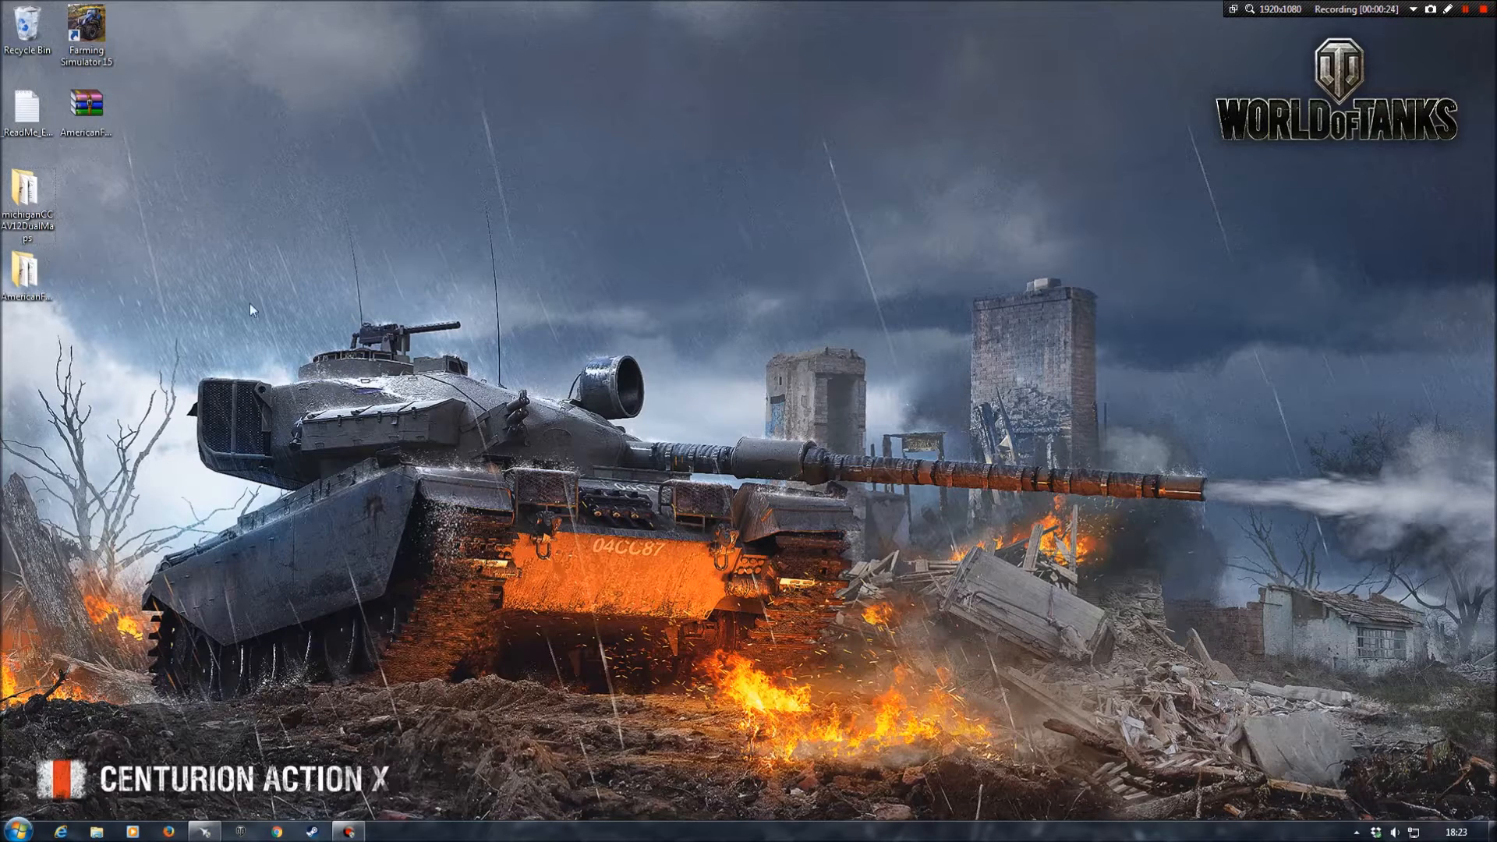
Open the map/imported folder inside michiganCCAV12DualMaps and move its window aside to make room for a second one.
{"action": "key", "text": "Down"}
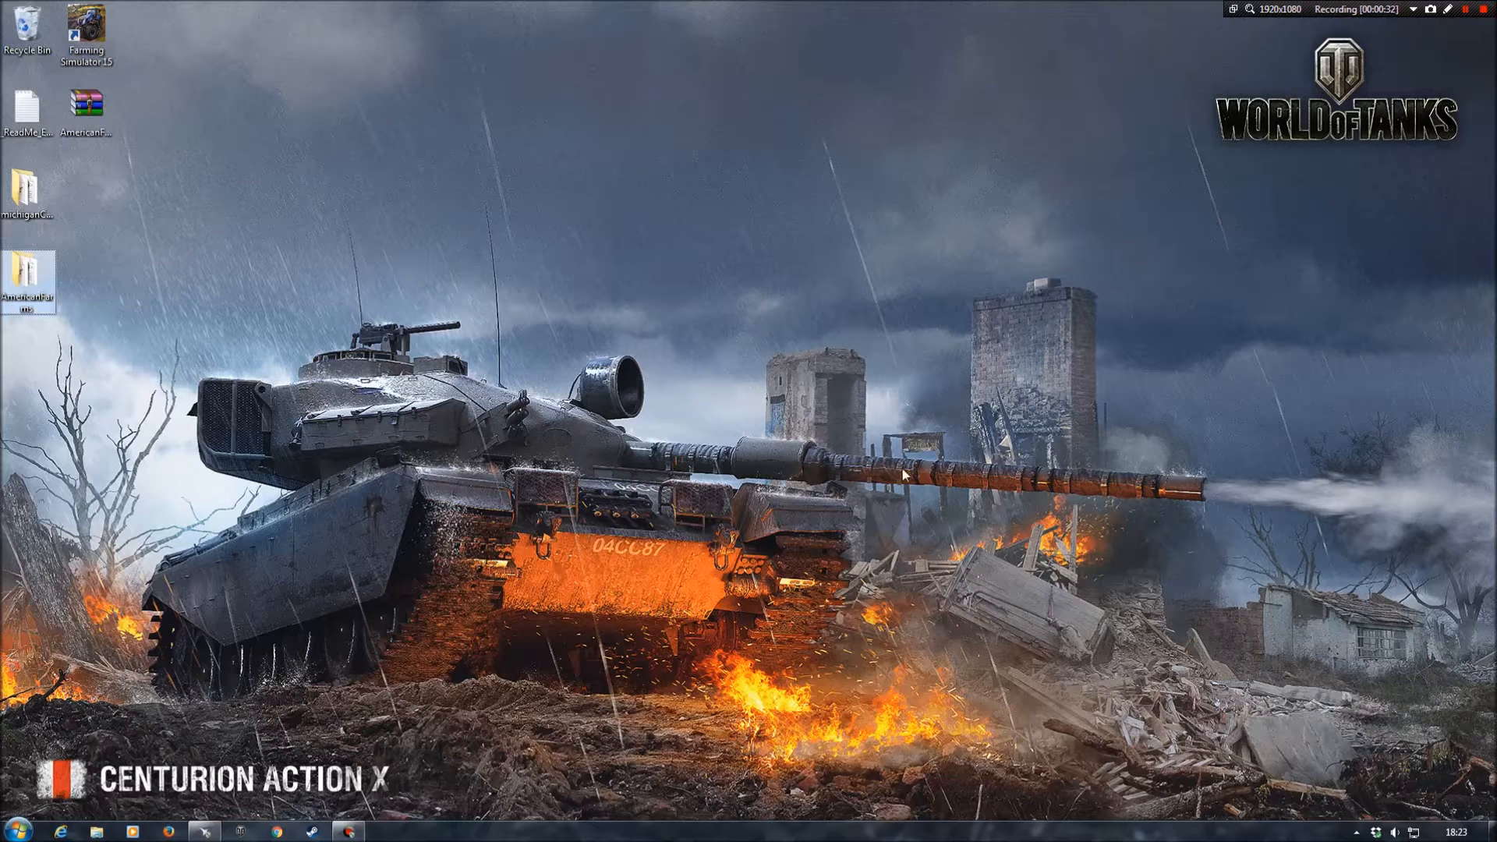
{"action": "key", "text": "Up"}
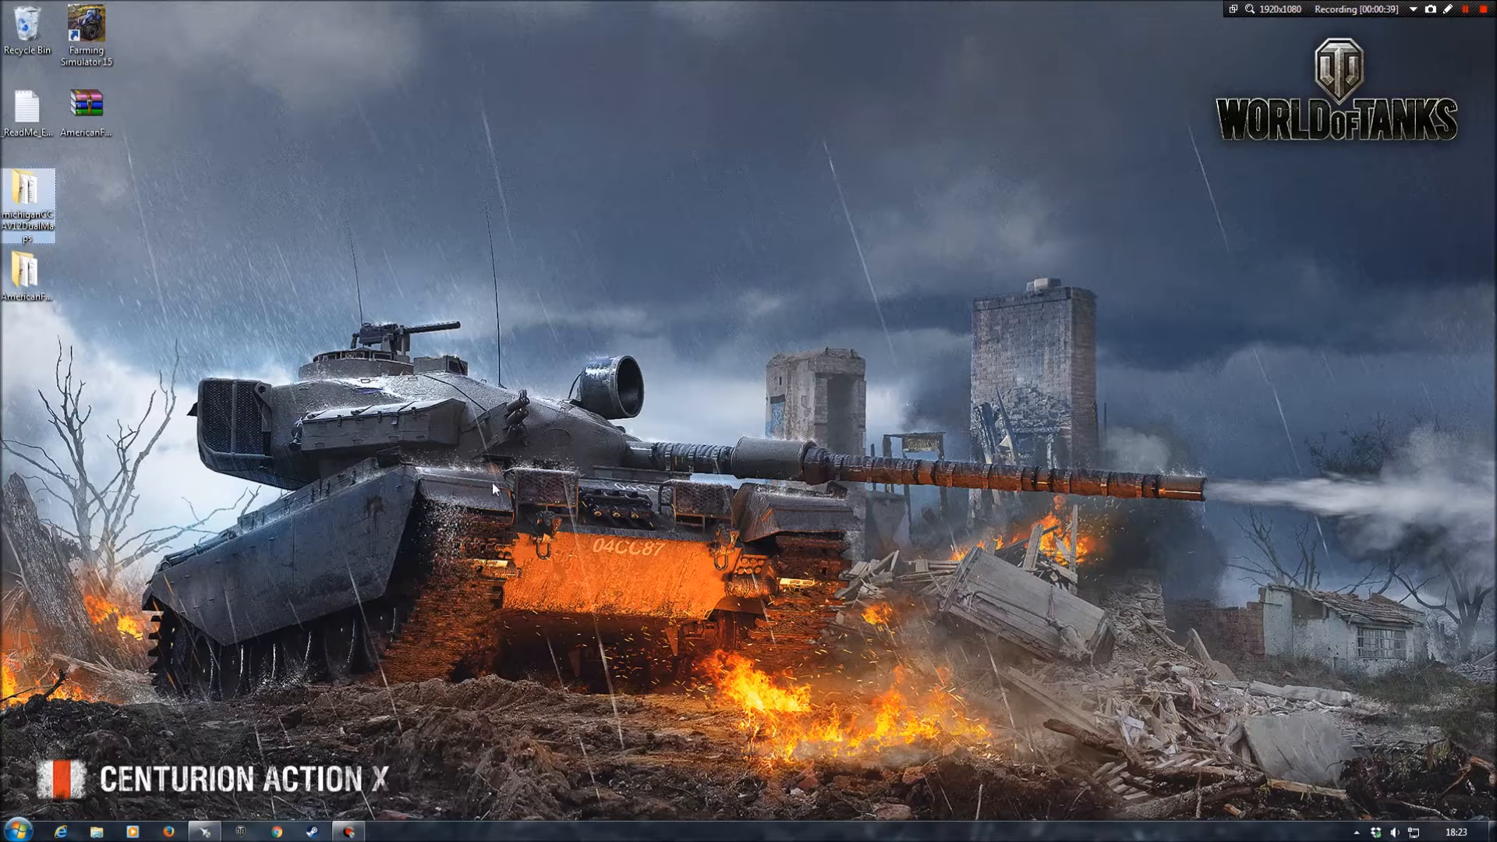
{"action": "double_click", "coordinate": [35, 191]}
{"action": "left_click_drag", "start_coordinate": [521, 60], "coordinate": [820, 34]}
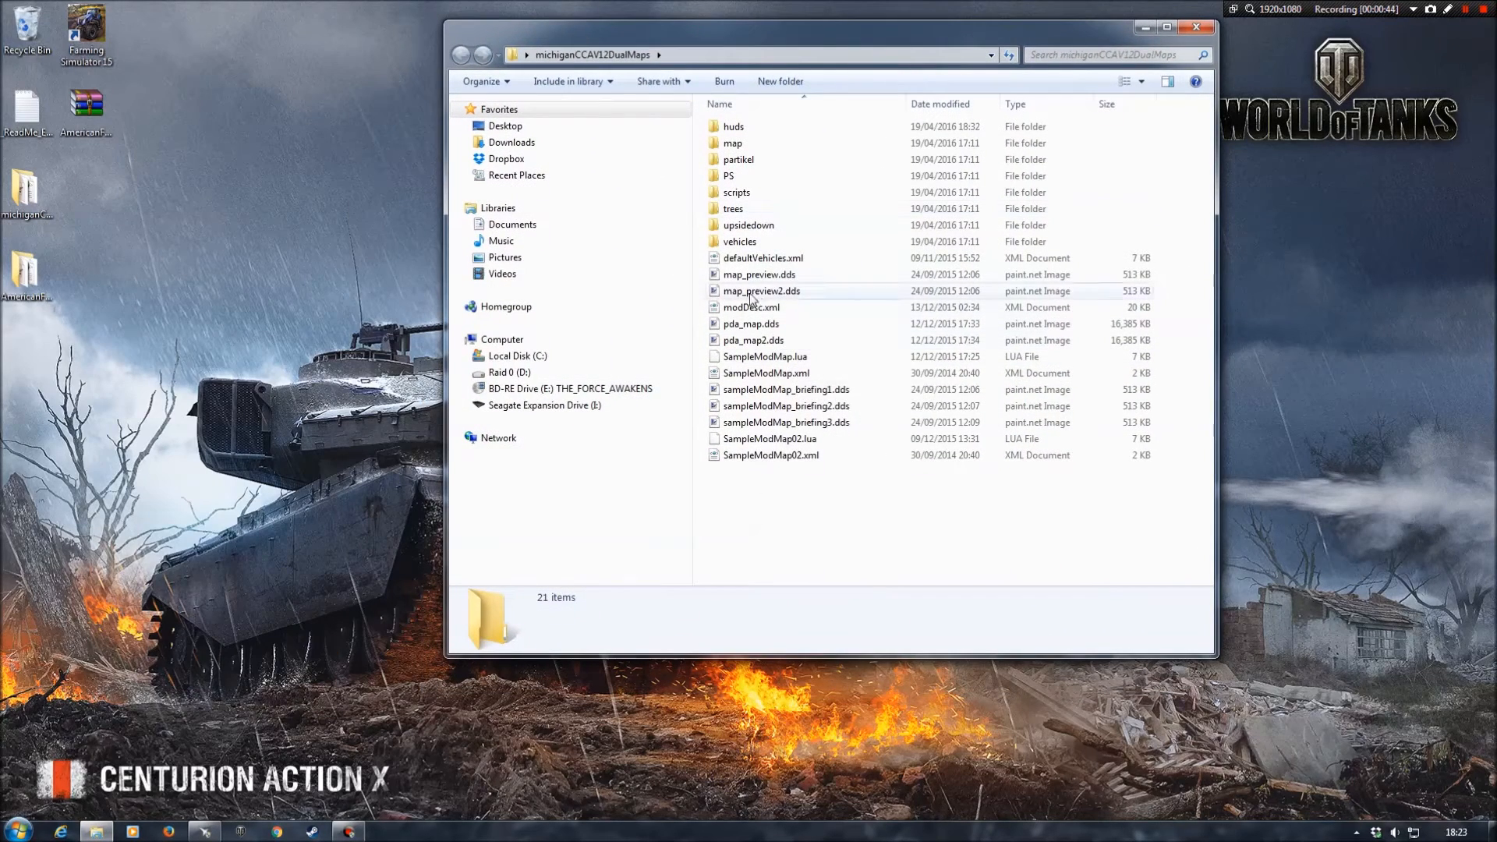
{"action": "double_click", "coordinate": [737, 143]}
{"action": "double_click", "coordinate": [739, 175]}
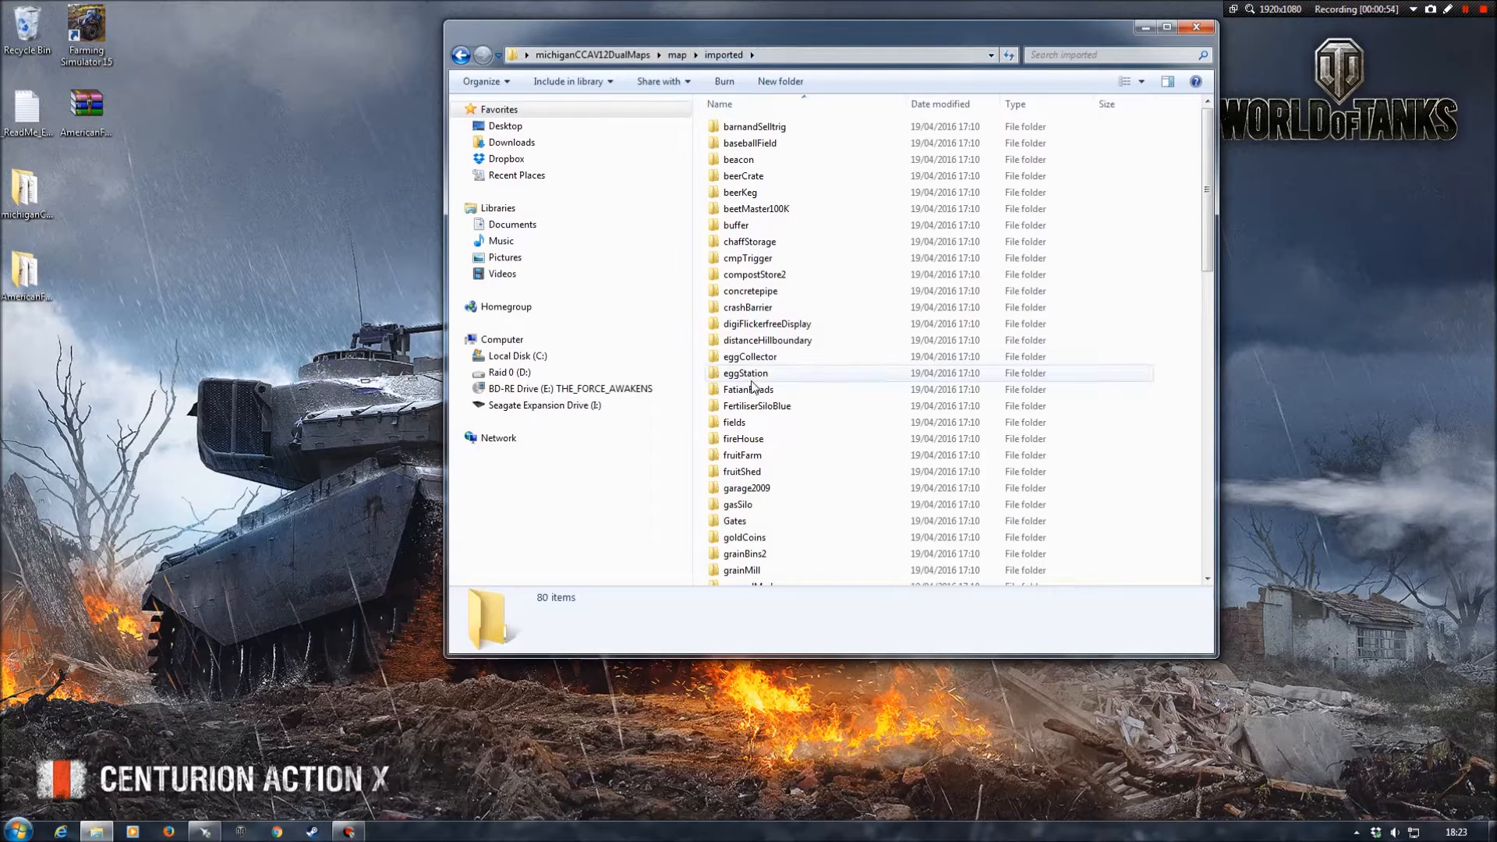
{"action": "left_click_drag", "start_coordinate": [789, 49], "coordinate": [1030, 67]}
Open the AmericanFarms folder next to the other window and go into its map folder.
{"action": "double_click", "coordinate": [24, 273]}
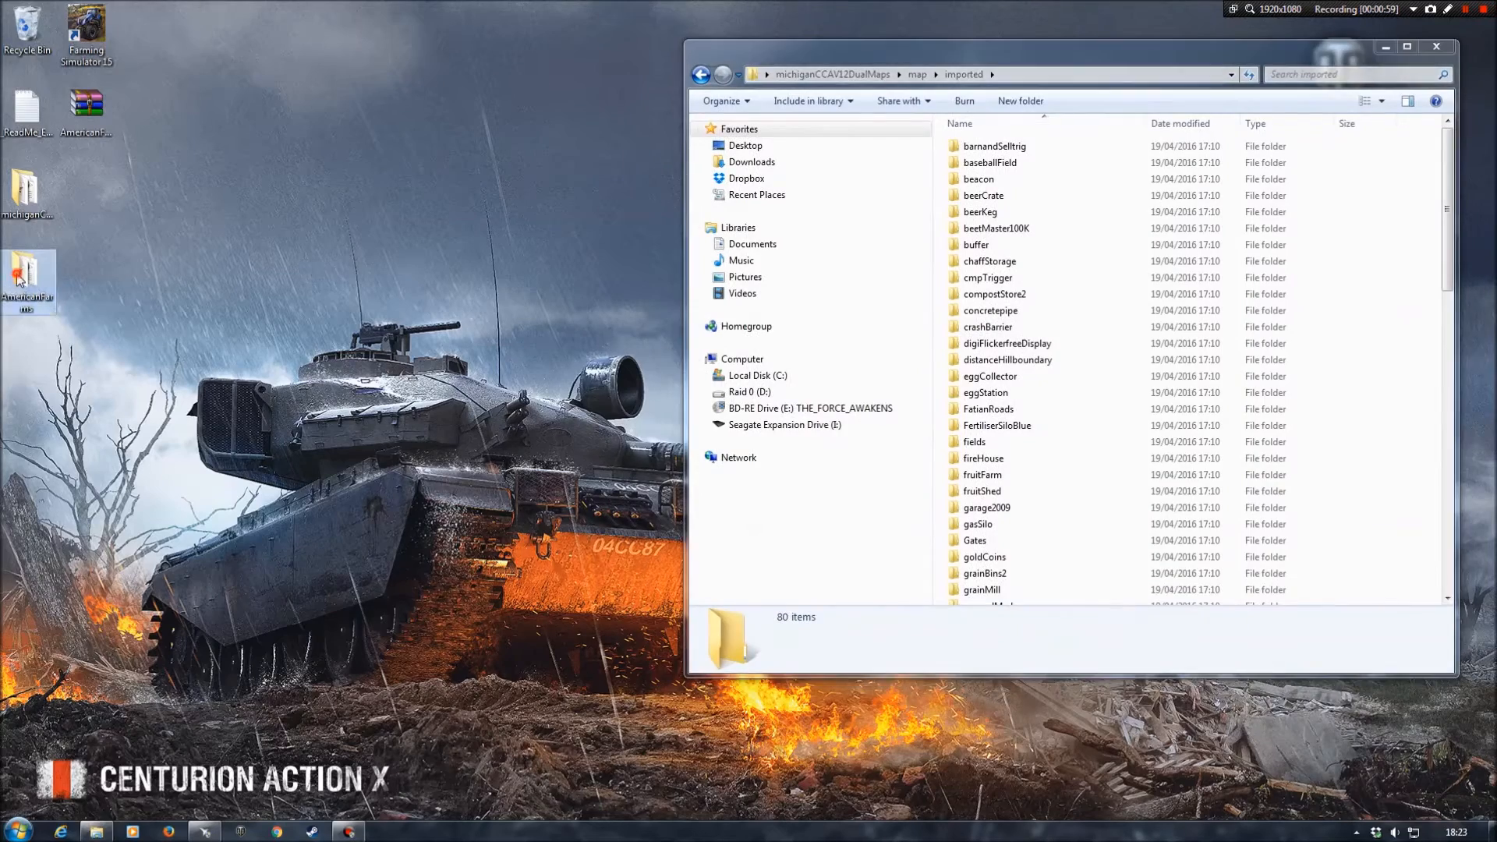
{"action": "left_click_drag", "start_coordinate": [991, 61], "coordinate": [360, 64]}
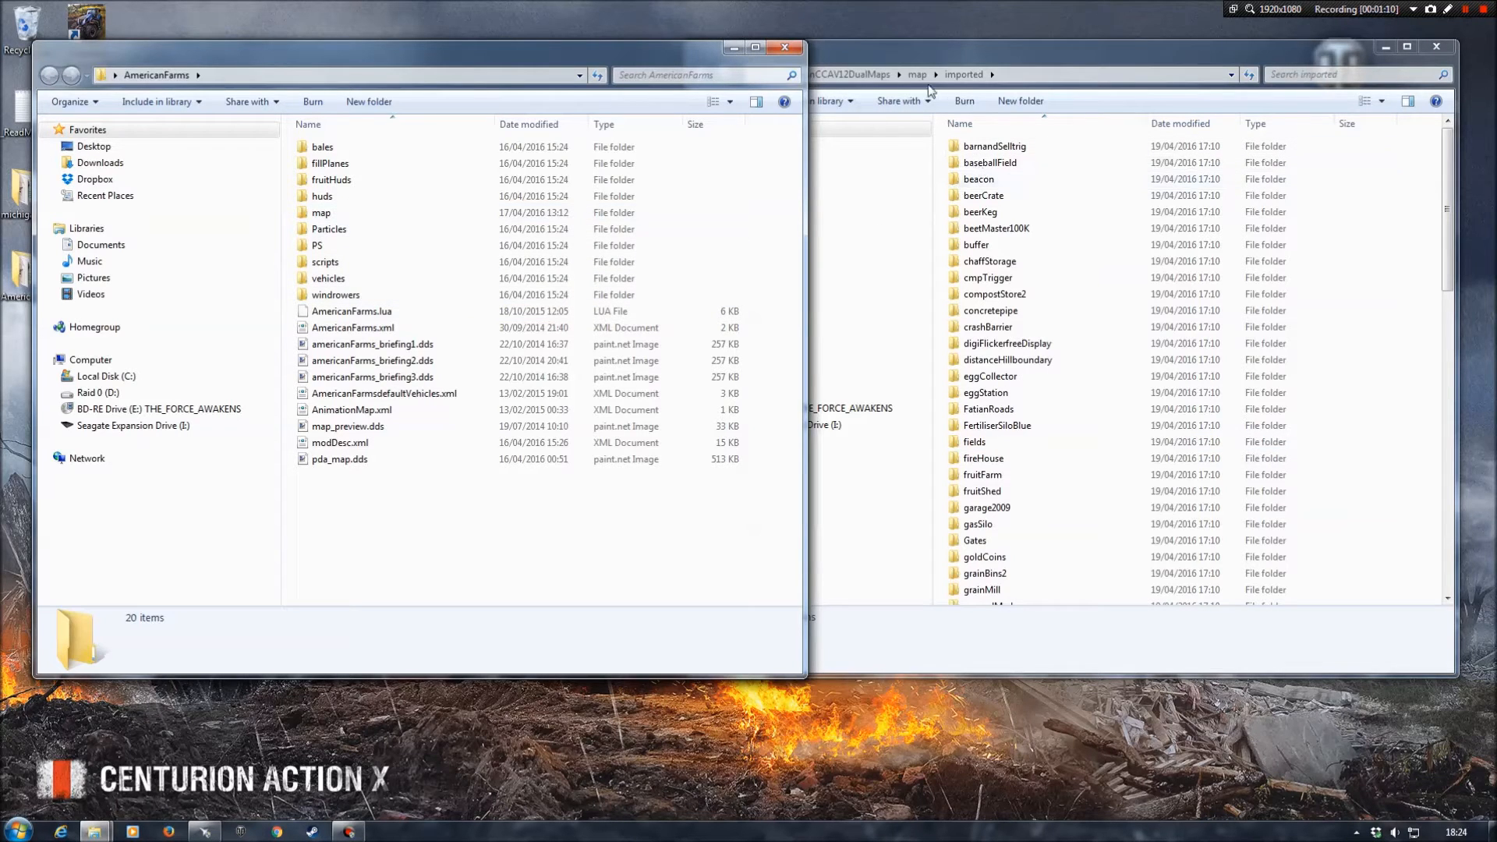
{"action": "left_click", "coordinate": [353, 214]}
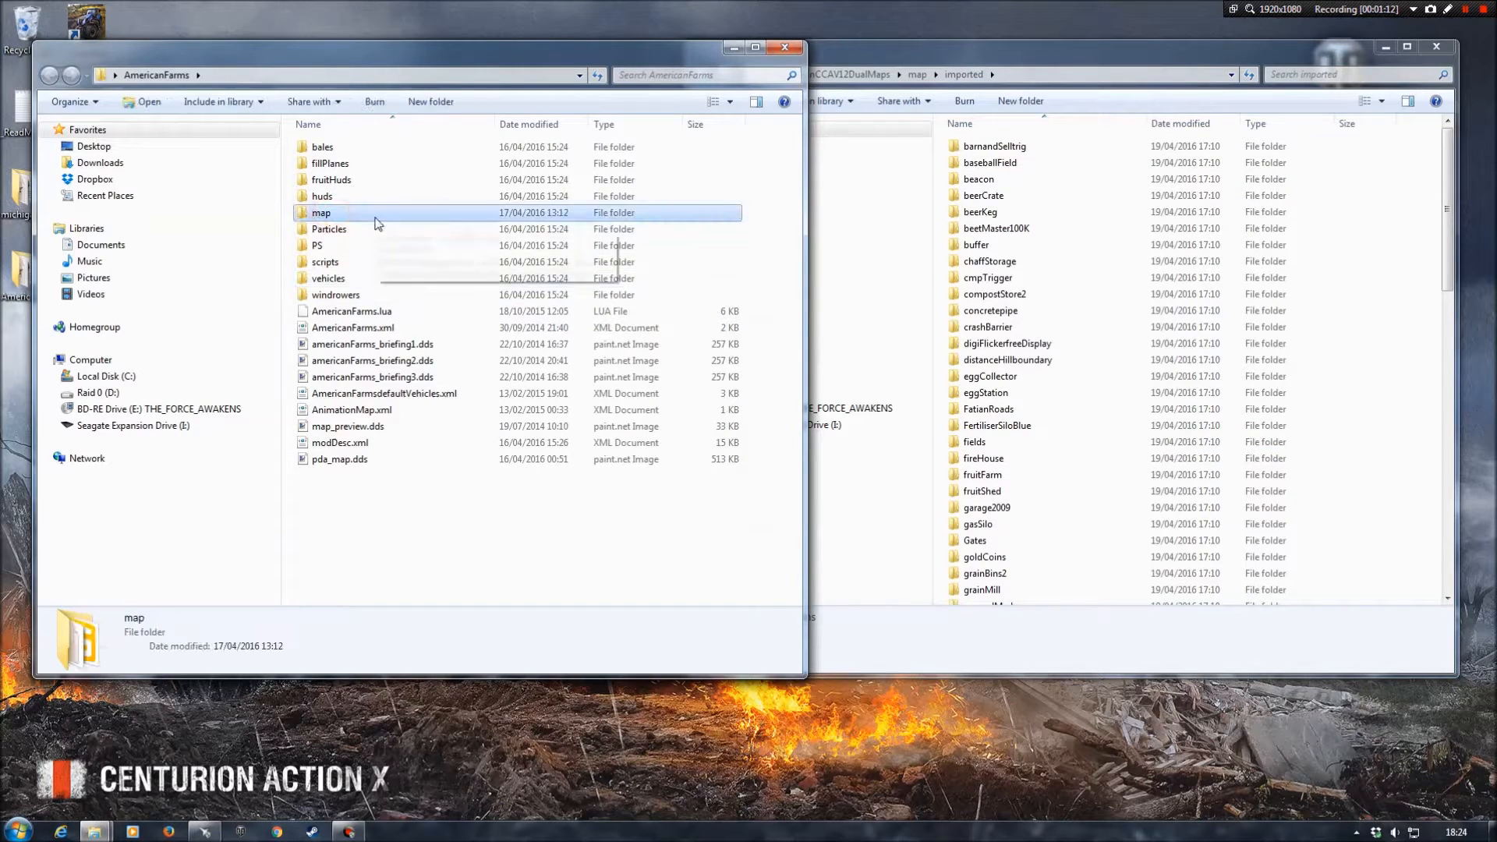
{"action": "double_click", "coordinate": [350, 214]}
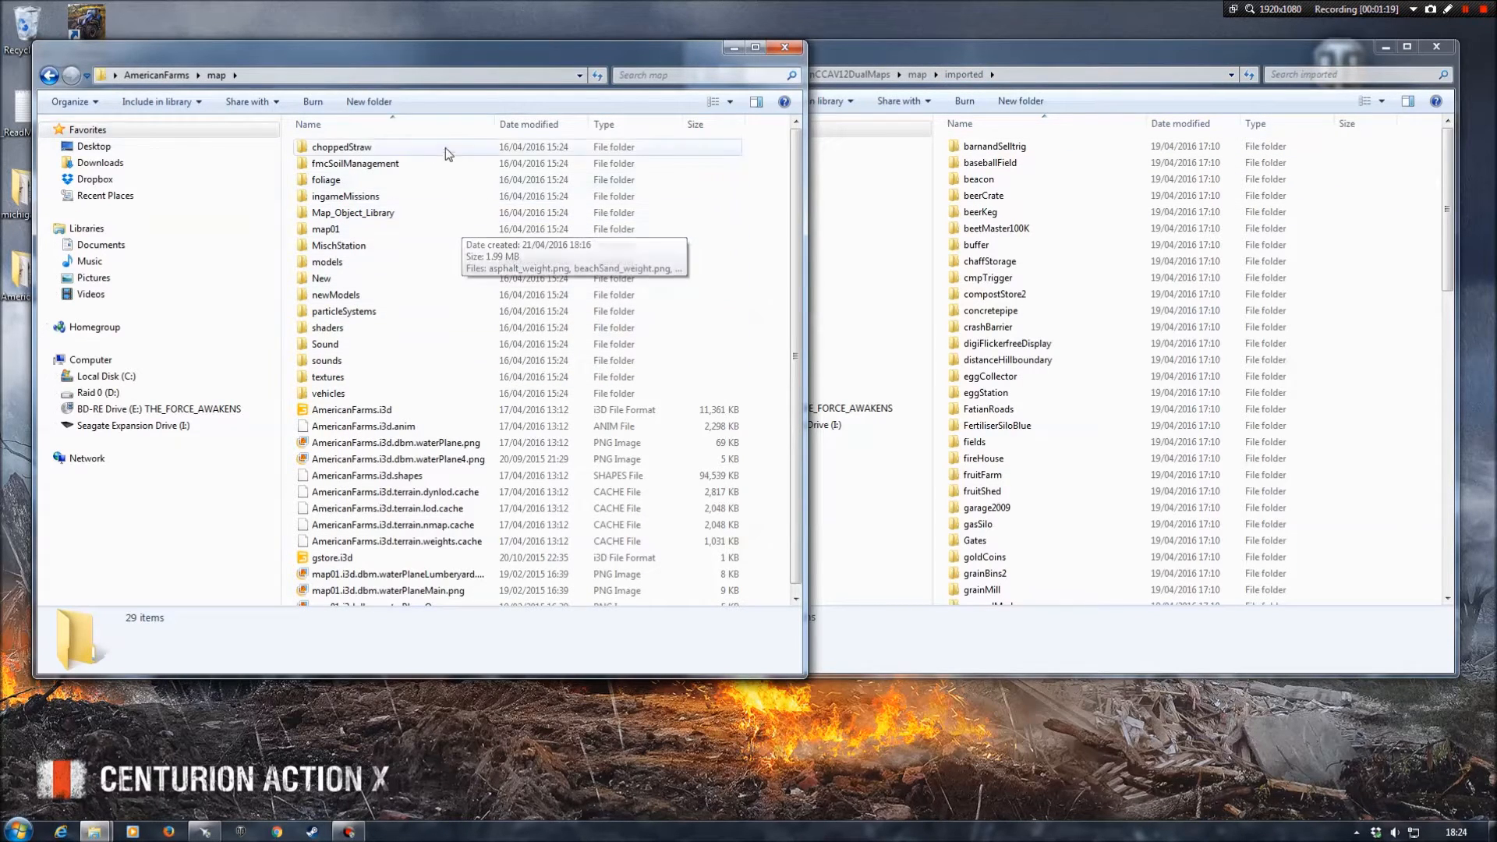
Create a new folder named imported in the AmericanFarms map folder.
{"action": "left_click", "coordinate": [369, 101]}
{"action": "type", "text": "imported"}
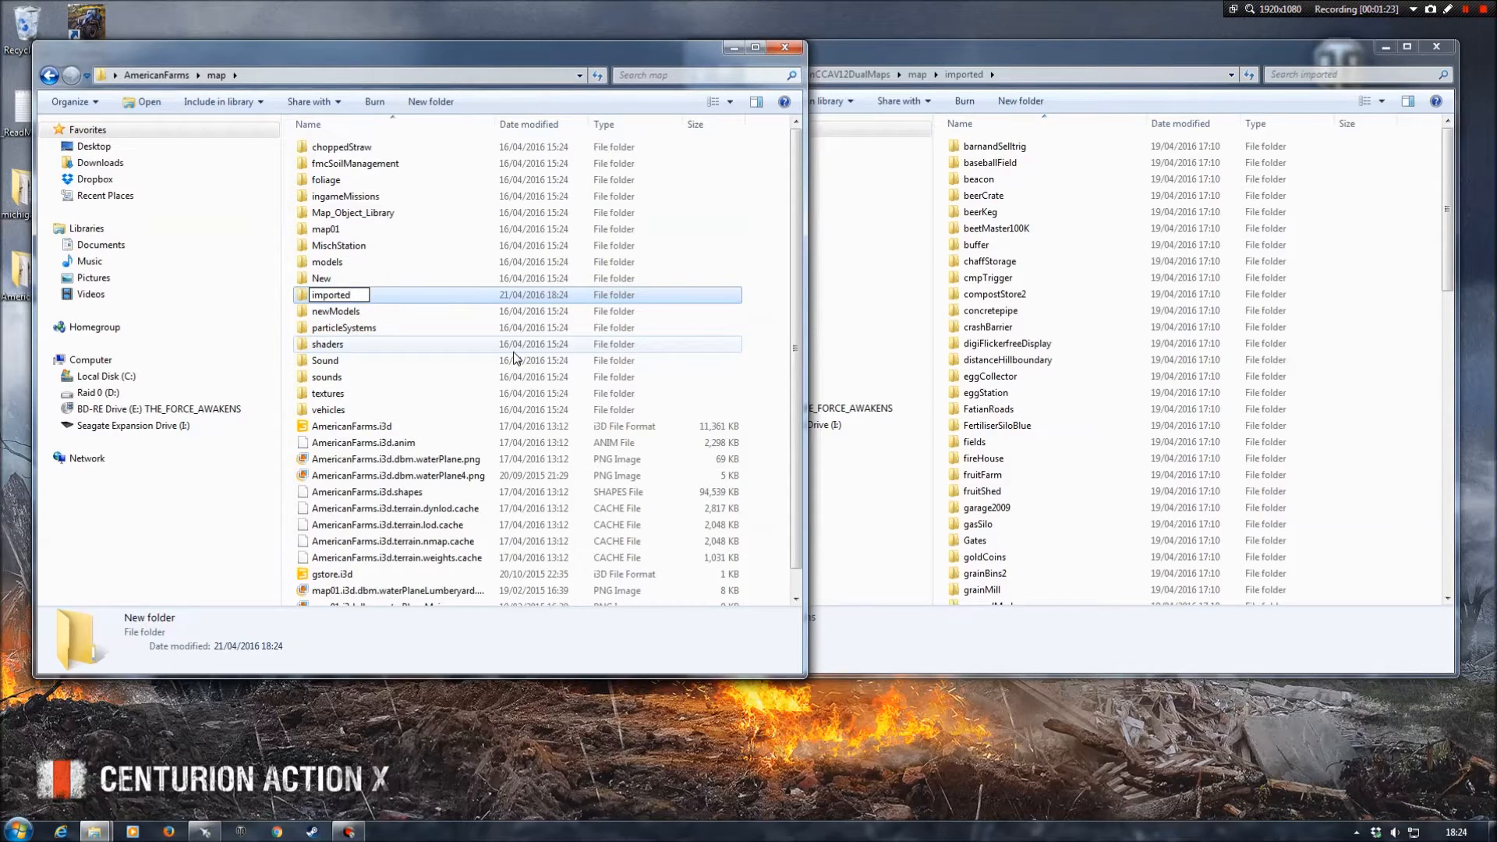
{"action": "key", "text": "Return"}
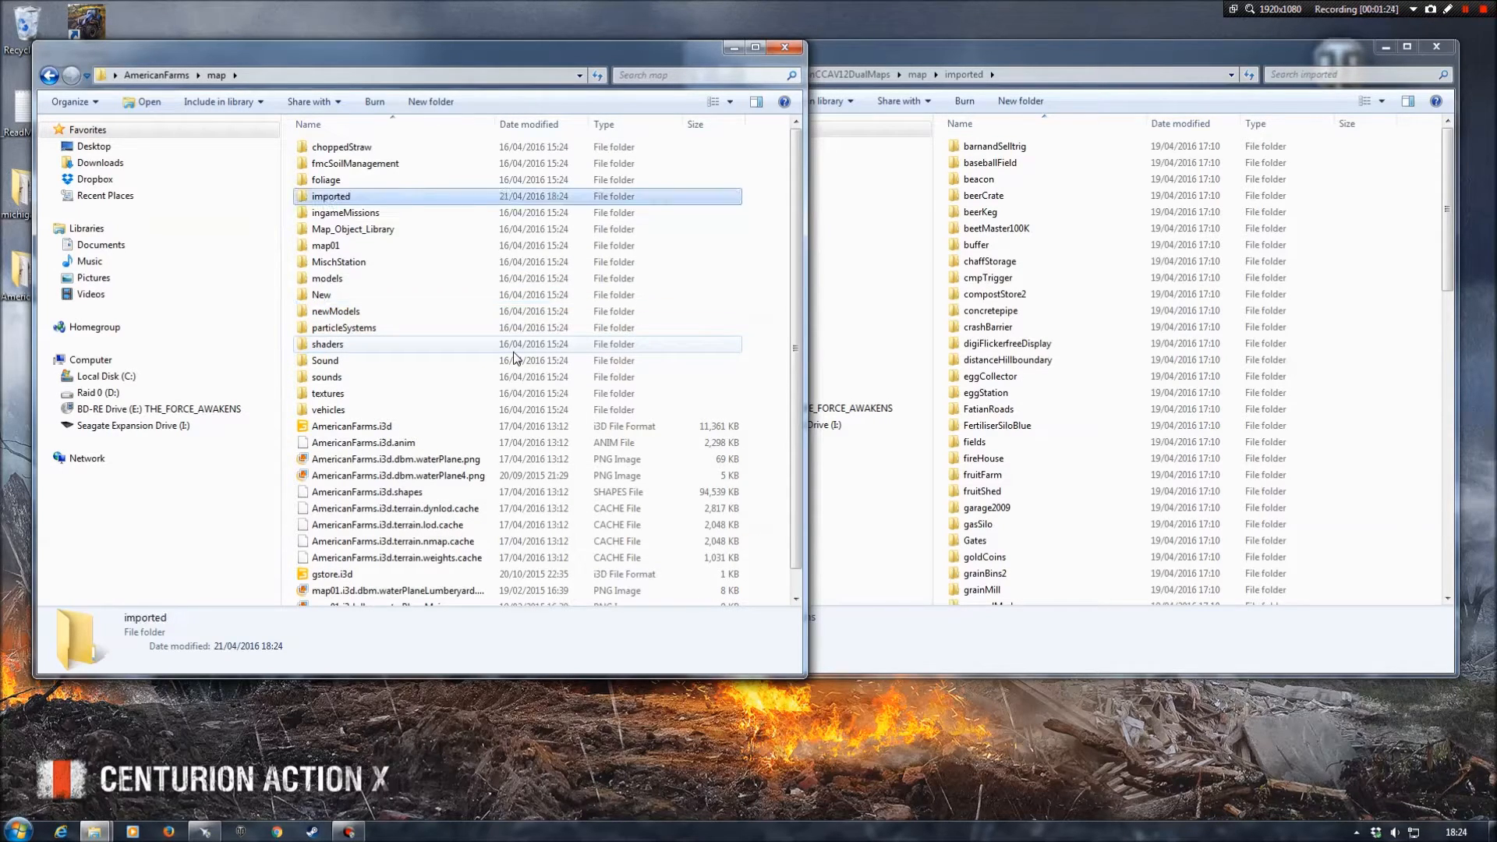
Copy the eggStation folder from the Michigan map's imported folder into the new AmericanFarms imported folder.
{"action": "double_click", "coordinate": [357, 197]}
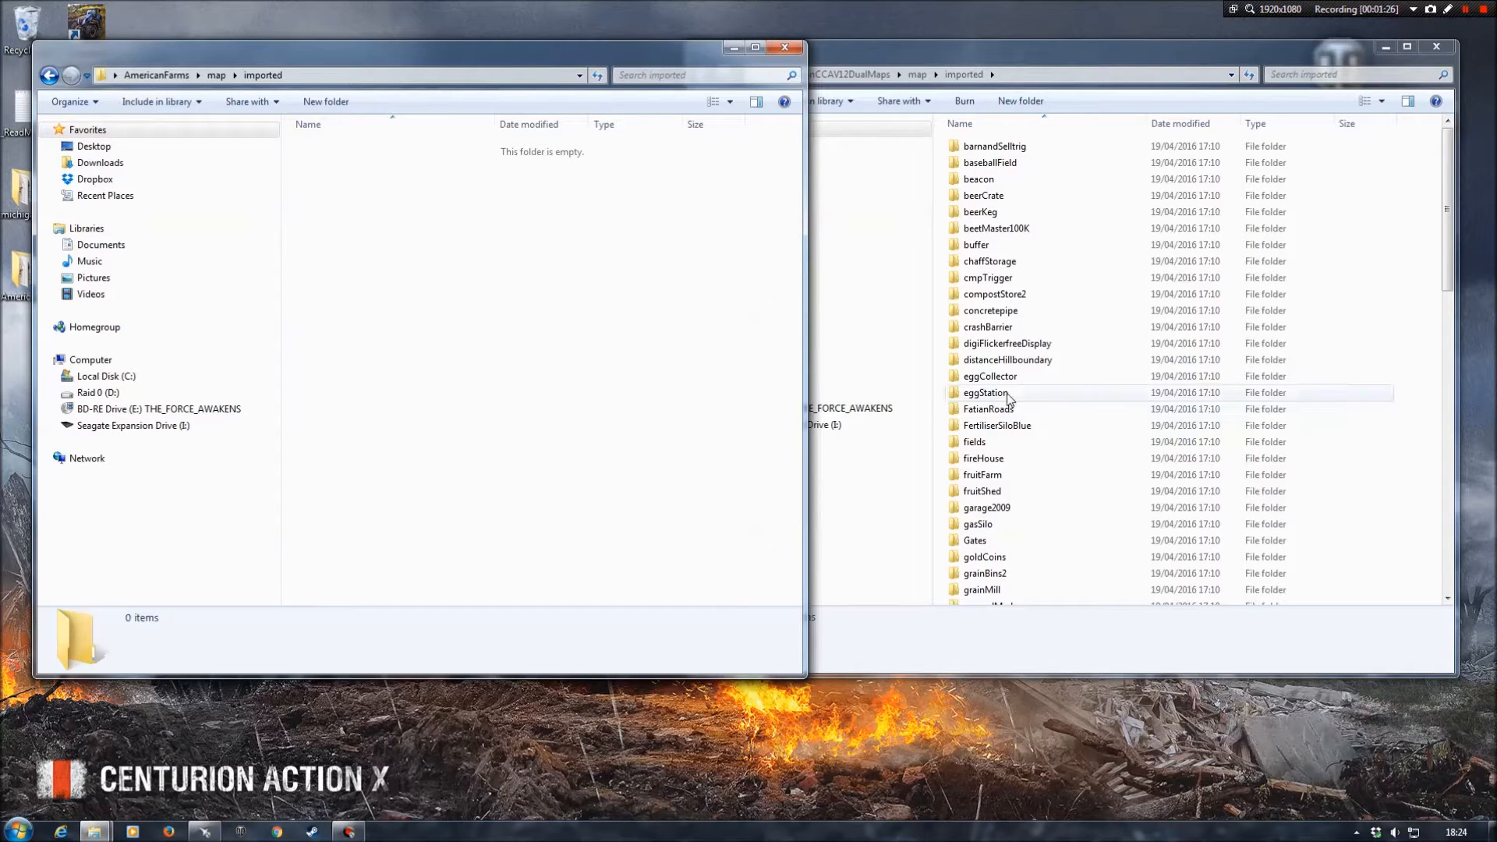
{"action": "right_click_drag", "start_coordinate": [995, 397], "coordinate": [403, 318]}
{"action": "left_click", "coordinate": [457, 325]}
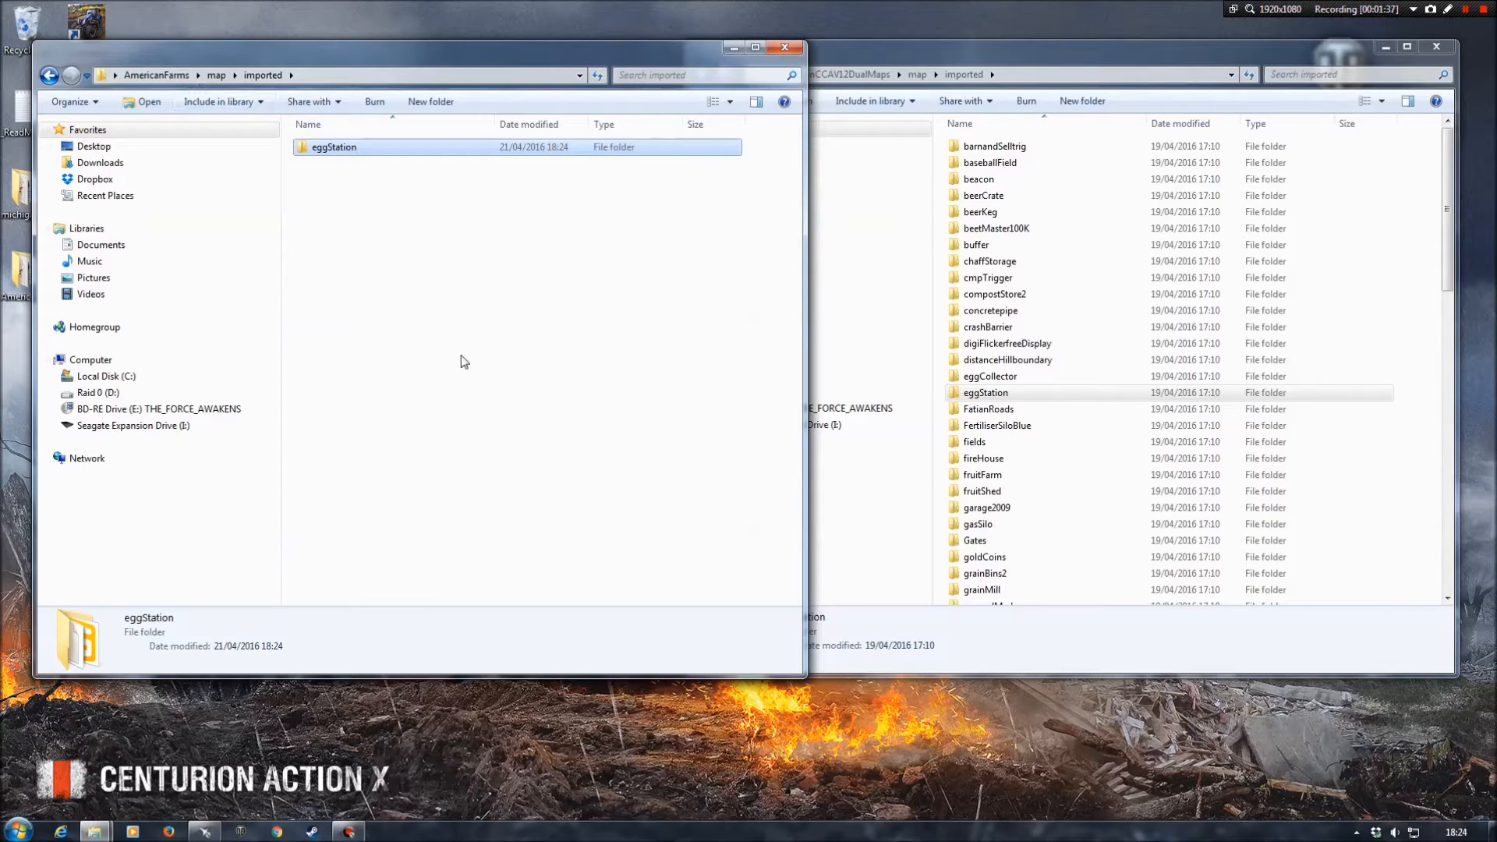
Open AmericanFarms.i3d from the AmericanFarms map folder in GIANTS Editor and maximize the editor window.
{"action": "key", "text": "BackSpace"}
{"action": "key", "text": "BackSpace"}
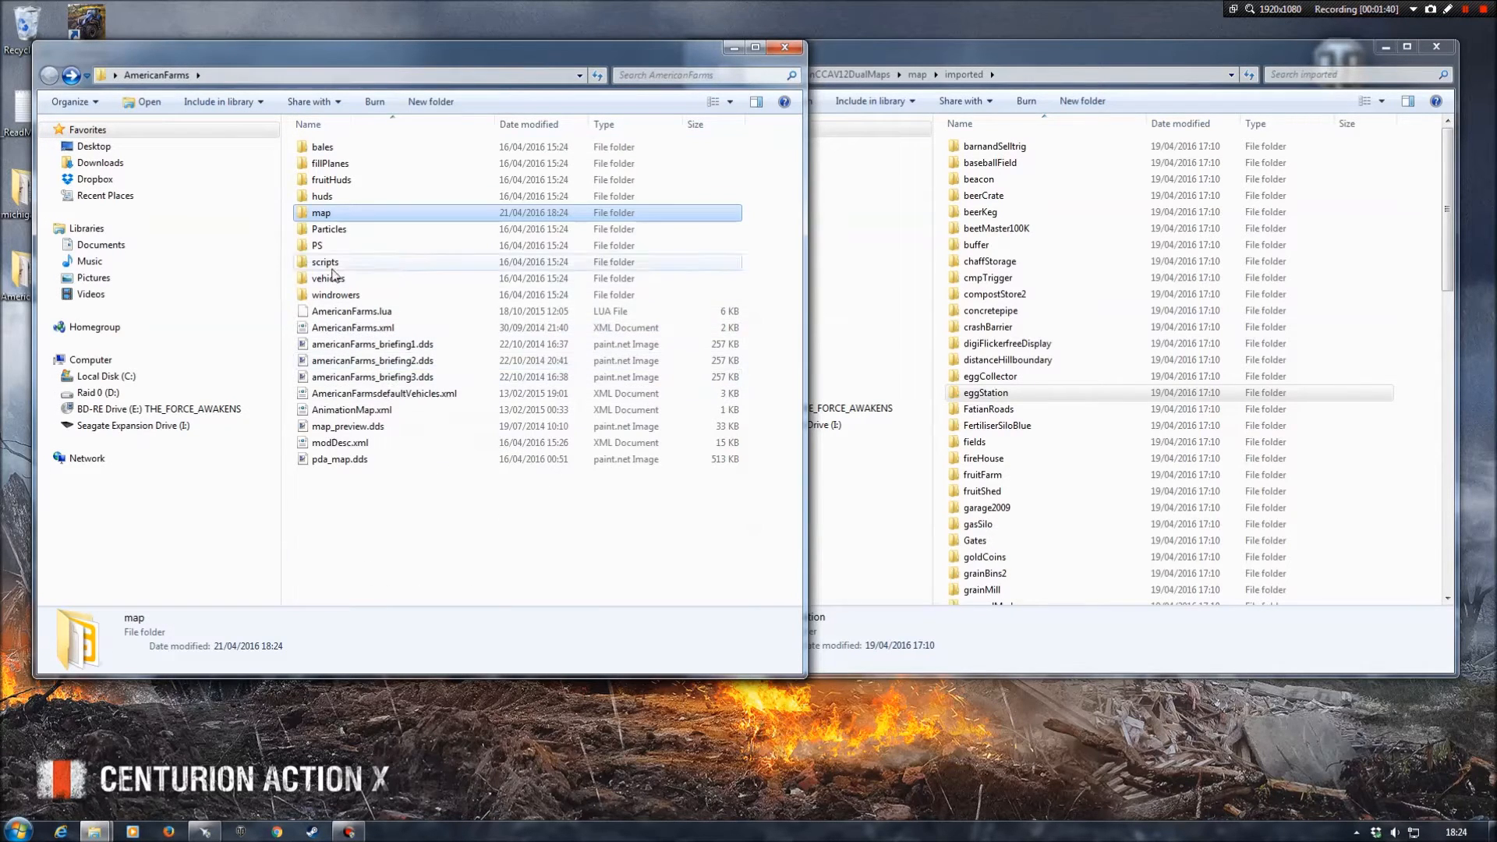
{"action": "double_click", "coordinate": [331, 212]}
{"action": "left_click", "coordinate": [343, 425]}
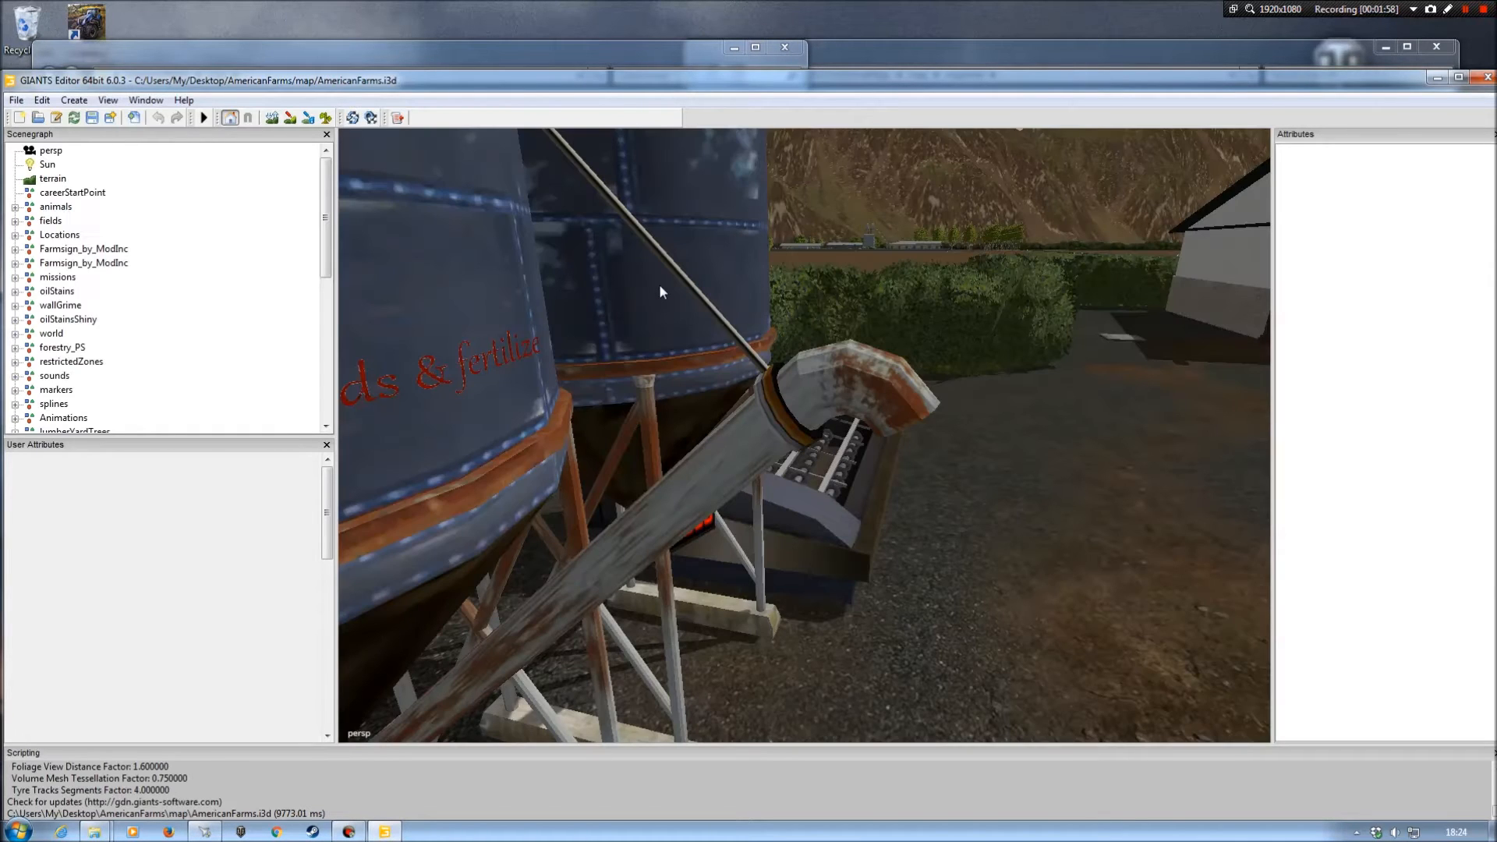
{"action": "double_click", "coordinate": [664, 81]}
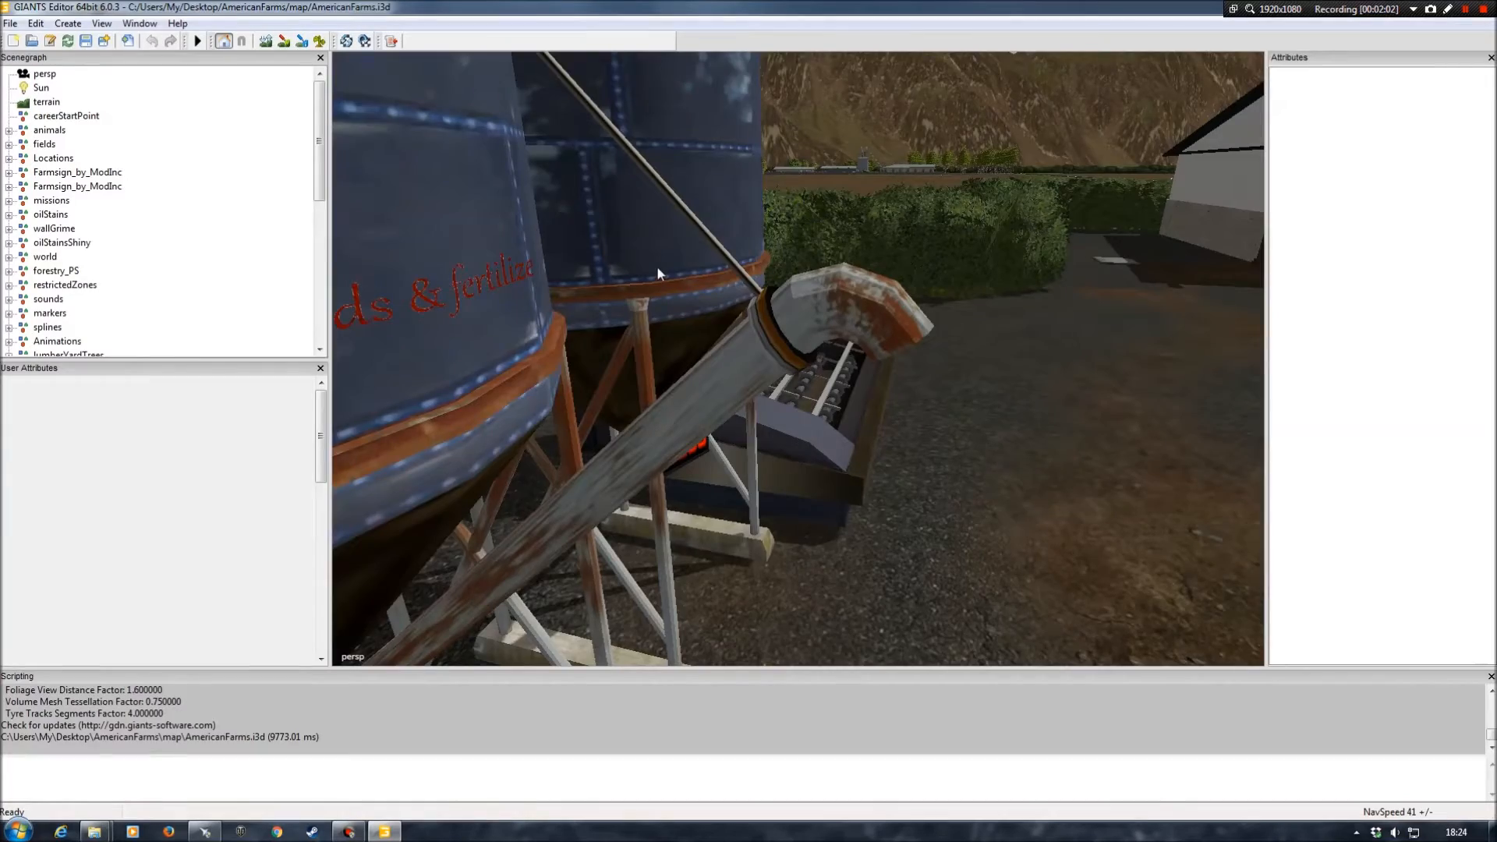
Find the empty paved yard with straw-coloured patches beside the fence and fields in the map view.
{"action": "left_click_drag", "start_coordinate": [658, 273], "coordinate": [725, 344], "text": "alt"}
{"action": "right_click_drag", "start_coordinate": [725, 344], "coordinate": [408, 341], "text": "alt"}
{"action": "left_click_drag", "start_coordinate": [567, 338], "coordinate": [616, 413], "text": "alt"}
{"action": "right_click_drag", "start_coordinate": [616, 401], "coordinate": [768, 316], "text": "alt"}
{"action": "left_click_drag", "start_coordinate": [680, 426], "coordinate": [742, 499], "text": "alt"}
{"action": "right_click_drag", "start_coordinate": [741, 507], "coordinate": [768, 436], "text": "alt"}
{"action": "left_click_drag", "start_coordinate": [763, 426], "coordinate": [589, 390], "text": "alt"}
{"action": "right_click_drag", "start_coordinate": [665, 377], "coordinate": [641, 425], "text": "alt"}
{"action": "left_click_drag", "start_coordinate": [641, 425], "coordinate": [807, 429], "text": "alt"}
{"action": "right_click_drag", "start_coordinate": [927, 425], "coordinate": [881, 375], "text": "alt"}
{"action": "left_click_drag", "start_coordinate": [792, 367], "coordinate": [645, 376], "text": "alt"}
{"action": "right_click_drag", "start_coordinate": [659, 390], "coordinate": [692, 326], "text": "alt"}
{"action": "left_click_drag", "start_coordinate": [695, 327], "coordinate": [839, 326], "text": "alt"}
{"action": "right_click_drag", "start_coordinate": [839, 327], "coordinate": [723, 344], "text": "alt"}
{"action": "left_click_drag", "start_coordinate": [723, 347], "coordinate": [692, 382], "text": "alt"}
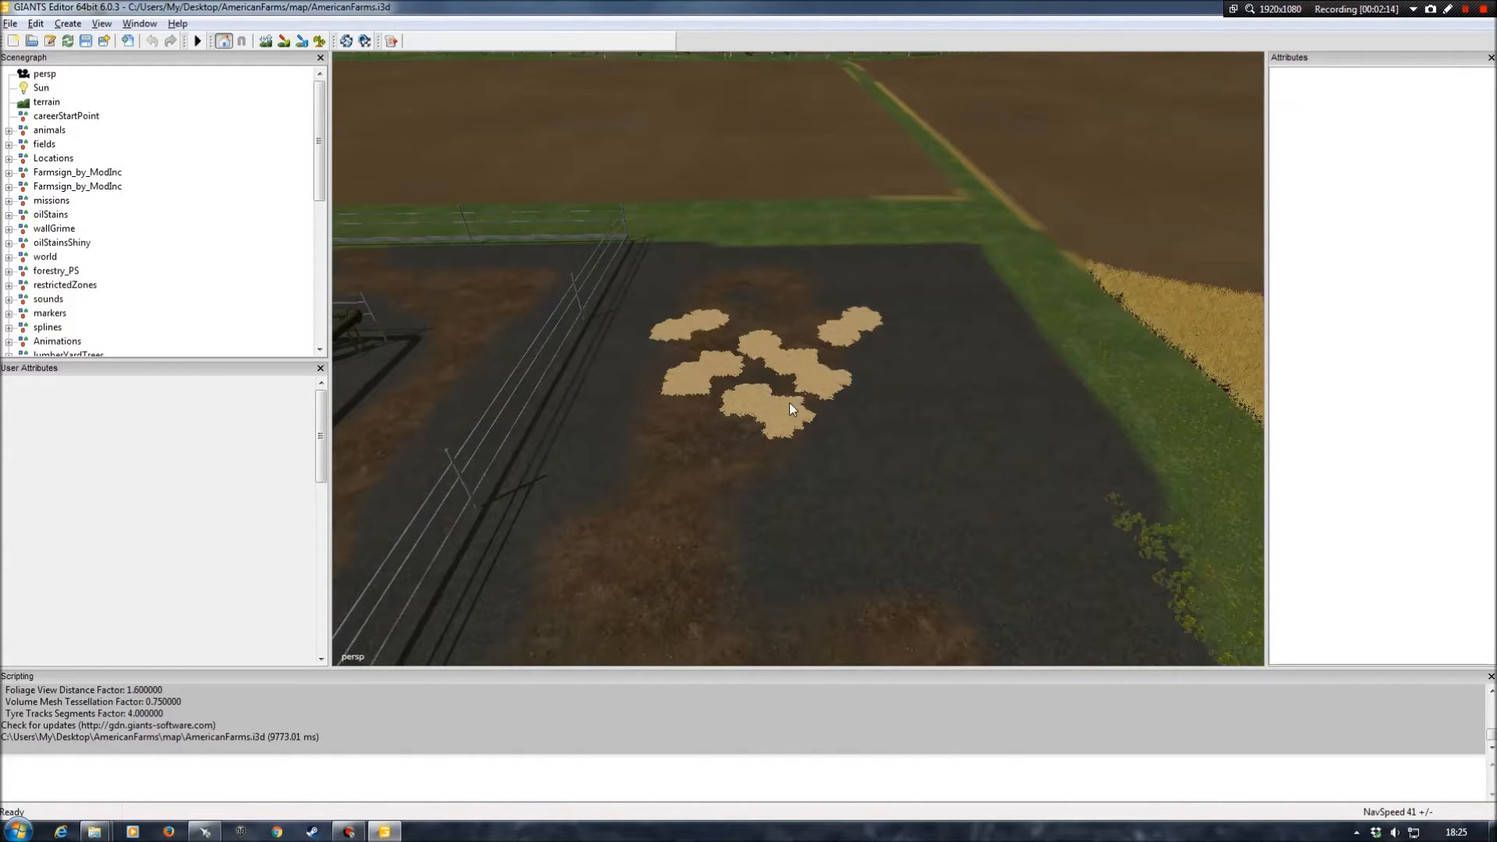
Import eggLayingStation.i3d from the AmericanFarms/map/imported/eggStation folder on the desktop.
{"action": "left_click", "coordinate": [11, 25]}
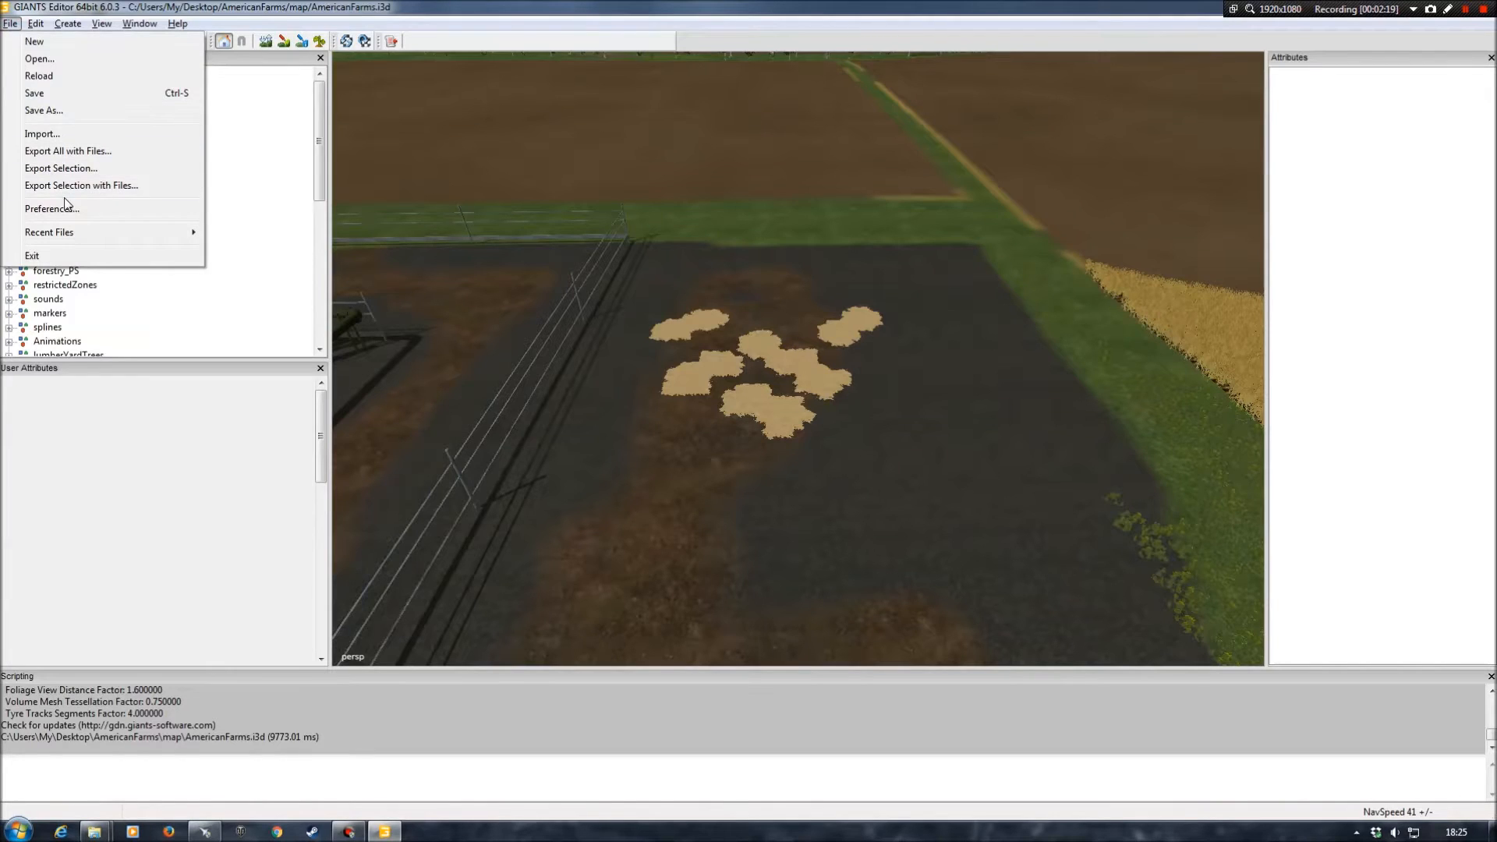
{"action": "left_click", "coordinate": [47, 136]}
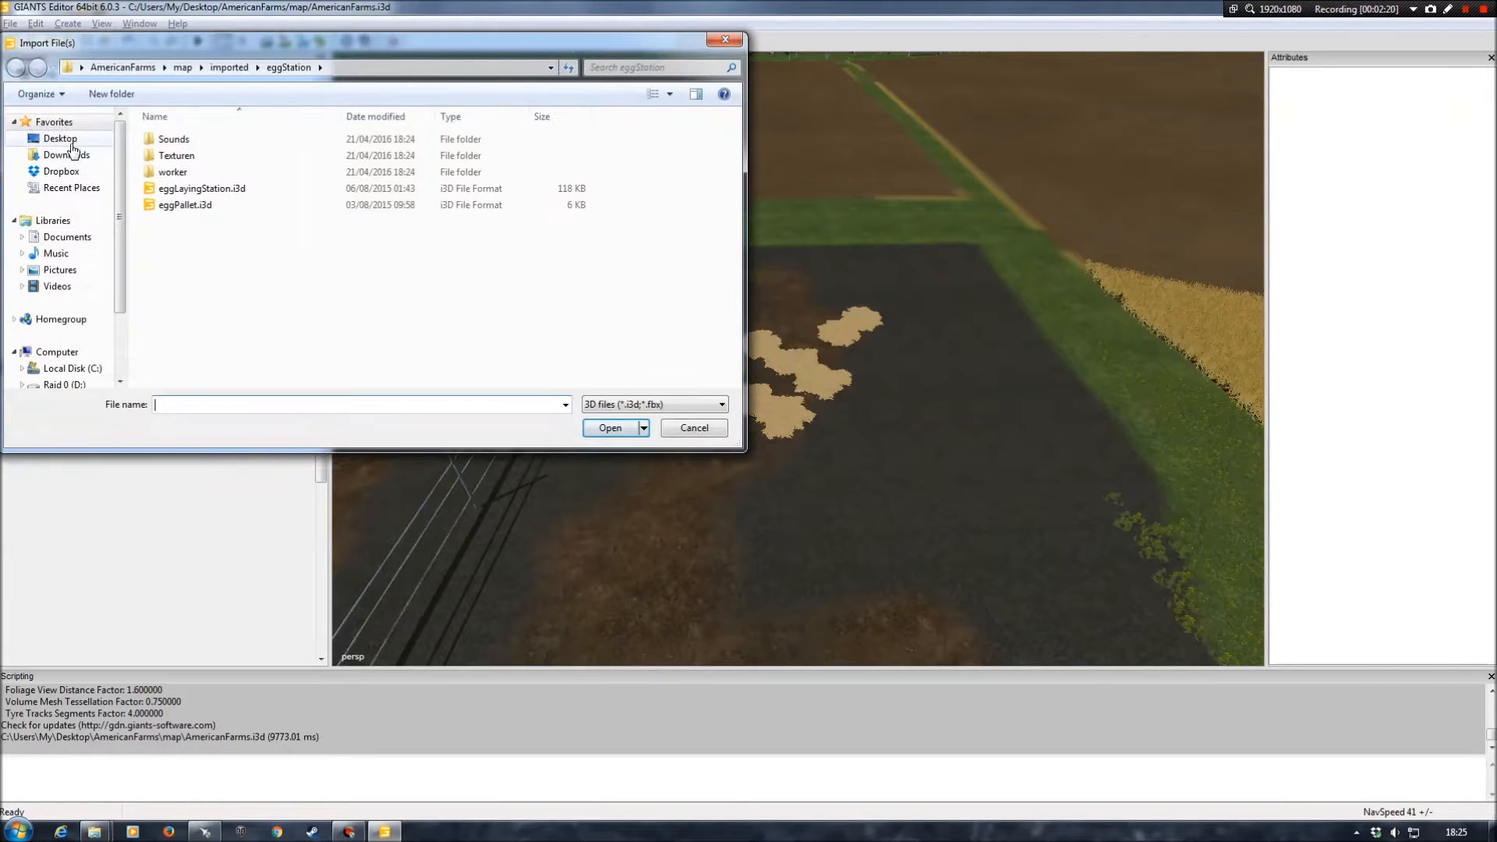
{"action": "left_click", "coordinate": [60, 138]}
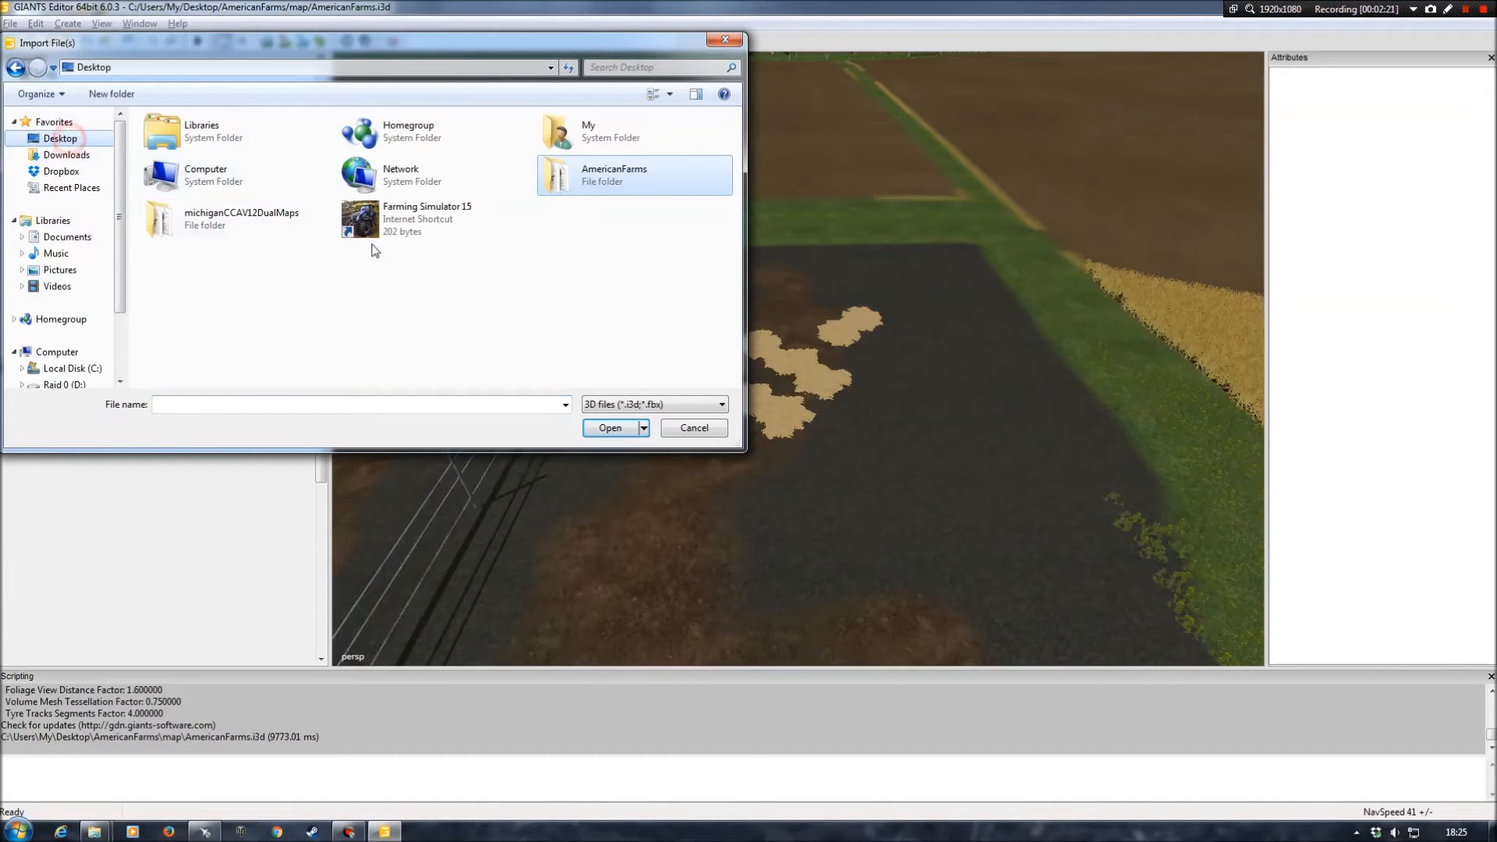
{"action": "double_click", "coordinate": [623, 185]}
{"action": "left_click", "coordinate": [168, 206]}
{"action": "double_click", "coordinate": [169, 206]}
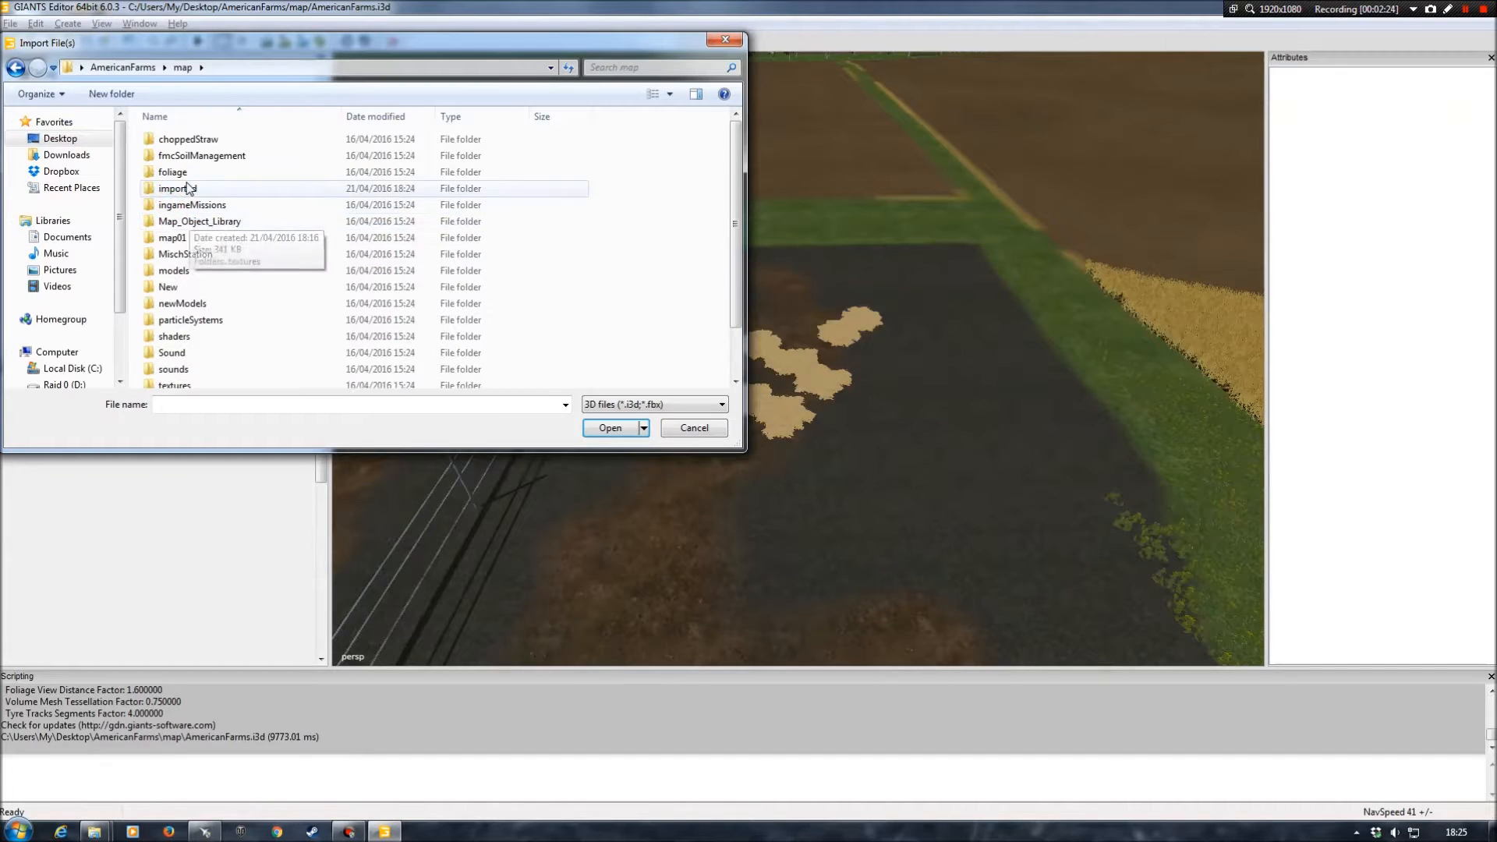
{"action": "double_click", "coordinate": [199, 189]}
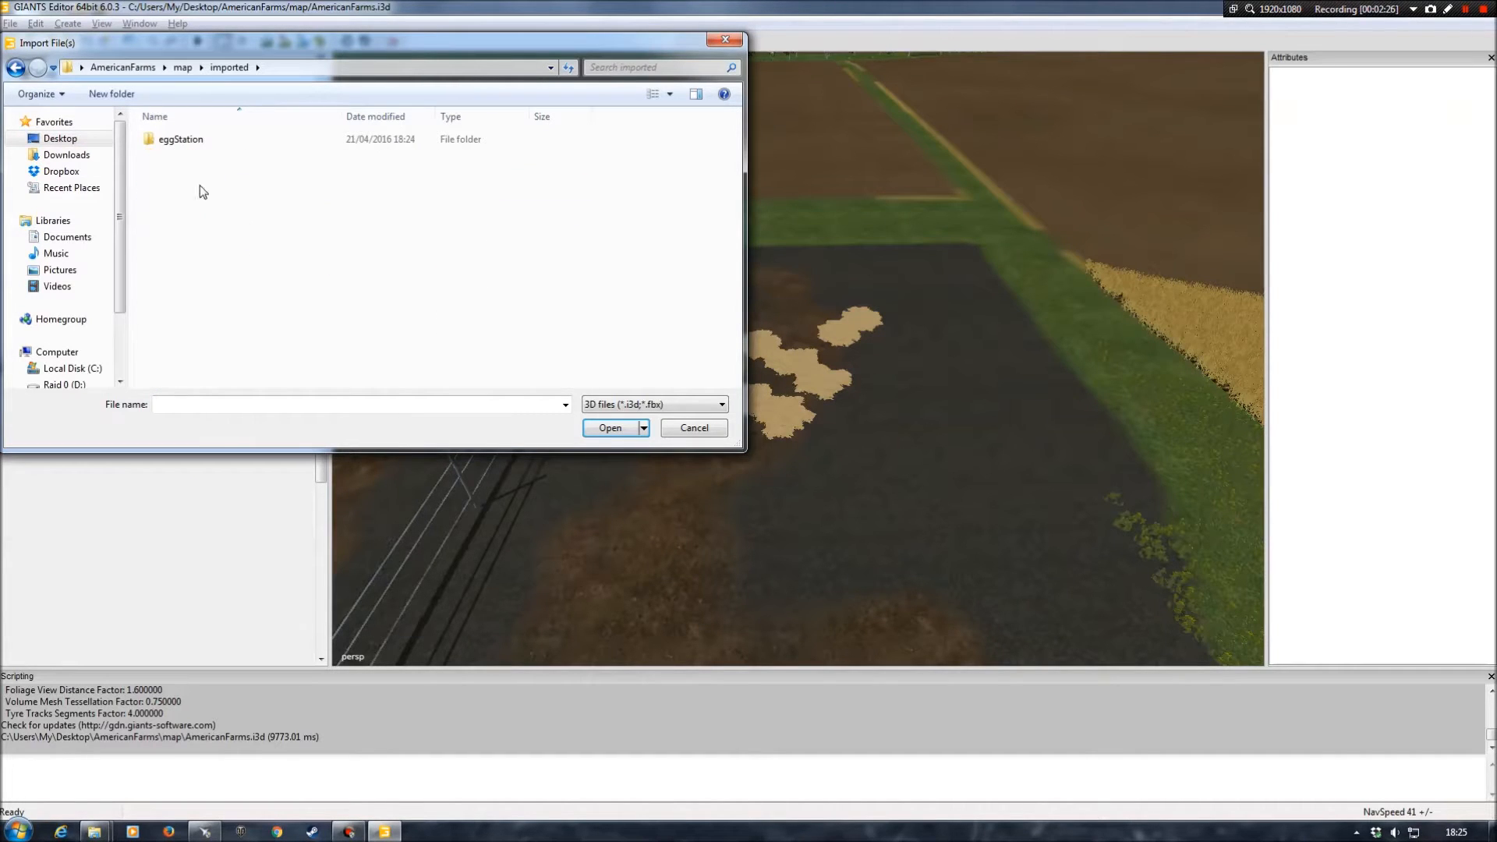
{"action": "double_click", "coordinate": [173, 141]}
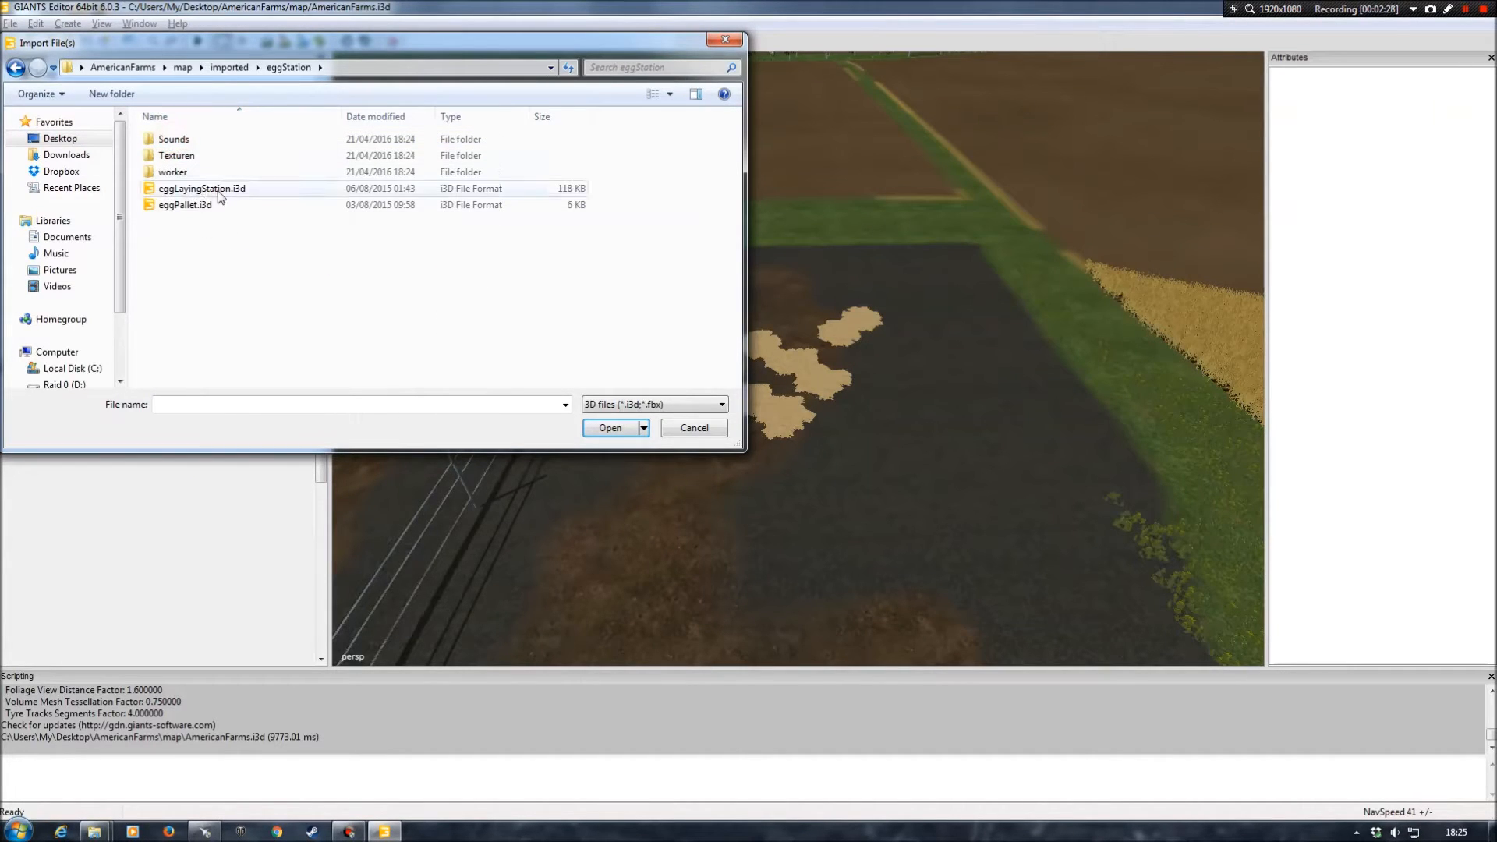
{"action": "double_click", "coordinate": [204, 190]}
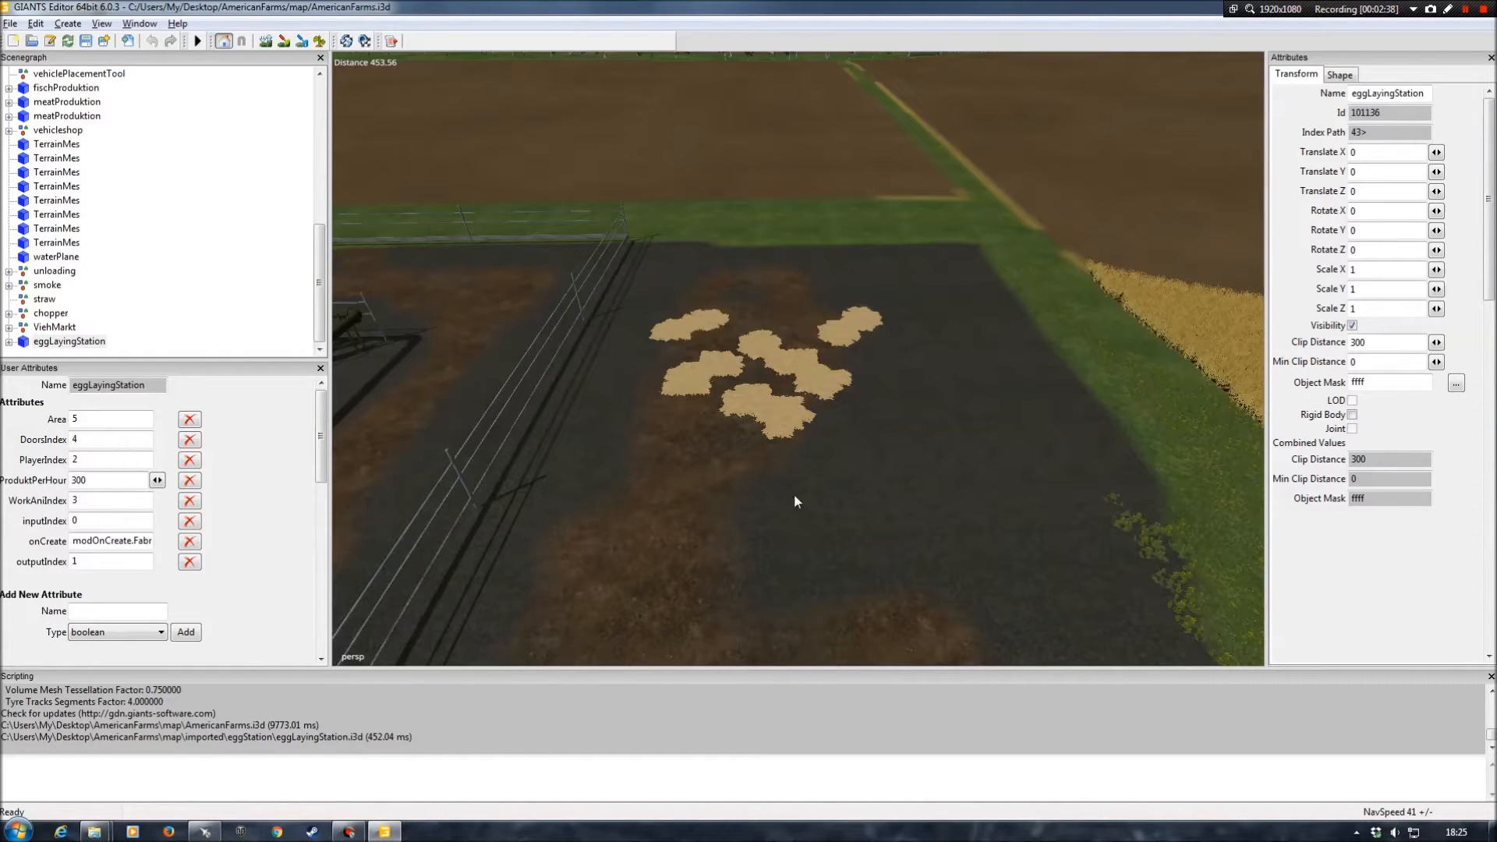
Place the eggLayingStation on the paved yard with Interactive Placement and set its Y rotation to -90.
{"action": "left_click", "coordinate": [36, 24]}
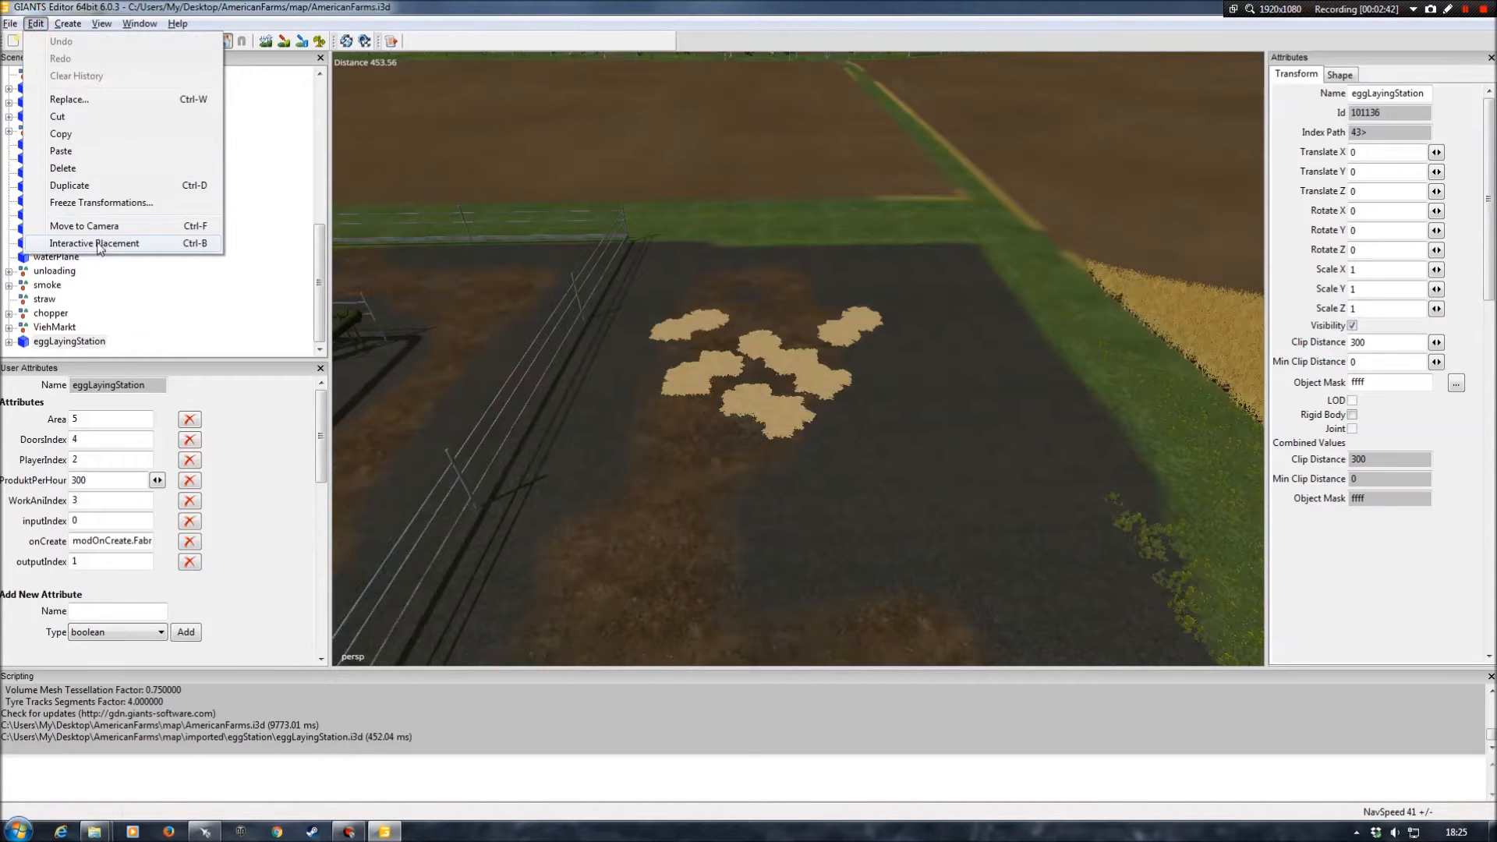
{"action": "left_click", "coordinate": [111, 243]}
{"action": "left_click", "coordinate": [839, 423]}
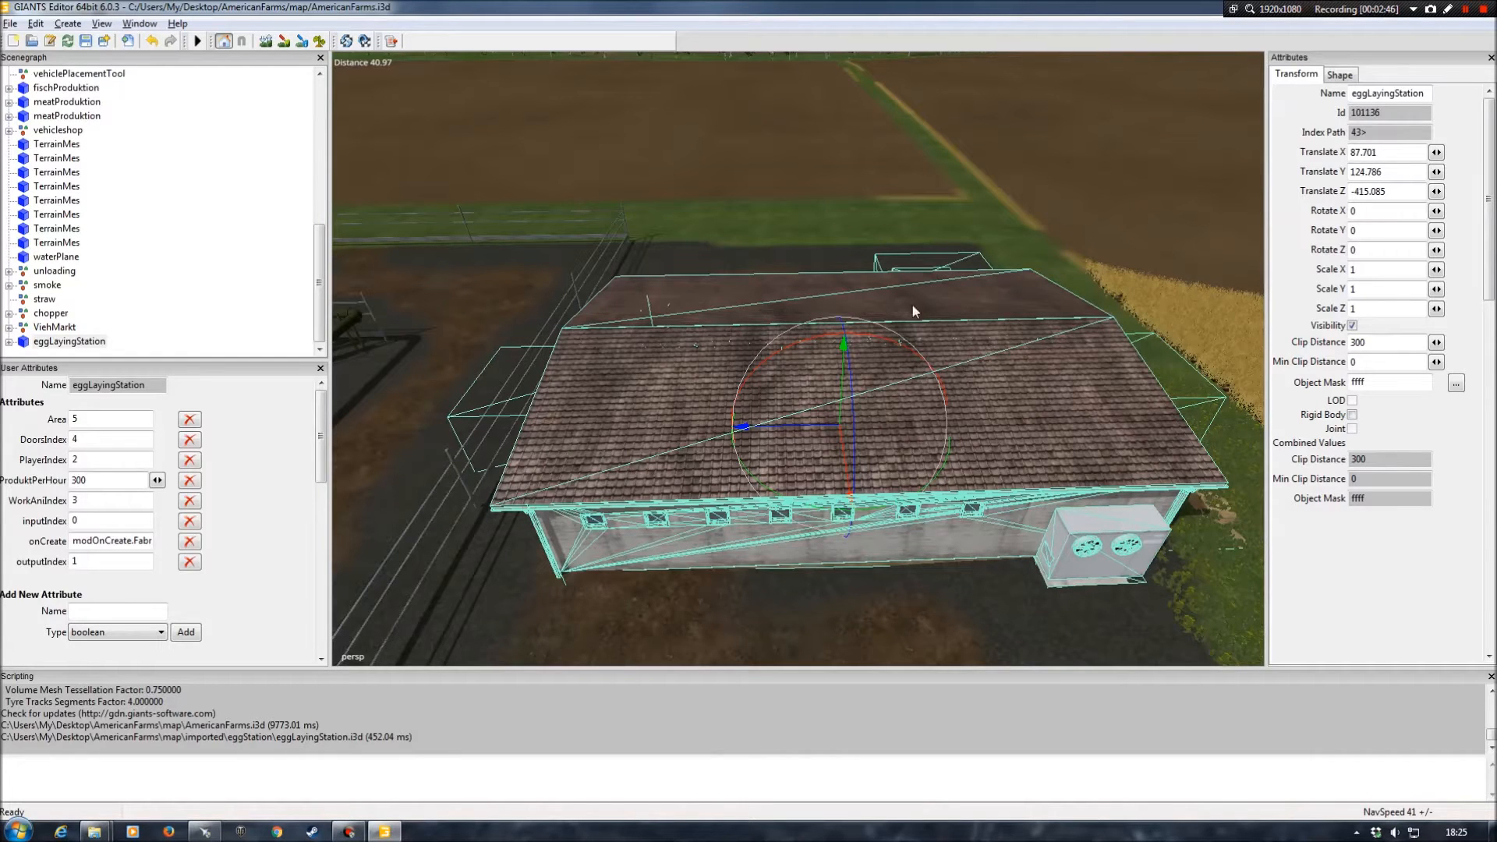
{"action": "double_click", "coordinate": [1378, 227]}
{"action": "type", "text": "-90"}
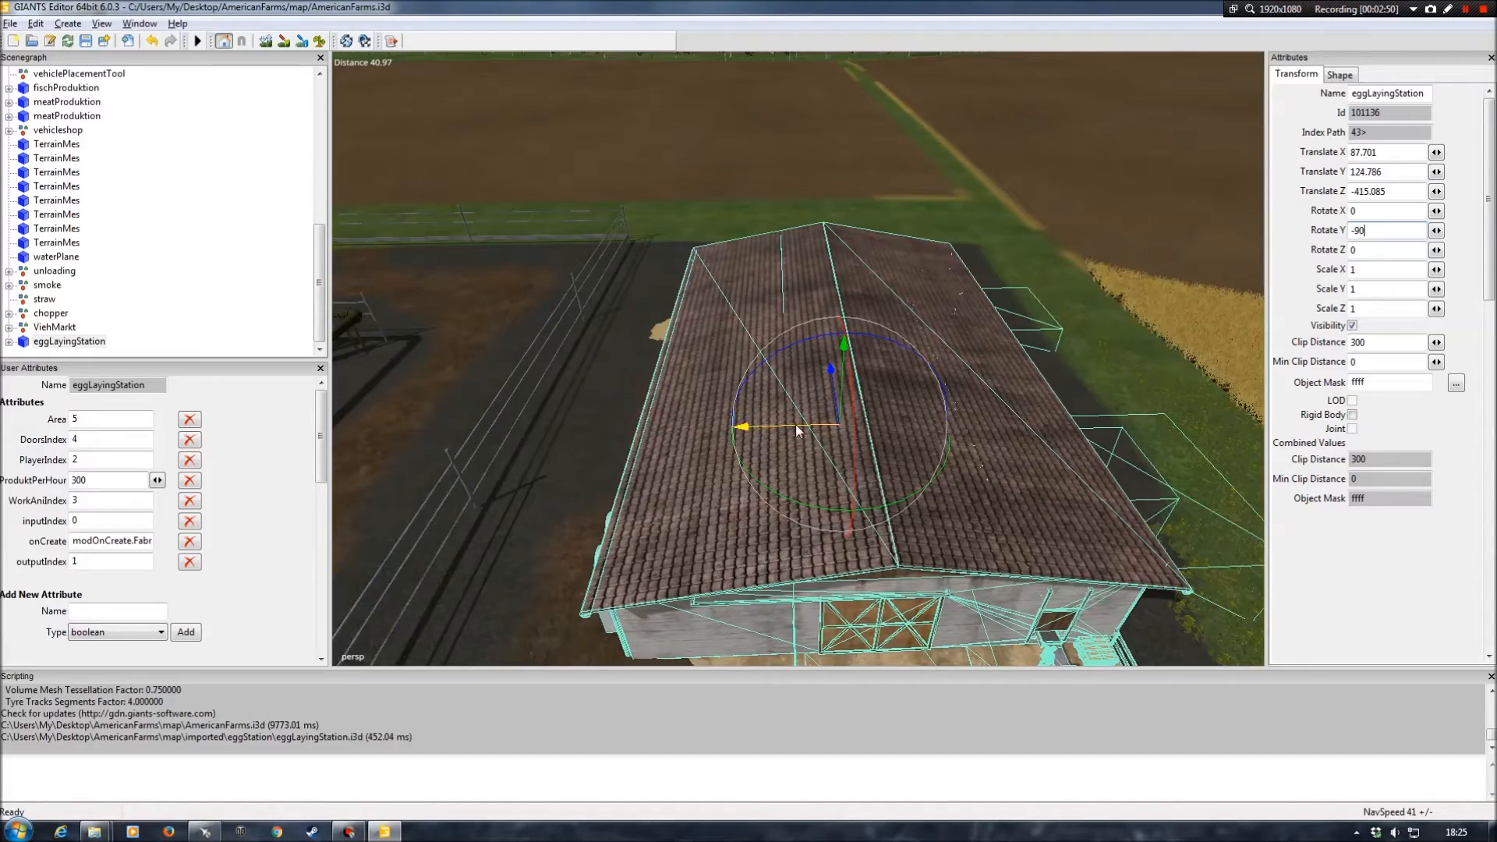
Move the egg laying station across the yard to about X 81.45, Z -408.953.
{"action": "left_click_drag", "start_coordinate": [825, 390], "coordinate": [812, 267]}
{"action": "left_click_drag", "start_coordinate": [698, 512], "coordinate": [749, 343], "text": "alt"}
{"action": "right_click_drag", "start_coordinate": [700, 340], "coordinate": [809, 407], "text": "alt"}
{"action": "mouse_move", "coordinate": [809, 408]}
{"action": "left_mouse_down", "text": "alt"}
{"action": "mouse_move", "coordinate": [943, 428]}
{"action": "mouse_move", "coordinate": [808, 432]}
{"action": "left_mouse_up", "text": "alt"}
{"action": "right_click_drag", "start_coordinate": [809, 431], "coordinate": [599, 296], "text": "alt"}
{"action": "left_click_drag", "start_coordinate": [658, 272], "coordinate": [626, 290]}
{"action": "left_click_drag", "start_coordinate": [611, 387], "coordinate": [906, 508], "text": "alt"}
{"action": "scroll", "coordinate": [906, 507], "scroll_direction": "down", "scroll_amount": 5}
{"action": "mouse_move", "coordinate": [956, 293]}
{"action": "left_mouse_down"}
{"action": "mouse_move", "coordinate": [906, 307]}
{"action": "mouse_move", "coordinate": [937, 295]}
{"action": "left_mouse_up"}
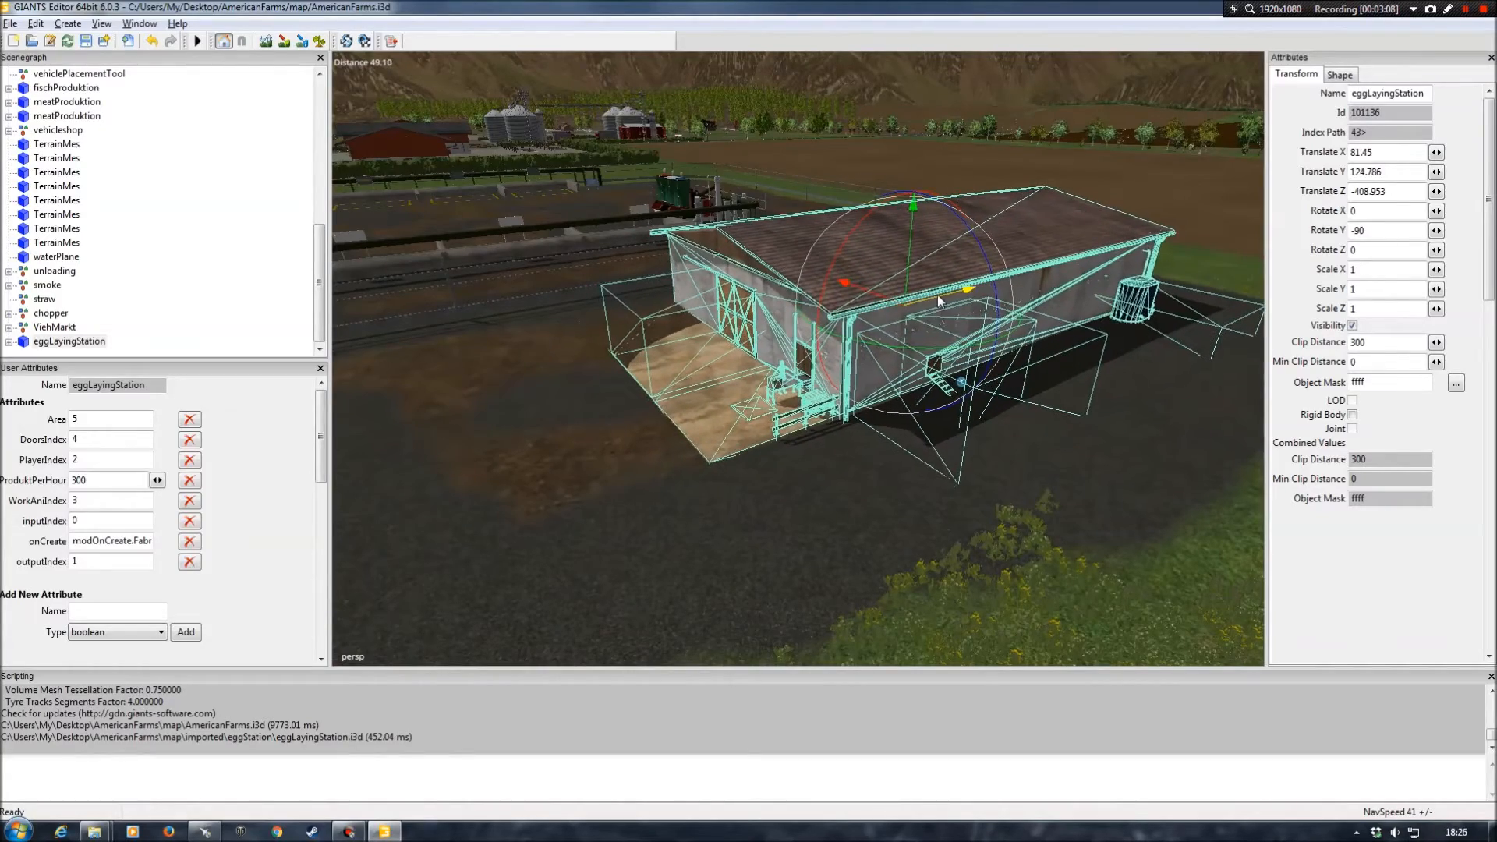
Fine-tune the egg laying station's position on the yard to about X 82.455, Z -410.244.
{"action": "left_click_drag", "start_coordinate": [813, 418], "coordinate": [770, 336], "text": "alt"}
{"action": "mouse_move", "coordinate": [814, 279]}
{"action": "left_mouse_down"}
{"action": "mouse_move", "coordinate": [872, 274]}
{"action": "mouse_move", "coordinate": [825, 280]}
{"action": "left_mouse_up"}
{"action": "left_click_drag", "start_coordinate": [722, 281], "coordinate": [807, 289]}
{"action": "left_click_drag", "start_coordinate": [758, 438], "coordinate": [742, 246], "text": "alt"}
{"action": "left_click_drag", "start_coordinate": [768, 188], "coordinate": [742, 198]}
{"action": "right_click_drag", "start_coordinate": [752, 278], "coordinate": [526, 546]}
{"action": "mouse_move", "coordinate": [697, 232]}
{"action": "left_mouse_down"}
{"action": "mouse_move", "coordinate": [722, 254]}
{"action": "mouse_move", "coordinate": [640, 175]}
{"action": "mouse_move", "coordinate": [684, 230]}
{"action": "left_mouse_up"}
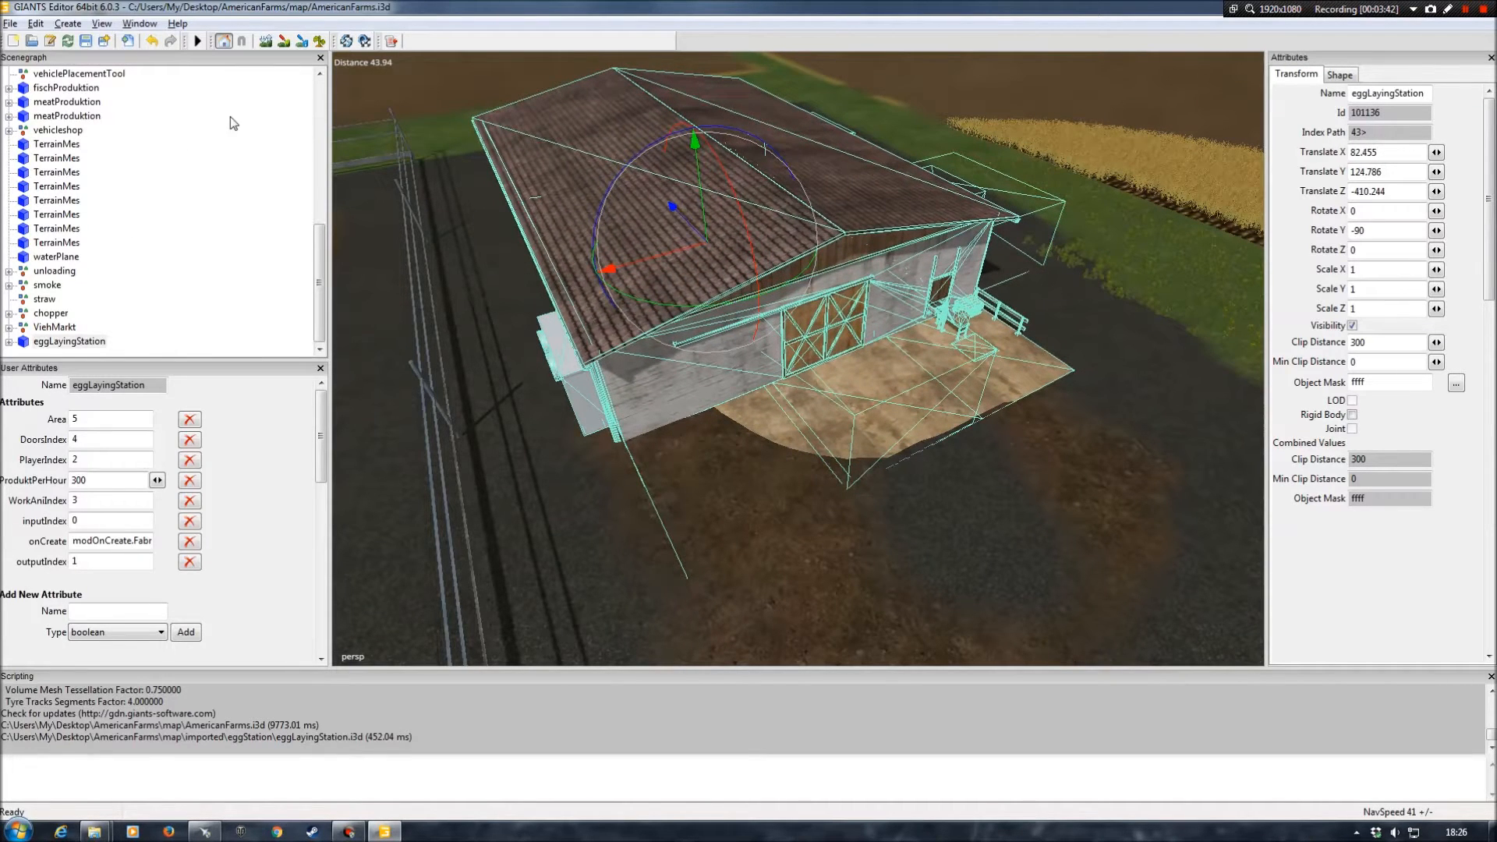
Show the Terrain Editing settings and sculpt the ground in front of the station with the Add brush, using 124.874 as replace height.
{"action": "left_click", "coordinate": [139, 23]}
{"action": "left_click", "coordinate": [181, 94]}
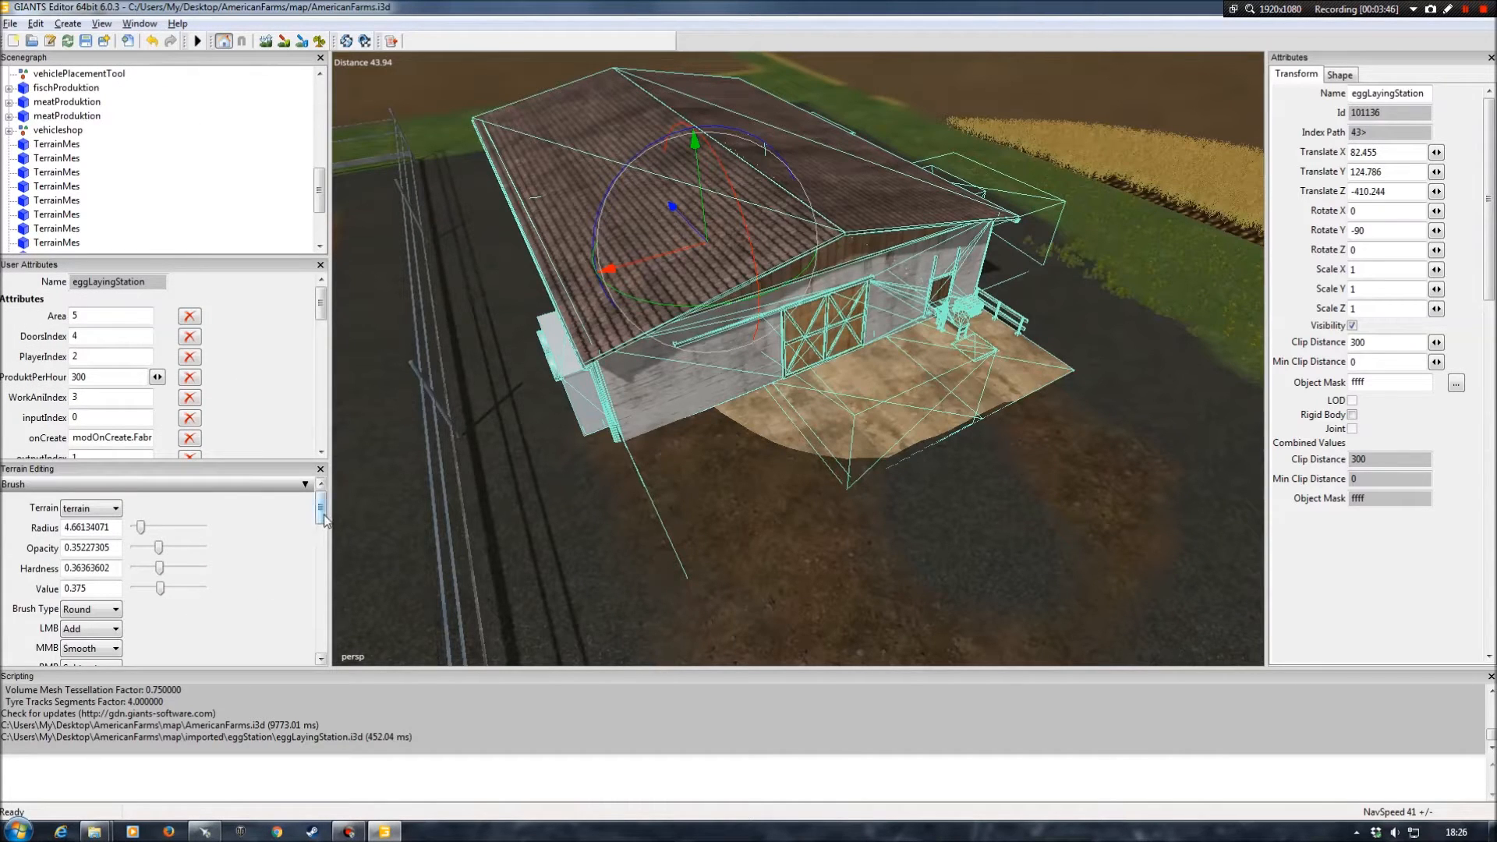
{"action": "scroll", "coordinate": [324, 522], "scroll_direction": "down", "scroll_amount": 5}
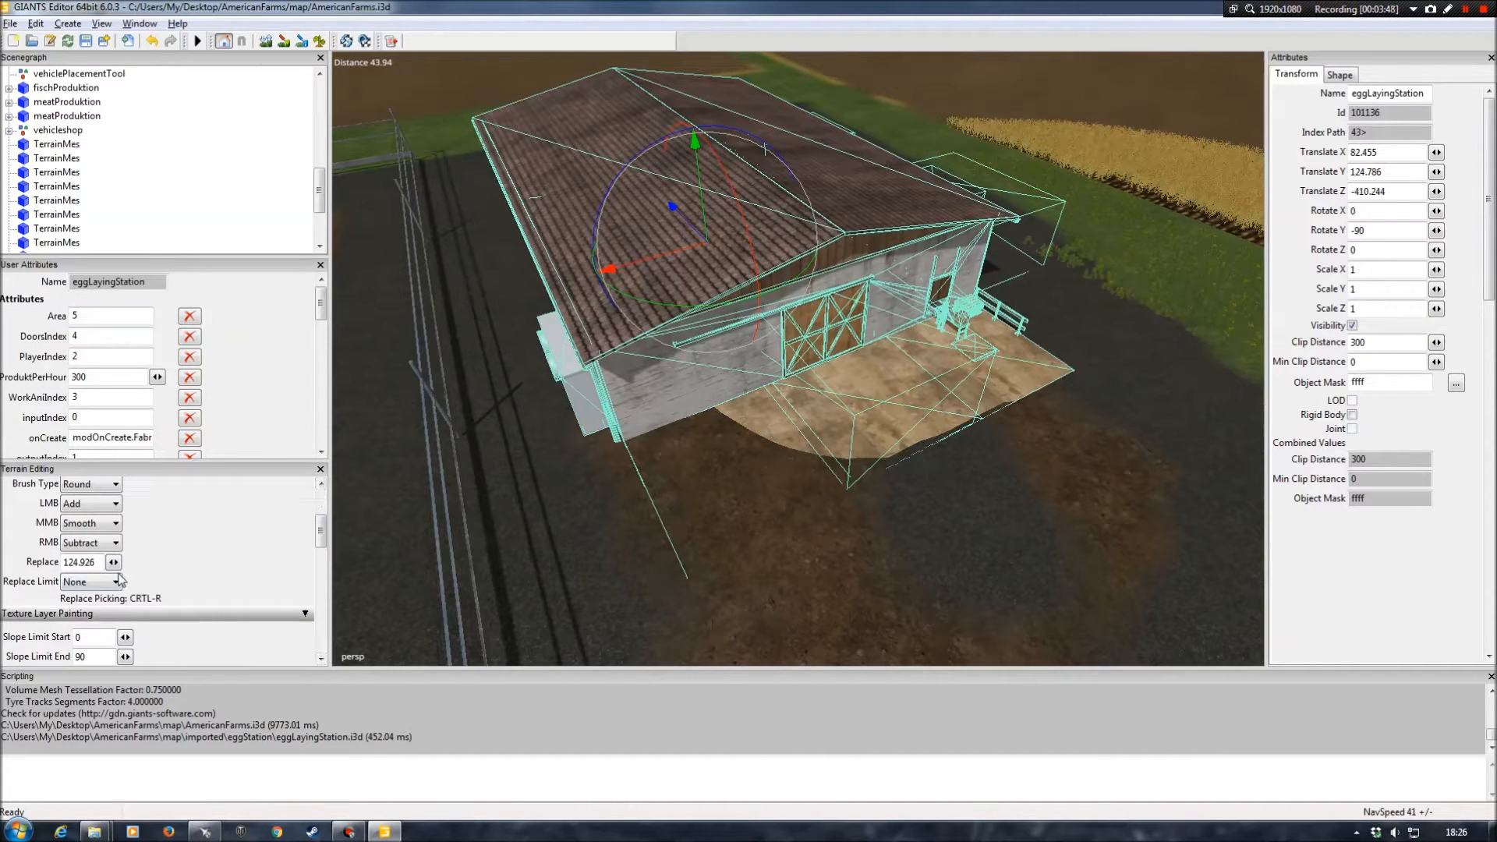
{"action": "left_click", "coordinate": [266, 41]}
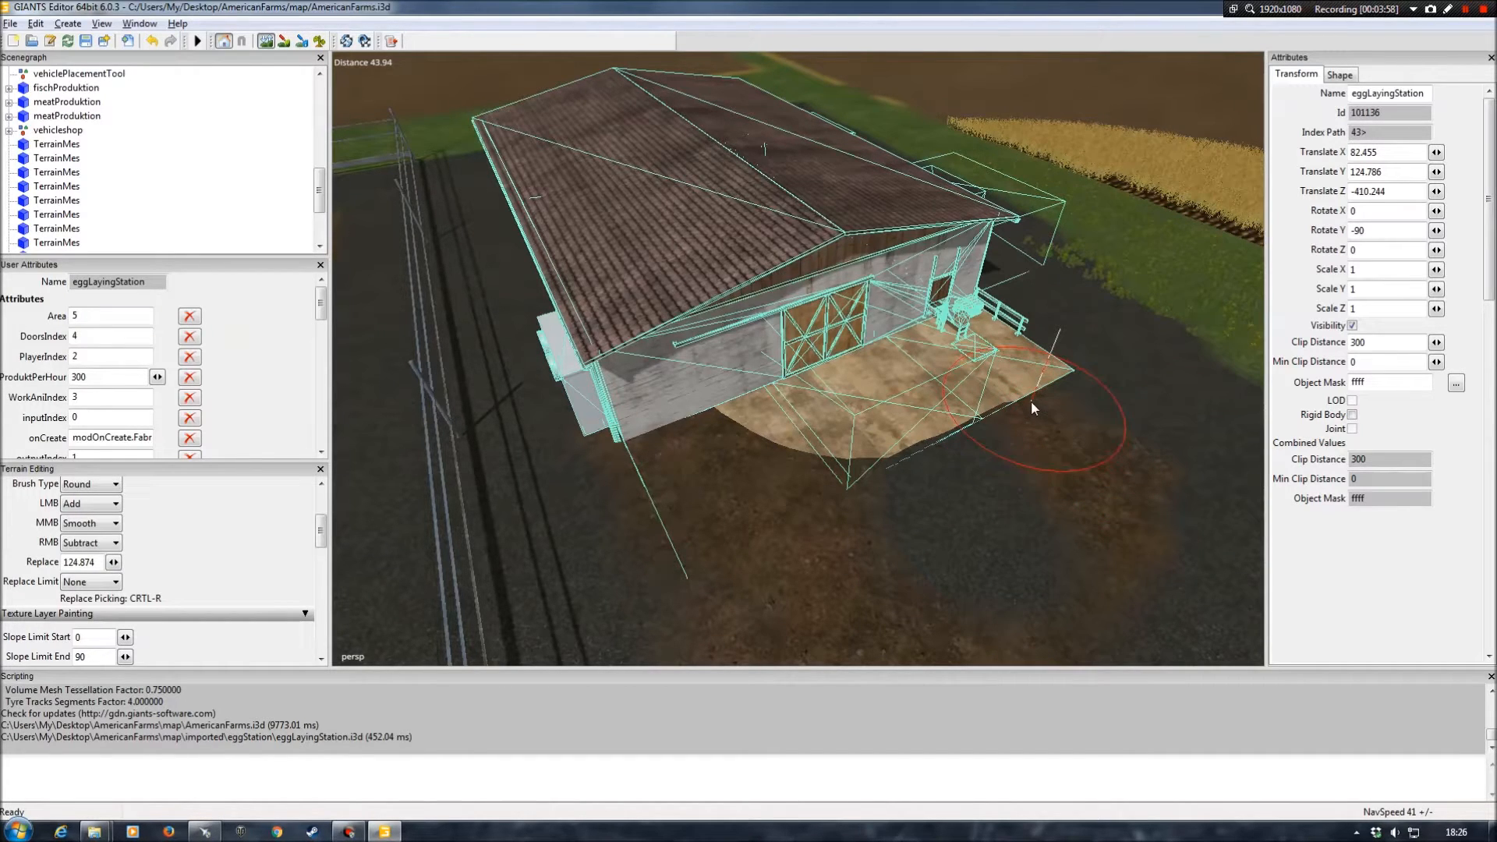
{"action": "left_click_drag", "start_coordinate": [1002, 419], "coordinate": [695, 460]}
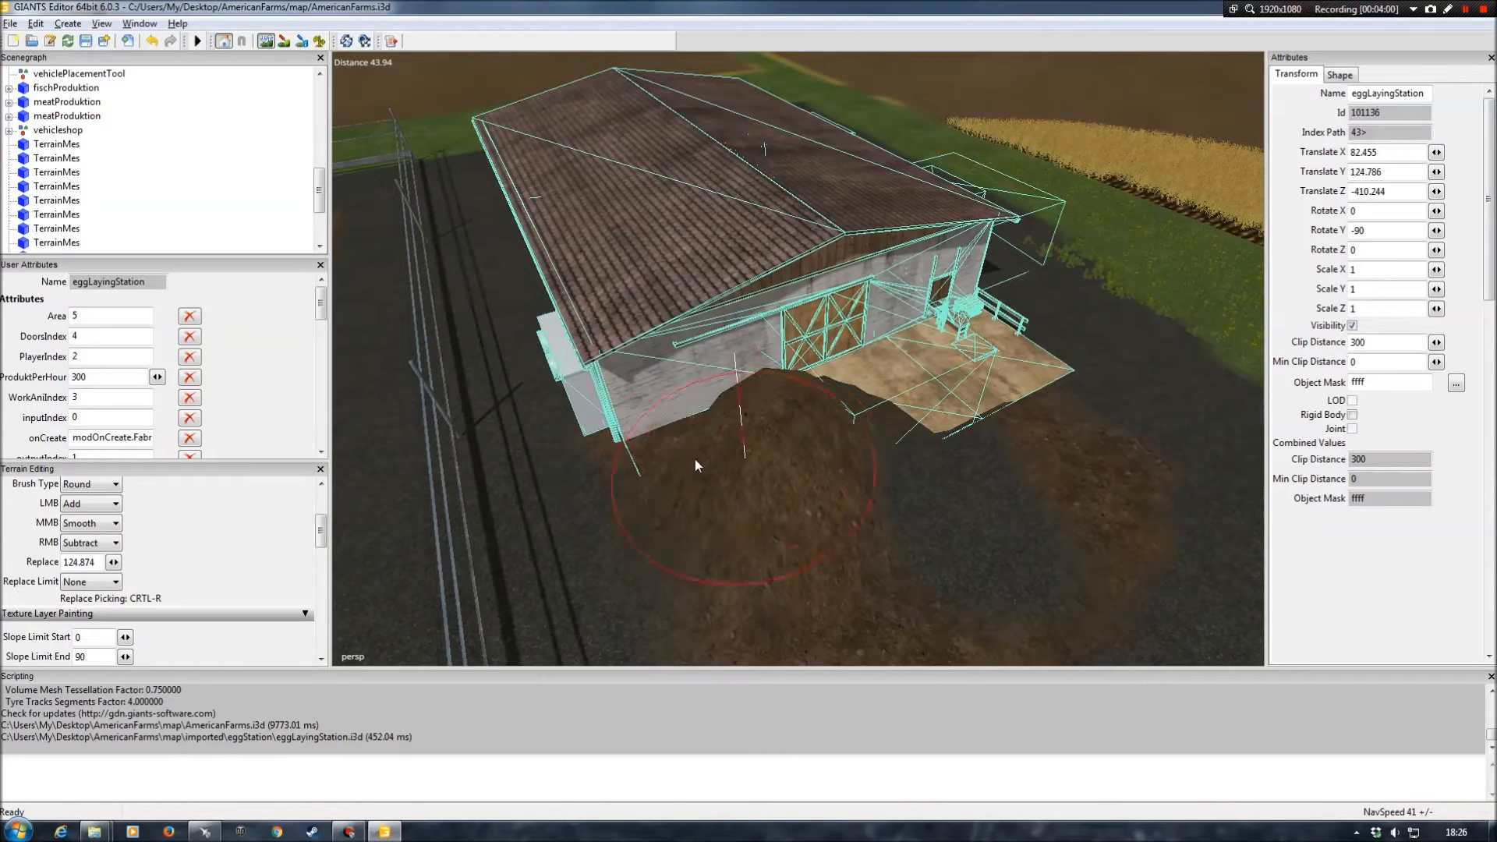
Set the LMB brush mode to Subtract and lower the terrain around the station's concrete apron.
{"action": "left_click", "coordinate": [105, 505]}
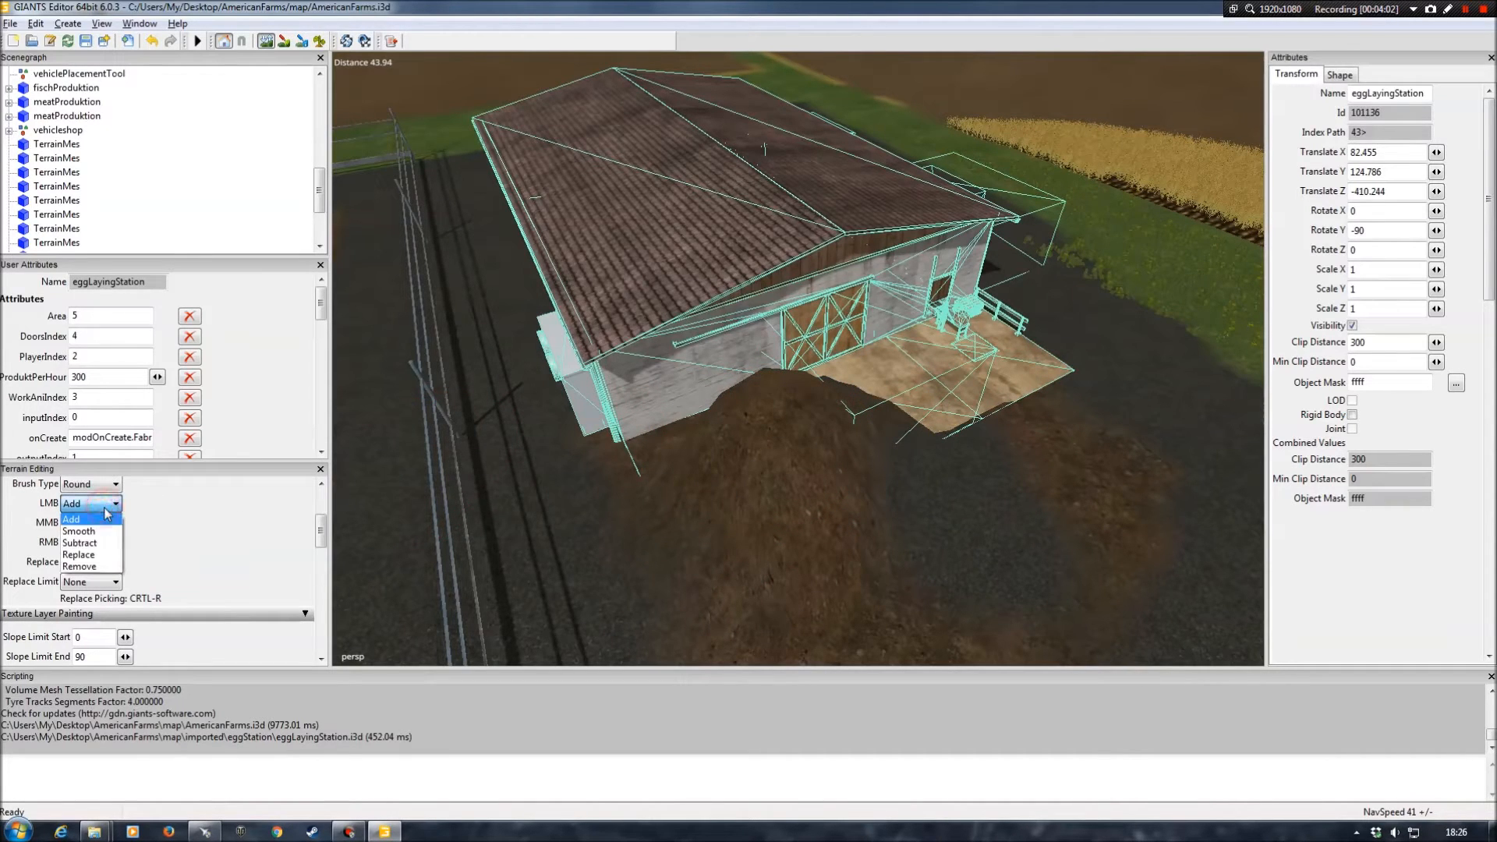
{"action": "left_click", "coordinate": [97, 551]}
{"action": "mouse_move", "coordinate": [896, 488]}
{"action": "left_mouse_down"}
{"action": "mouse_move", "coordinate": [699, 462]}
{"action": "mouse_move", "coordinate": [694, 546]}
{"action": "mouse_move", "coordinate": [830, 559]}
{"action": "left_mouse_up"}
{"action": "mouse_move", "coordinate": [970, 525]}
{"action": "left_mouse_down"}
{"action": "mouse_move", "coordinate": [1082, 451]}
{"action": "mouse_move", "coordinate": [884, 505]}
{"action": "mouse_move", "coordinate": [521, 512]}
{"action": "mouse_move", "coordinate": [531, 502]}
{"action": "left_mouse_up"}
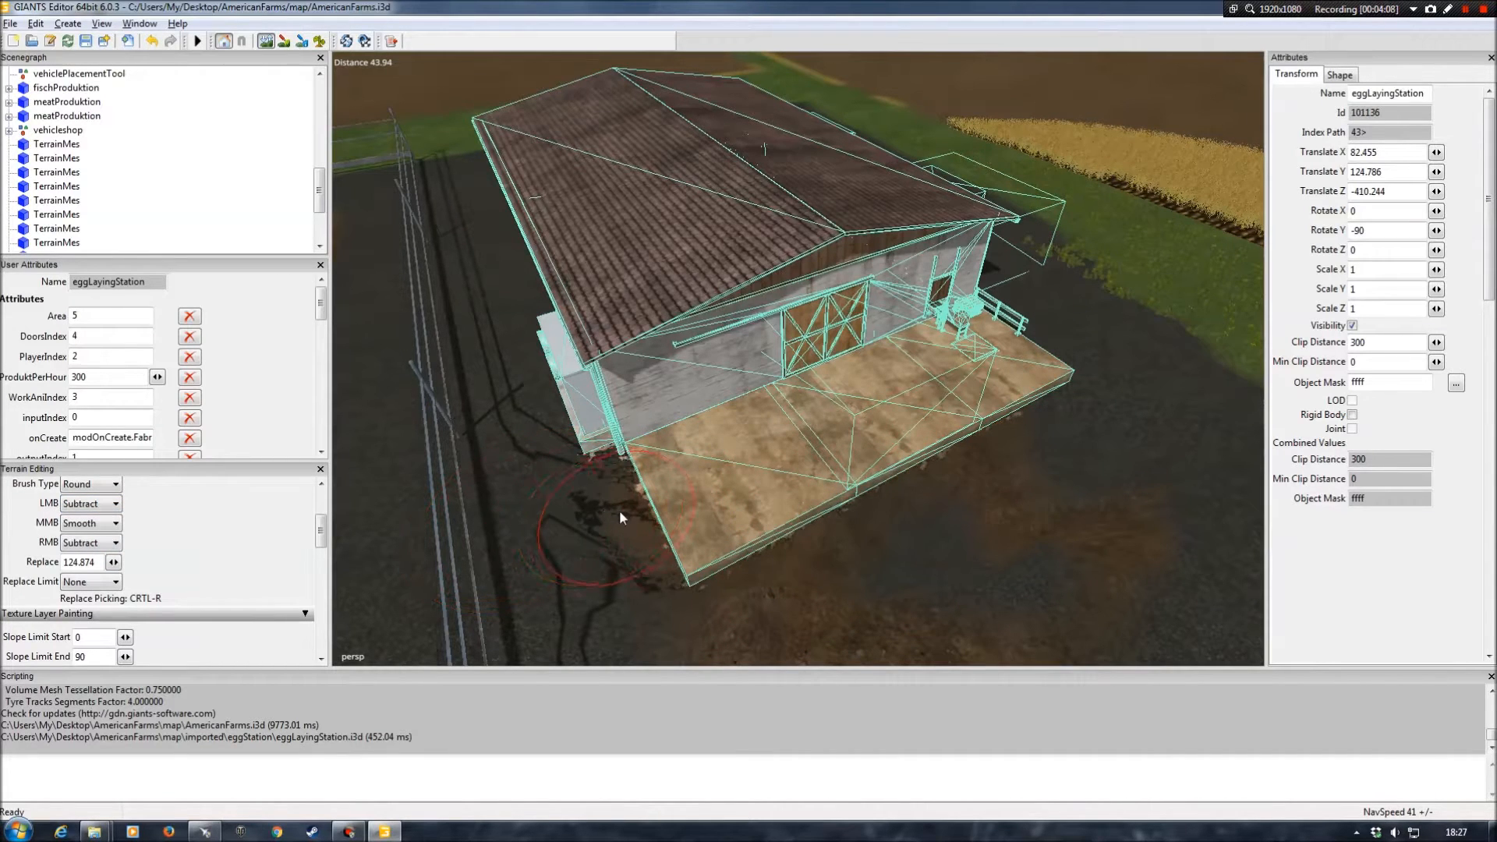
Set the LMB brush mode to Replace and level the ground around the station's apron and side wall at height 124.874.
{"action": "left_click", "coordinate": [106, 506]}
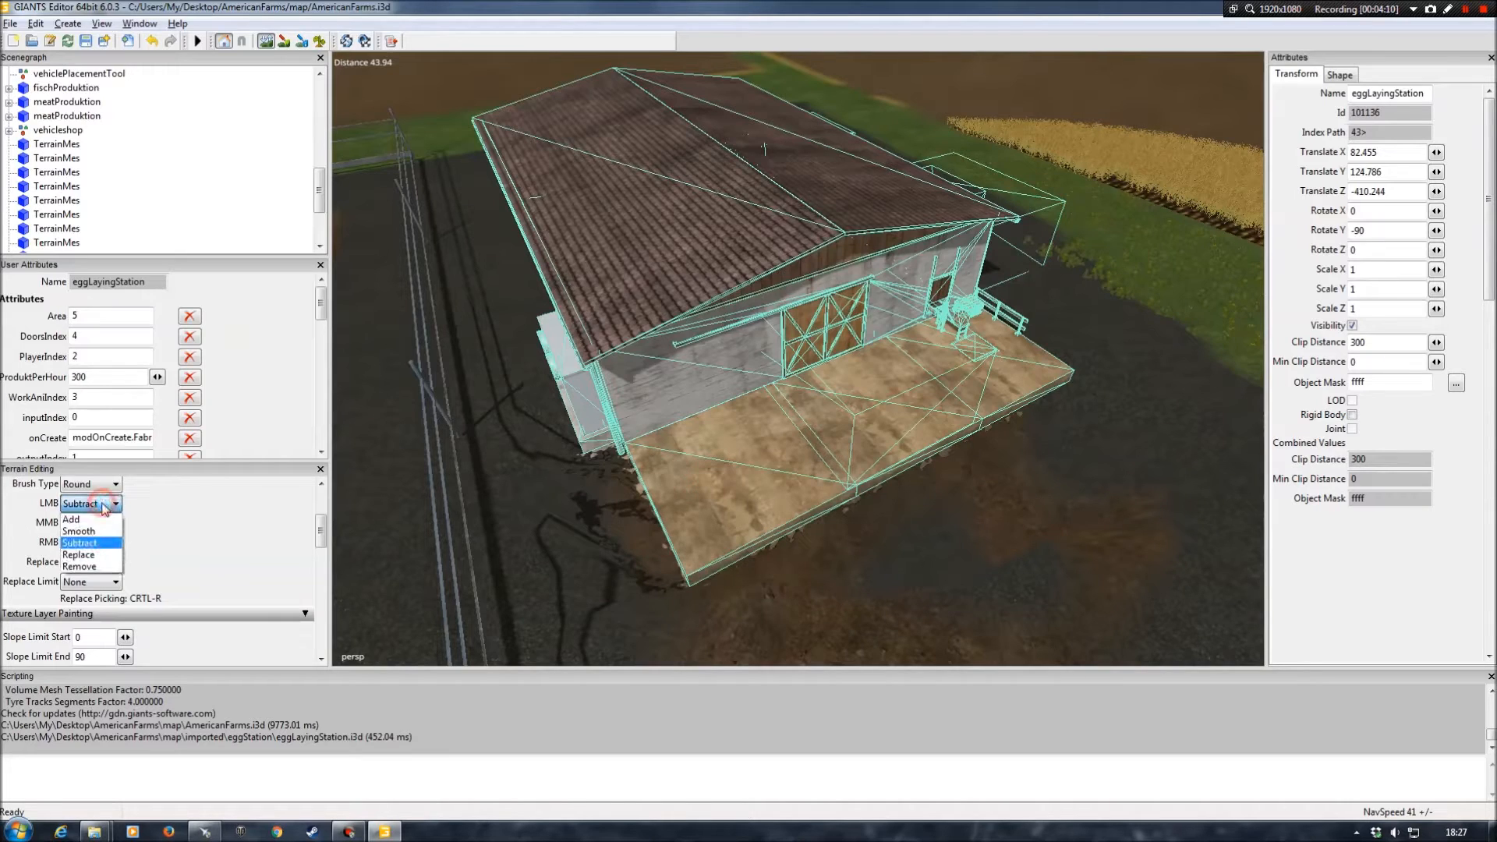
{"action": "left_click", "coordinate": [98, 553]}
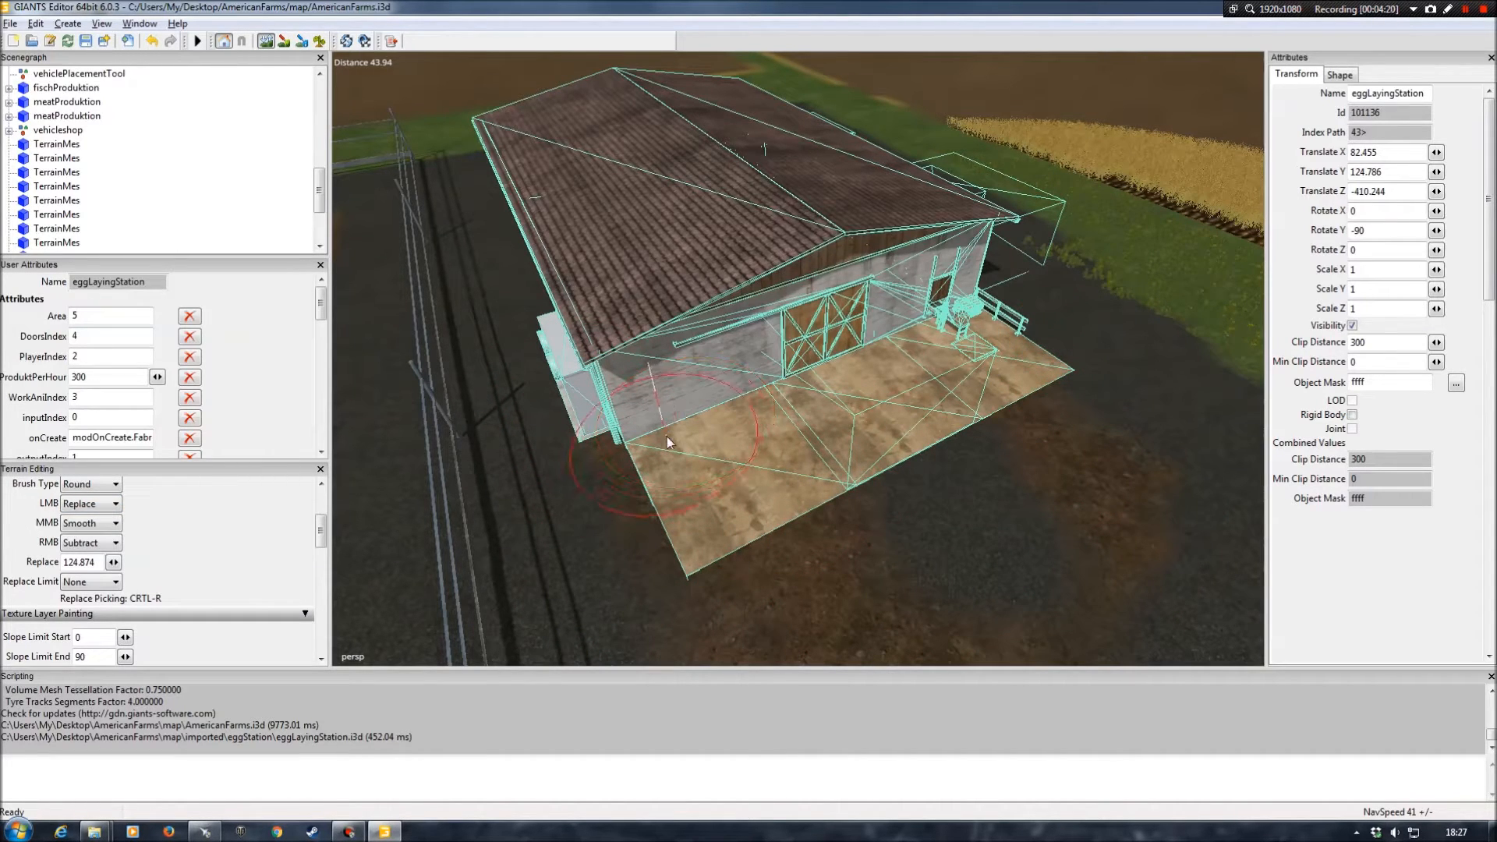
{"action": "left_click_drag", "start_coordinate": [644, 441], "coordinate": [601, 464]}
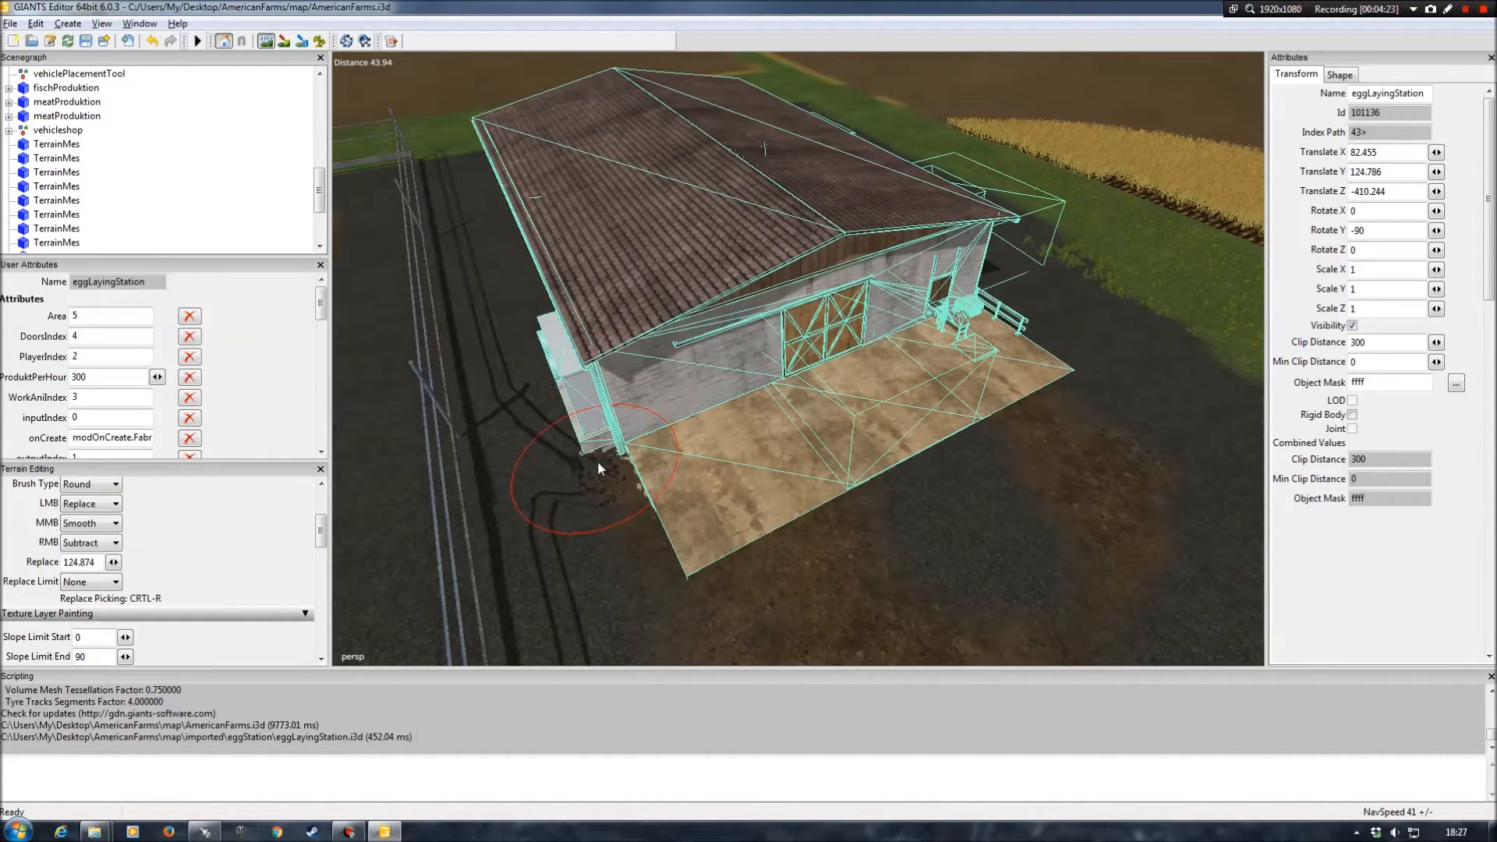
{"action": "scroll", "coordinate": [645, 456], "scroll_direction": "down", "scroll_amount": 3}
{"action": "mouse_move", "coordinate": [624, 371]}
{"action": "left_mouse_down"}
{"action": "mouse_move", "coordinate": [610, 425]}
{"action": "mouse_move", "coordinate": [713, 450]}
{"action": "left_mouse_up"}
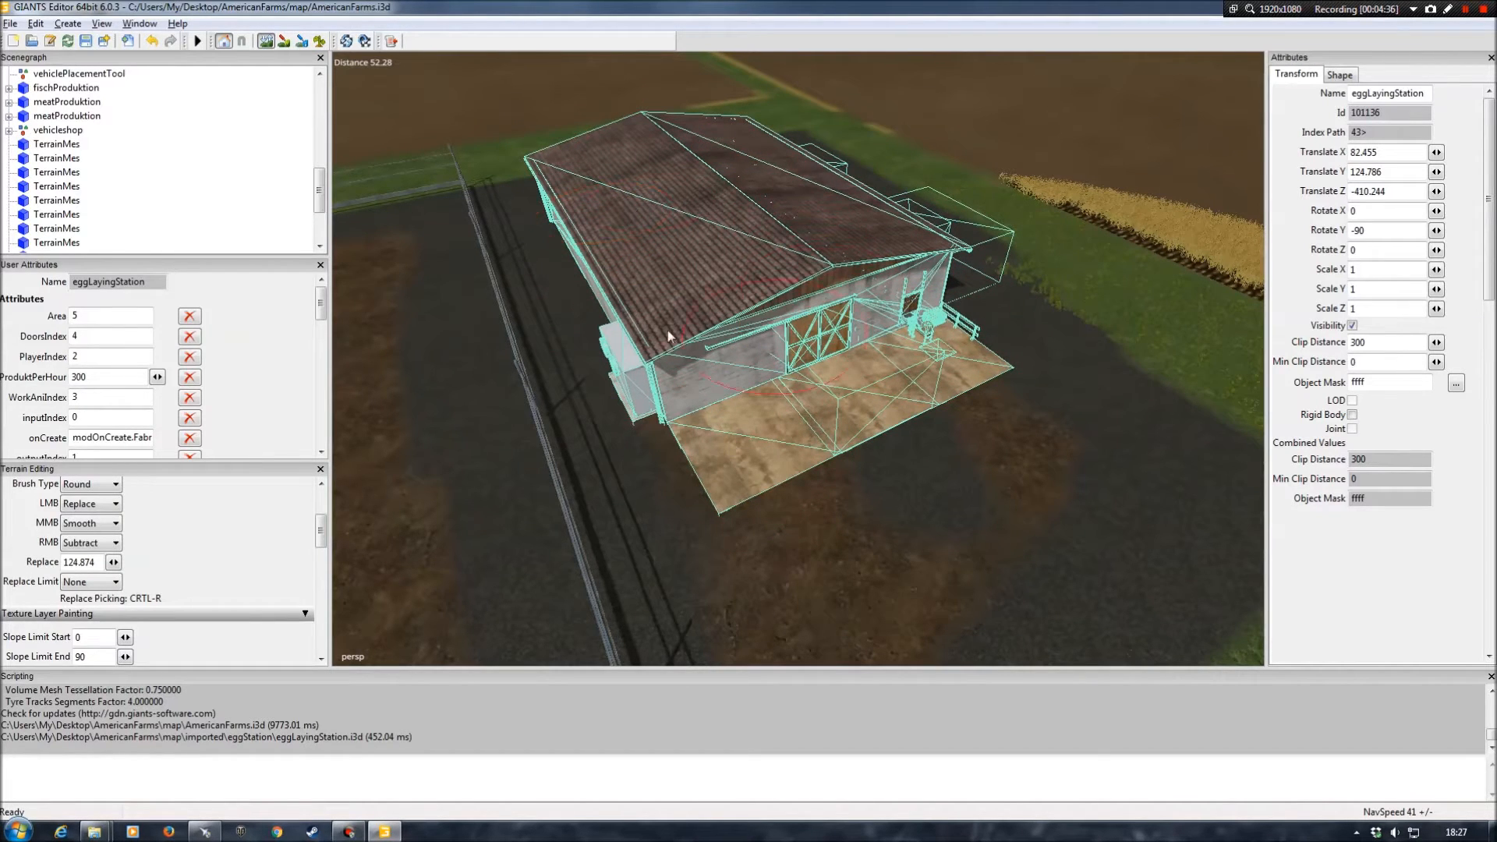
Leave terrain sculpting and raise the egg laying station to about Y 124.807, working from inside the building.
{"action": "left_click", "coordinate": [266, 40]}
{"action": "scroll", "coordinate": [573, 340], "scroll_direction": "up", "scroll_amount": 5}
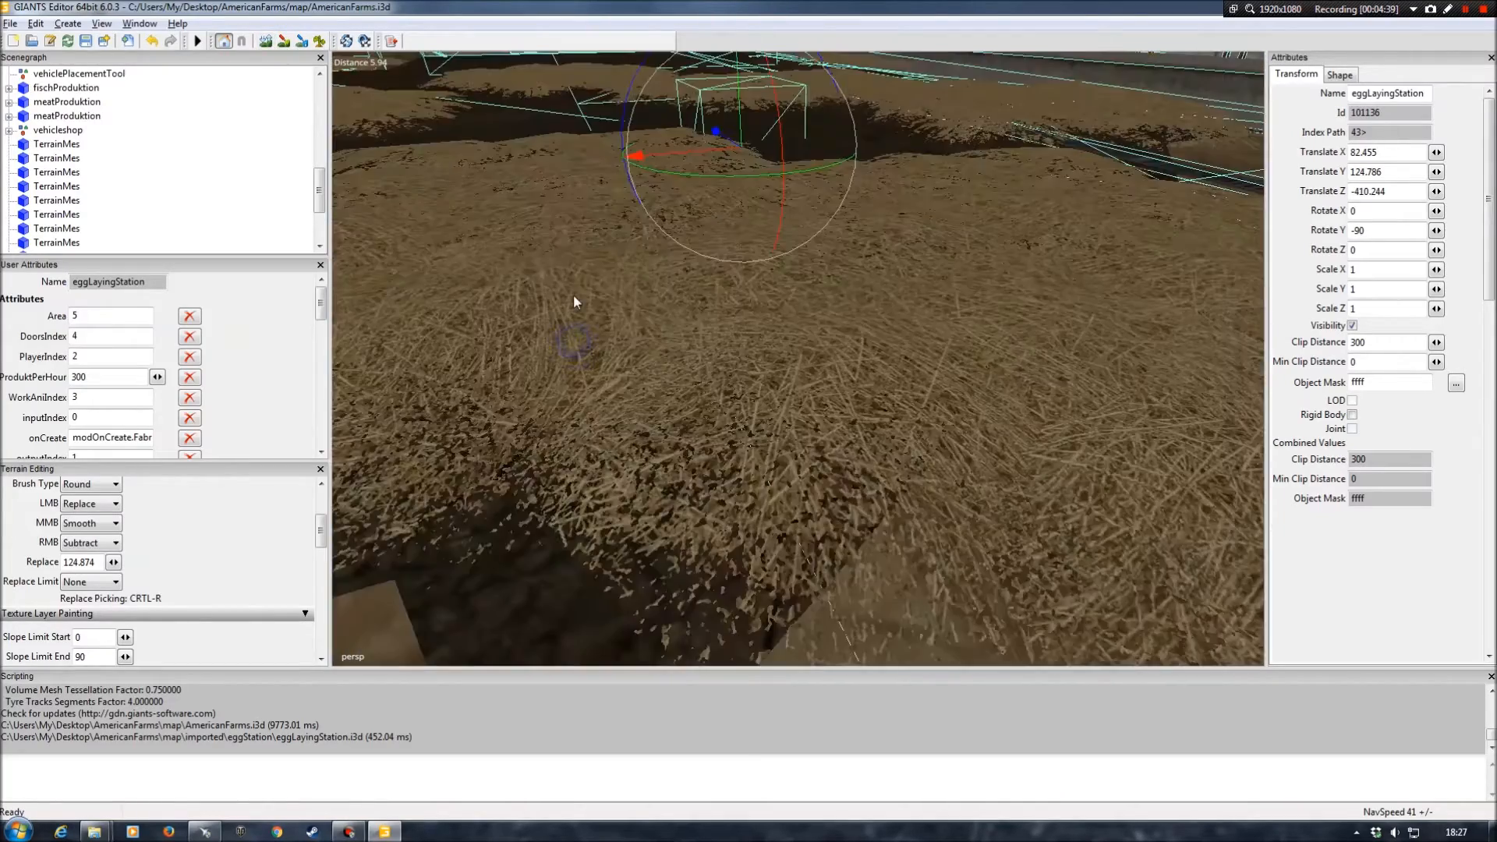
{"action": "left_click_drag", "start_coordinate": [573, 302], "coordinate": [611, 356], "text": "alt"}
{"action": "right_click_drag", "start_coordinate": [611, 335], "coordinate": [672, 320], "text": "alt"}
{"action": "left_click_drag", "start_coordinate": [672, 321], "coordinate": [893, 498], "text": "alt"}
{"action": "right_click_drag", "start_coordinate": [892, 491], "coordinate": [902, 424], "text": "alt"}
{"action": "left_click_drag", "start_coordinate": [901, 424], "coordinate": [722, 487], "text": "alt"}
{"action": "right_click_drag", "start_coordinate": [722, 492], "coordinate": [626, 497], "text": "alt"}
{"action": "left_click_drag", "start_coordinate": [627, 497], "coordinate": [956, 538], "text": "alt"}
{"action": "right_click_drag", "start_coordinate": [955, 538], "coordinate": [811, 538], "text": "alt"}
{"action": "left_click_drag", "start_coordinate": [811, 538], "coordinate": [597, 563], "text": "alt"}
{"action": "right_click_drag", "start_coordinate": [597, 562], "coordinate": [657, 495], "text": "alt"}
{"action": "left_click_drag", "start_coordinate": [657, 491], "coordinate": [948, 454], "text": "alt"}
{"action": "right_click_drag", "start_coordinate": [948, 454], "coordinate": [939, 488], "text": "alt"}
{"action": "right_click_drag", "start_coordinate": [845, 510], "coordinate": [856, 465], "text": "alt"}
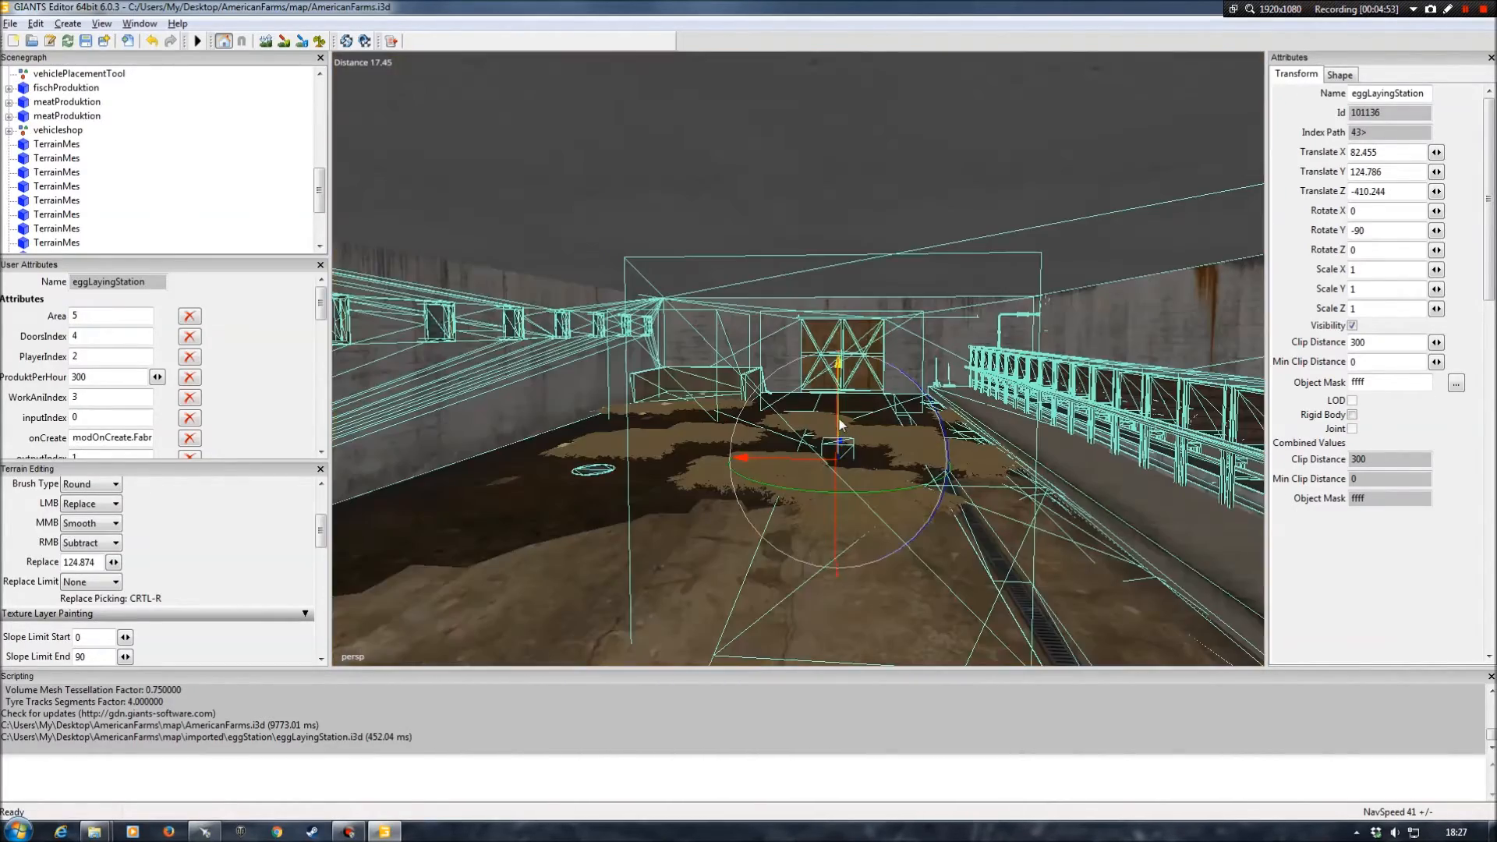
{"action": "left_click_drag", "start_coordinate": [840, 425], "coordinate": [840, 423]}
Raise the egg laying station further to about Y 124.882 so its floor clears the terrain.
{"action": "left_click_drag", "start_coordinate": [601, 539], "coordinate": [558, 546], "text": "alt"}
{"action": "right_click_drag", "start_coordinate": [559, 546], "coordinate": [611, 497], "text": "alt"}
{"action": "mouse_move", "coordinate": [611, 497]}
{"action": "left_mouse_down", "text": "alt"}
{"action": "mouse_move", "coordinate": [694, 577]}
{"action": "mouse_move", "coordinate": [746, 516]}
{"action": "mouse_move", "coordinate": [588, 493]}
{"action": "left_mouse_up", "text": "alt"}
{"action": "left_click_drag", "start_coordinate": [672, 392], "coordinate": [575, 467], "text": "alt"}
{"action": "right_click_drag", "start_coordinate": [575, 468], "coordinate": [579, 452], "text": "alt"}
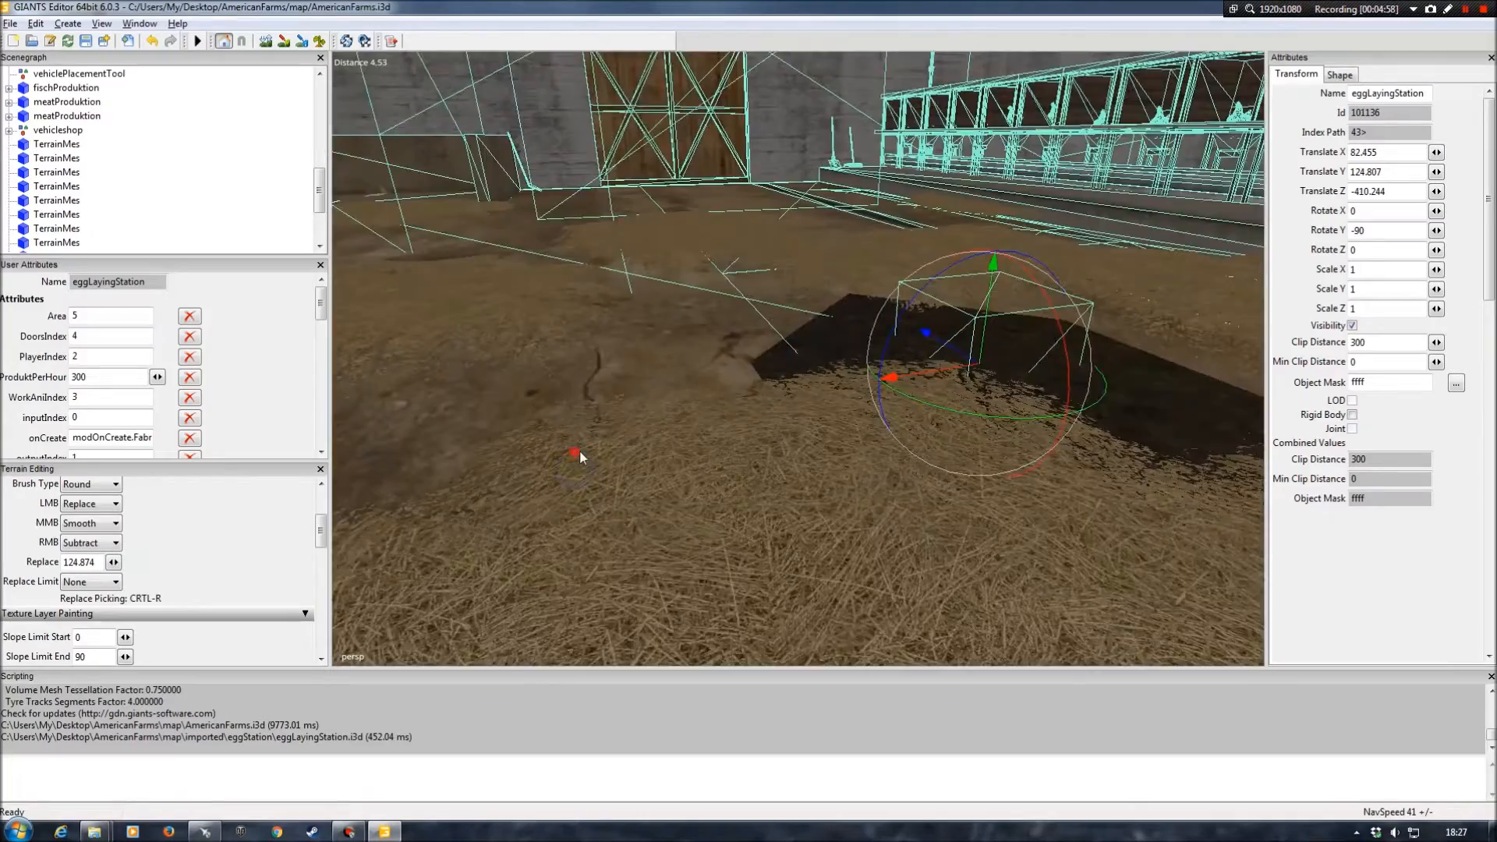
{"action": "left_click_drag", "start_coordinate": [579, 452], "coordinate": [657, 379], "text": "alt"}
{"action": "right_click_drag", "start_coordinate": [658, 379], "coordinate": [655, 385], "text": "alt"}
{"action": "left_click_drag", "start_coordinate": [656, 385], "coordinate": [765, 399], "text": "alt"}
{"action": "scroll", "coordinate": [672, 426], "scroll_direction": "down", "scroll_amount": 4}
{"action": "scroll", "coordinate": [621, 374], "scroll_direction": "up", "scroll_amount": 3}
{"action": "left_click_drag", "start_coordinate": [827, 313], "coordinate": [825, 303]}
Inspect the station's floor, barn door threshold and concrete apron from inside and outside for a clean fit with the terrain.
{"action": "scroll", "coordinate": [749, 411], "scroll_direction": "down", "scroll_amount": 2}
{"action": "left_click_drag", "start_coordinate": [748, 411], "coordinate": [750, 457], "text": "alt"}
{"action": "scroll", "coordinate": [726, 468], "scroll_direction": "down", "scroll_amount": 5}
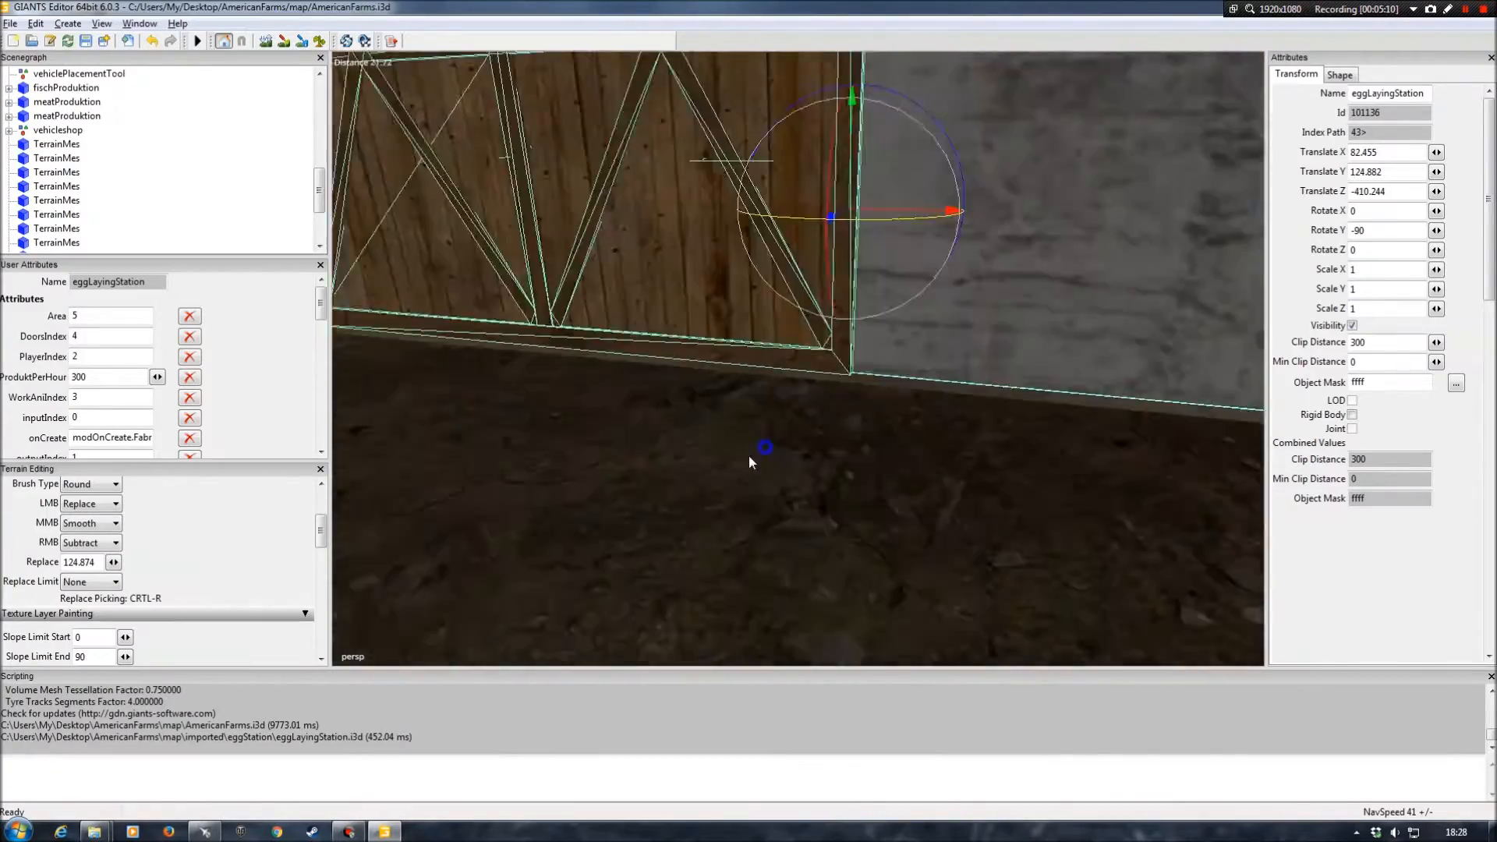
{"action": "right_click_drag", "start_coordinate": [750, 457], "coordinate": [701, 418], "text": "alt"}
{"action": "mouse_move", "coordinate": [702, 418]}
{"action": "left_mouse_down", "text": "alt"}
{"action": "mouse_move", "coordinate": [750, 443]}
{"action": "mouse_move", "coordinate": [620, 438]}
{"action": "mouse_move", "coordinate": [825, 555]}
{"action": "mouse_move", "coordinate": [676, 456]}
{"action": "mouse_move", "coordinate": [717, 437]}
{"action": "left_mouse_up", "text": "alt"}
{"action": "right_click_drag", "start_coordinate": [718, 437], "coordinate": [618, 507], "text": "alt"}
{"action": "left_click_drag", "start_coordinate": [617, 503], "coordinate": [742, 504], "text": "alt"}
{"action": "right_click_drag", "start_coordinate": [742, 505], "coordinate": [738, 524], "text": "alt"}
{"action": "left_click_drag", "start_coordinate": [738, 524], "coordinate": [774, 393], "text": "alt"}
{"action": "right_click_drag", "start_coordinate": [774, 391], "coordinate": [809, 476], "text": "alt"}
{"action": "left_click_drag", "start_coordinate": [810, 476], "coordinate": [578, 449], "text": "alt"}
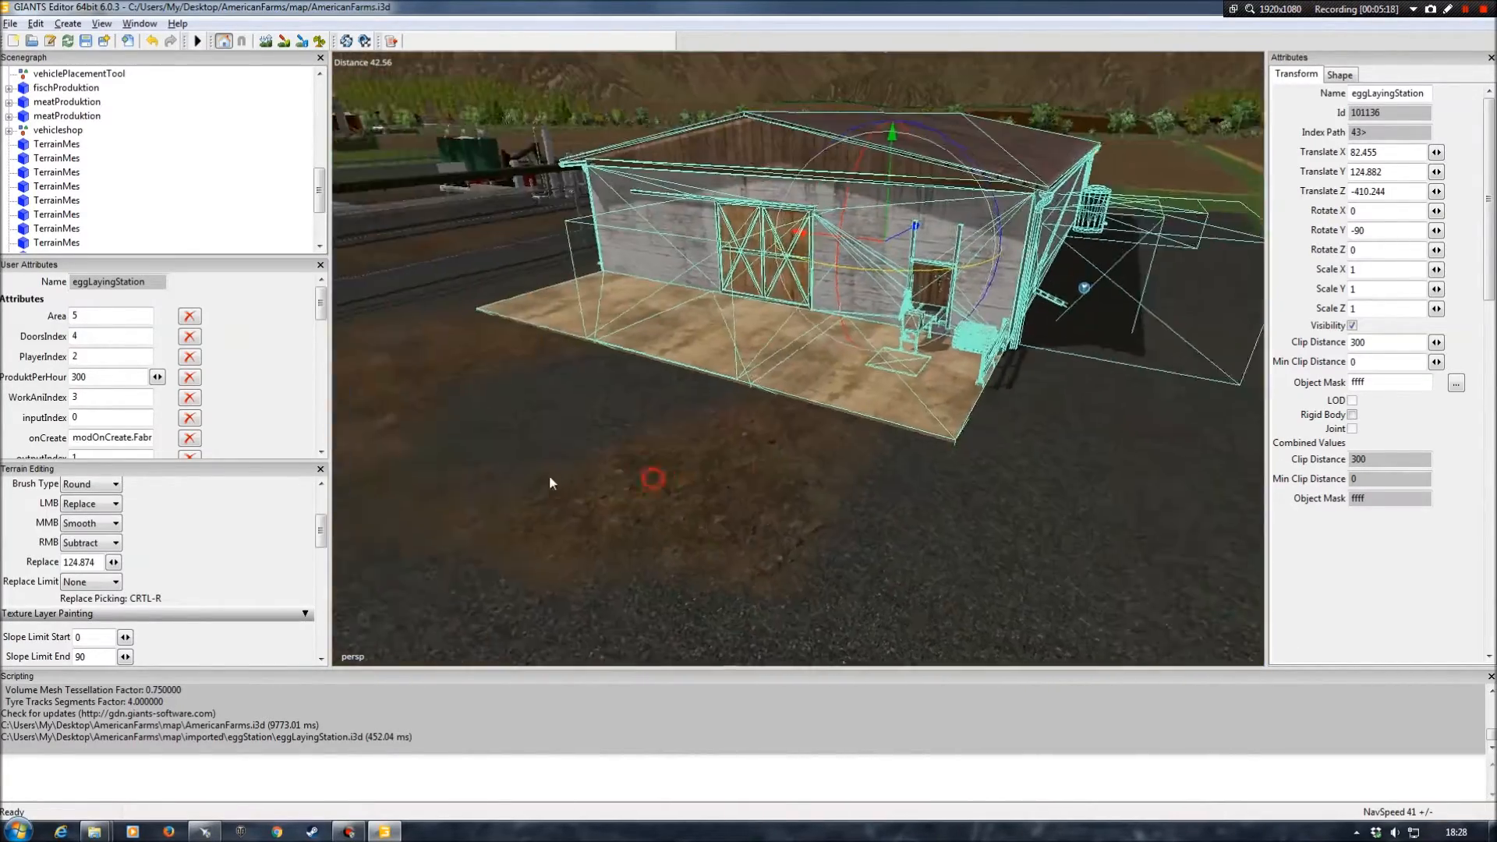
{"action": "right_click_drag", "start_coordinate": [579, 449], "coordinate": [661, 452], "text": "alt"}
{"action": "left_click_drag", "start_coordinate": [662, 452], "coordinate": [438, 445], "text": "alt"}
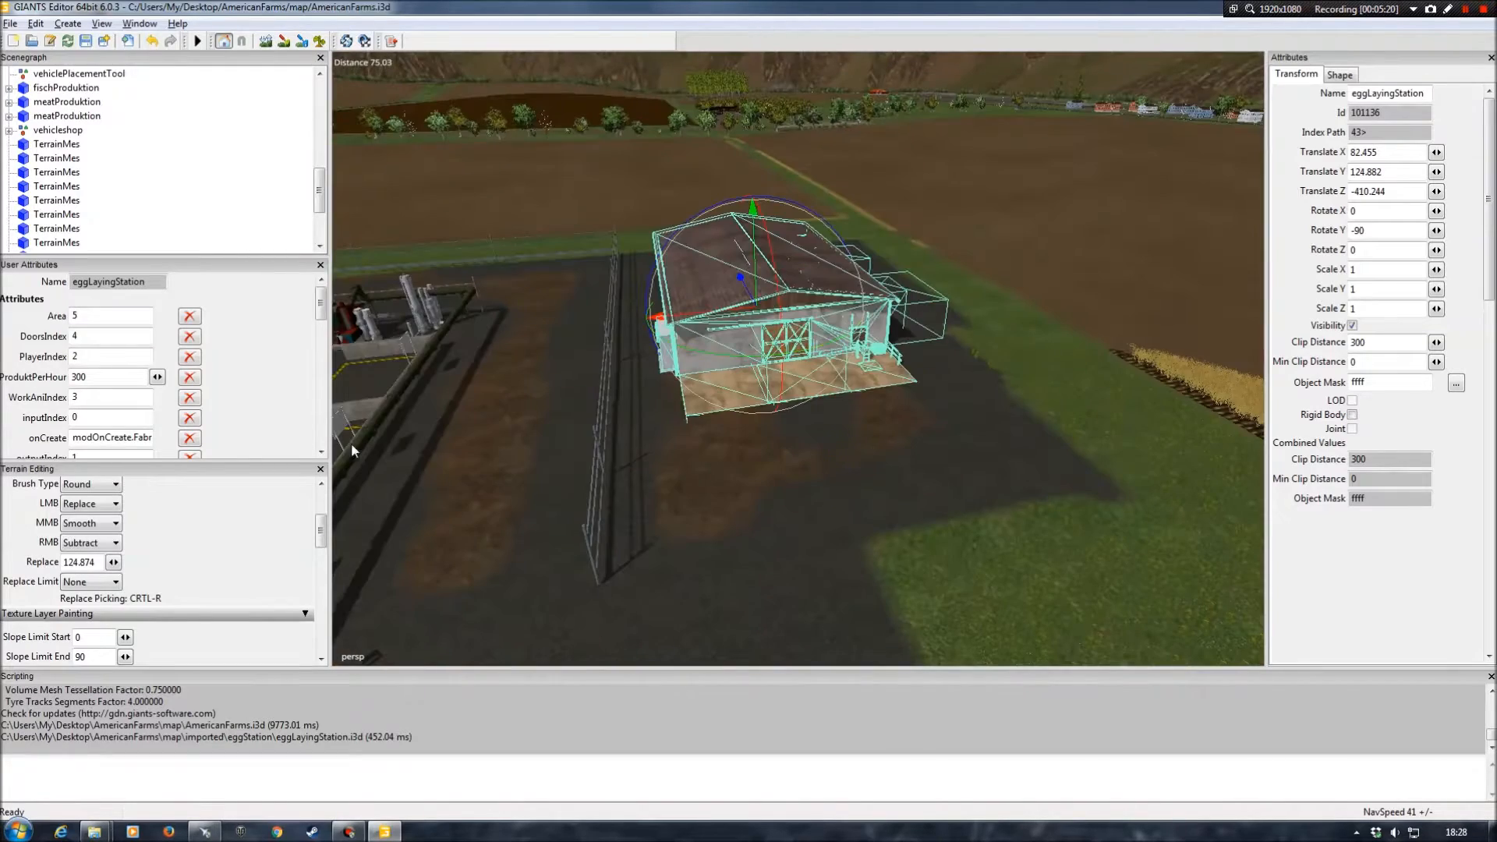
Deselect the egg laying station, view the finished placement from around the yard, and save the AmericanFarms map.
{"action": "left_click", "coordinate": [252, 191]}
{"action": "left_click_drag", "start_coordinate": [728, 360], "coordinate": [852, 334], "text": "alt"}
{"action": "right_click_drag", "start_coordinate": [853, 334], "coordinate": [702, 242], "text": "alt"}
{"action": "left_click_drag", "start_coordinate": [701, 242], "coordinate": [629, 349], "text": "alt"}
{"action": "right_click_drag", "start_coordinate": [629, 350], "coordinate": [652, 297], "text": "alt"}
{"action": "left_click_drag", "start_coordinate": [652, 297], "coordinate": [639, 297], "text": "alt"}
{"action": "right_click_drag", "start_coordinate": [671, 299], "coordinate": [681, 332], "text": "alt"}
{"action": "left_click_drag", "start_coordinate": [681, 332], "coordinate": [561, 314], "text": "alt"}
{"action": "right_click_drag", "start_coordinate": [562, 314], "coordinate": [624, 247], "text": "alt"}
{"action": "left_click_drag", "start_coordinate": [624, 247], "coordinate": [811, 259], "text": "alt"}
{"action": "left_click_drag", "start_coordinate": [665, 262], "coordinate": [751, 262], "text": "alt"}
{"action": "right_click_drag", "start_coordinate": [751, 262], "coordinate": [611, 193], "text": "alt"}
{"action": "left_click_drag", "start_coordinate": [611, 193], "coordinate": [760, 241], "text": "alt"}
{"action": "right_click_drag", "start_coordinate": [760, 241], "coordinate": [732, 247], "text": "alt"}
{"action": "left_click_drag", "start_coordinate": [732, 247], "coordinate": [811, 289], "text": "alt"}
{"action": "right_click_drag", "start_coordinate": [811, 289], "coordinate": [741, 311], "text": "alt"}
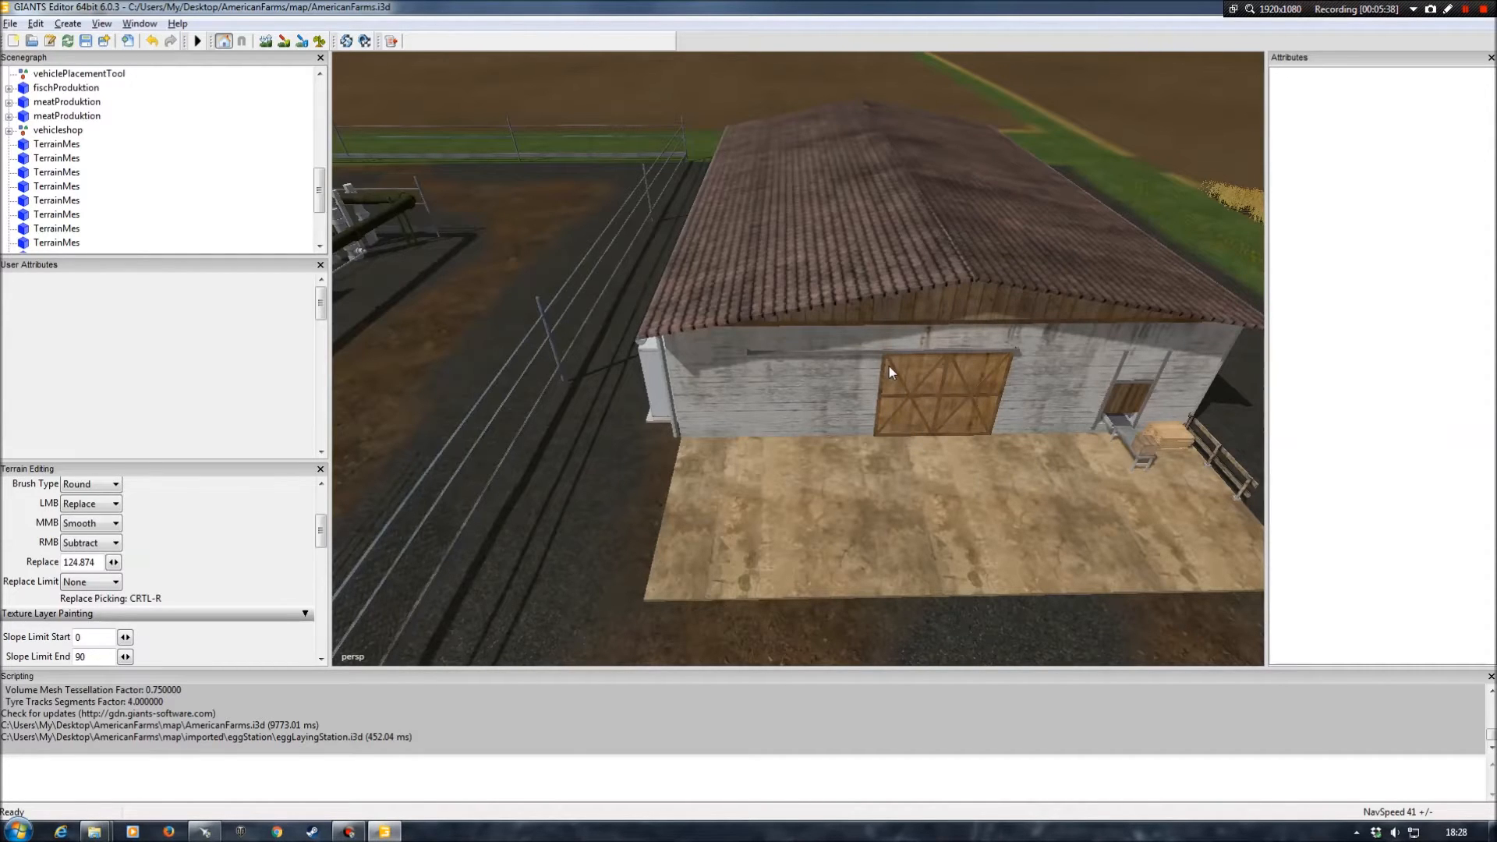
{"action": "left_click", "coordinate": [86, 41]}
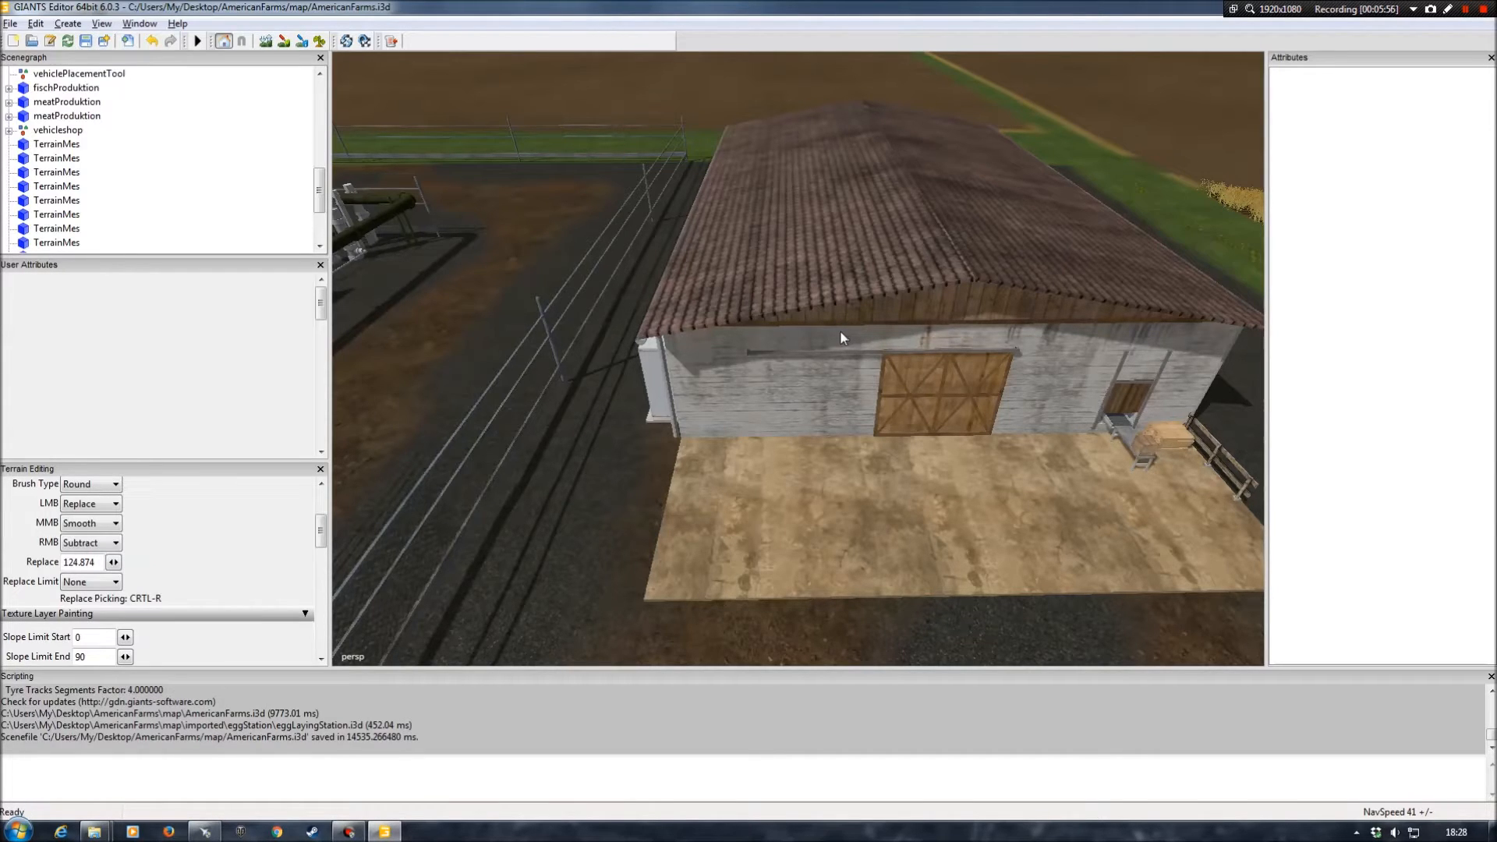
Switch to the AmericanFarms folder, open its modDesc.xml in Notepad++ and look through its text entries.
{"action": "left_click", "coordinate": [384, 831]}
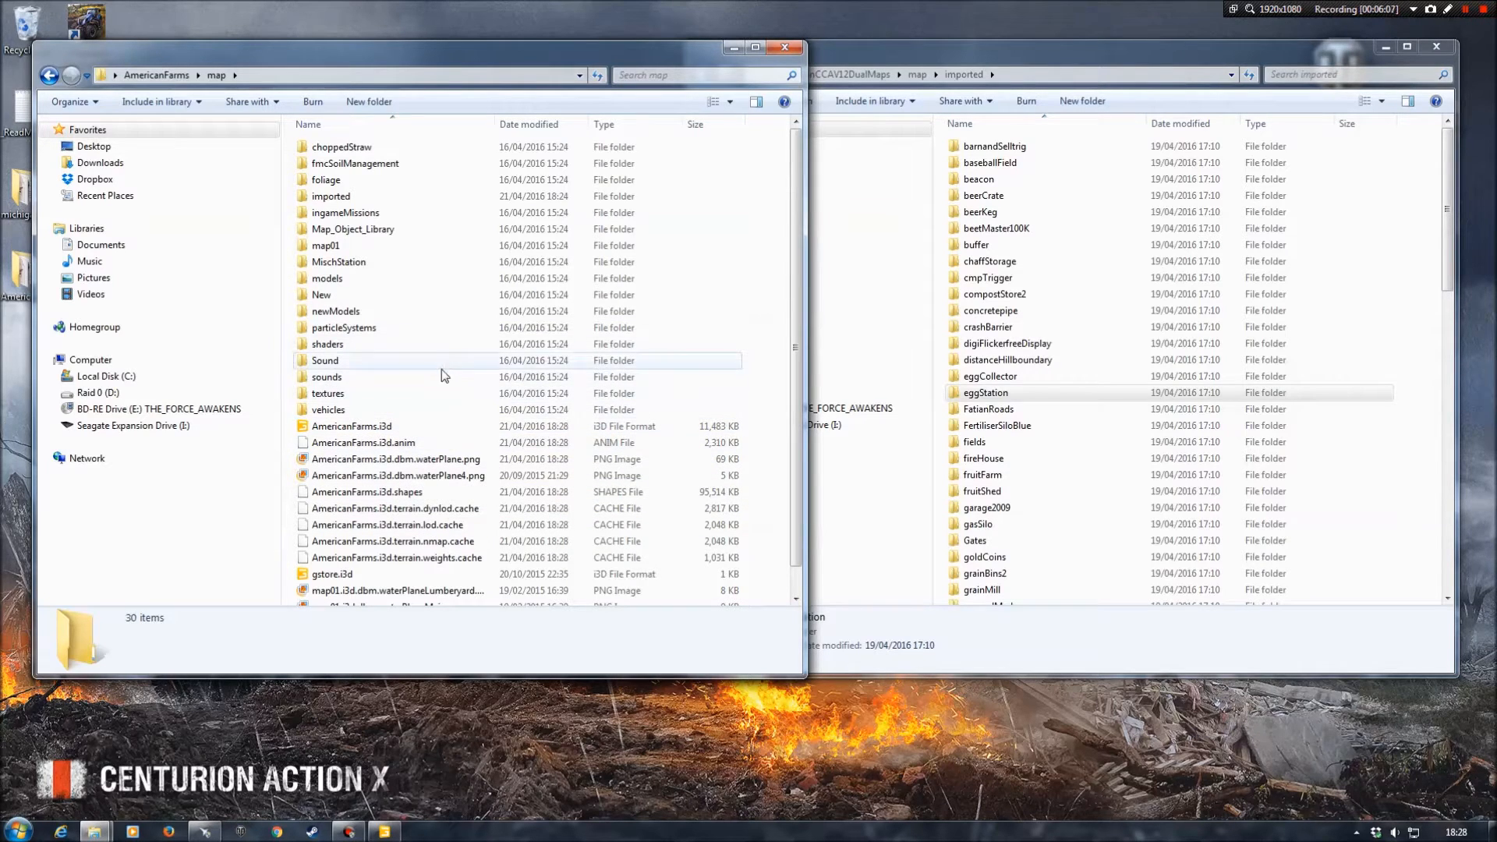
{"action": "key", "text": "BackSpace"}
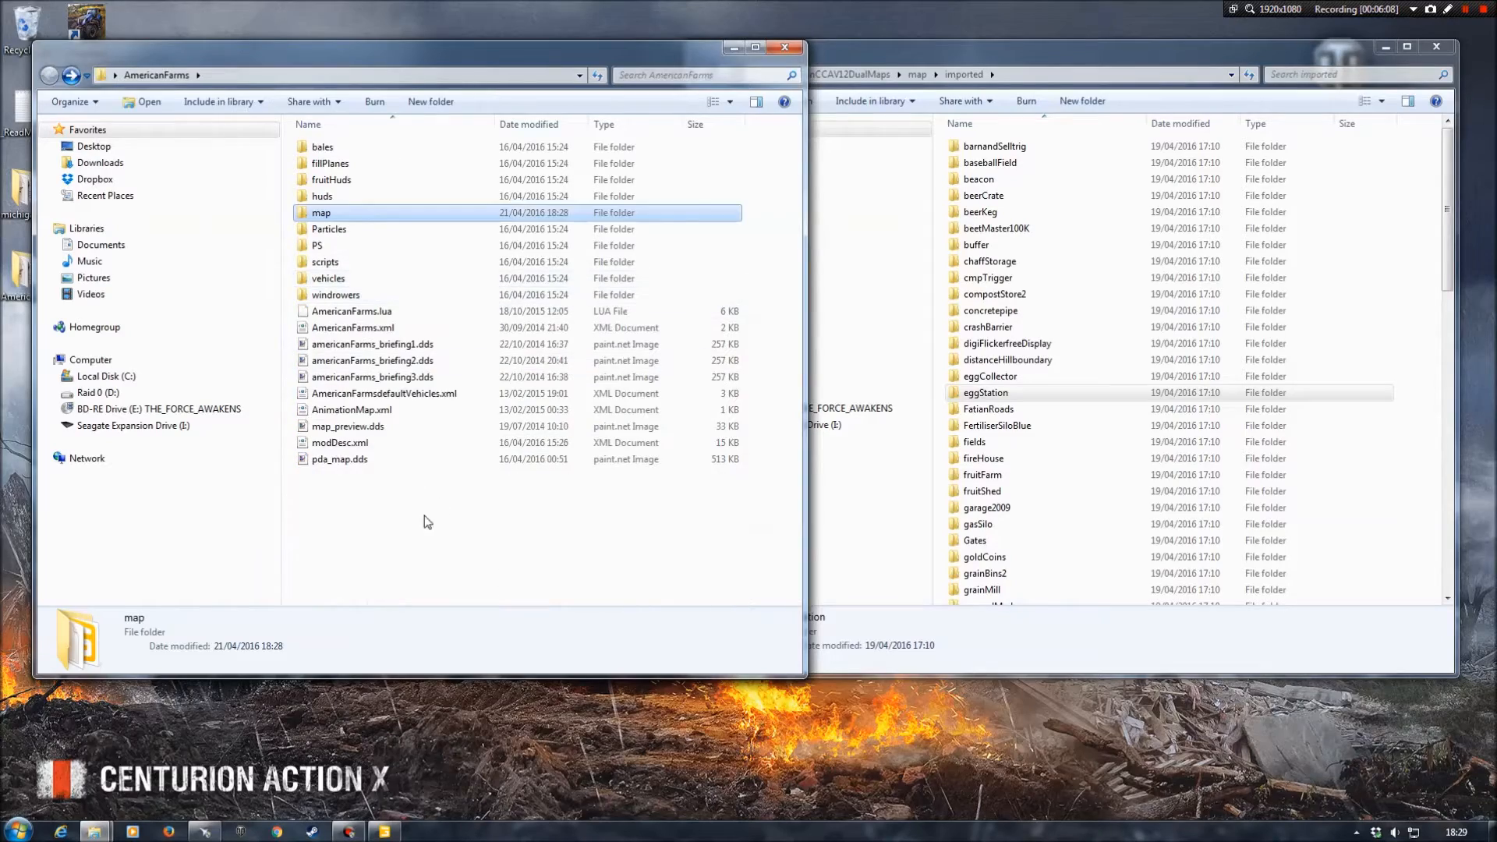
{"action": "right_click", "coordinate": [344, 450]}
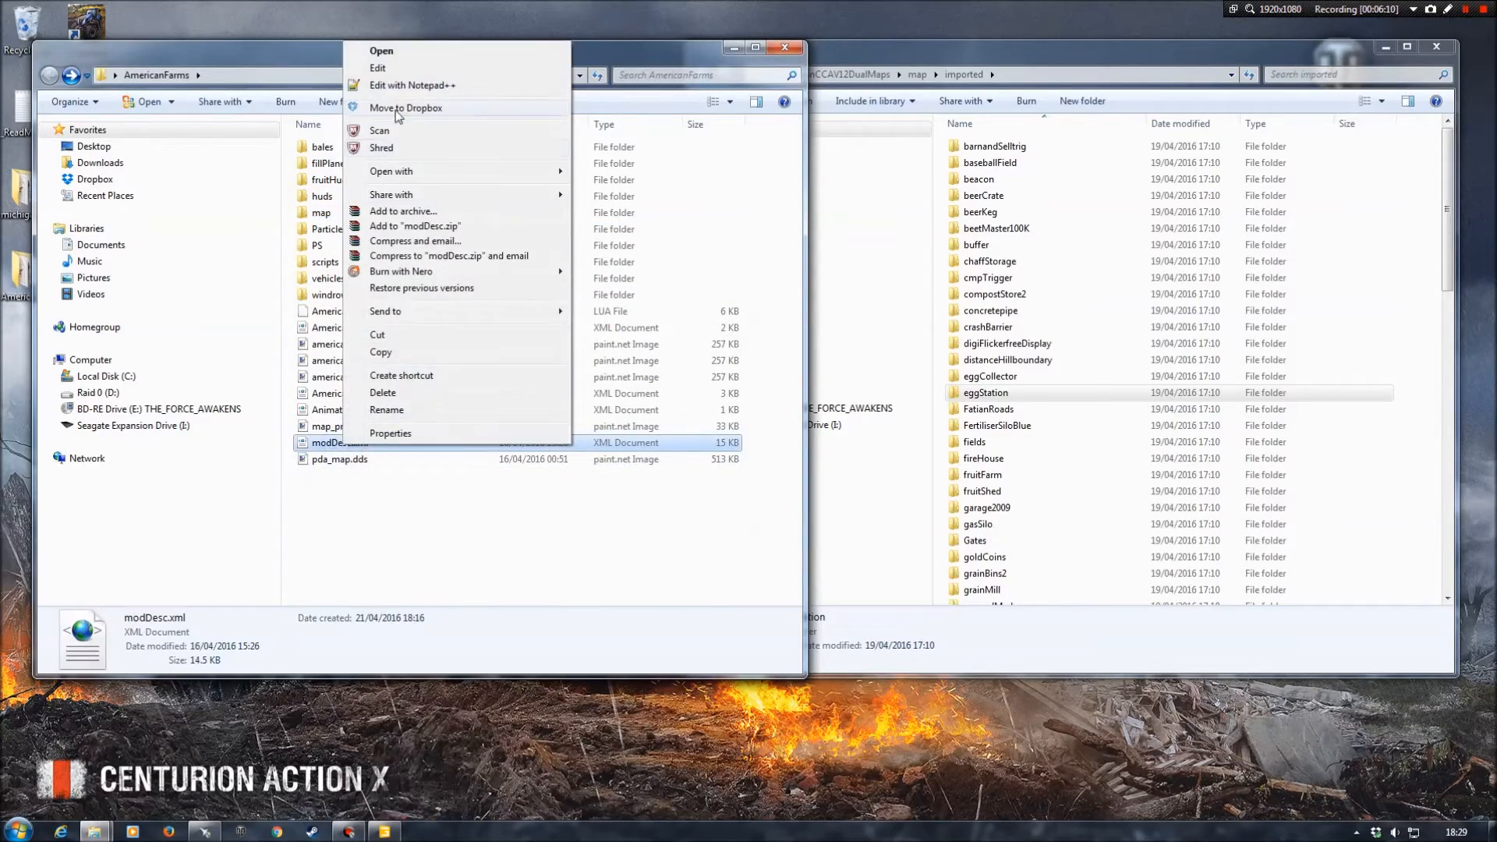
{"action": "left_click", "coordinate": [421, 93]}
{"action": "double_click", "coordinate": [649, 31]}
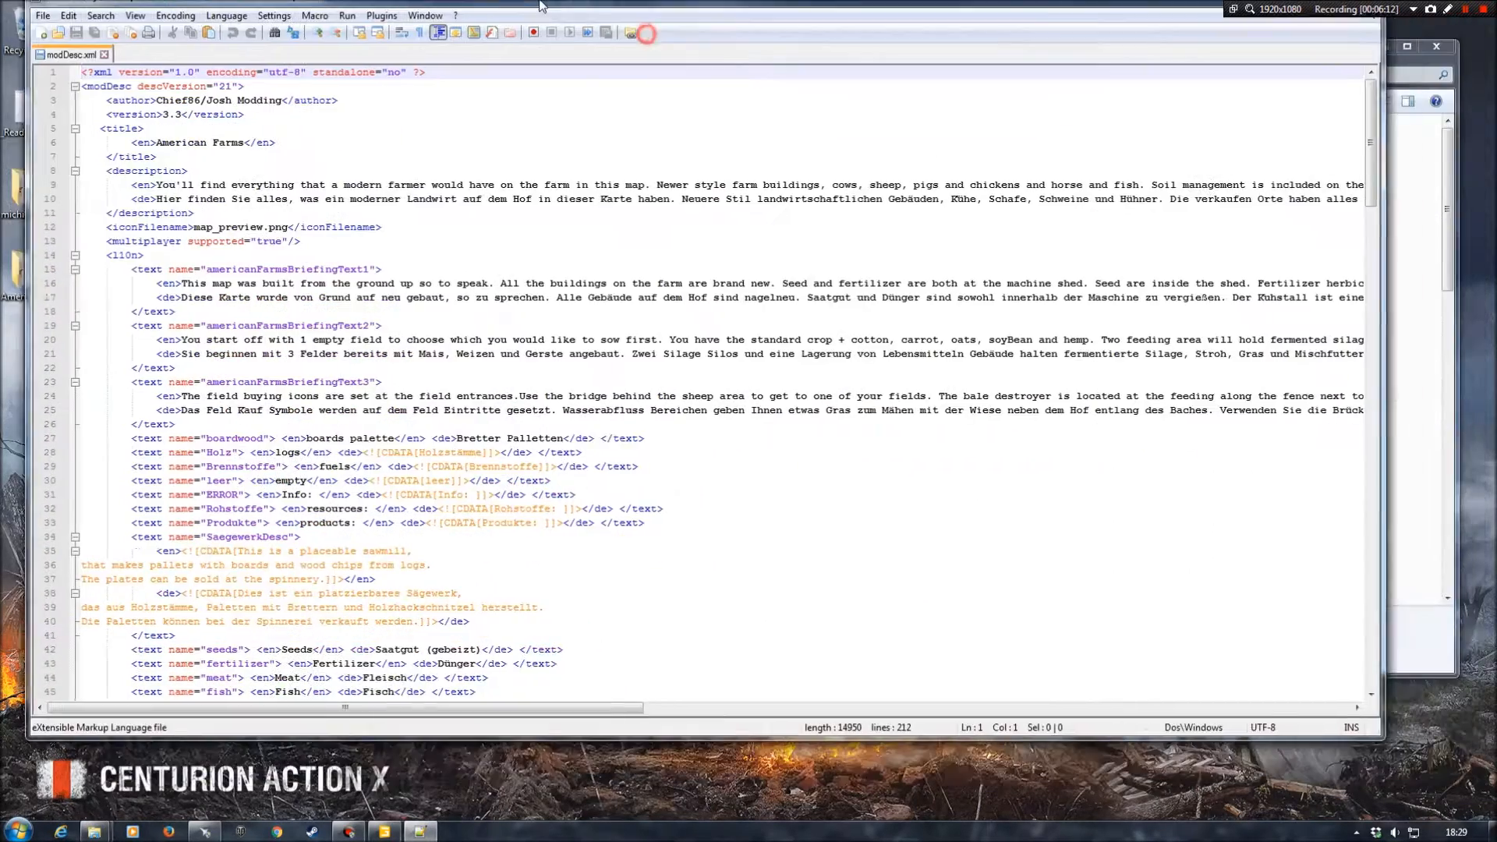
{"action": "scroll", "coordinate": [409, 441], "scroll_direction": "down", "scroll_amount": 20}
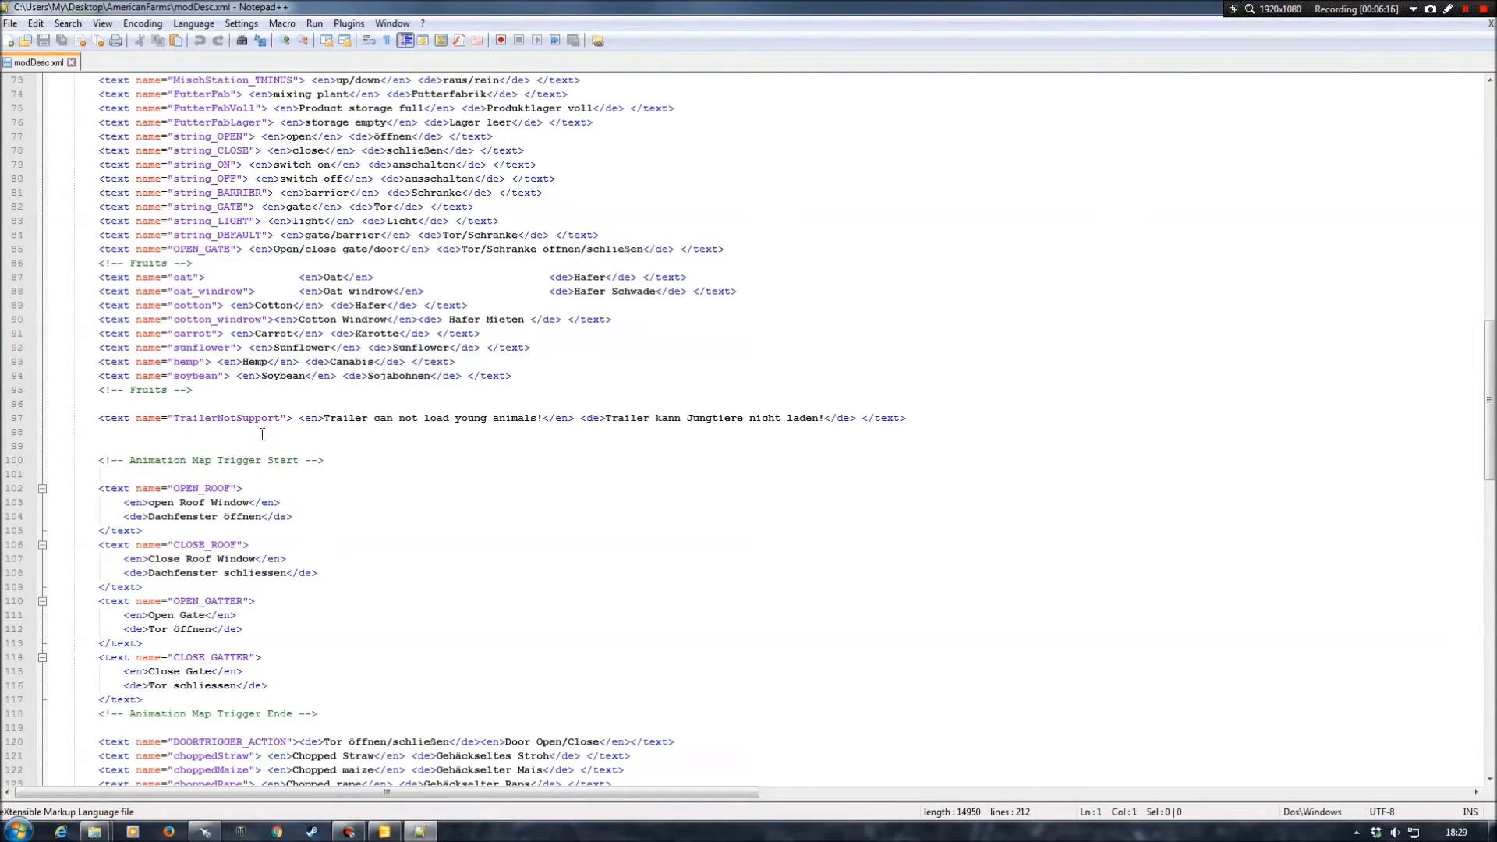
{"action": "scroll", "coordinate": [535, 494], "scroll_direction": "up", "scroll_amount": 4}
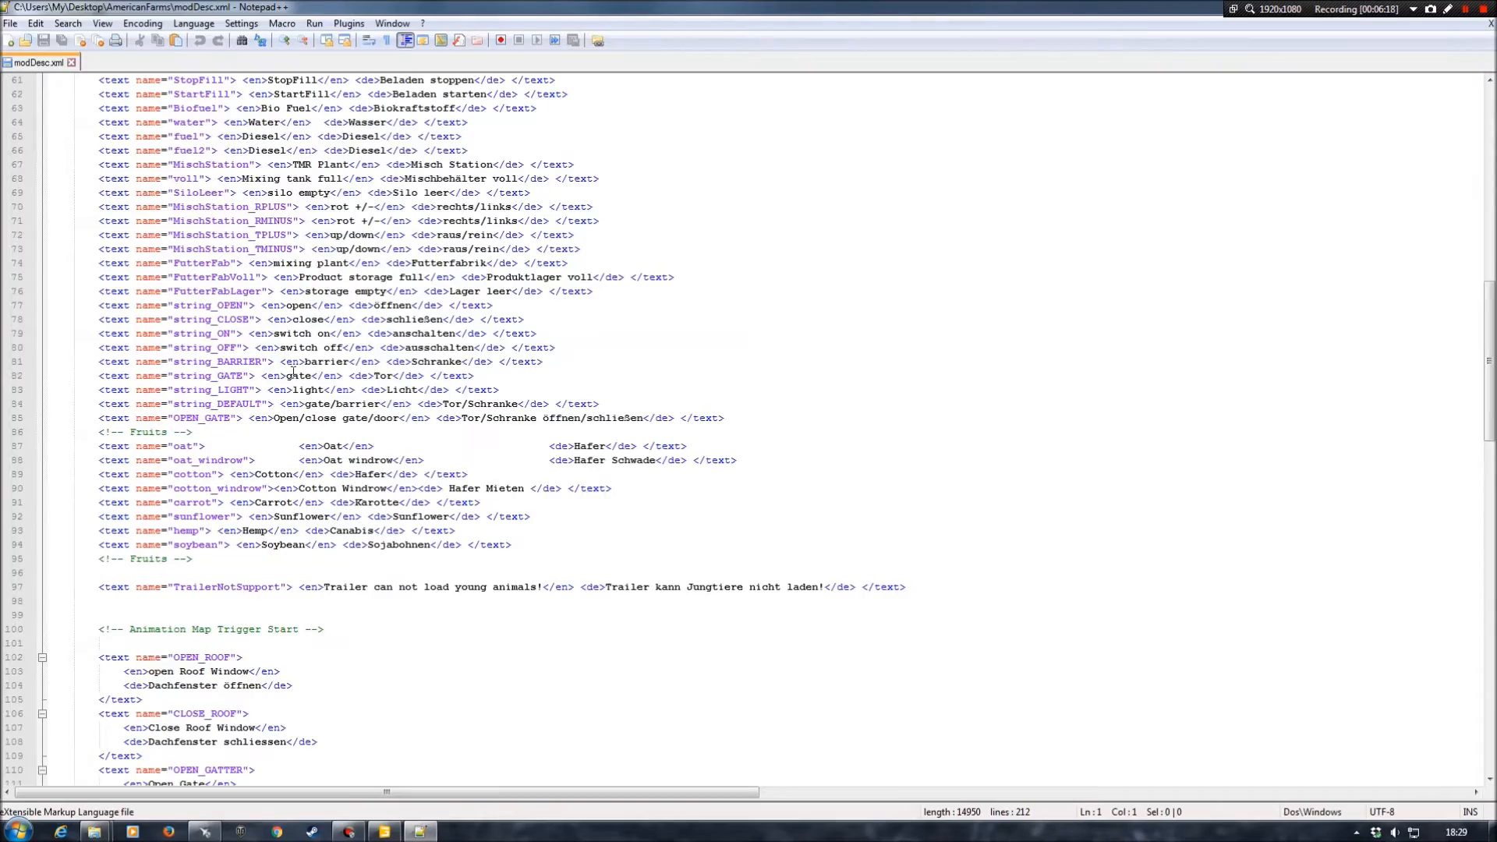
{"action": "scroll", "coordinate": [293, 372], "scroll_direction": "up", "scroll_amount": 7}
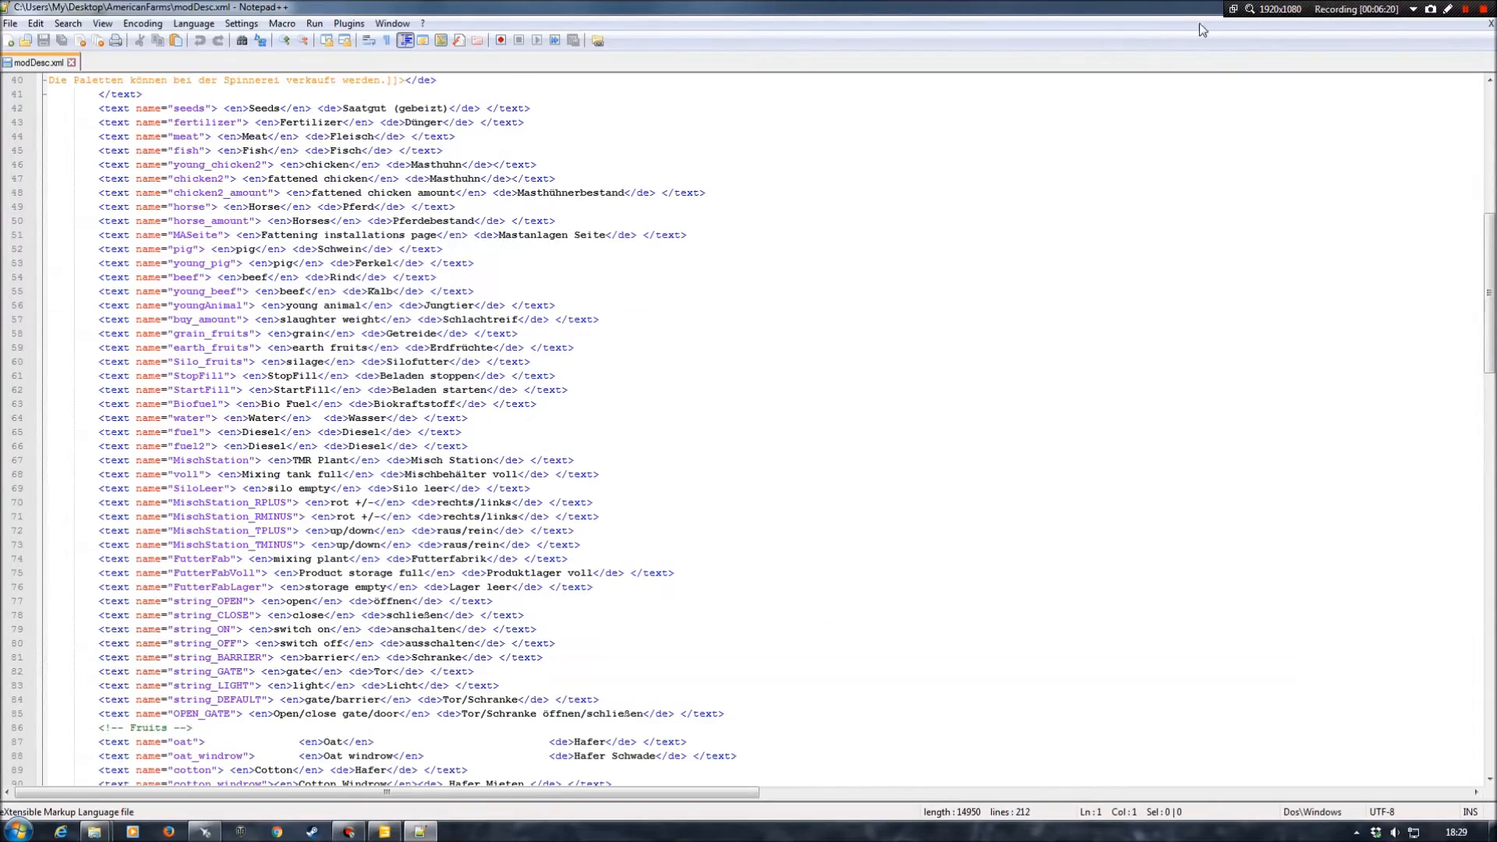
Open modDesc.xml from the michiganCCAV12DualMaps folder in Notepad++ as well.
{"action": "double_click", "coordinate": [1182, 9]}
{"action": "left_click", "coordinate": [1345, 48]}
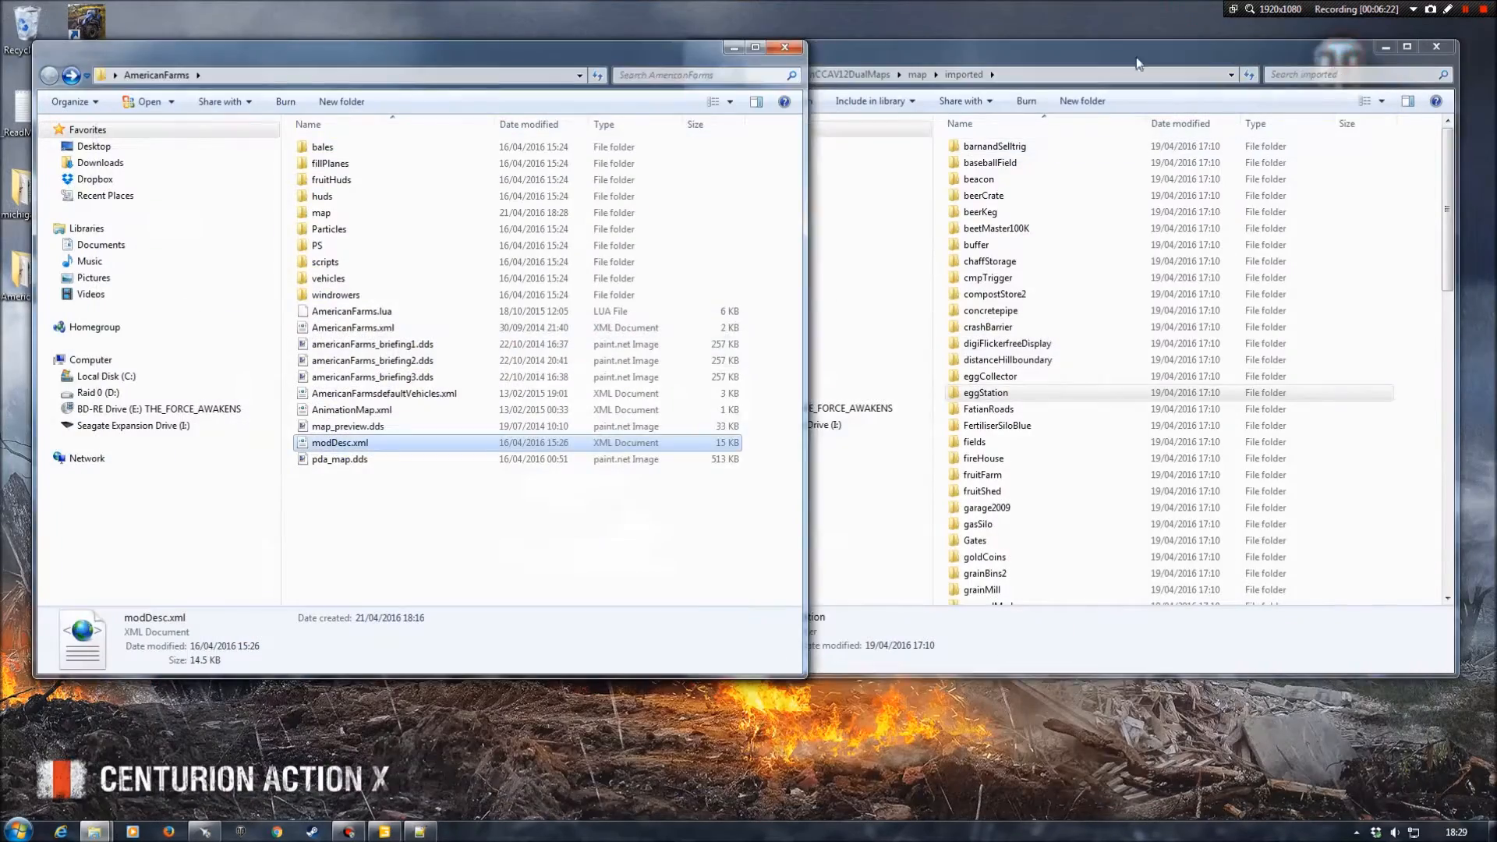
{"action": "left_click", "coordinate": [1125, 50]}
{"action": "key", "text": "BackSpace"}
{"action": "key", "text": "BackSpace"}
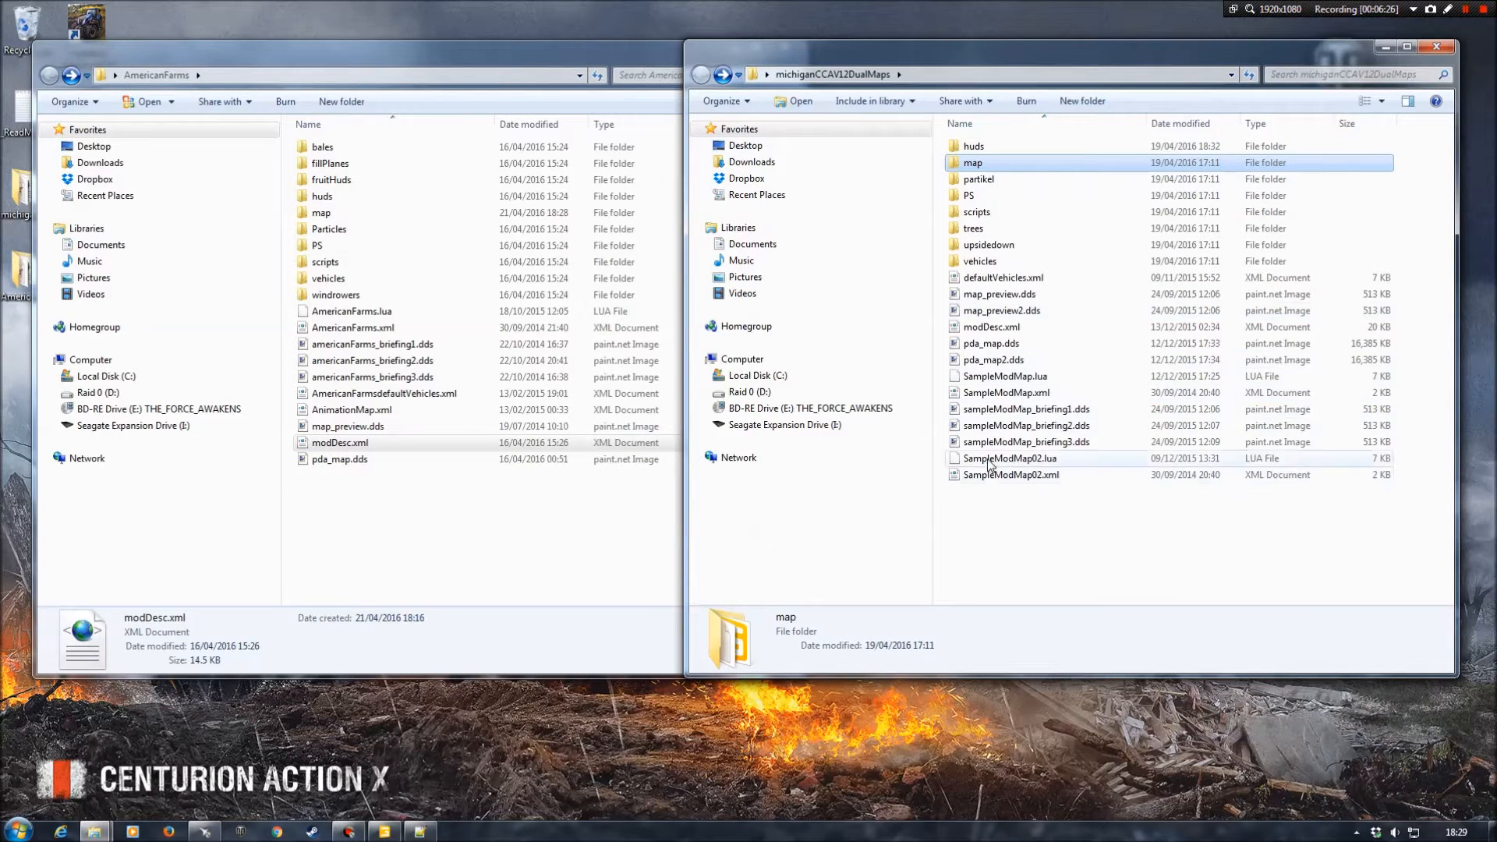
{"action": "right_click", "coordinate": [989, 326]}
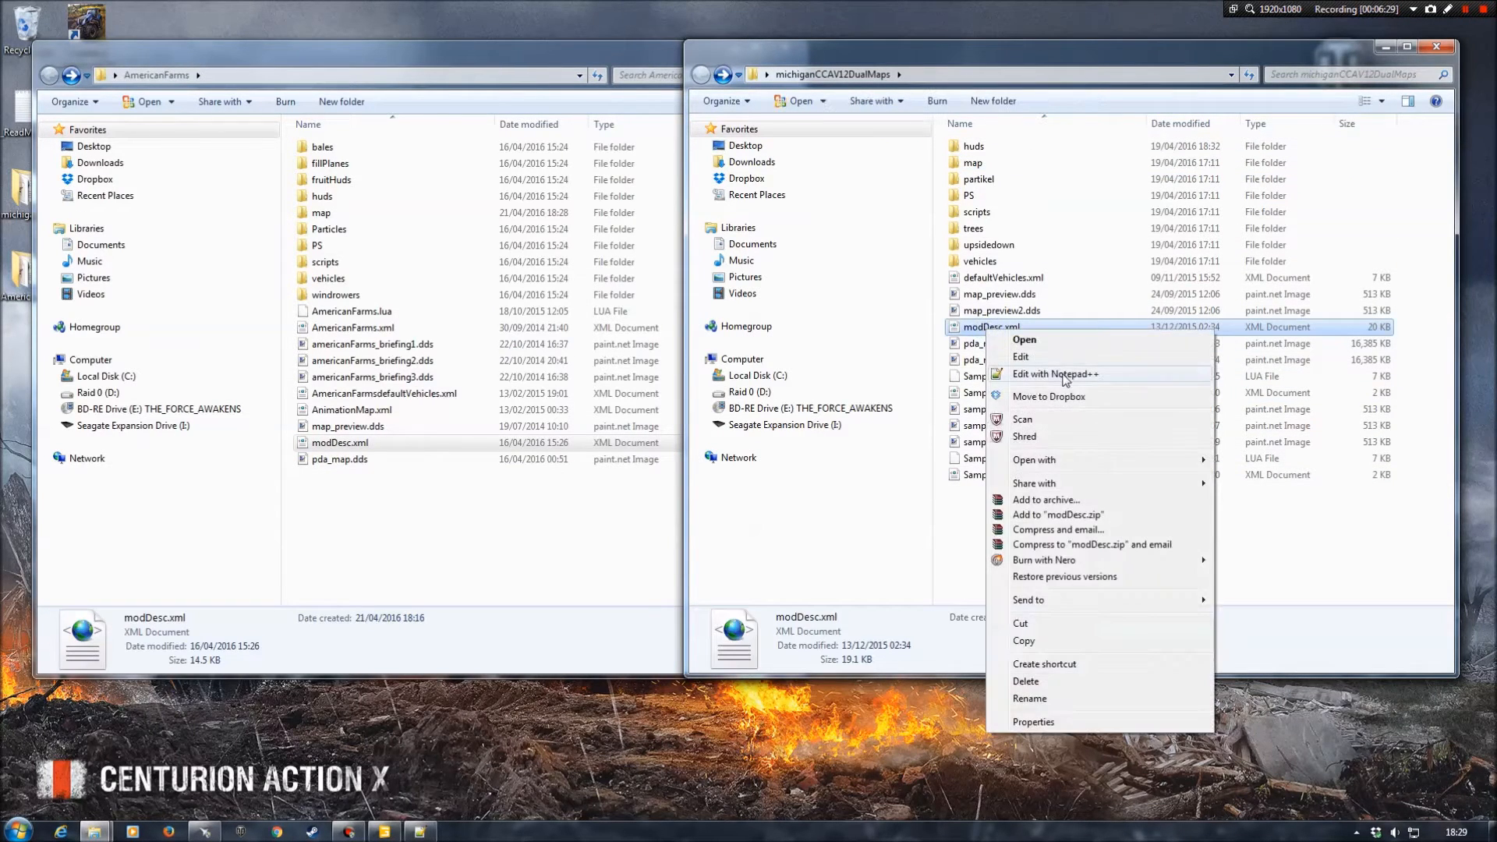
{"action": "left_click", "coordinate": [1062, 374]}
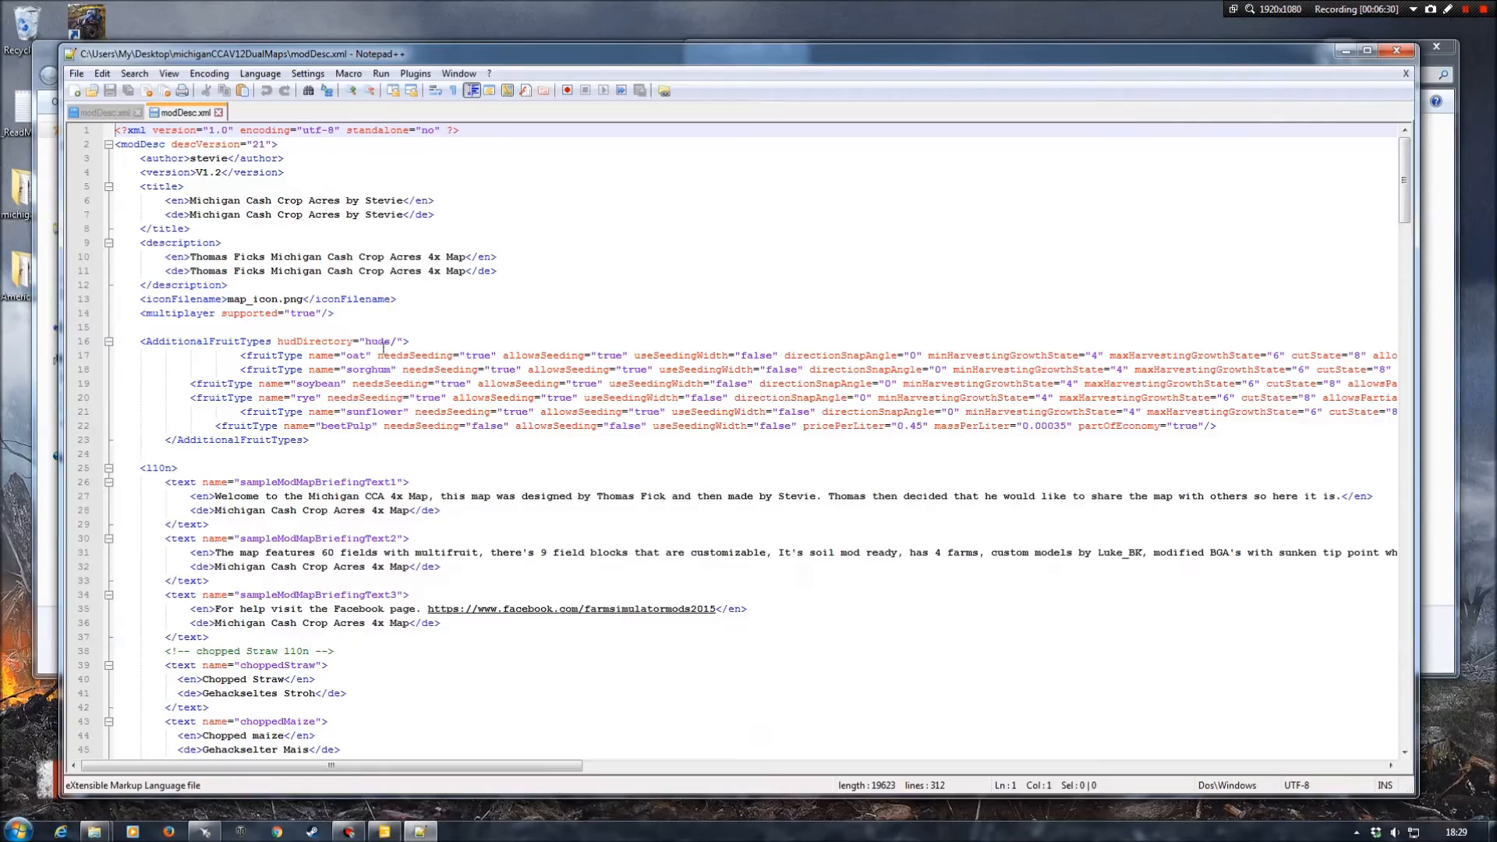
{"action": "double_click", "coordinate": [431, 58]}
Copy the whole text block from "Start Egg Factory" to "End Egg Factory" in the Michigan modDesc.xml.
{"action": "scroll", "coordinate": [385, 456], "scroll_direction": "down", "scroll_amount": 10}
{"action": "scroll", "coordinate": [385, 456], "scroll_direction": "down", "scroll_amount": 20}
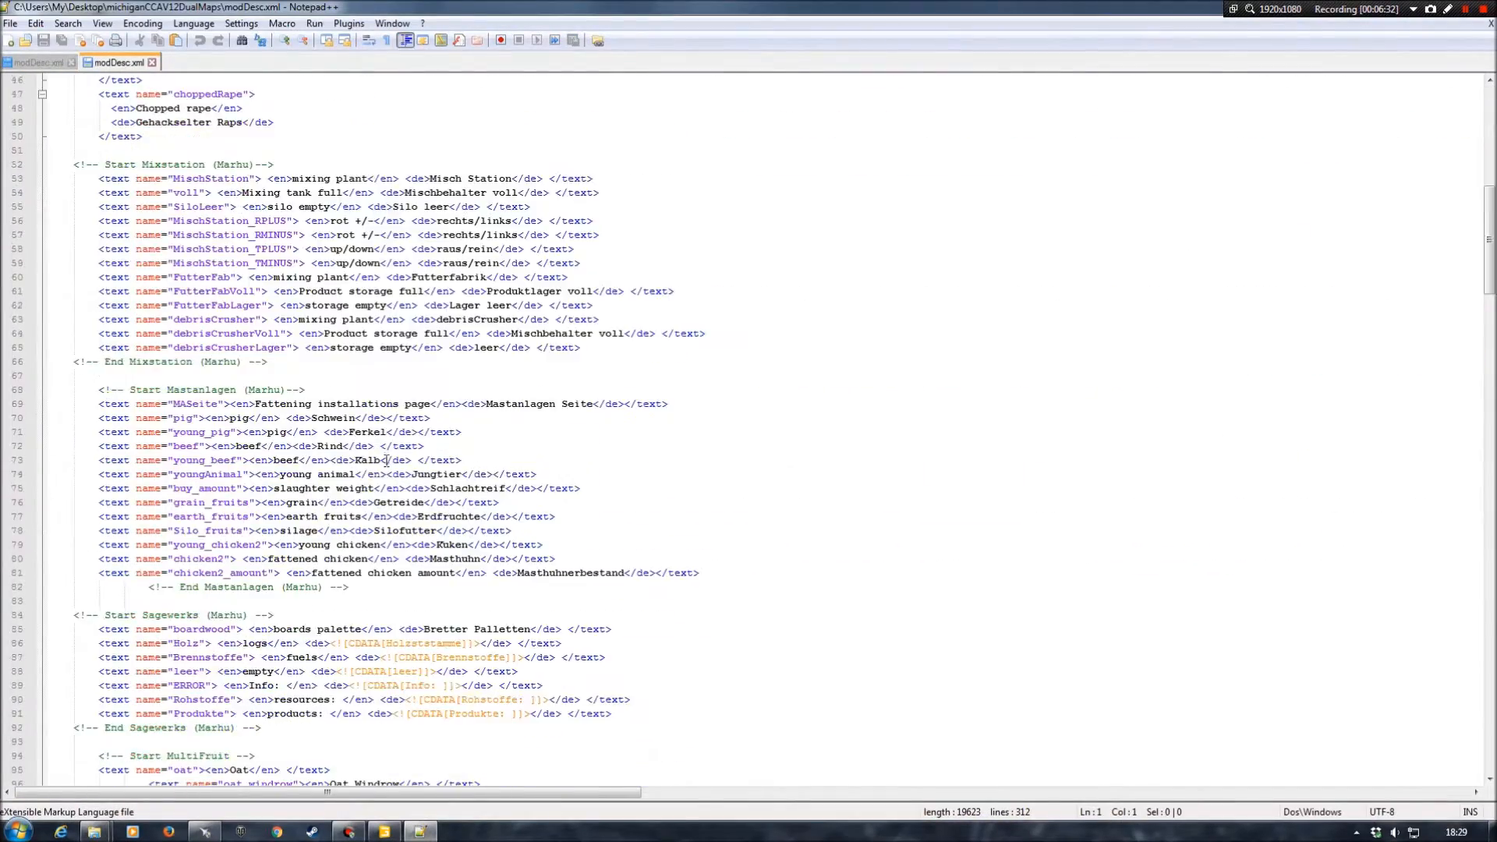
{"action": "scroll", "coordinate": [394, 482], "scroll_direction": "down", "scroll_amount": 20}
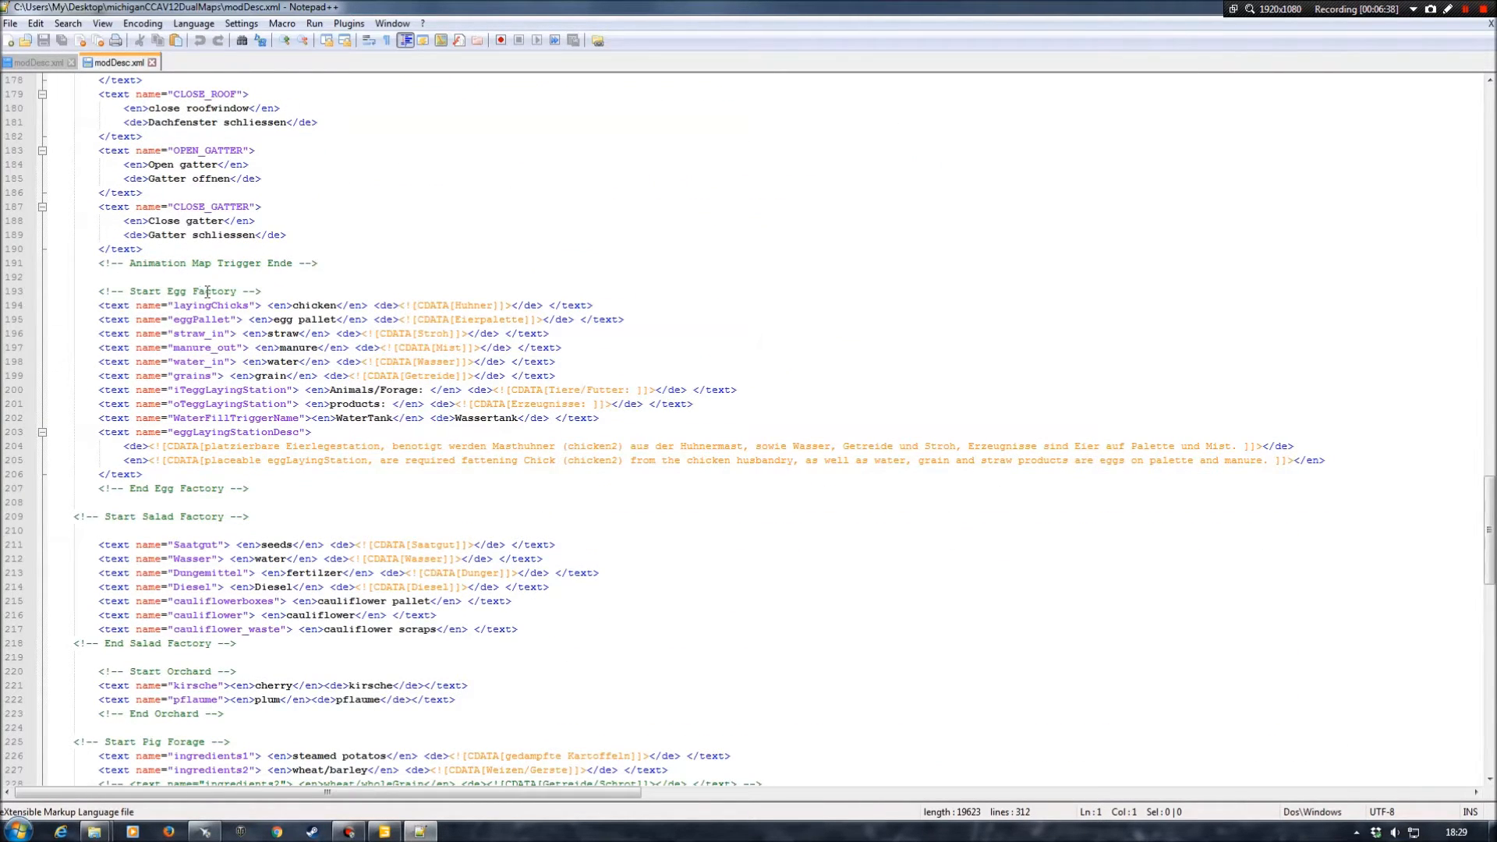
{"action": "left_click_drag", "start_coordinate": [102, 290], "coordinate": [258, 487]}
{"action": "key", "text": "ctrl+c"}
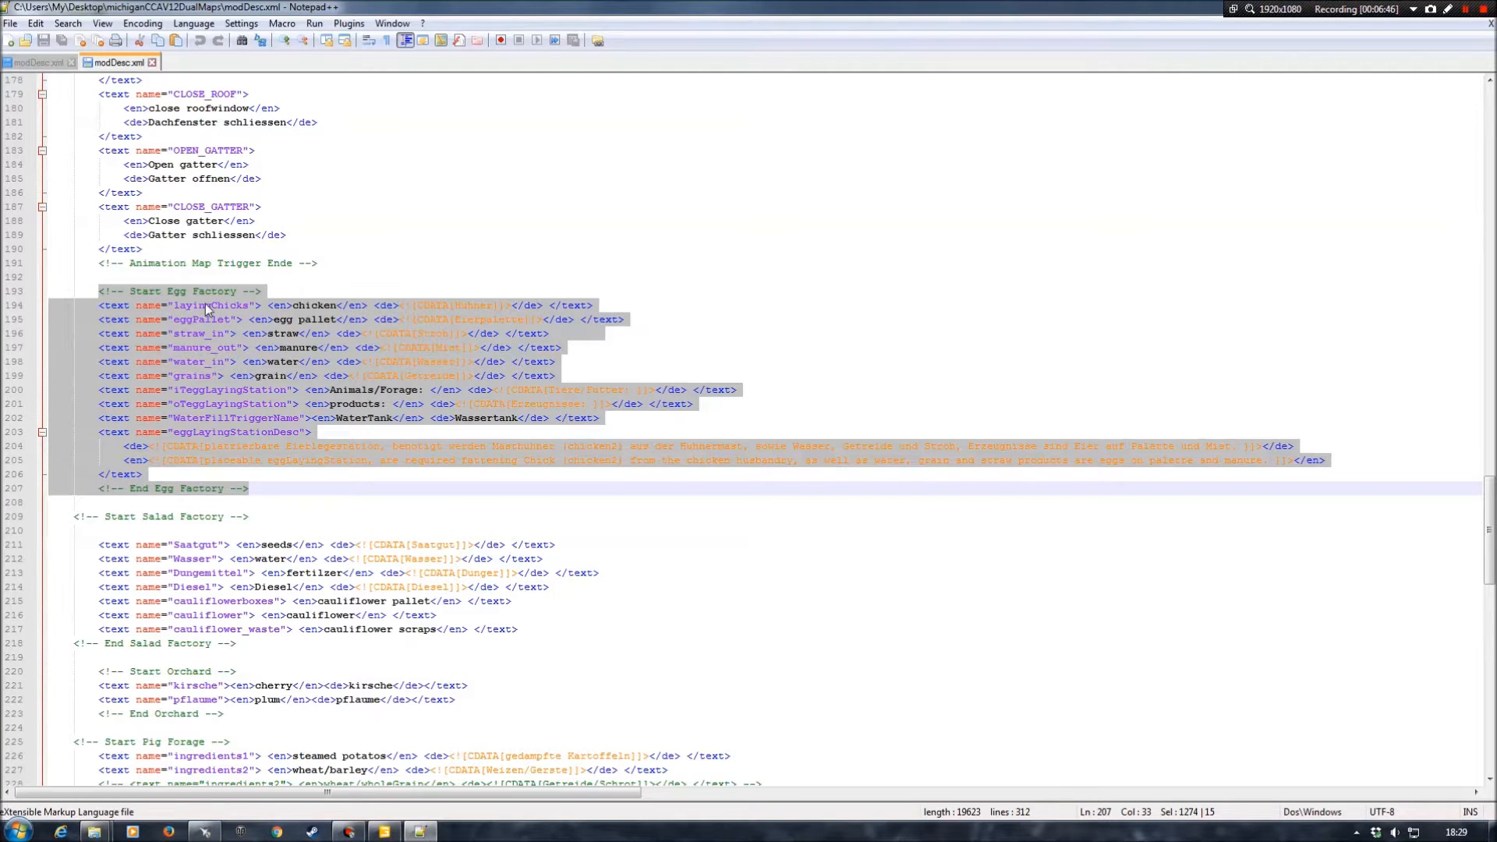
Paste the Egg Factory text block below the TrailerNotSupport entry in the AmericanFarms modDesc.xml, separated by a blank line.
{"action": "left_click", "coordinate": [39, 65]}
{"action": "scroll", "coordinate": [437, 366], "scroll_direction": "down", "scroll_amount": 7}
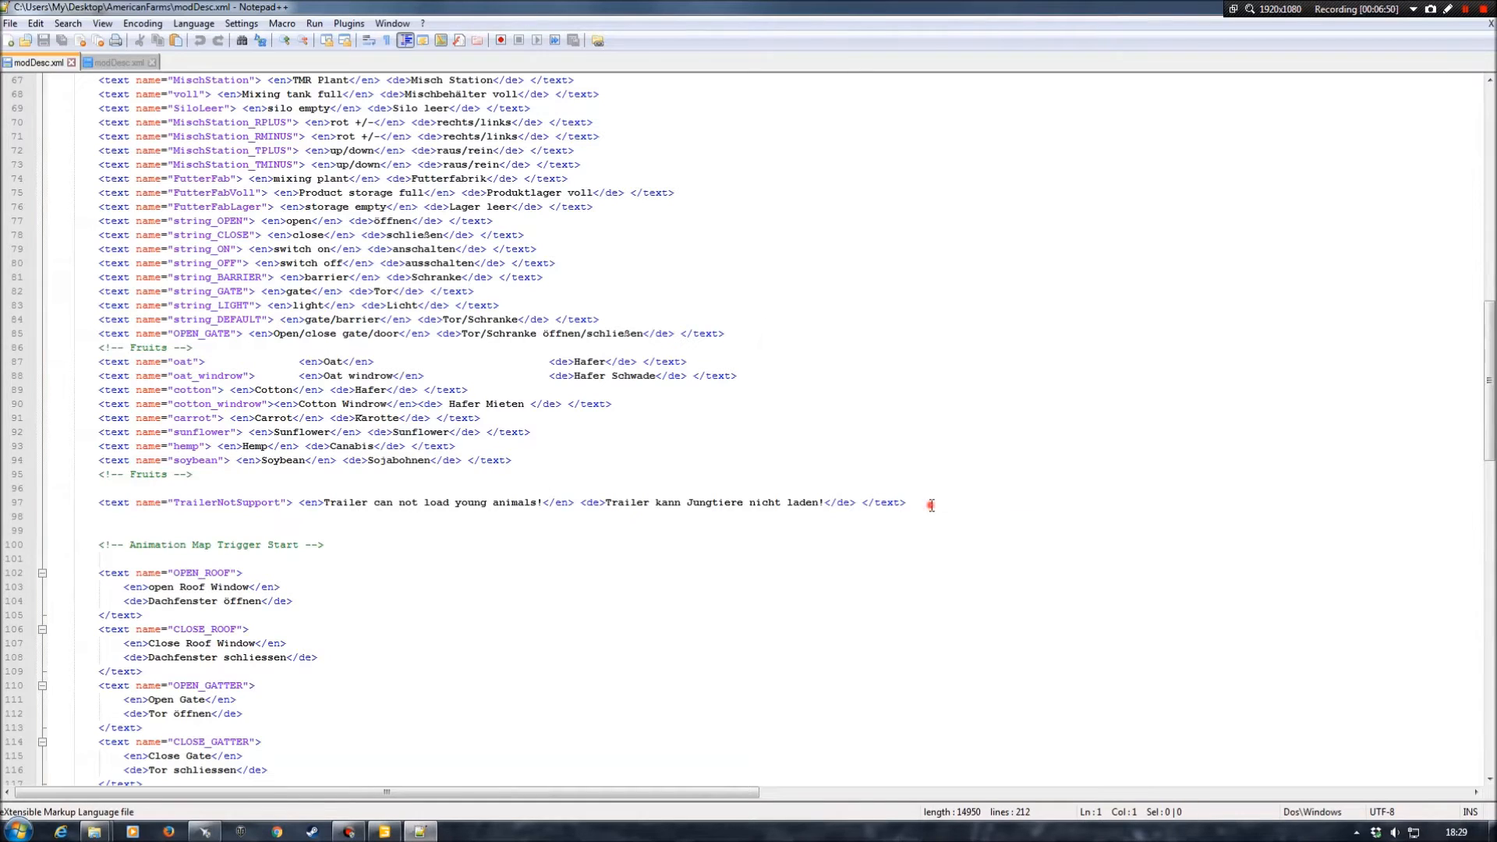
{"action": "left_click", "coordinate": [932, 505]}
{"action": "key", "text": "Return"}
{"action": "key", "text": "Return"}
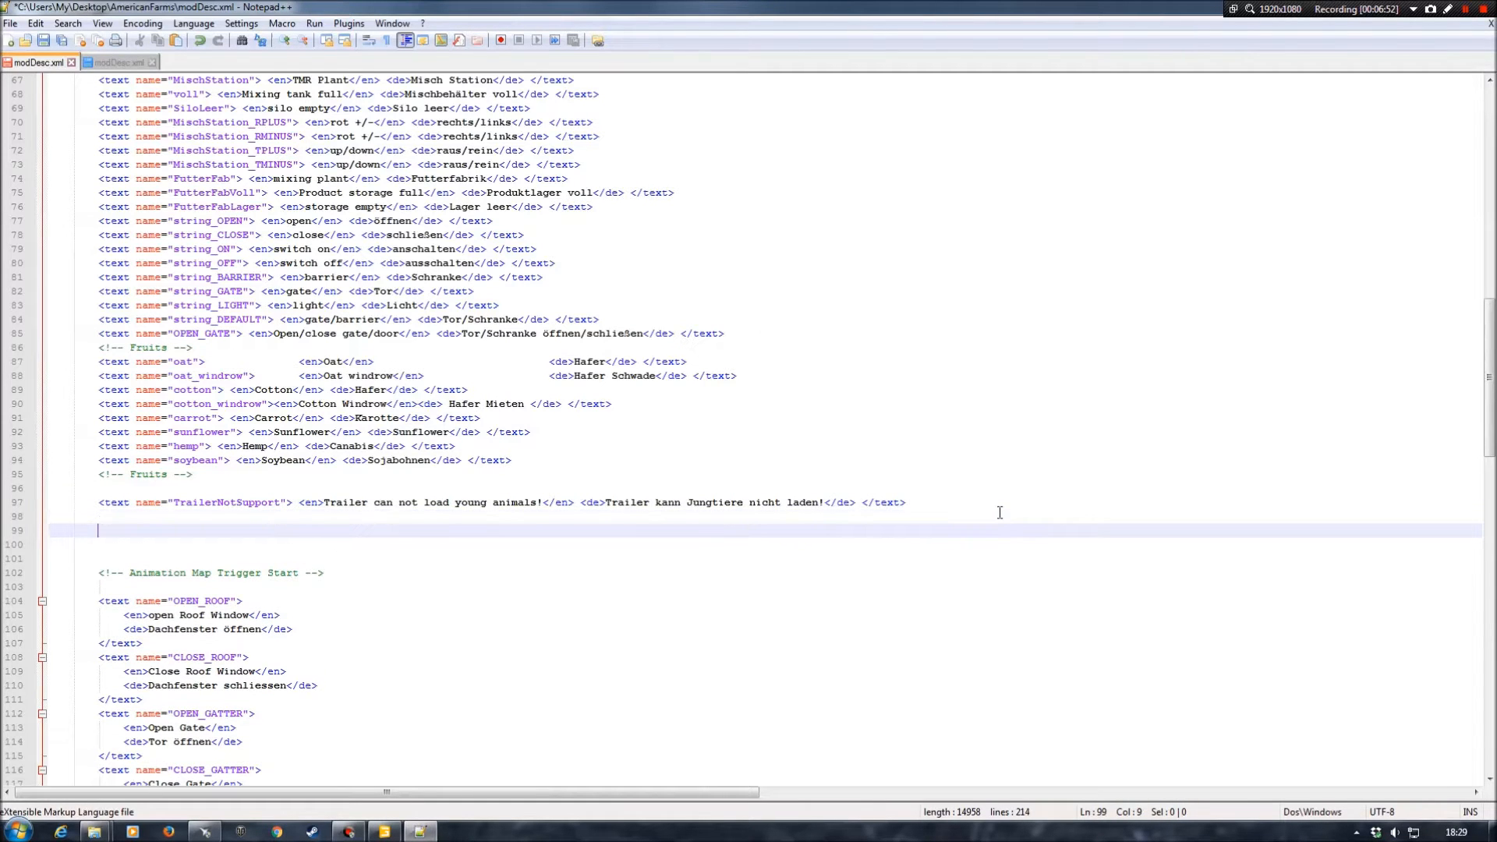
{"action": "key", "text": "ctrl+v"}
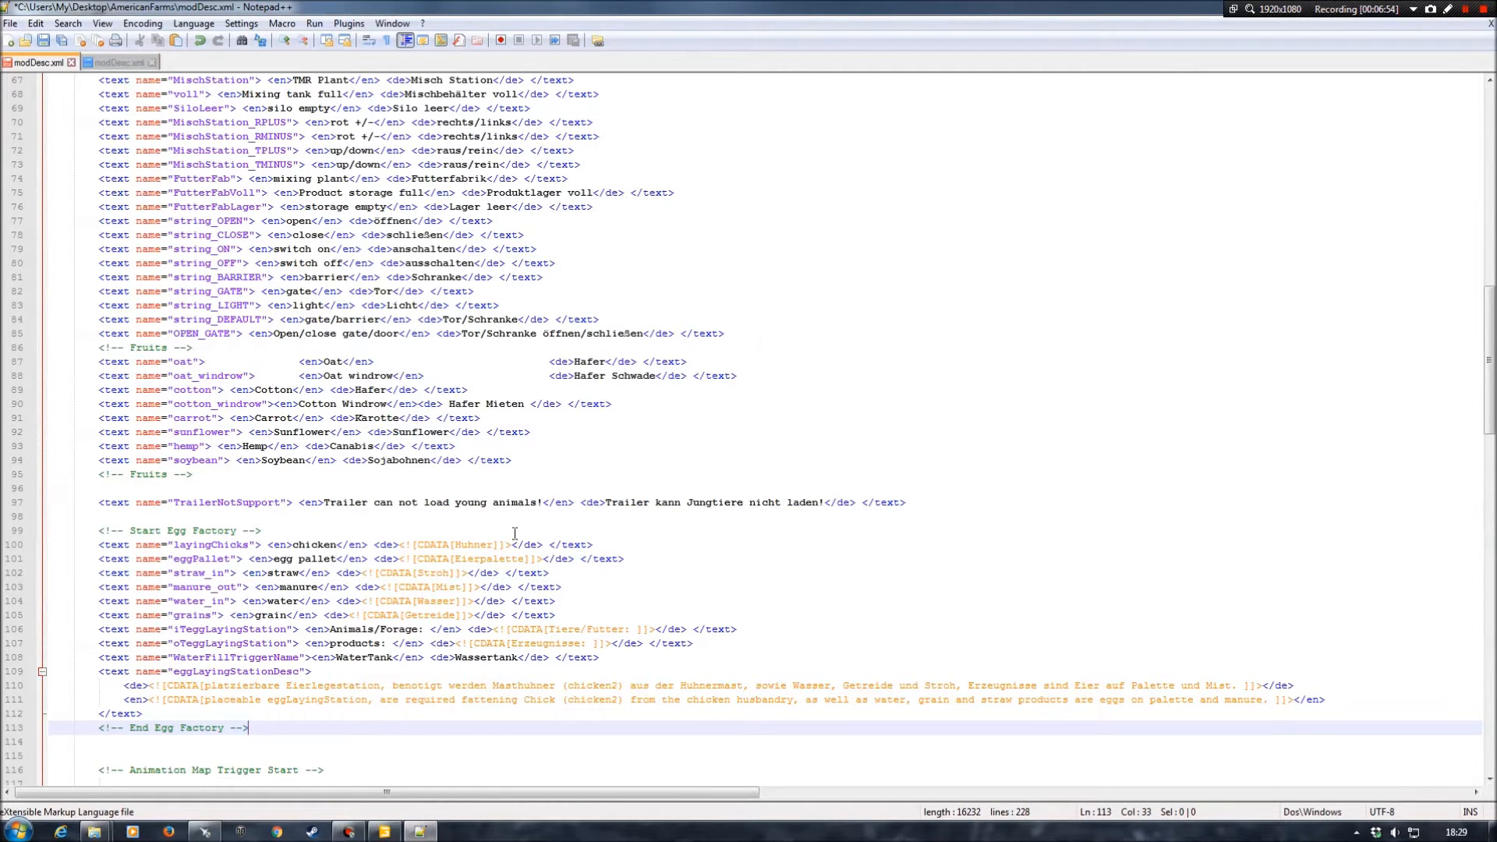
Check that the pasted Egg Factory block lies between the opening and closing l10n tags of the AmericanFarms modDesc.xml.
{"action": "scroll", "coordinate": [410, 565], "scroll_direction": "up", "scroll_amount": 19}
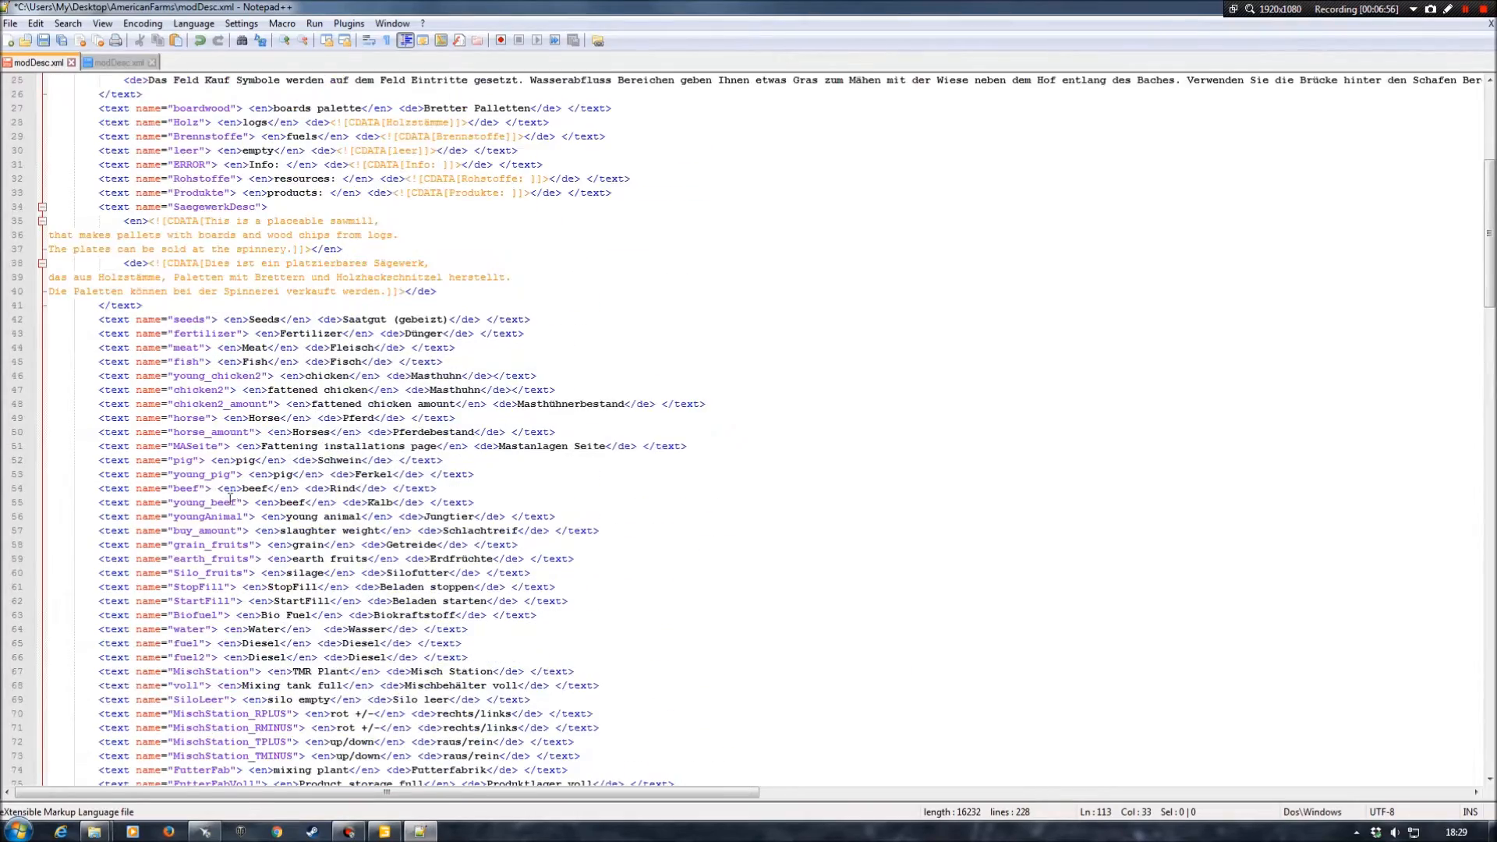
{"action": "scroll", "coordinate": [174, 391], "scroll_direction": "up", "scroll_amount": 3}
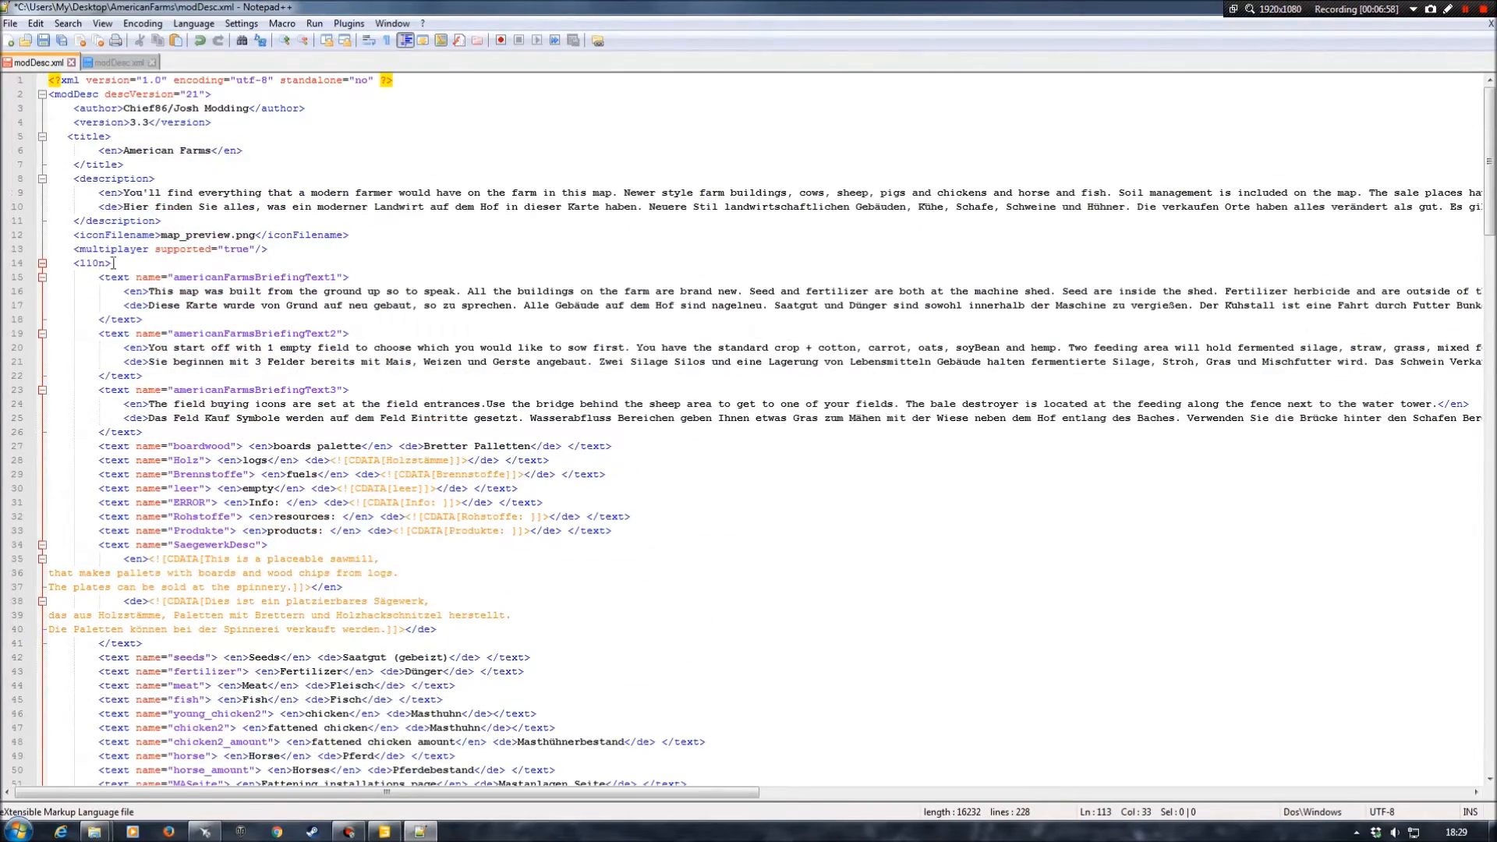
{"action": "scroll", "coordinate": [102, 263], "scroll_direction": "down", "scroll_amount": 20}
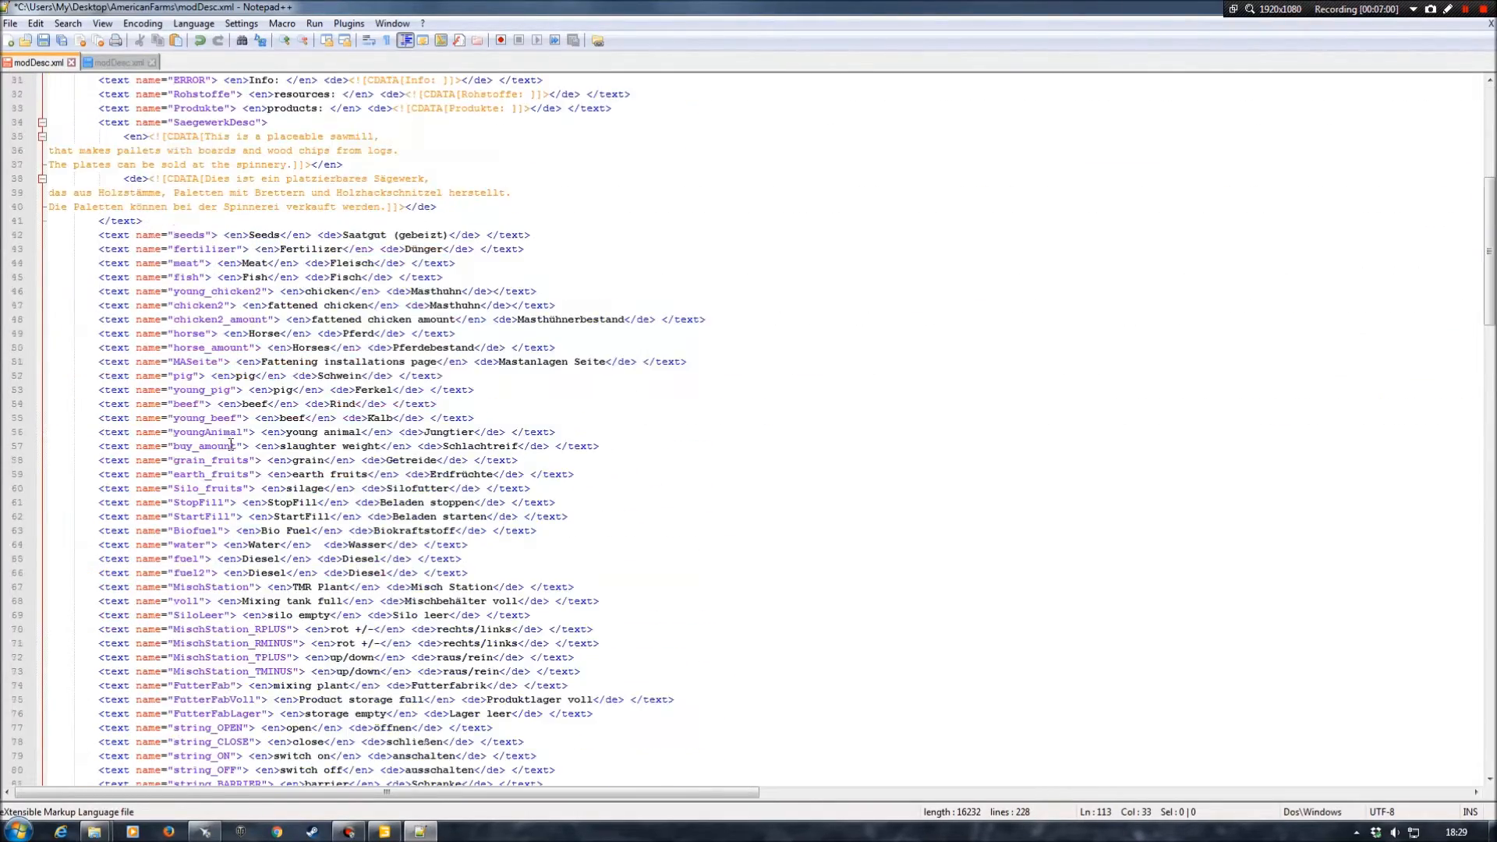
{"action": "scroll", "coordinate": [231, 447], "scroll_direction": "down", "scroll_amount": 8}
{"action": "scroll", "coordinate": [231, 447], "scroll_direction": "up", "scroll_amount": 3}
{"action": "scroll", "coordinate": [105, 212], "scroll_direction": "down", "scroll_amount": 6}
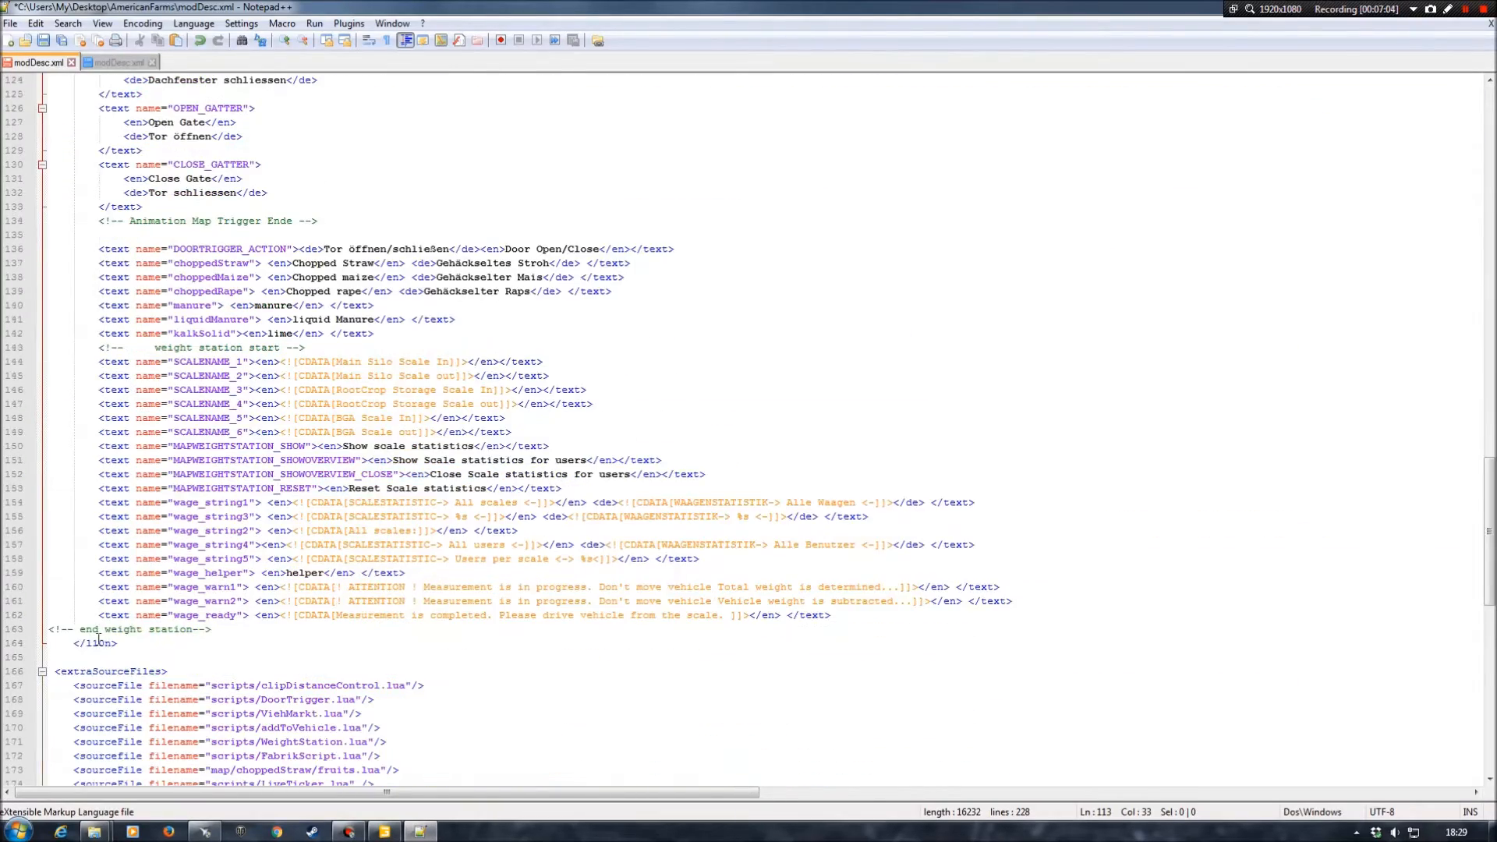
{"action": "scroll", "coordinate": [314, 516], "scroll_direction": "up", "scroll_amount": 9}
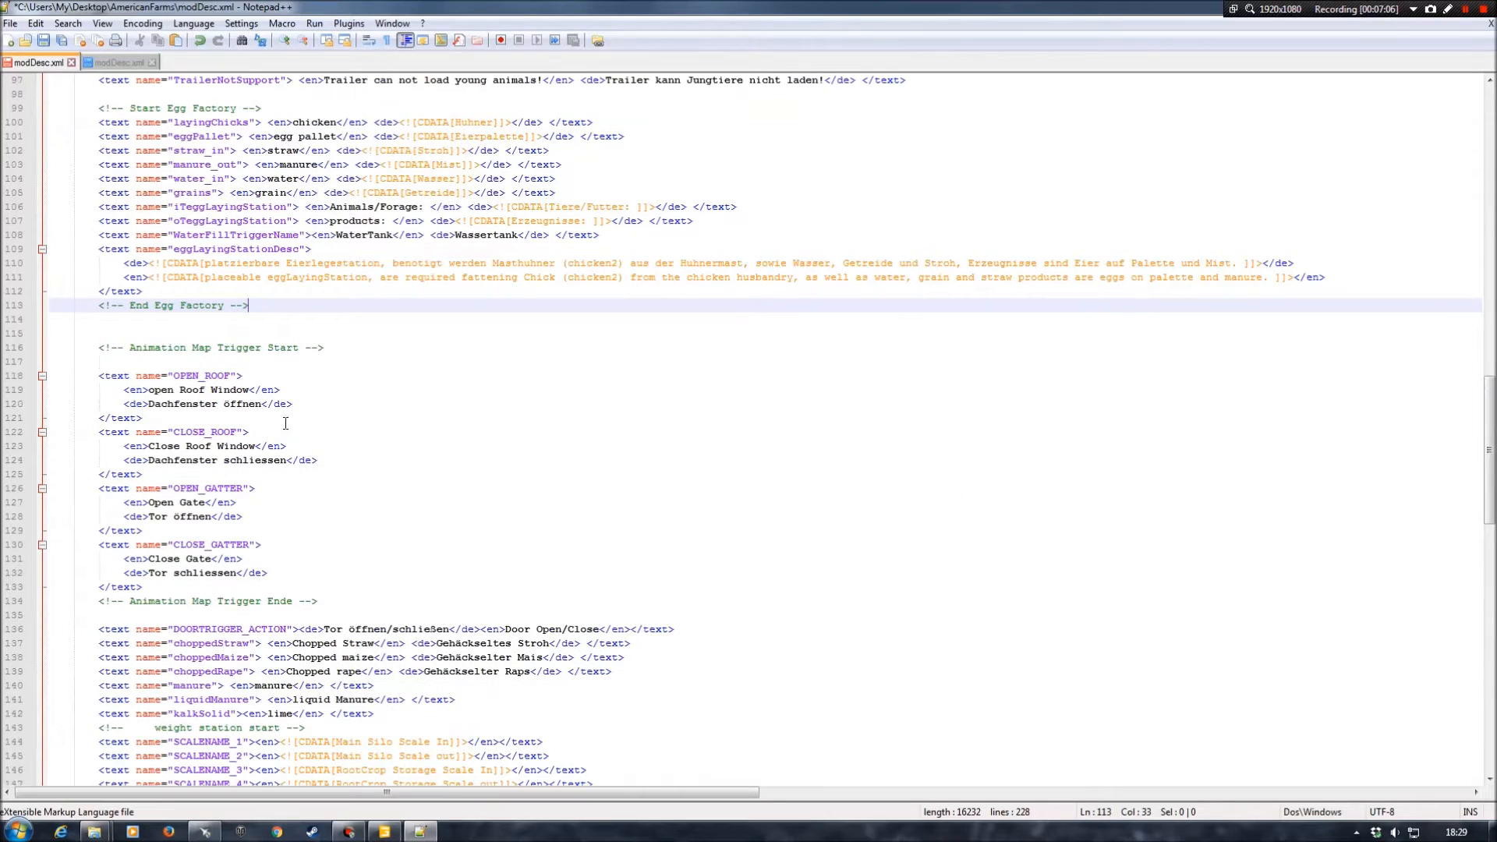
{"action": "scroll", "coordinate": [359, 328], "scroll_direction": "up", "scroll_amount": 9}
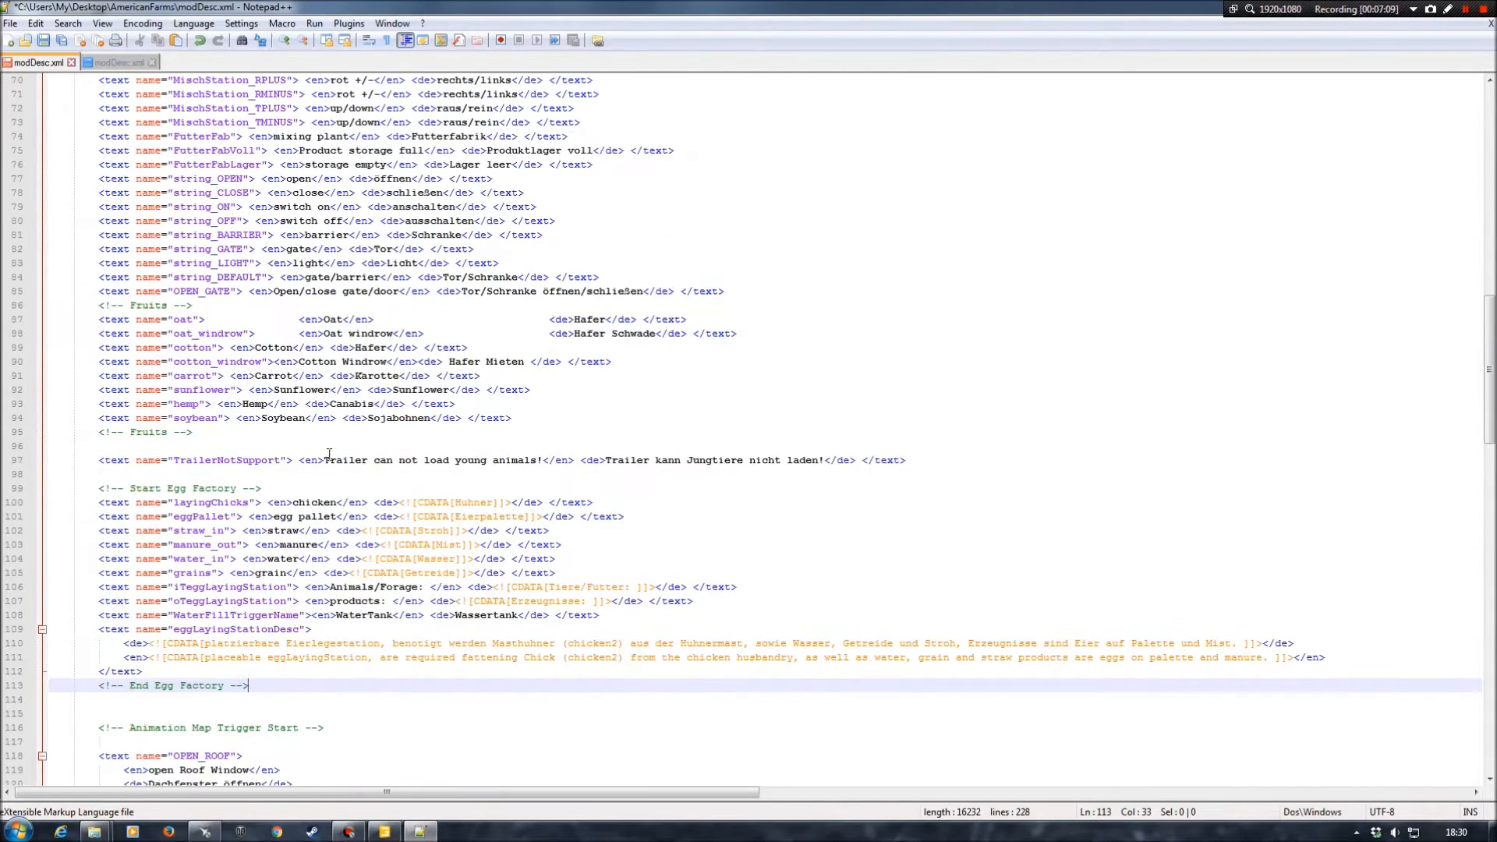
Save the AmericanFarms modDesc.xml with the added Egg Factory block and return to the two map folder windows.
{"action": "scroll", "coordinate": [308, 436], "scroll_direction": "down", "scroll_amount": 3}
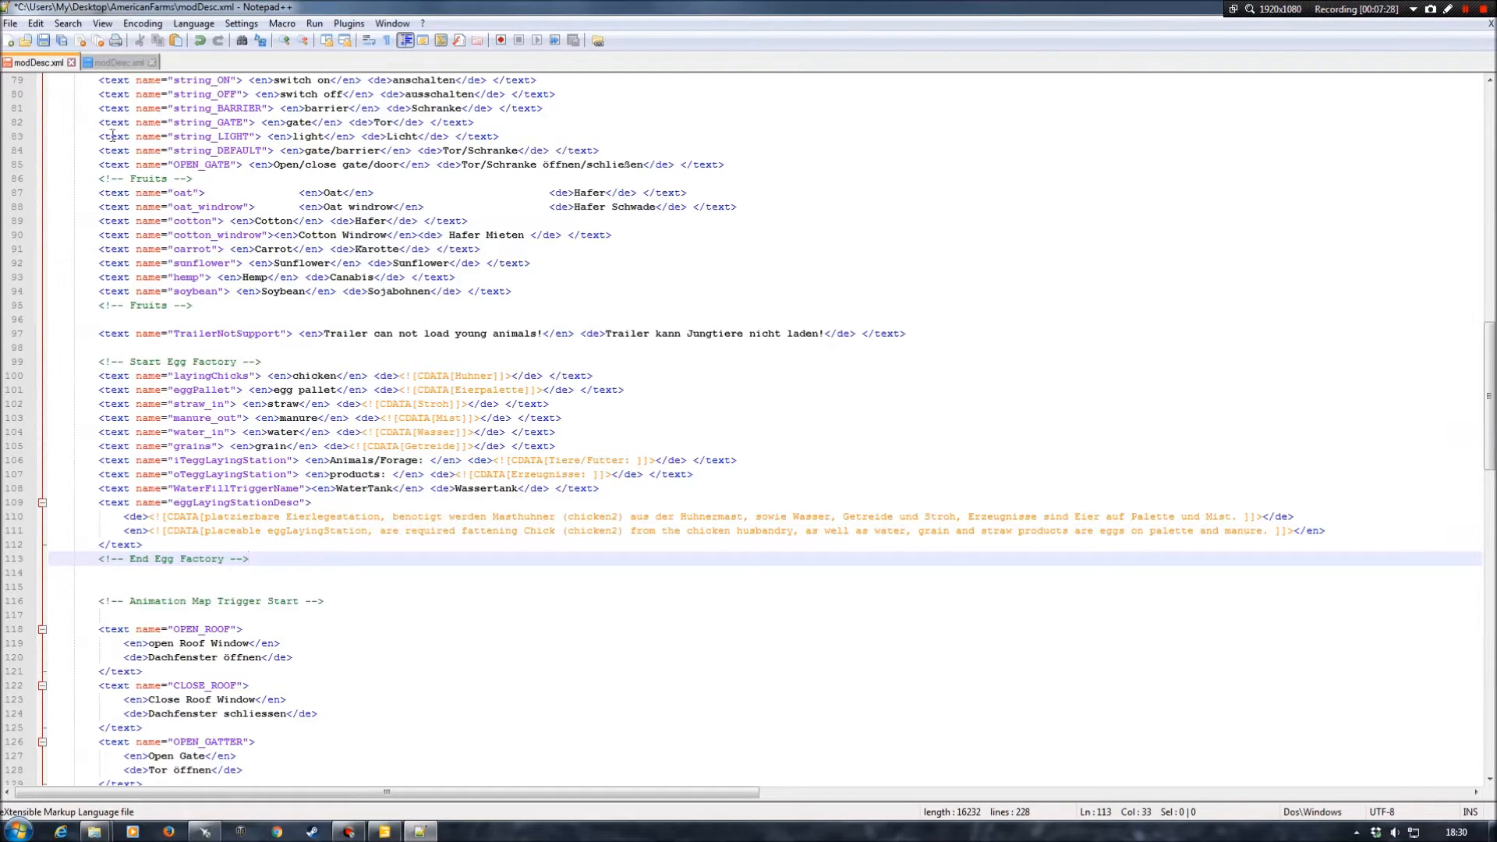
{"action": "left_click", "coordinate": [44, 40]}
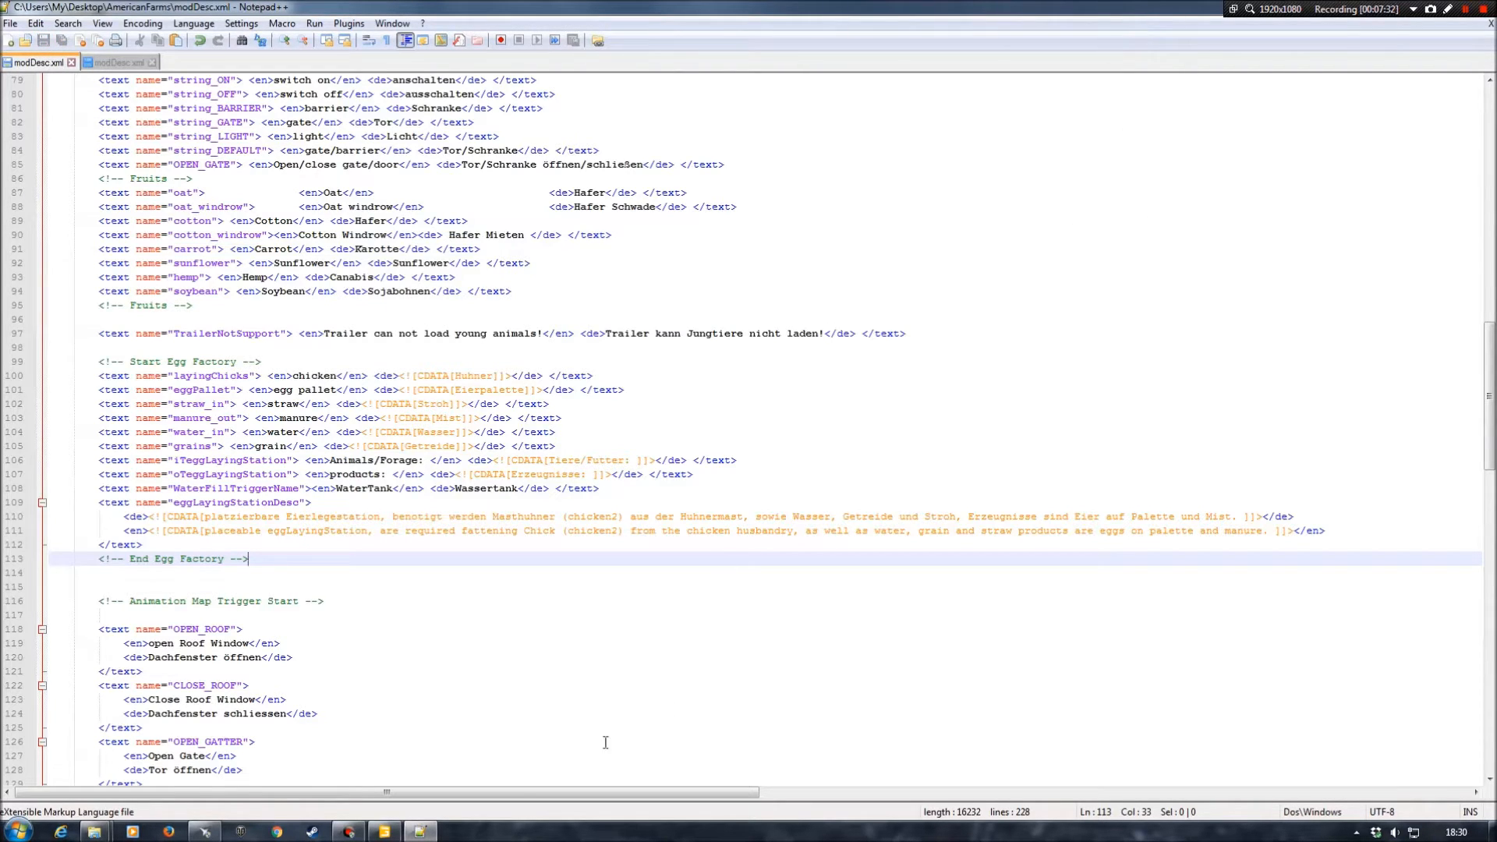
{"action": "left_click", "coordinate": [420, 832]}
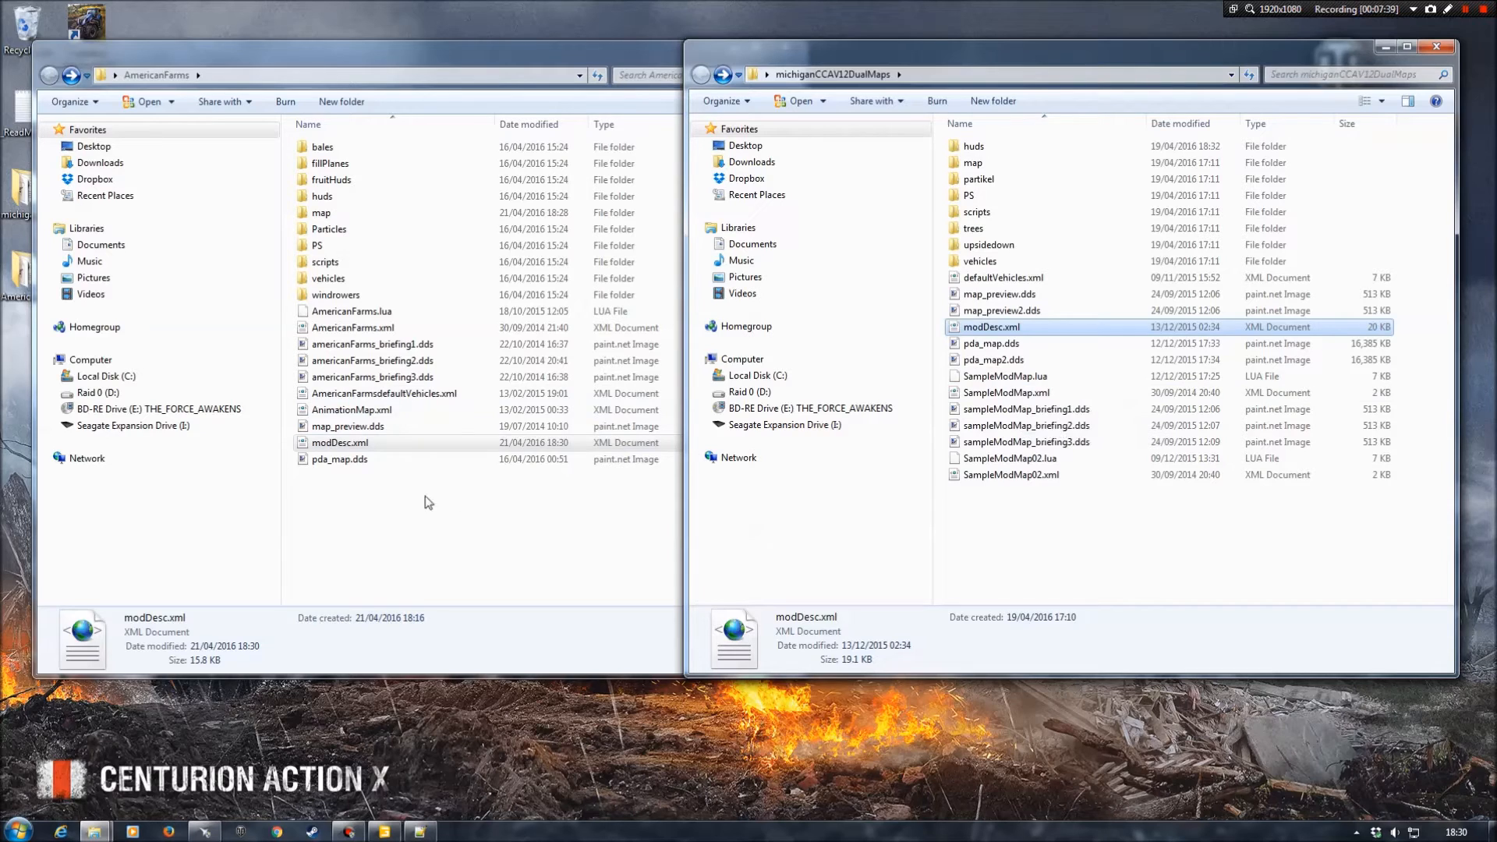
Open the scripts folders of both AmericanFarms and michiganCCAV12DualMaps.
{"action": "double_click", "coordinate": [346, 266]}
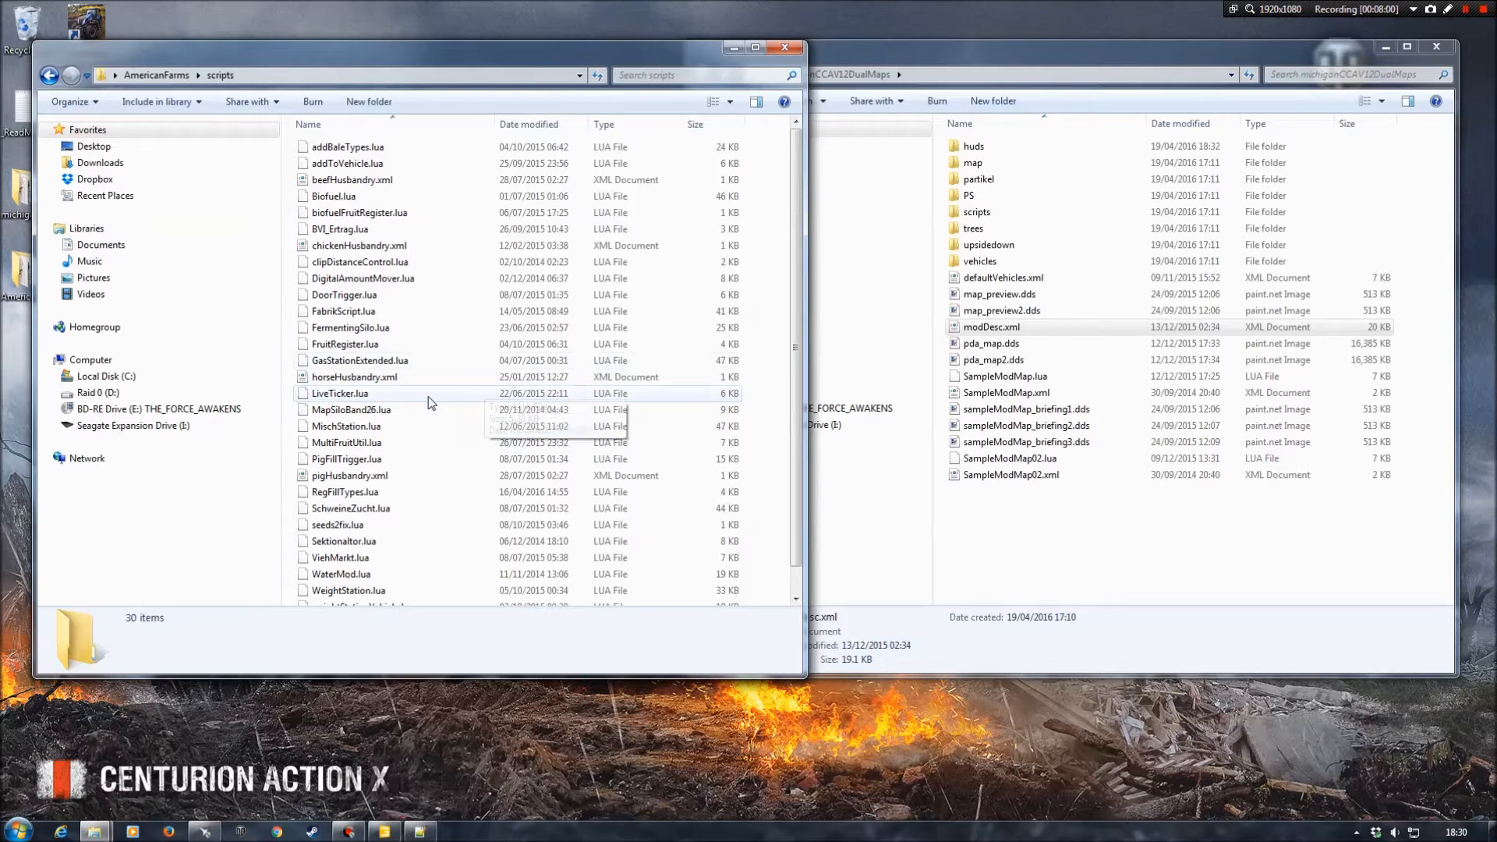
{"action": "left_click", "coordinate": [973, 52]}
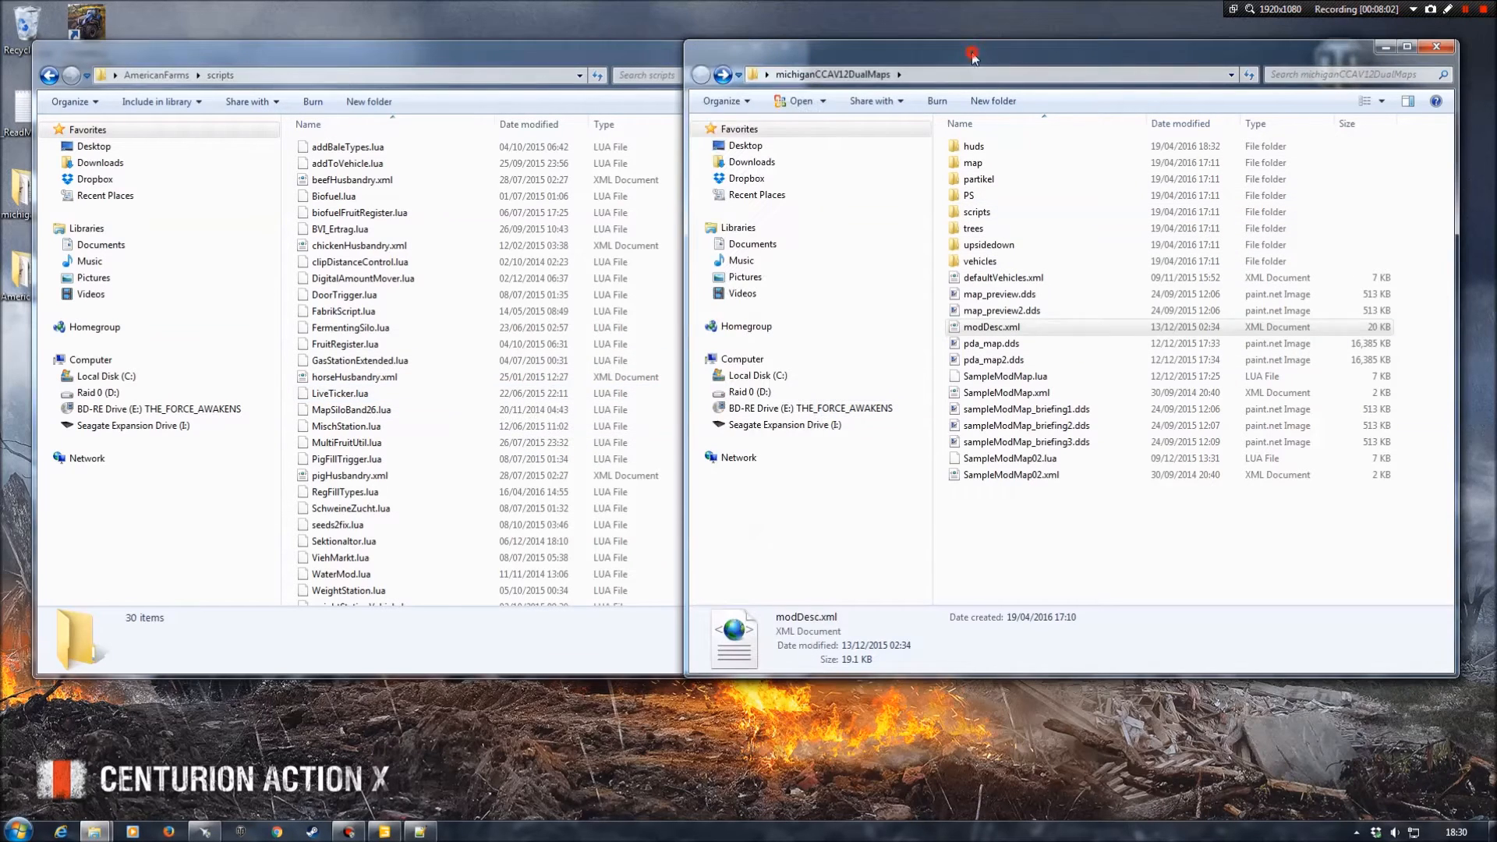
{"action": "double_click", "coordinate": [976, 211]}
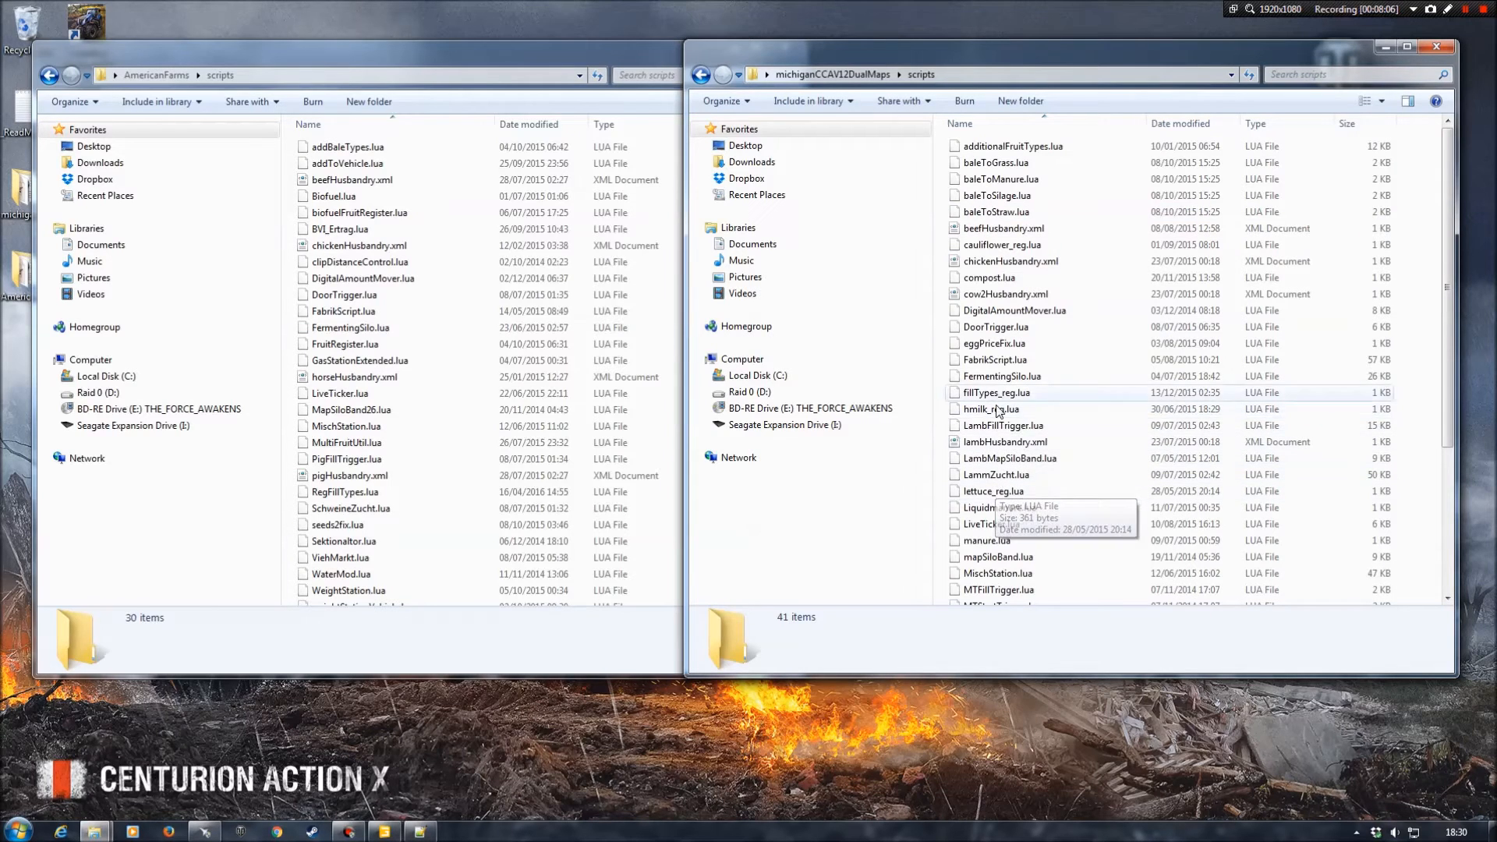
Open FabrikScript.lua from both the Michigan and the AmericanFarms scripts folders in Notepad++.
{"action": "right_click", "coordinate": [992, 361]}
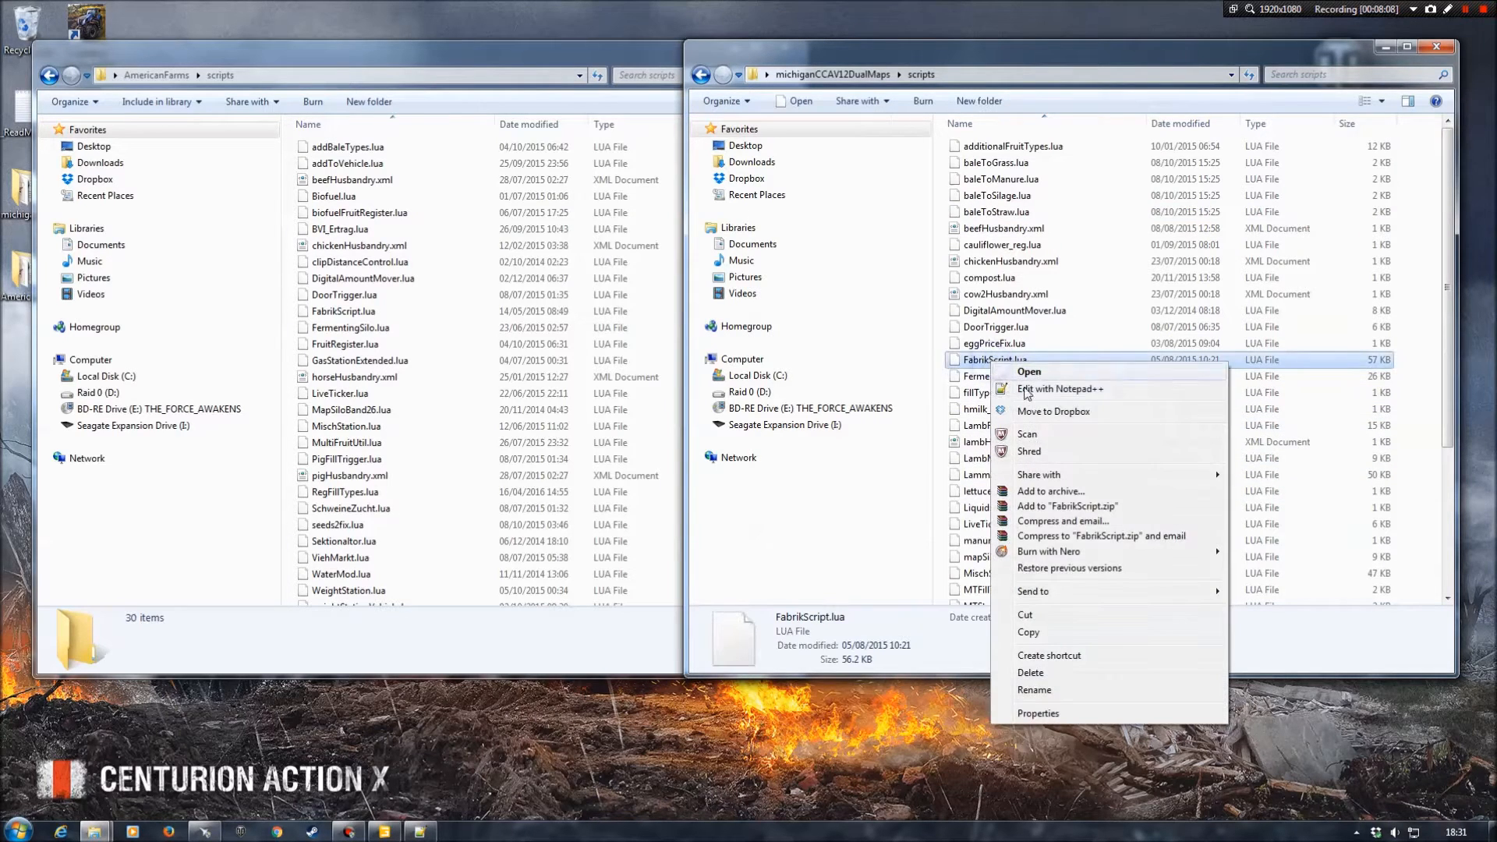
{"action": "left_click", "coordinate": [1041, 393]}
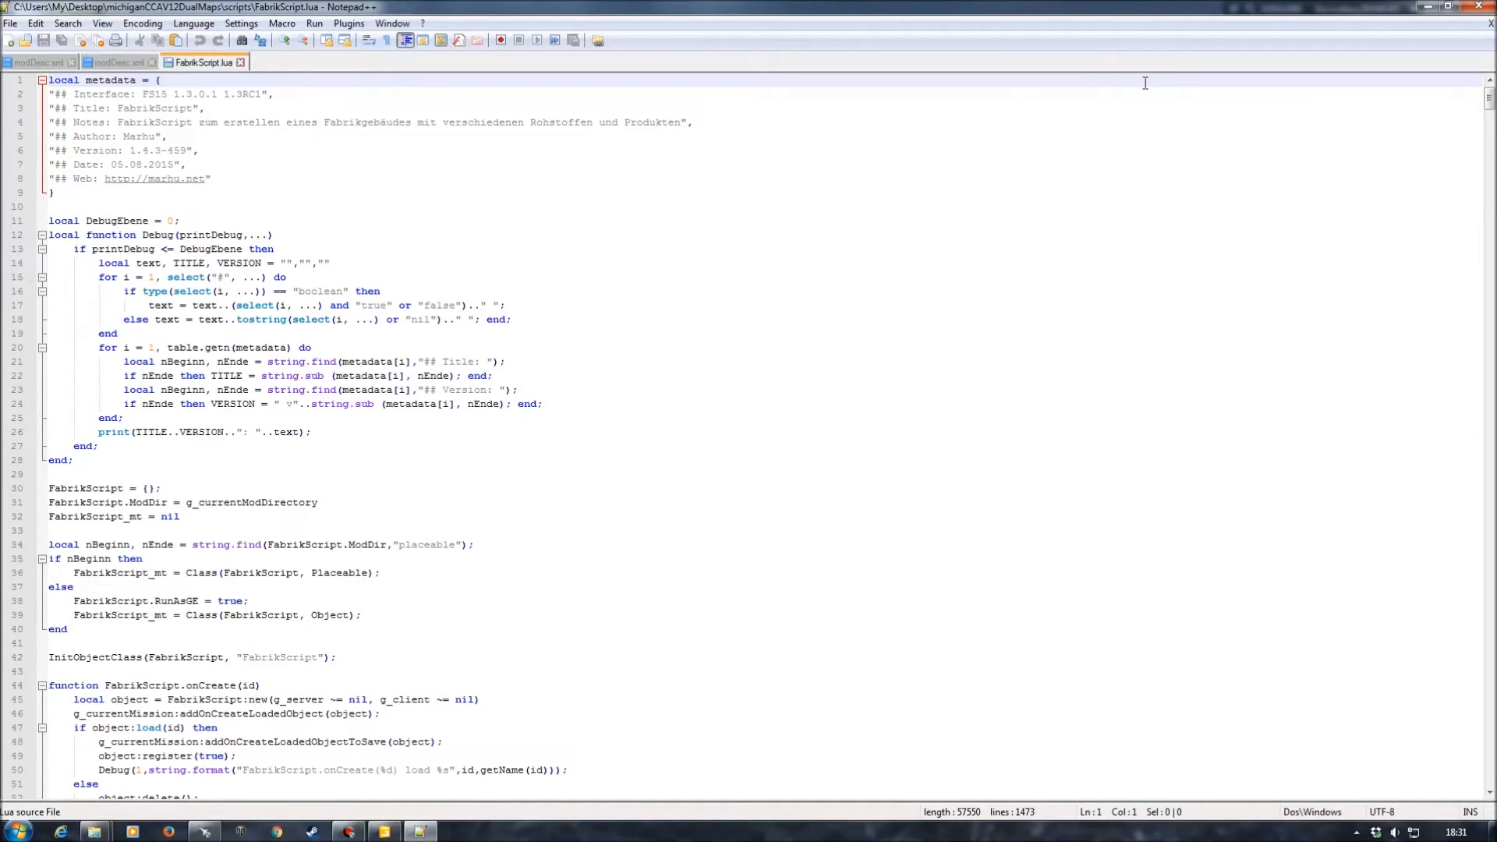
{"action": "left_click_drag", "start_coordinate": [739, 8], "coordinate": [787, 393]}
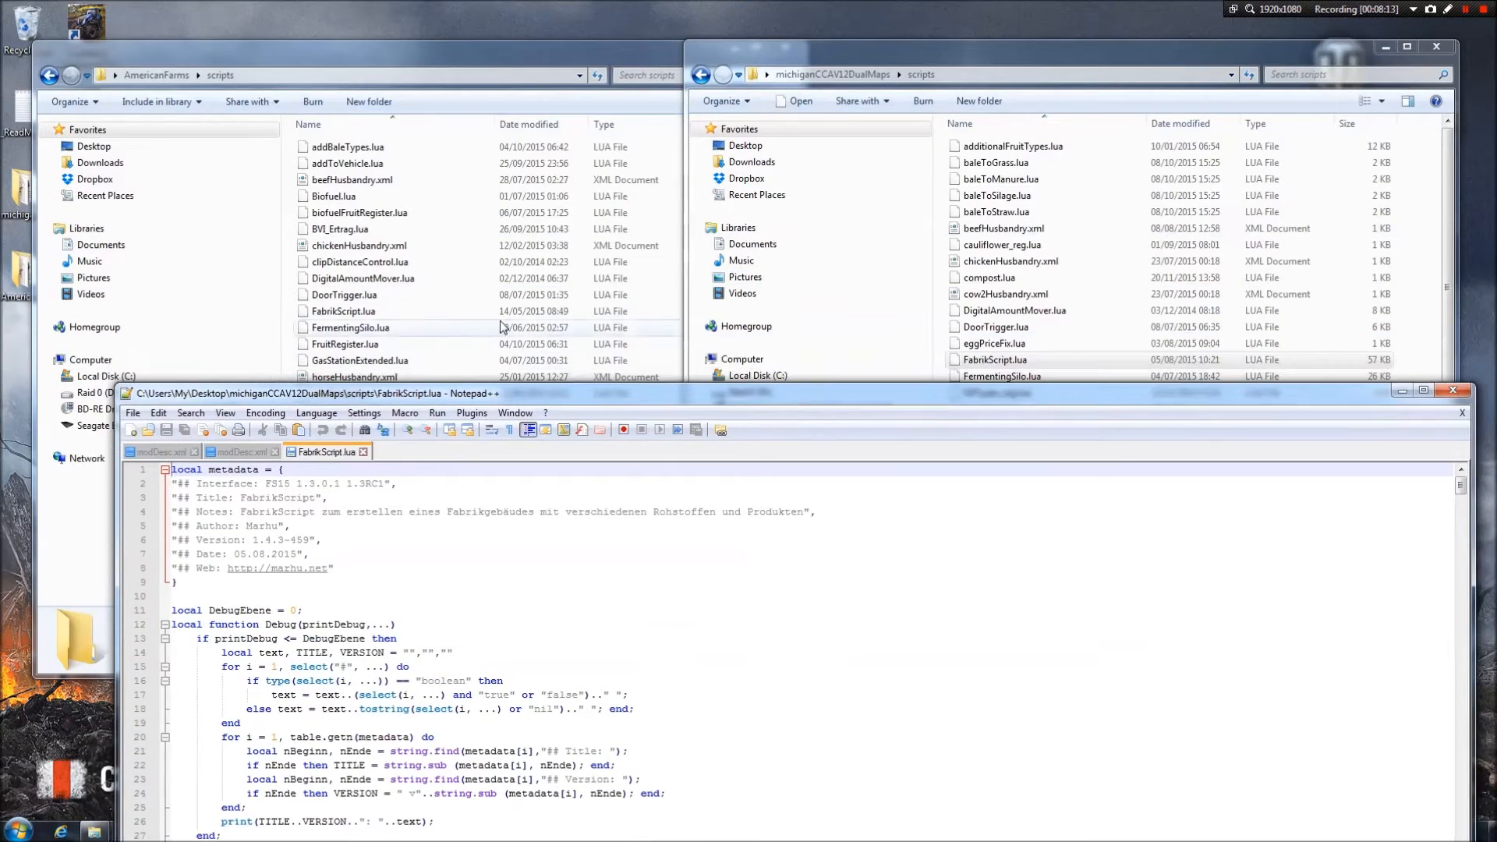
{"action": "right_click", "coordinate": [360, 314]}
{"action": "left_click", "coordinate": [412, 334]}
{"action": "left_click_drag", "start_coordinate": [560, 398], "coordinate": [406, 1]}
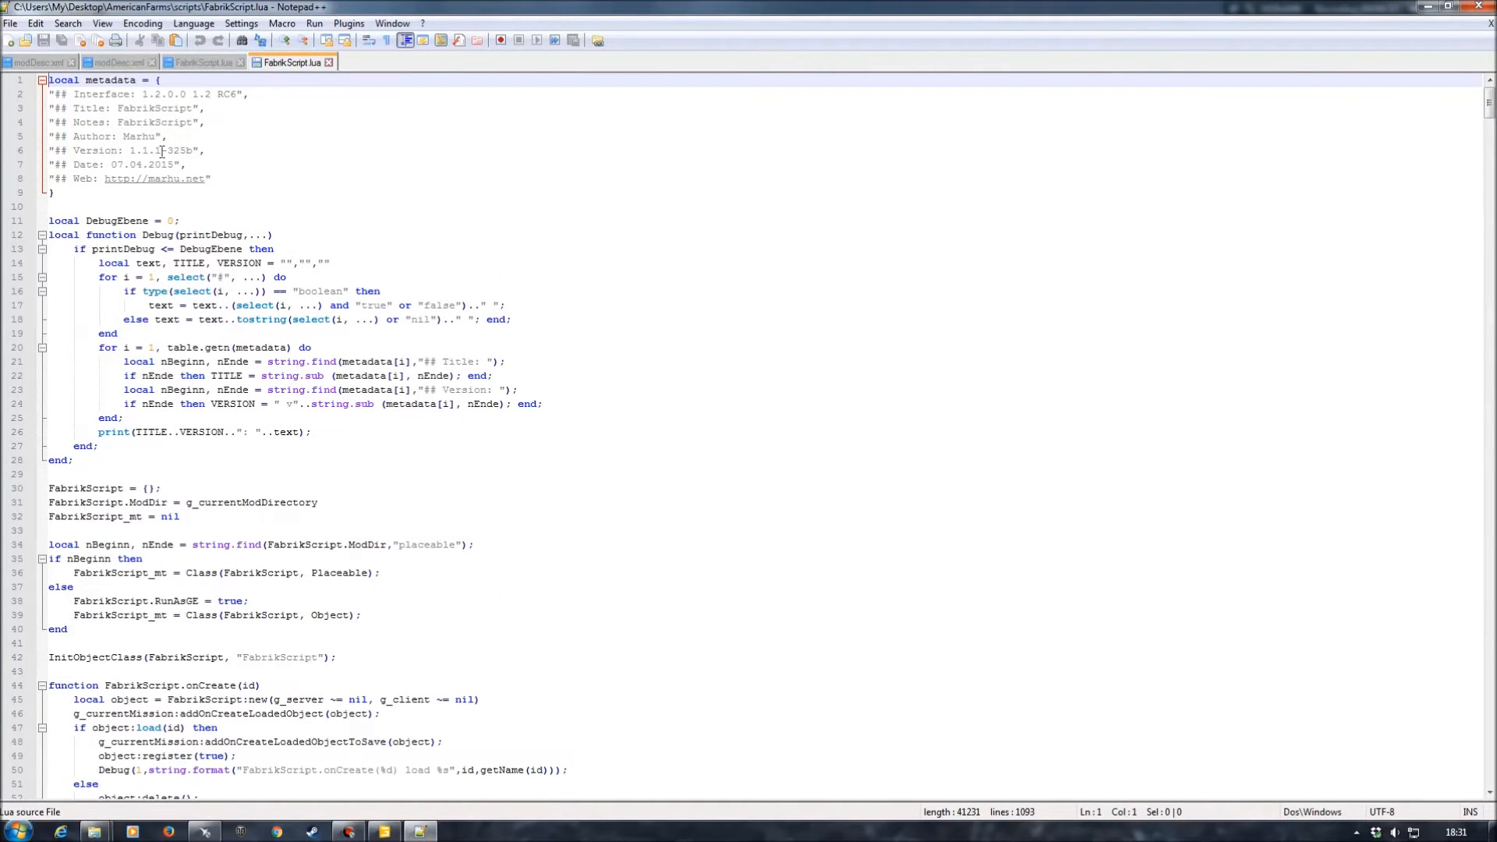
Compare the version details in the headers of the two FabrikScript.lua files and close both files.
{"action": "left_click", "coordinate": [191, 63]}
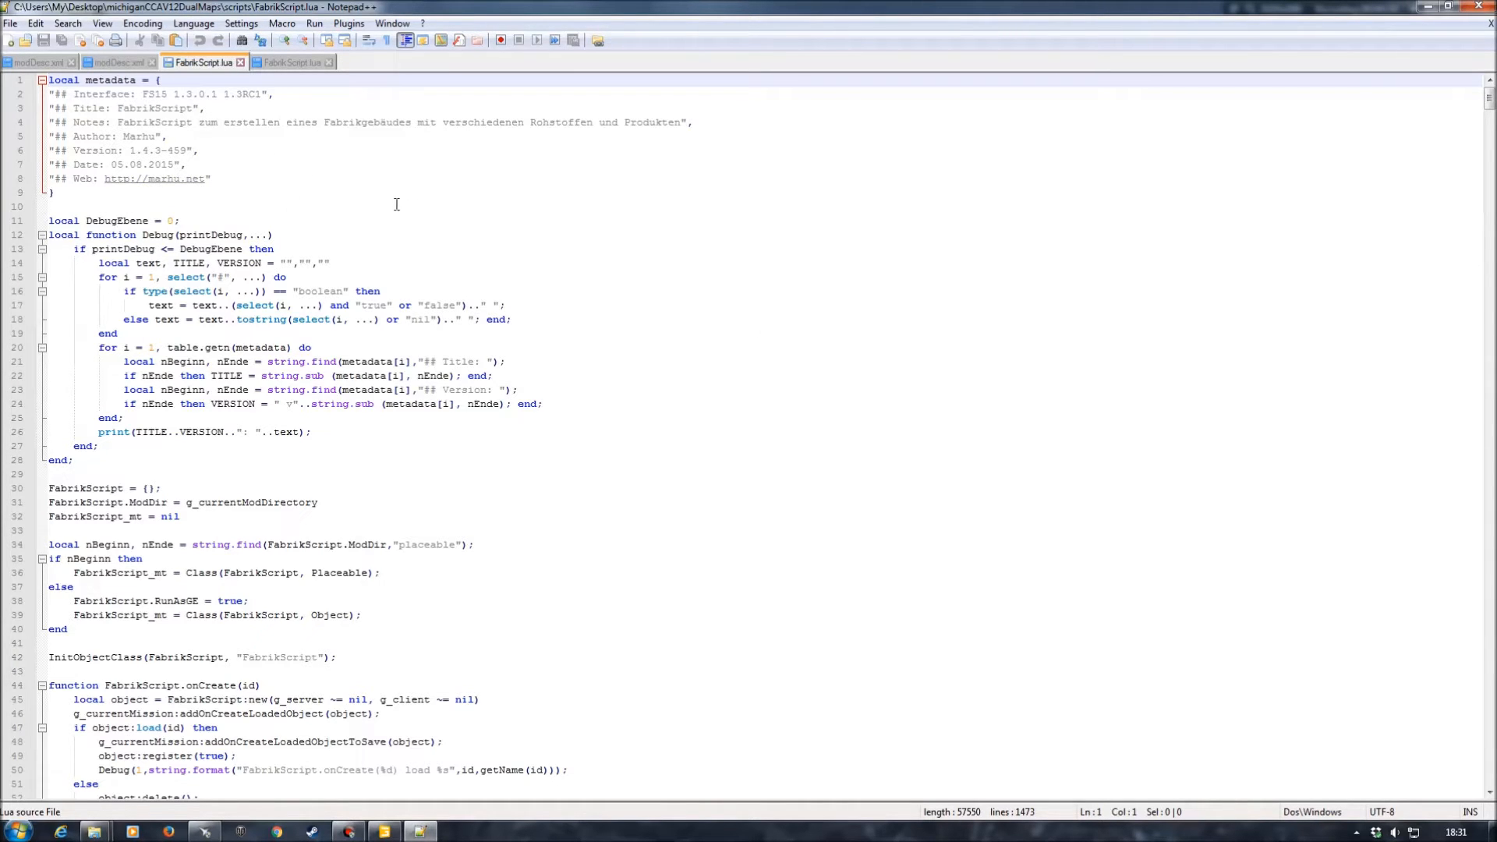
{"action": "left_click", "coordinate": [329, 63]}
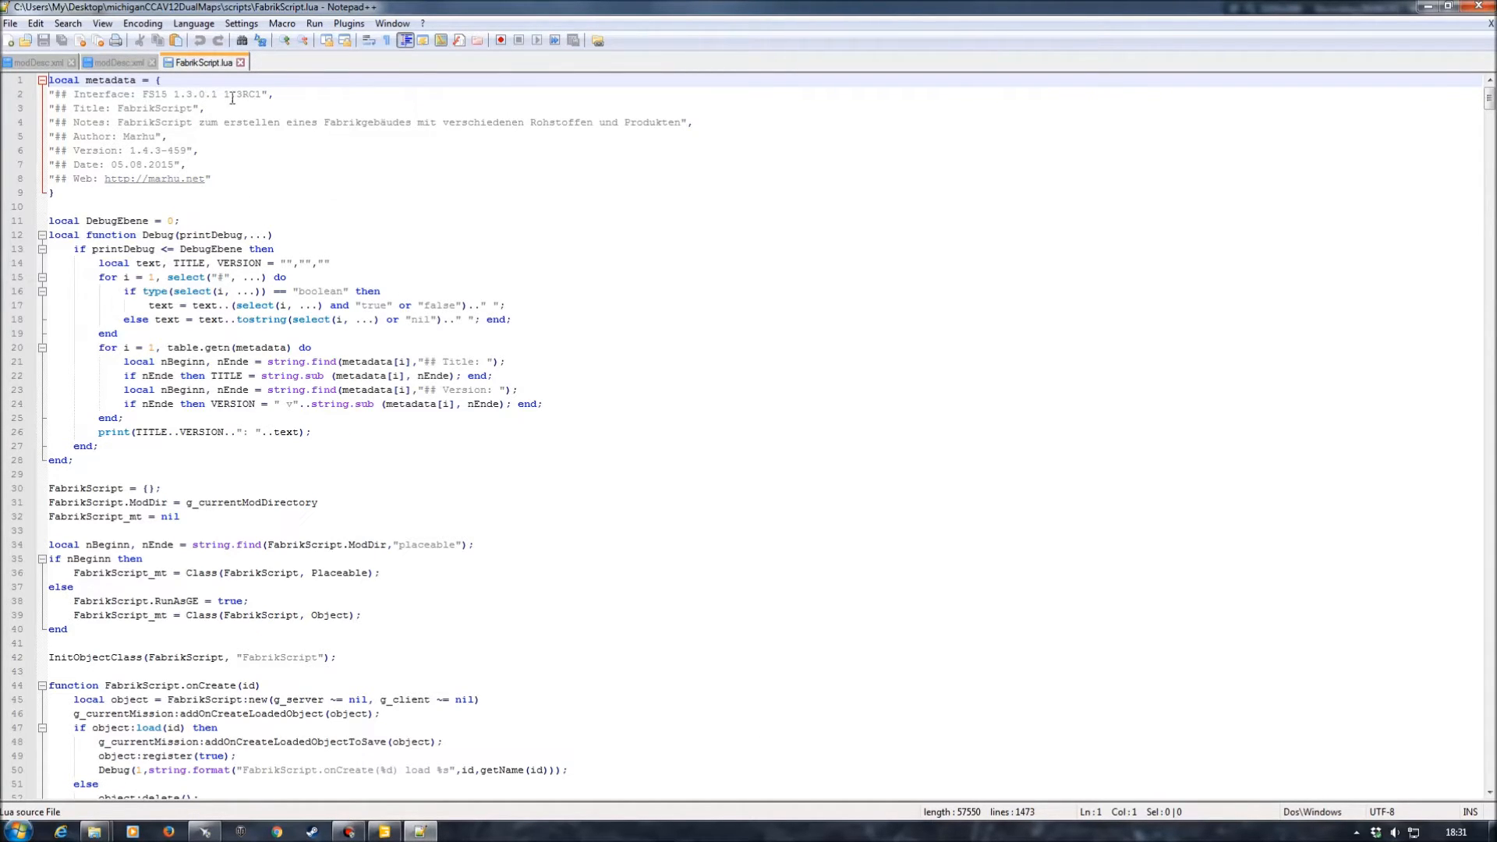
{"action": "left_click", "coordinate": [241, 62]}
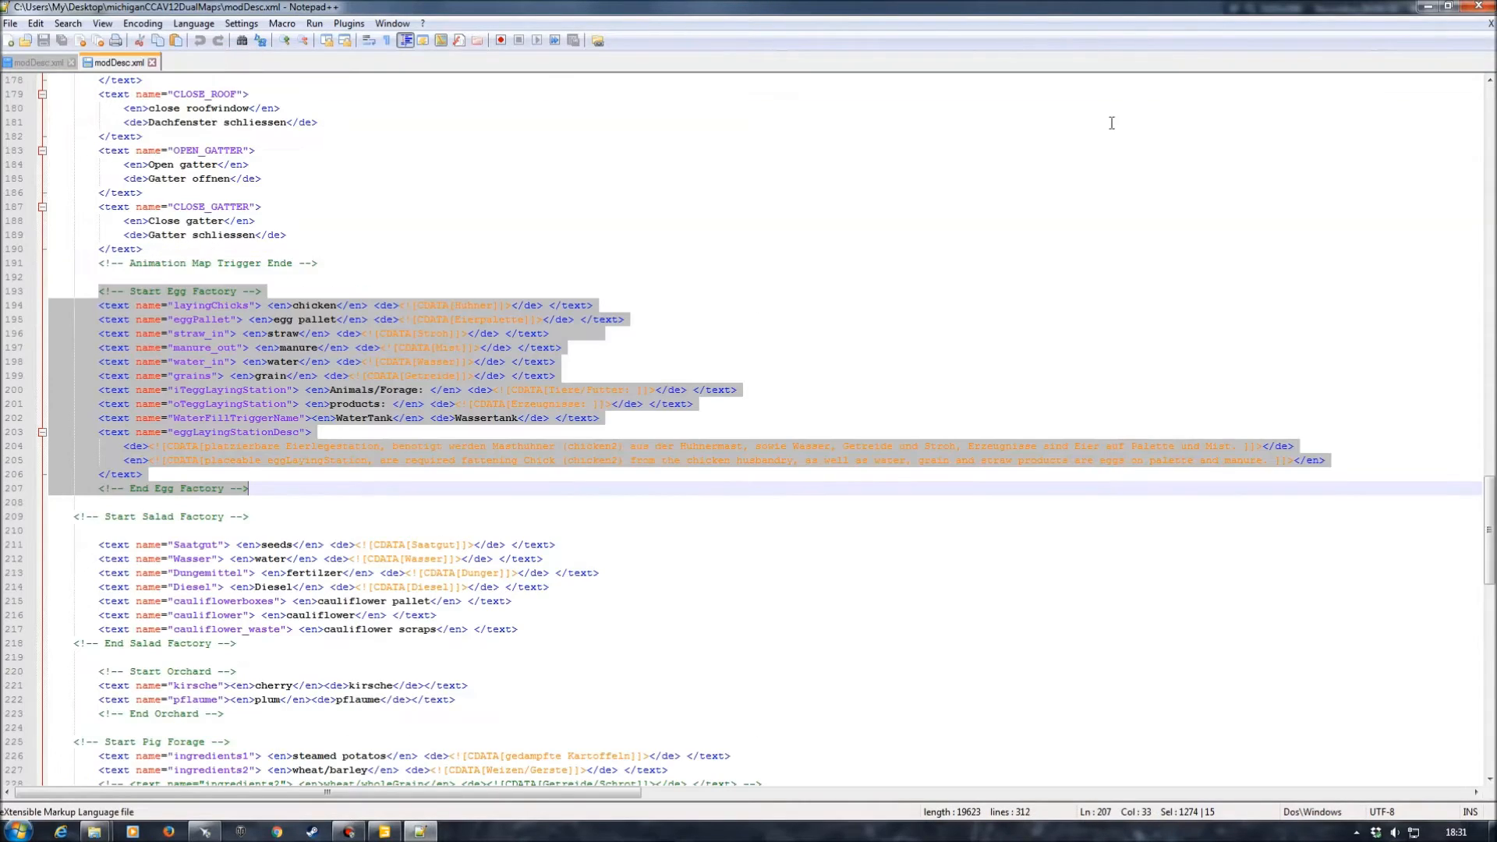
Copy the Michigan map's FabrikScript.lua into the AmericanFarms scripts folder, replacing the existing file.
{"action": "left_click", "coordinate": [1424, 11]}
{"action": "left_click", "coordinate": [1010, 359]}
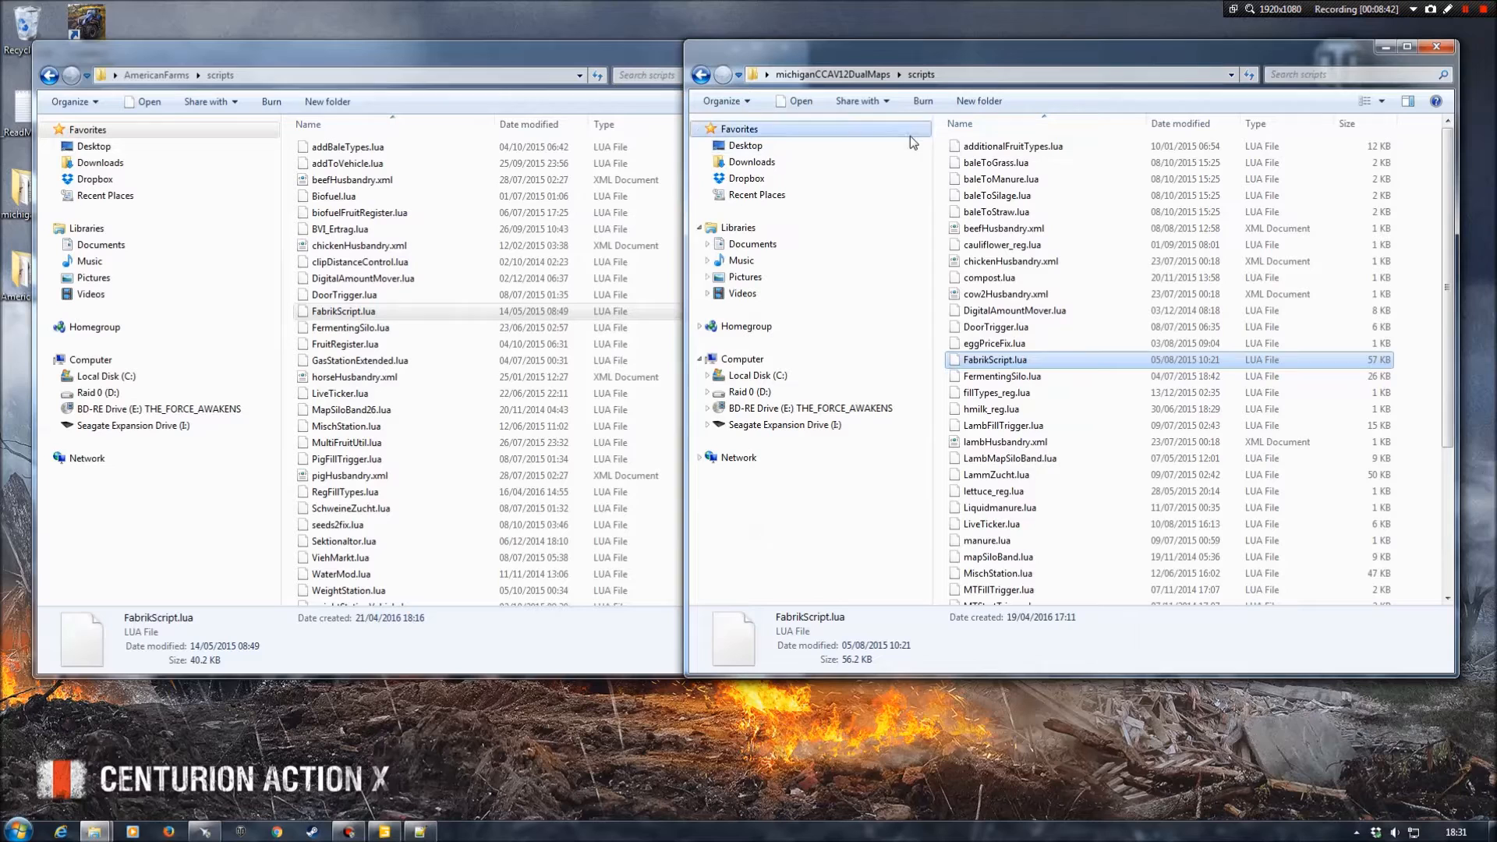
{"action": "left_click", "coordinate": [379, 59]}
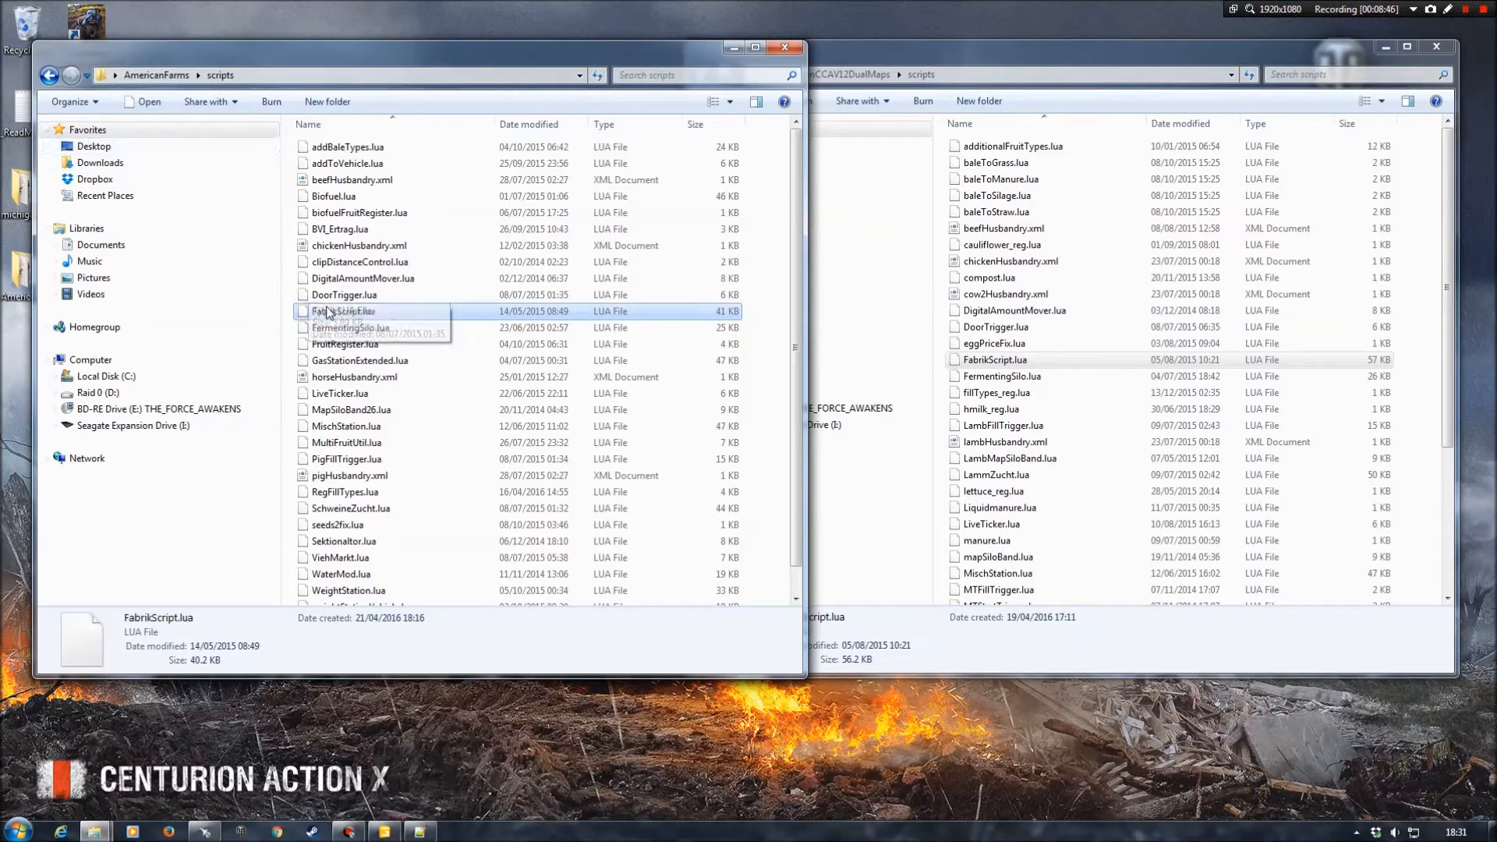
{"action": "key", "text": "ctrl+v"}
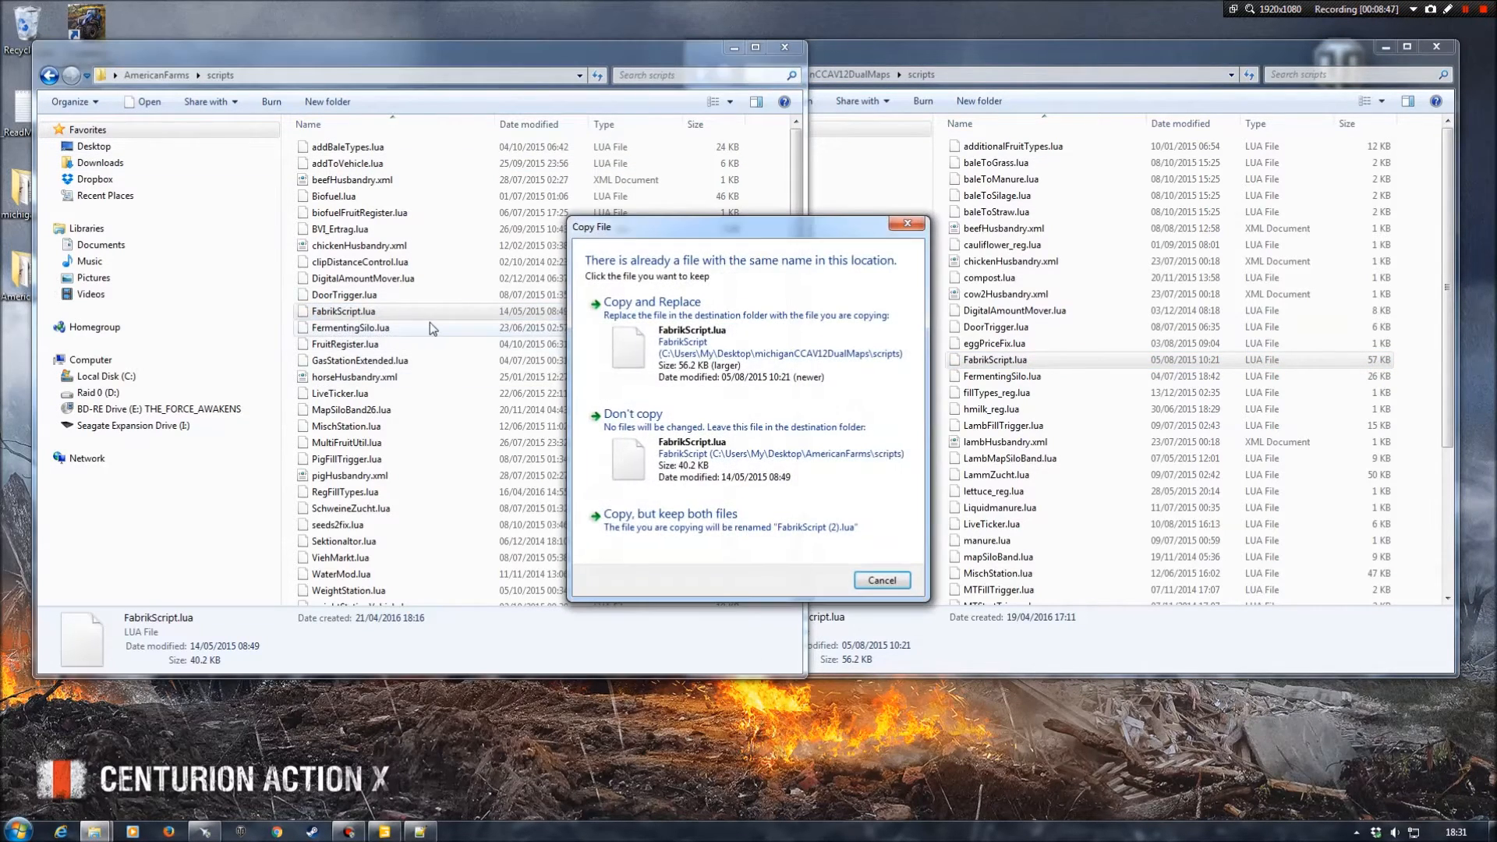
{"action": "left_click", "coordinate": [719, 349]}
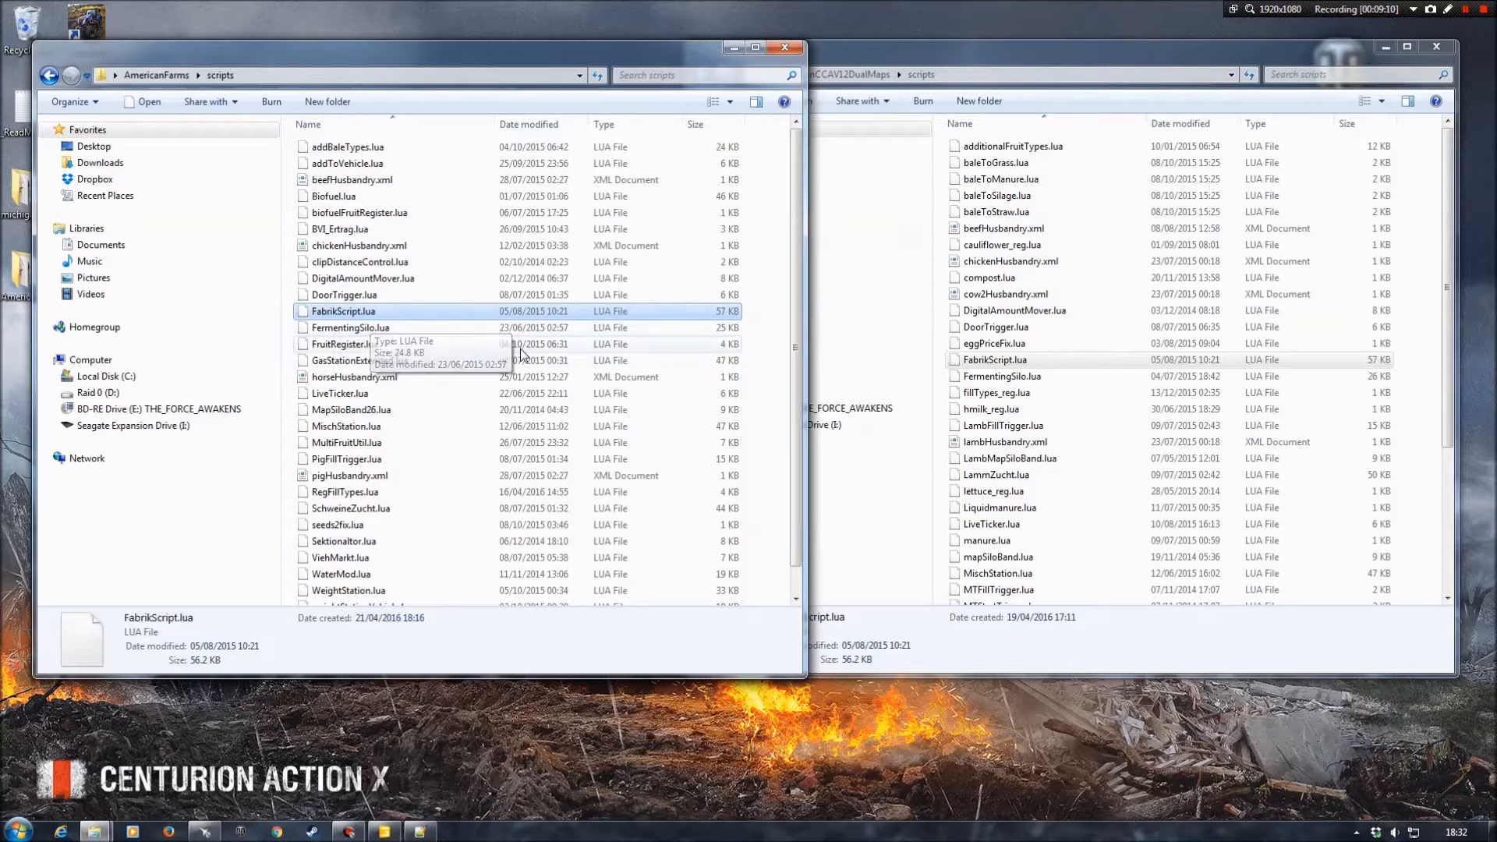
Copy WaterFillTrigger.lua from the Michigan scripts folder into the AmericanFarms scripts folder and return the Michigan window to michiganCCAV12DualMaps.
{"action": "left_click_drag", "start_coordinate": [1453, 222], "coordinate": [1456, 442]}
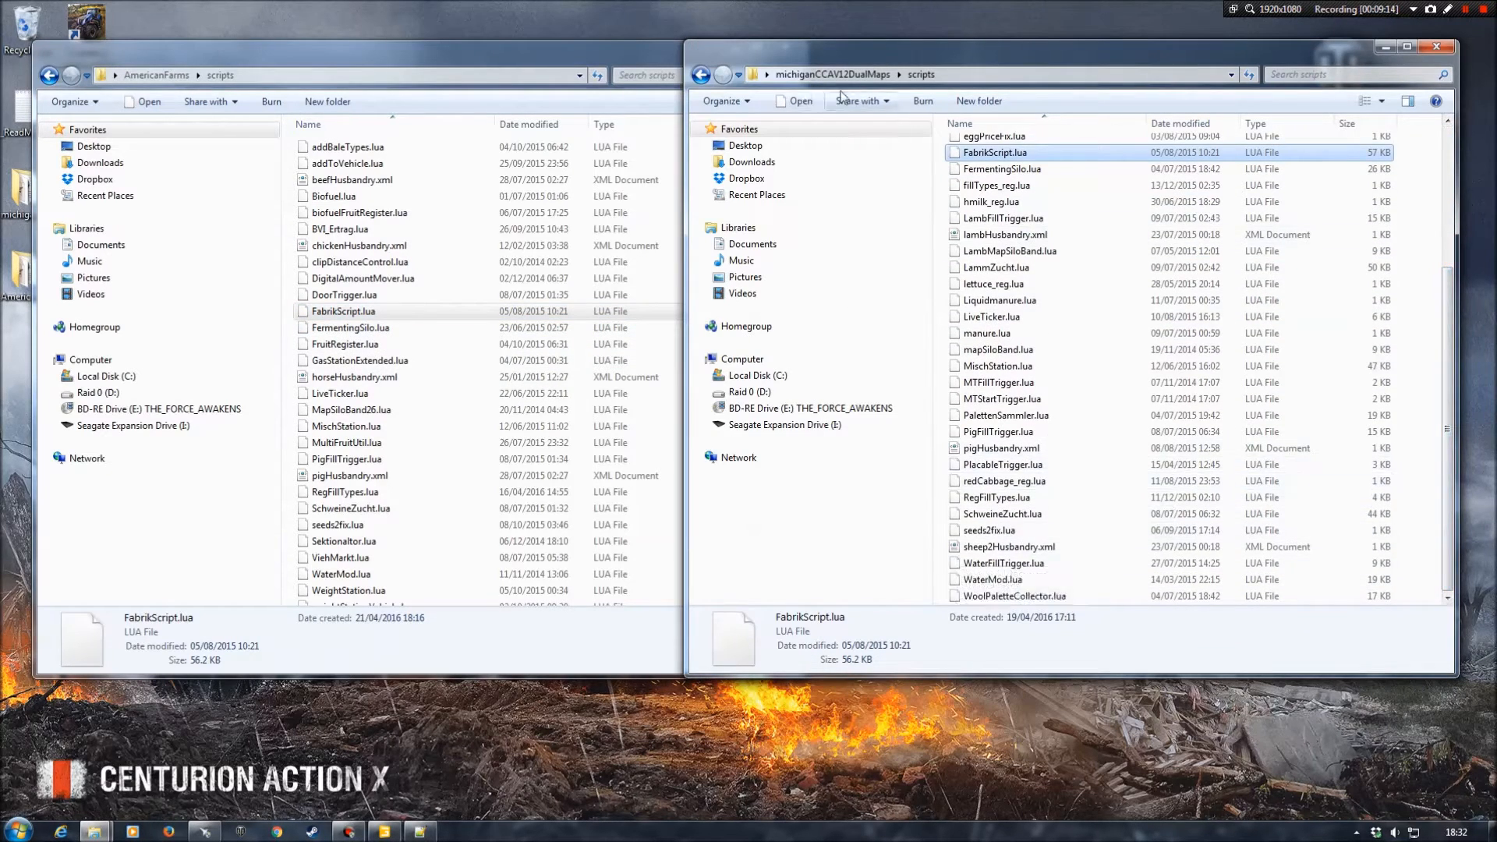
{"action": "left_click", "coordinate": [992, 565]}
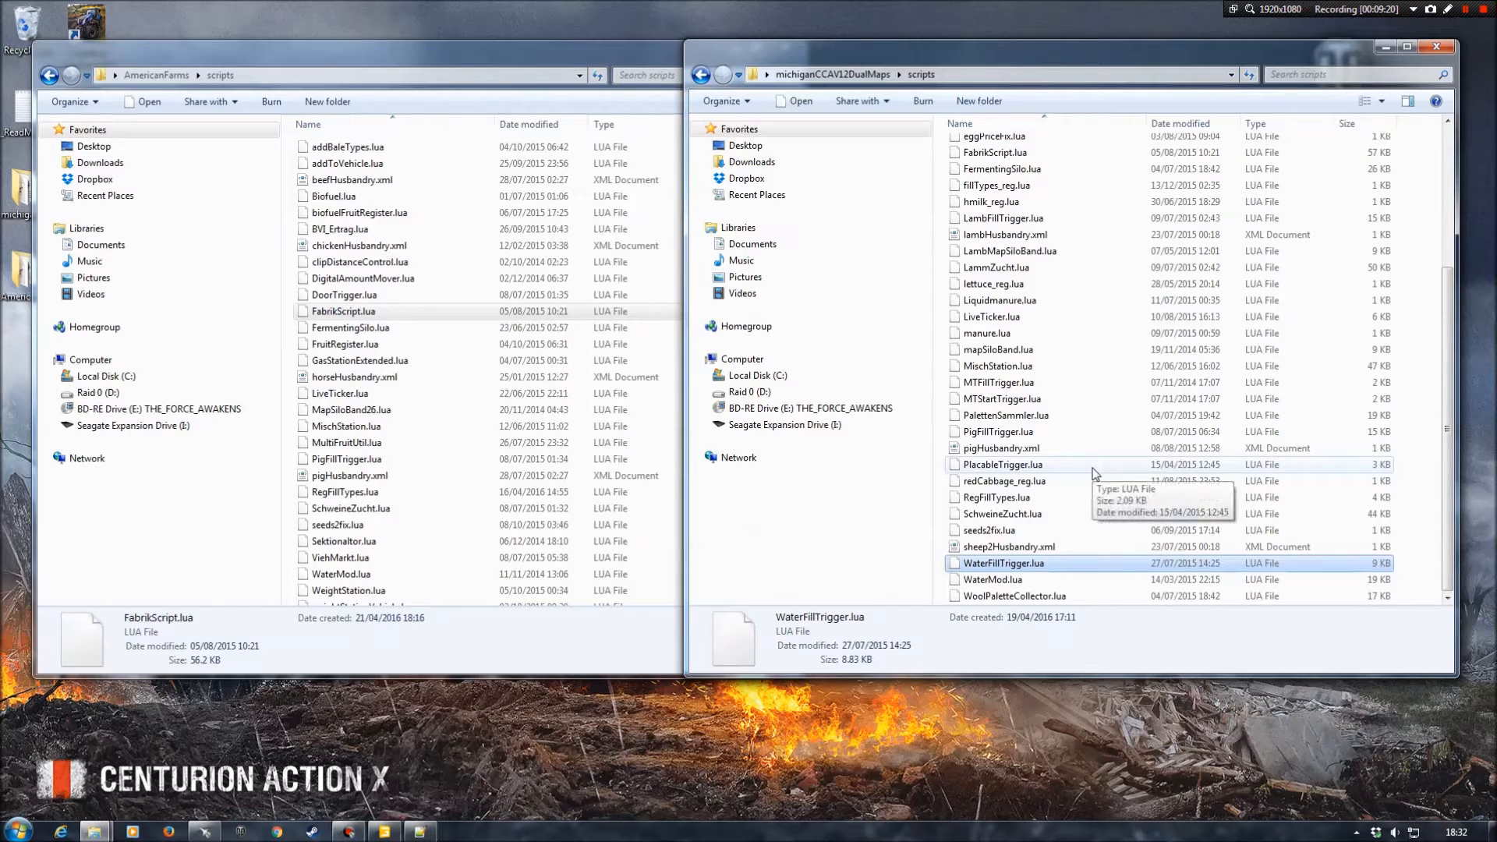
{"action": "left_click_drag", "start_coordinate": [449, 58], "coordinate": [434, 58]}
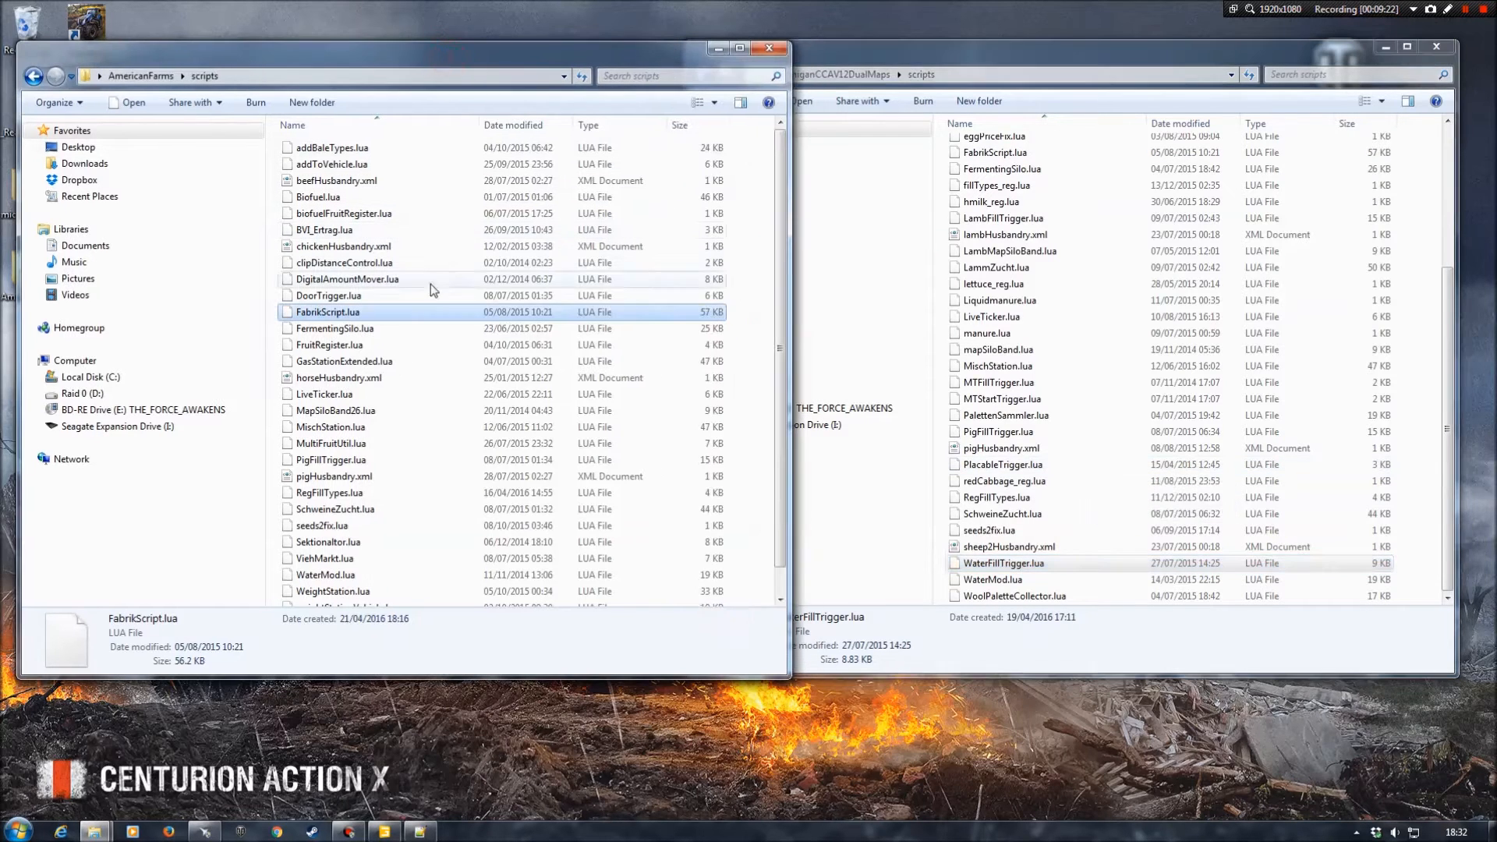
{"action": "key", "text": "ctrl+v"}
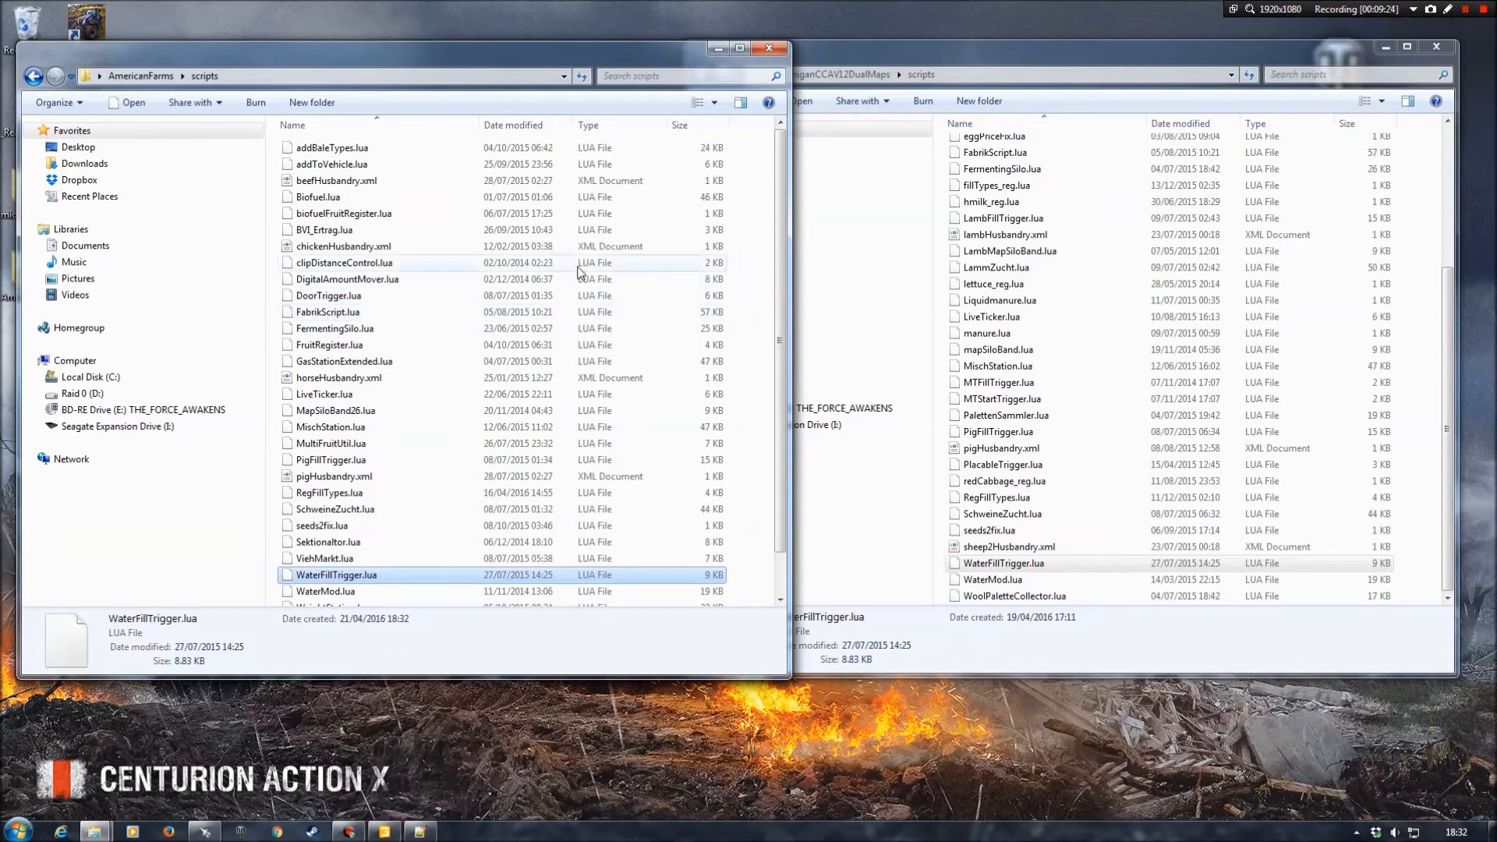
{"action": "left_click_drag", "start_coordinate": [509, 51], "coordinate": [641, 49]}
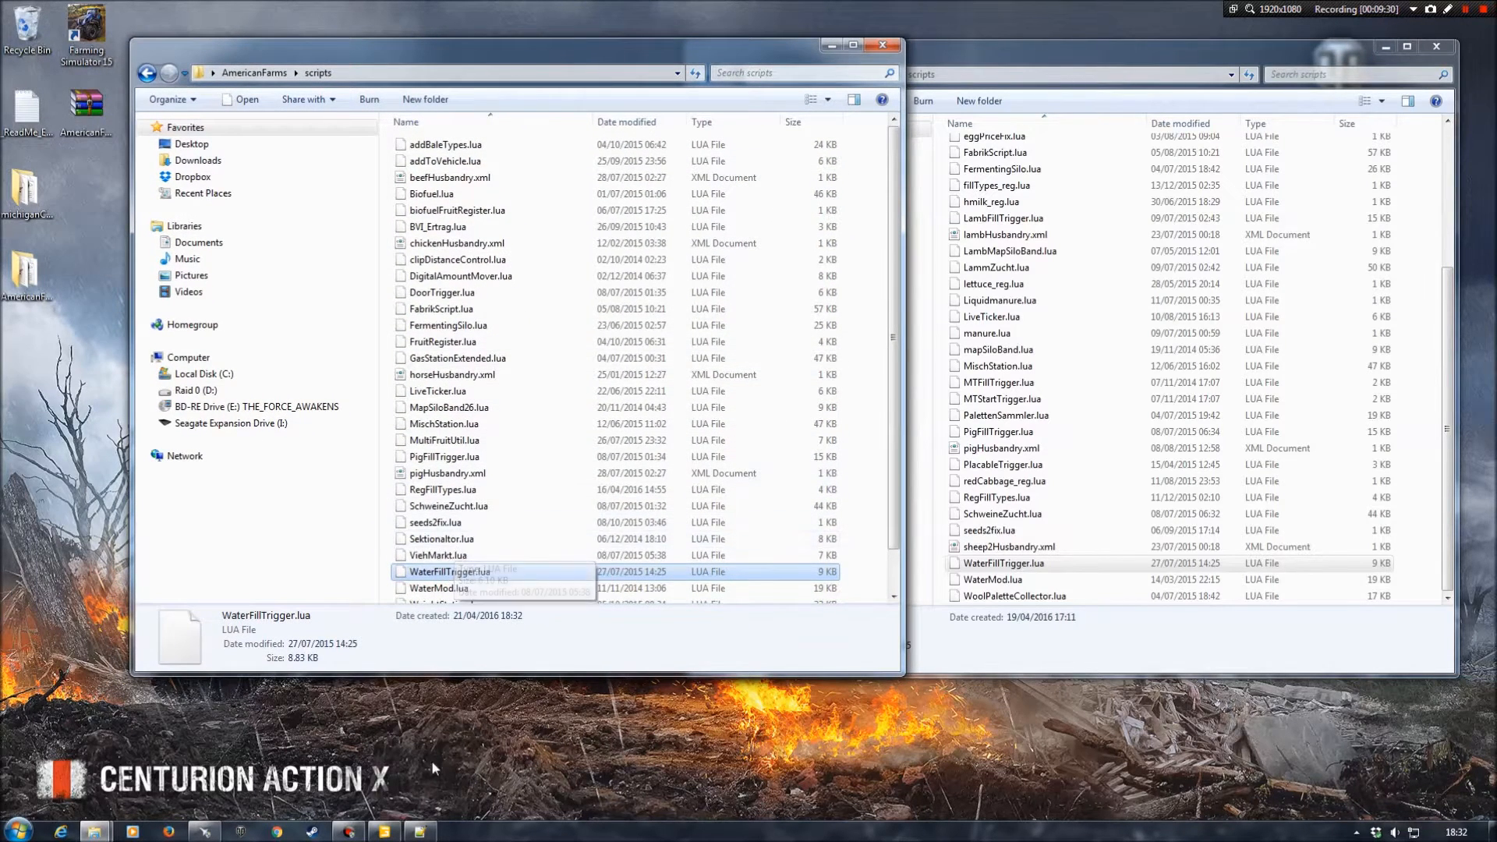
{"action": "left_click", "coordinate": [1017, 56]}
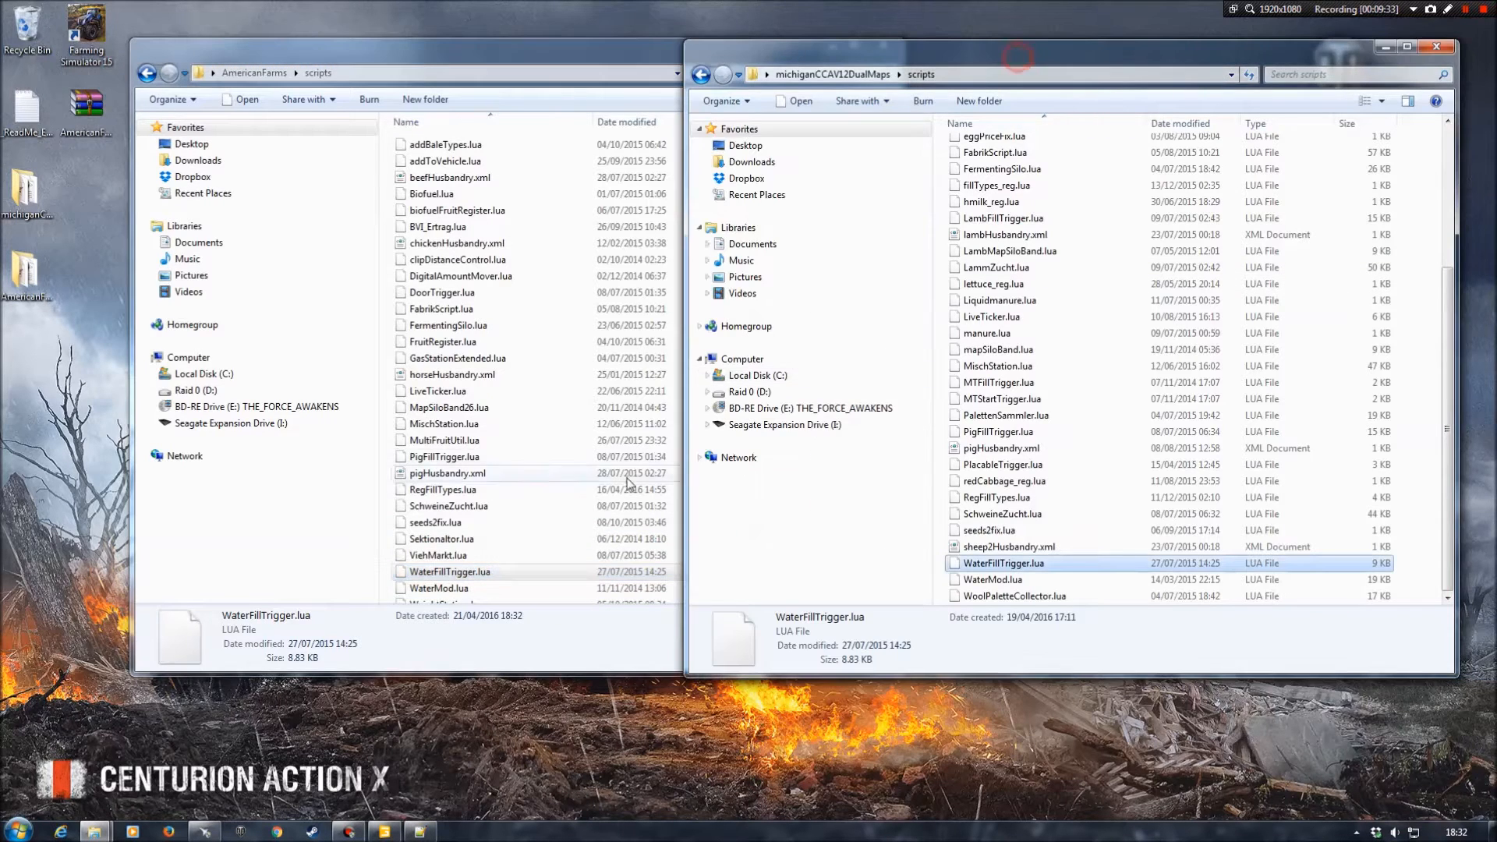
{"action": "key", "text": "BackSpace"}
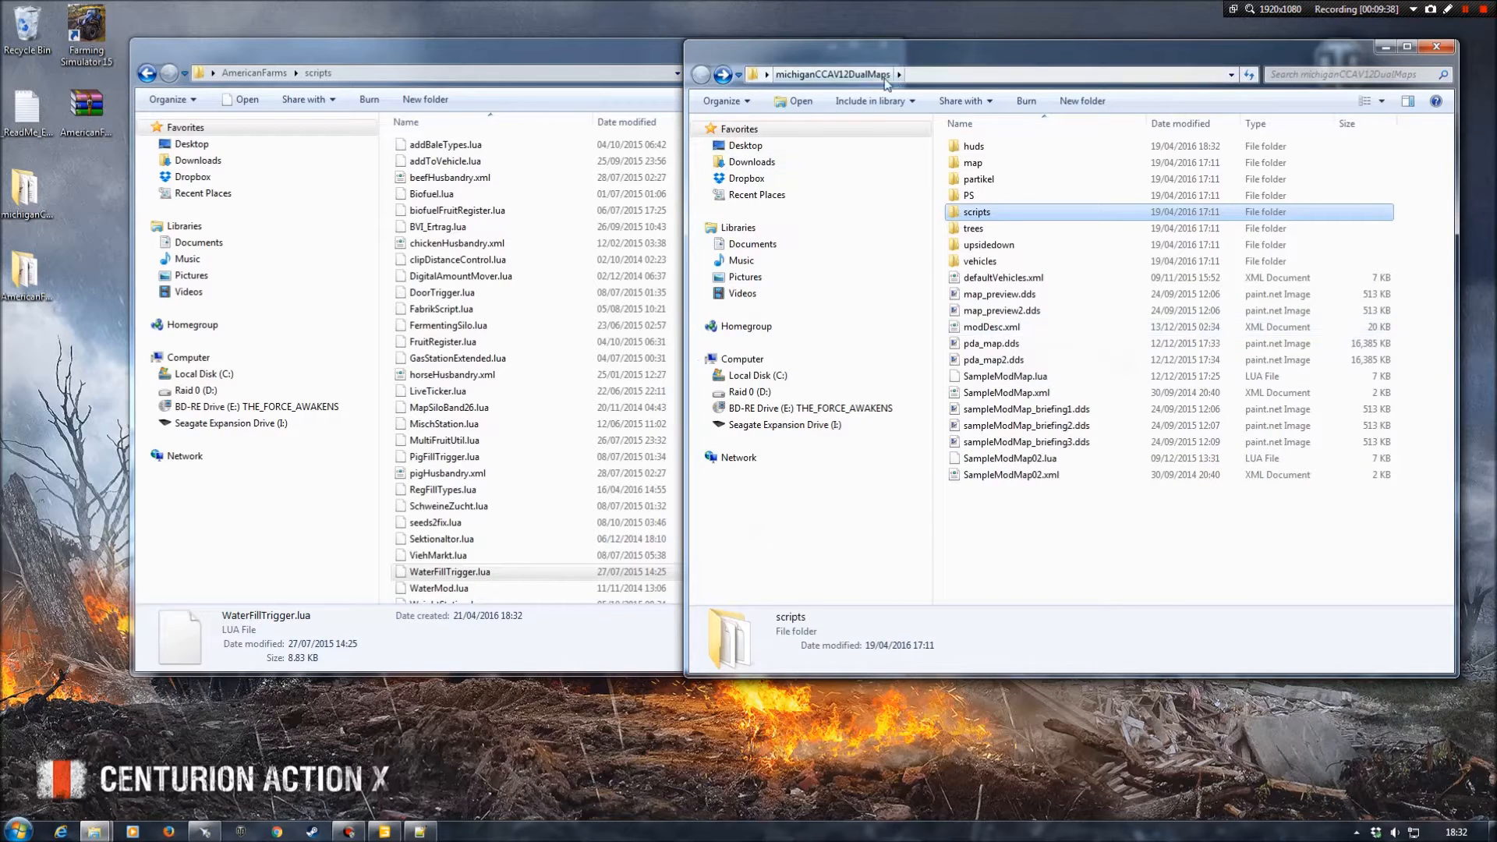
Copy the sourceFile line for scripts/WaterFillTrigger.lua from the extraSourceFiles section of the Michigan modDesc.xml.
{"action": "left_click", "coordinate": [420, 832]}
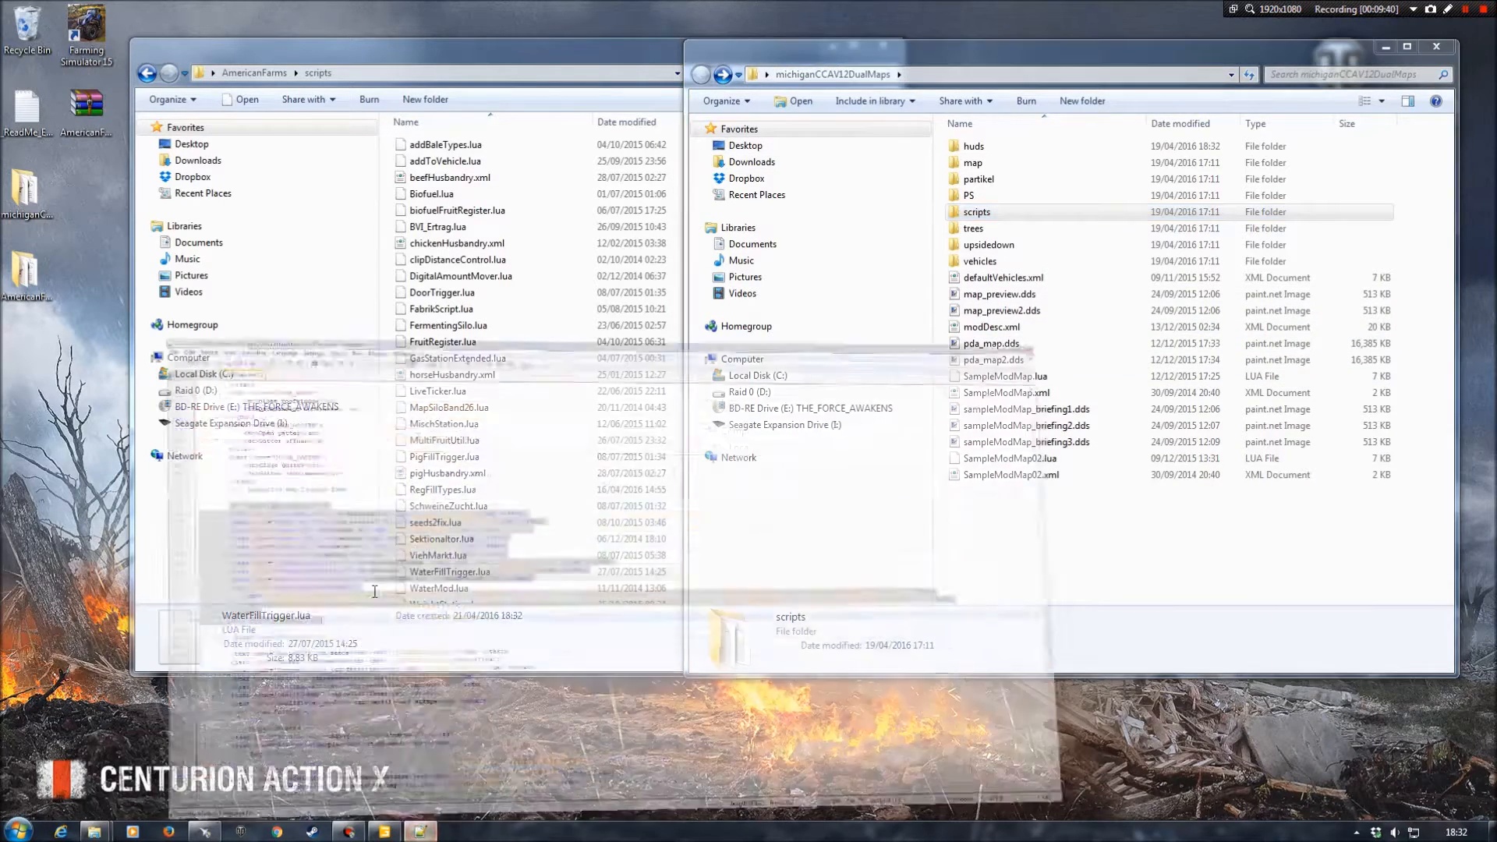
{"action": "left_click", "coordinate": [490, 170]}
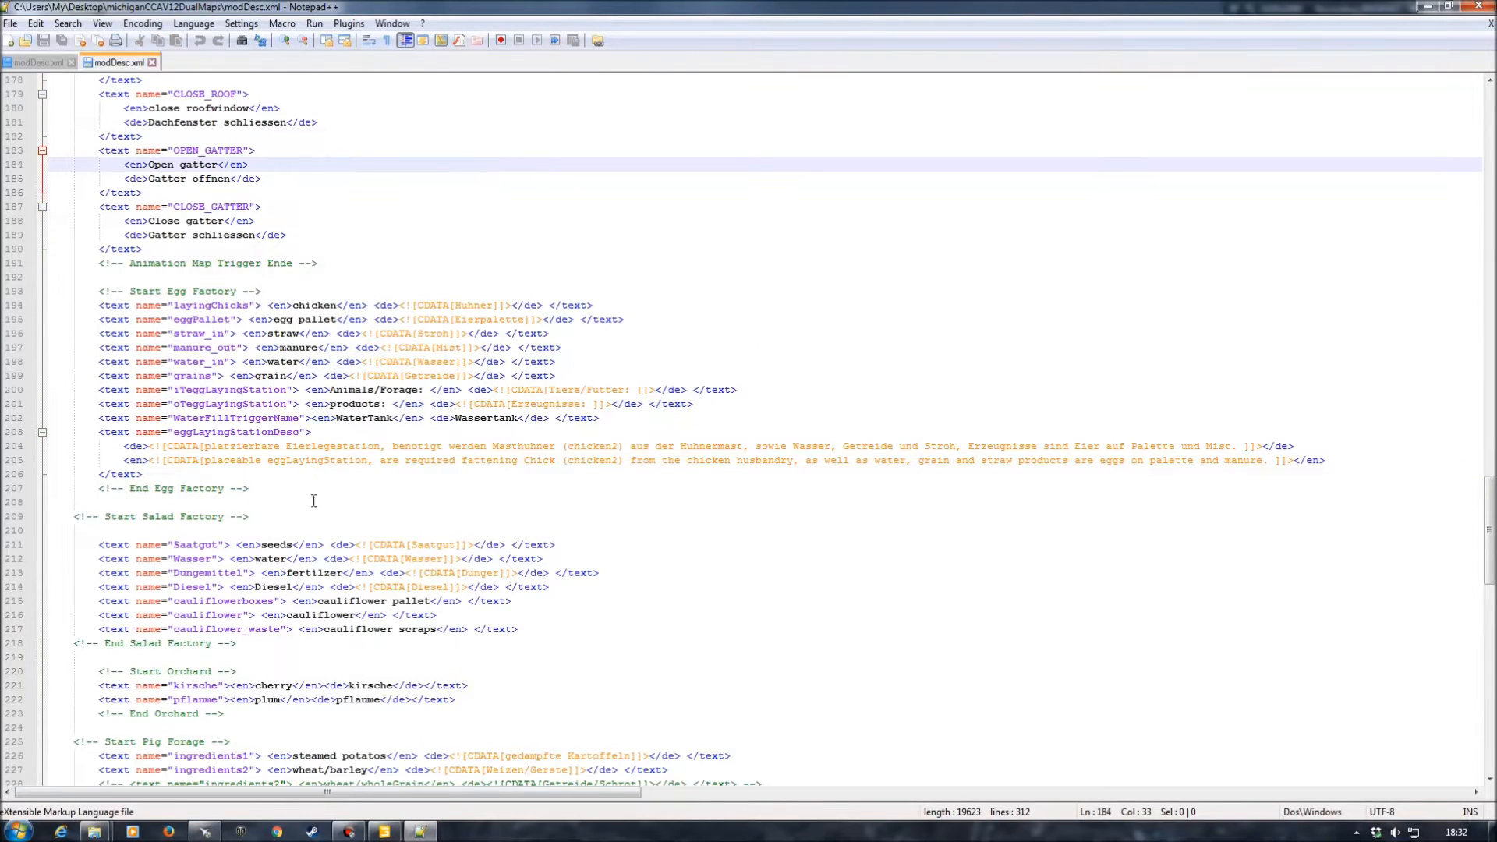
{"action": "scroll", "coordinate": [396, 521], "scroll_direction": "down", "scroll_amount": 15}
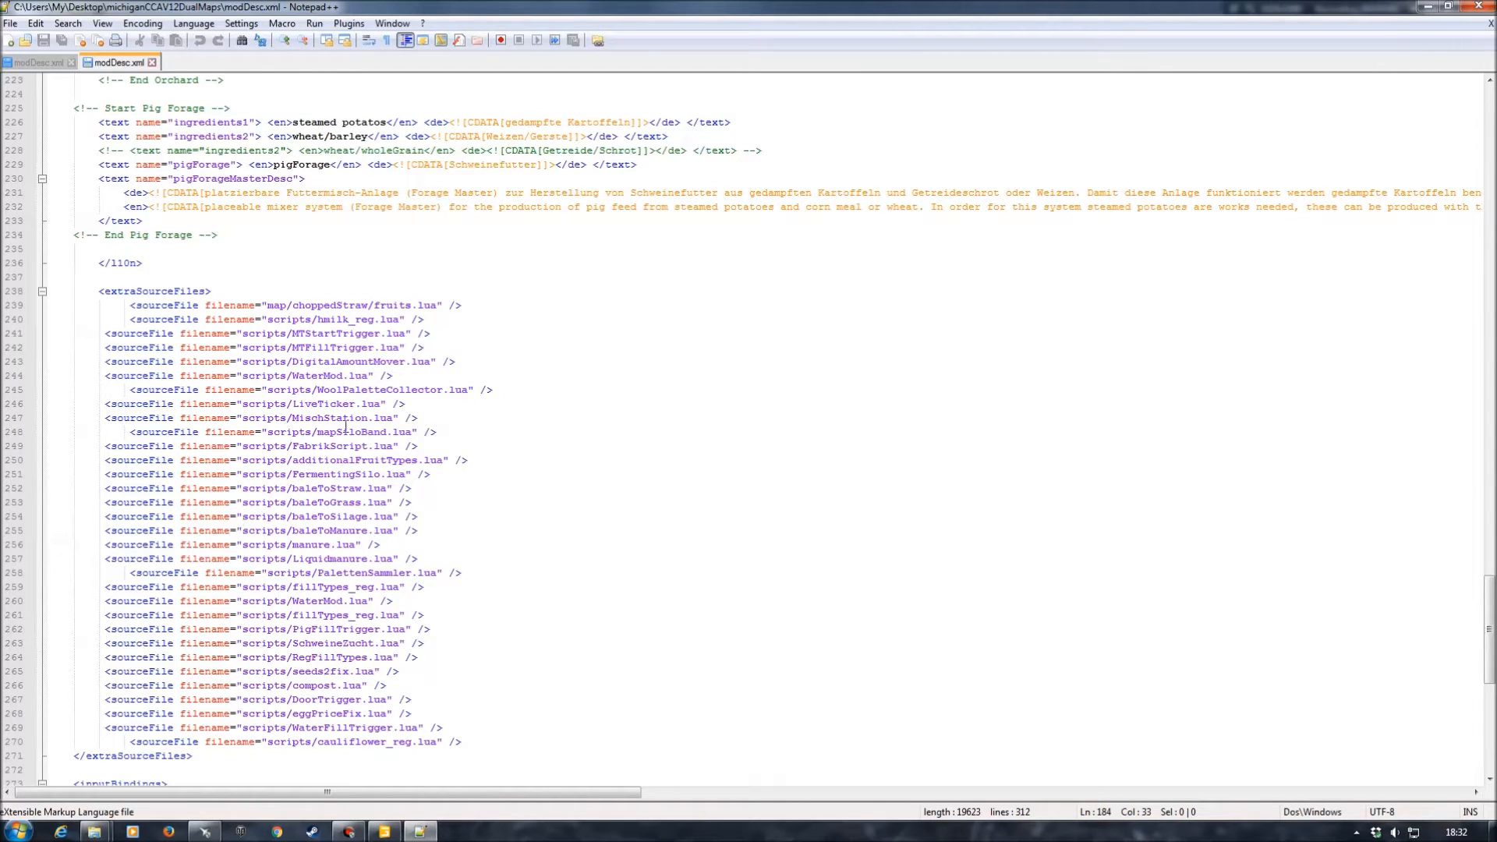
{"action": "left_click_drag", "start_coordinate": [105, 724], "coordinate": [450, 729]}
{"action": "key", "text": "ctrl+c"}
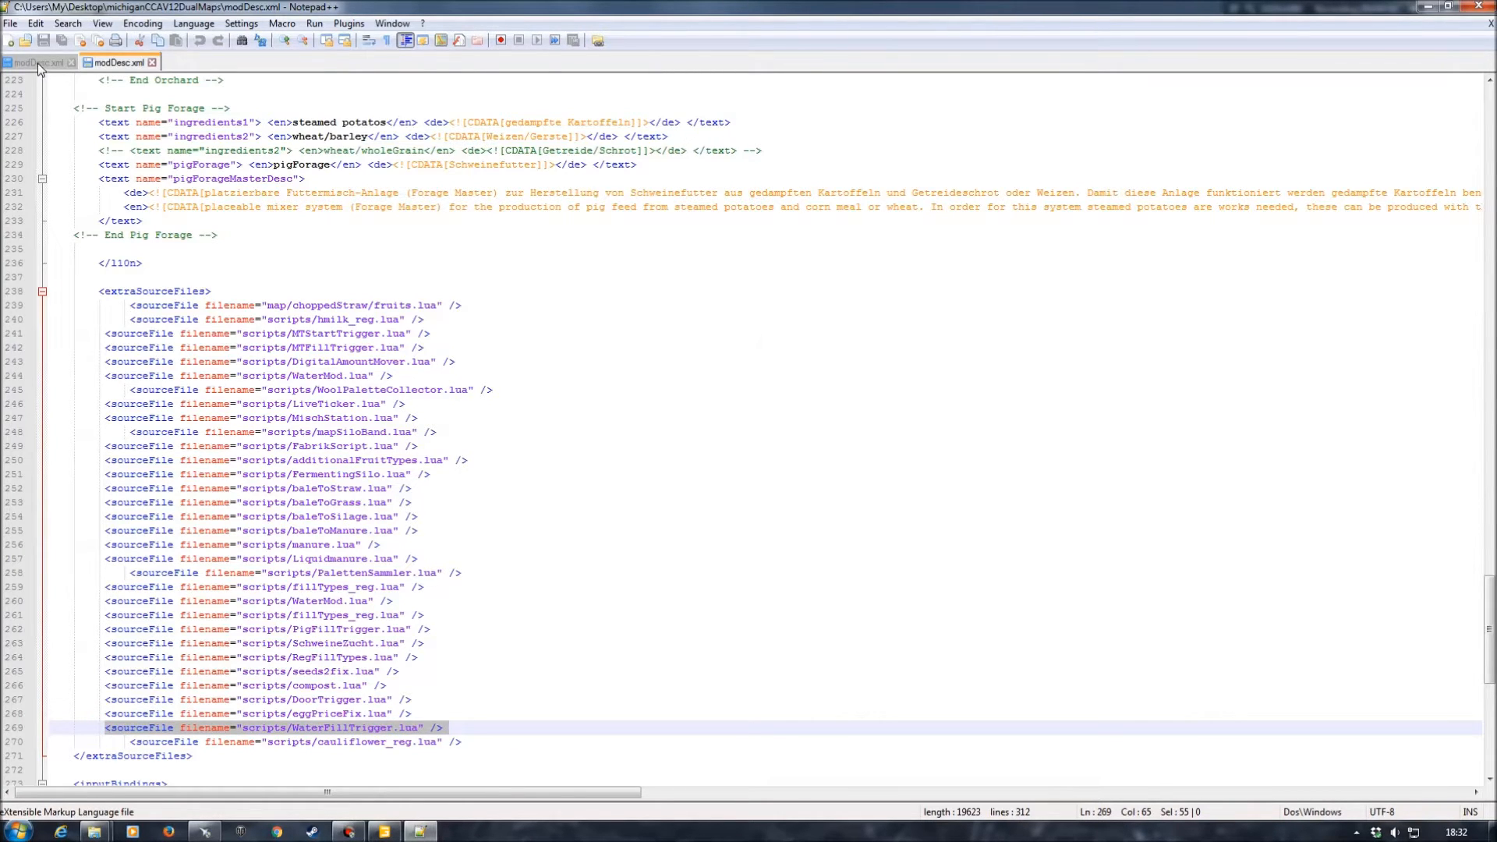
Paste the WaterFillTrigger.lua line below the addBaleTypes.lua entry in the AmericanFarms modDesc.xml extraSourceFiles section and save the file.
{"action": "key", "text": "ctrl+Tab"}
{"action": "scroll", "coordinate": [241, 550], "scroll_direction": "down", "scroll_amount": 4}
{"action": "scroll", "coordinate": [241, 549], "scroll_direction": "down", "scroll_amount": 20}
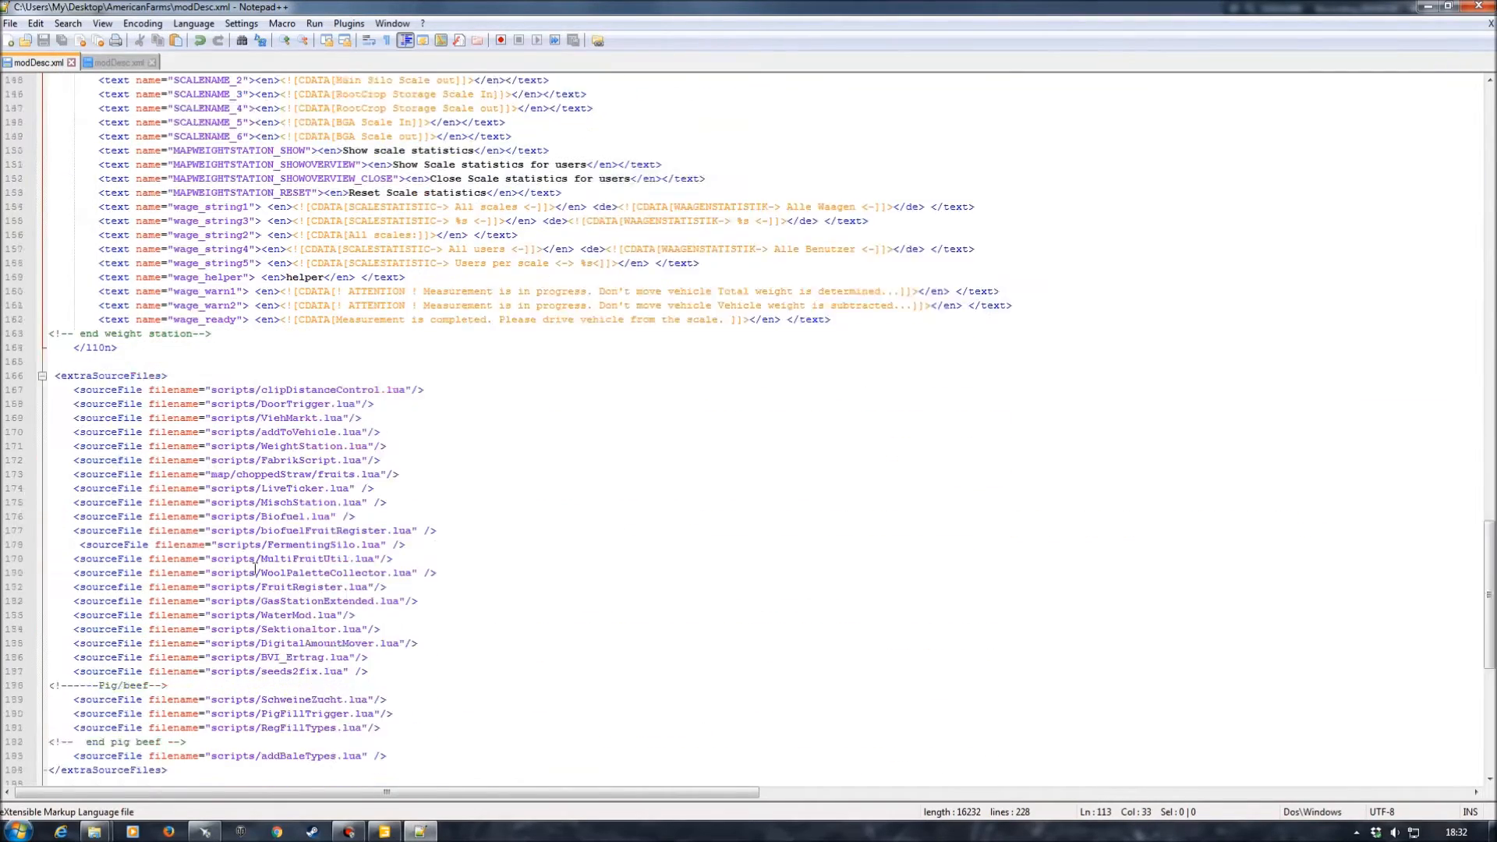
{"action": "left_click", "coordinate": [395, 586]}
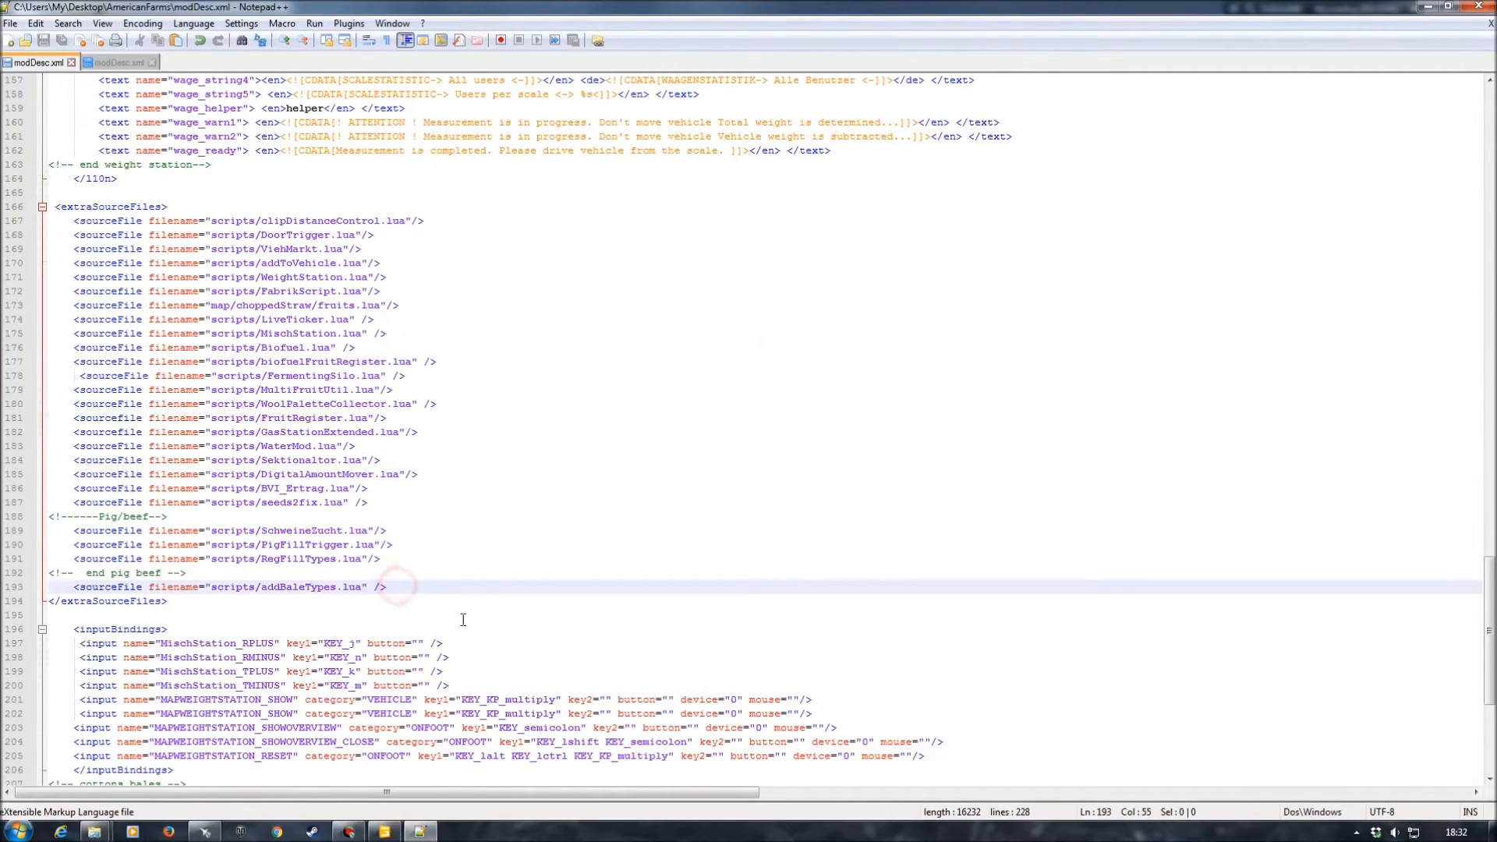
{"action": "key", "text": "Return"}
{"action": "key", "text": "ctrl+v"}
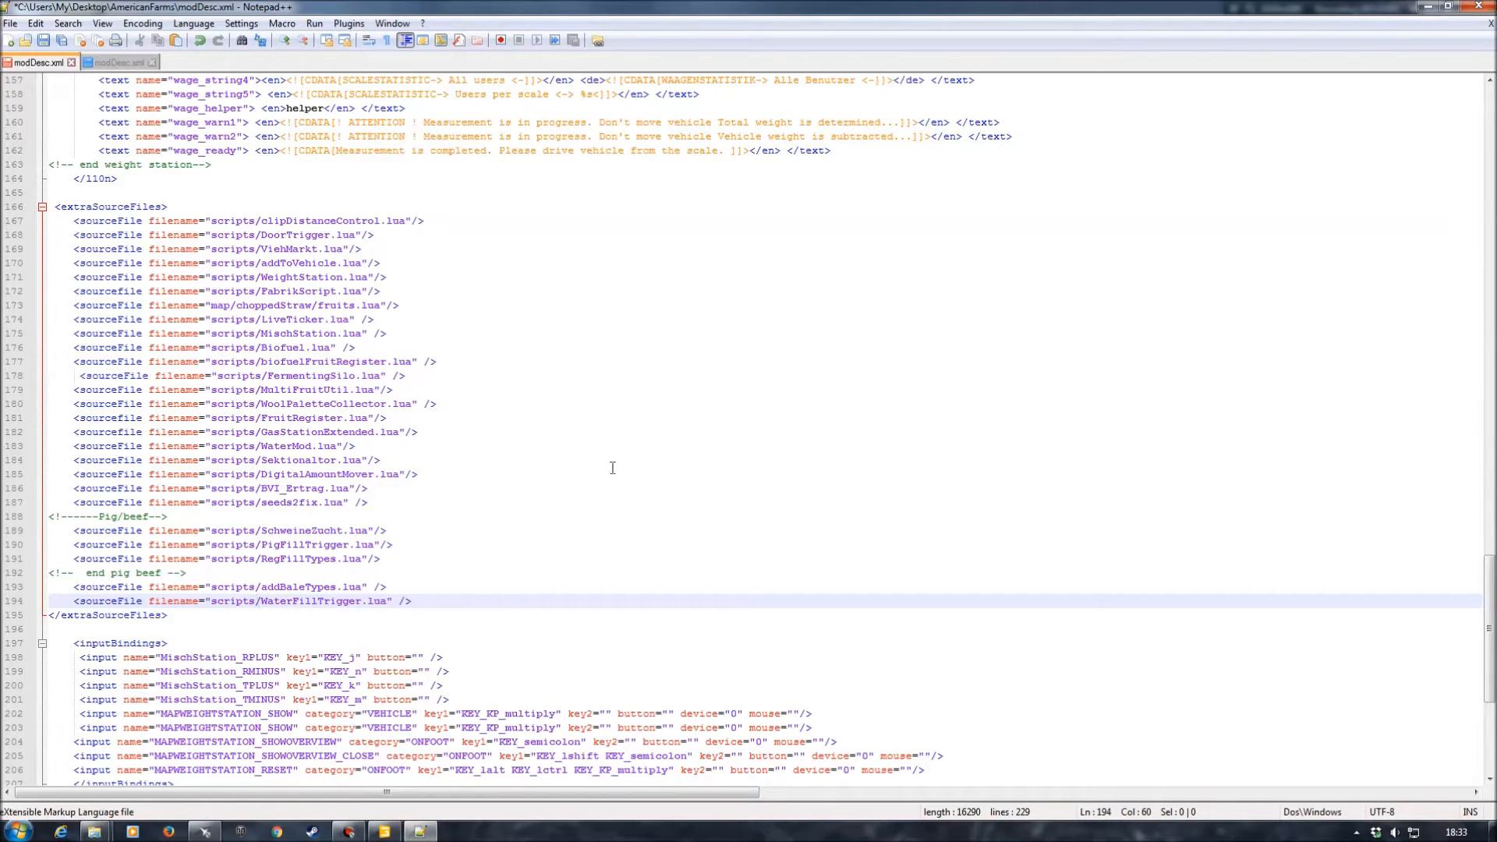
{"action": "left_click", "coordinate": [44, 40]}
Minimize Notepad++ and the Michigan folder window, return to the AmericanFarms root folder, and switch to GIANTS Editor.
{"action": "left_click", "coordinate": [1430, 6]}
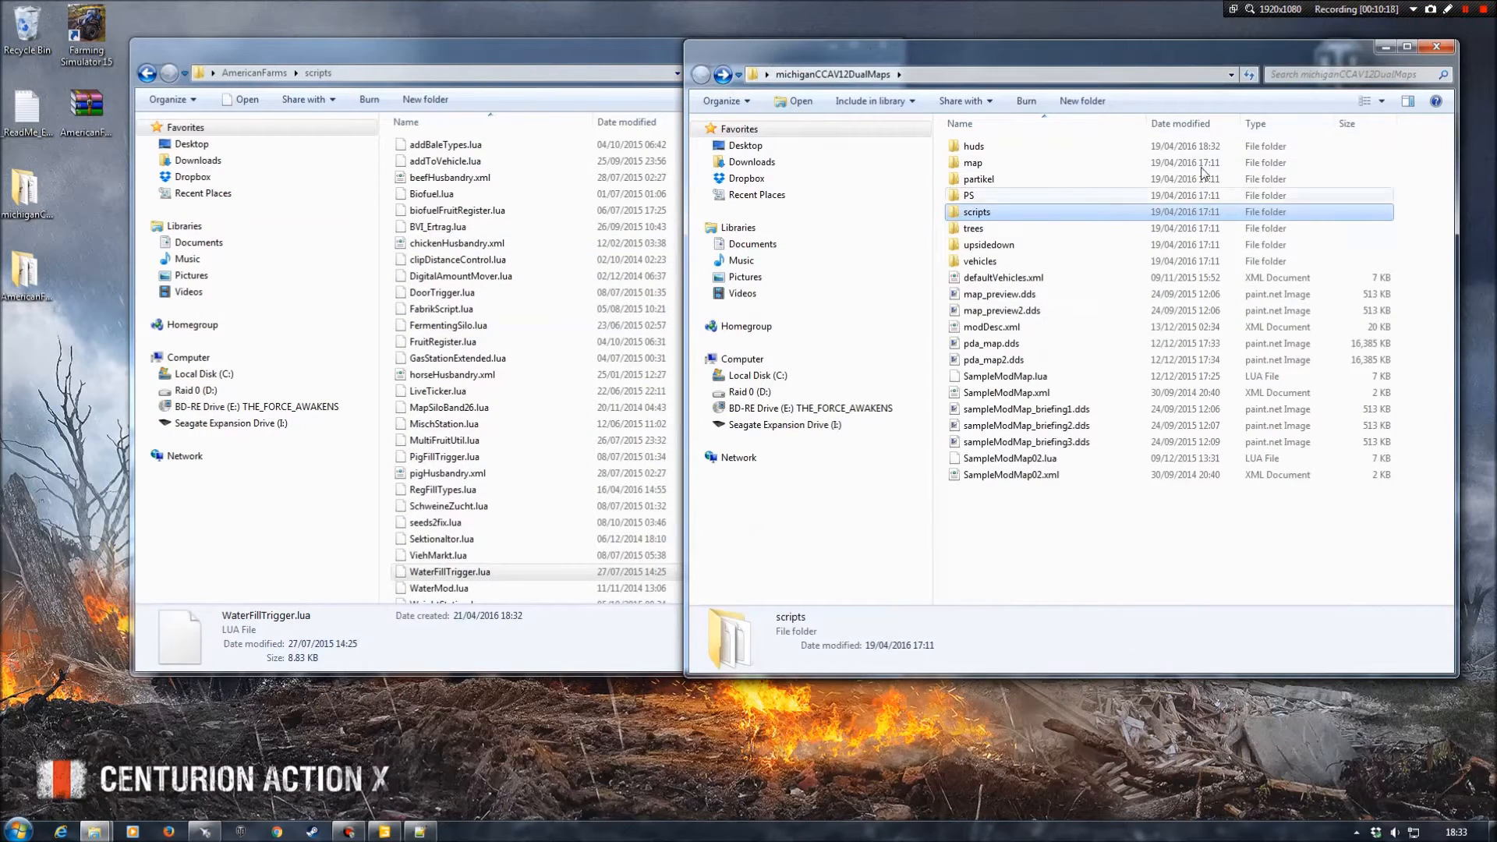
{"action": "left_click", "coordinate": [1385, 46]}
{"action": "left_click_drag", "start_coordinate": [454, 48], "coordinate": [618, 90]}
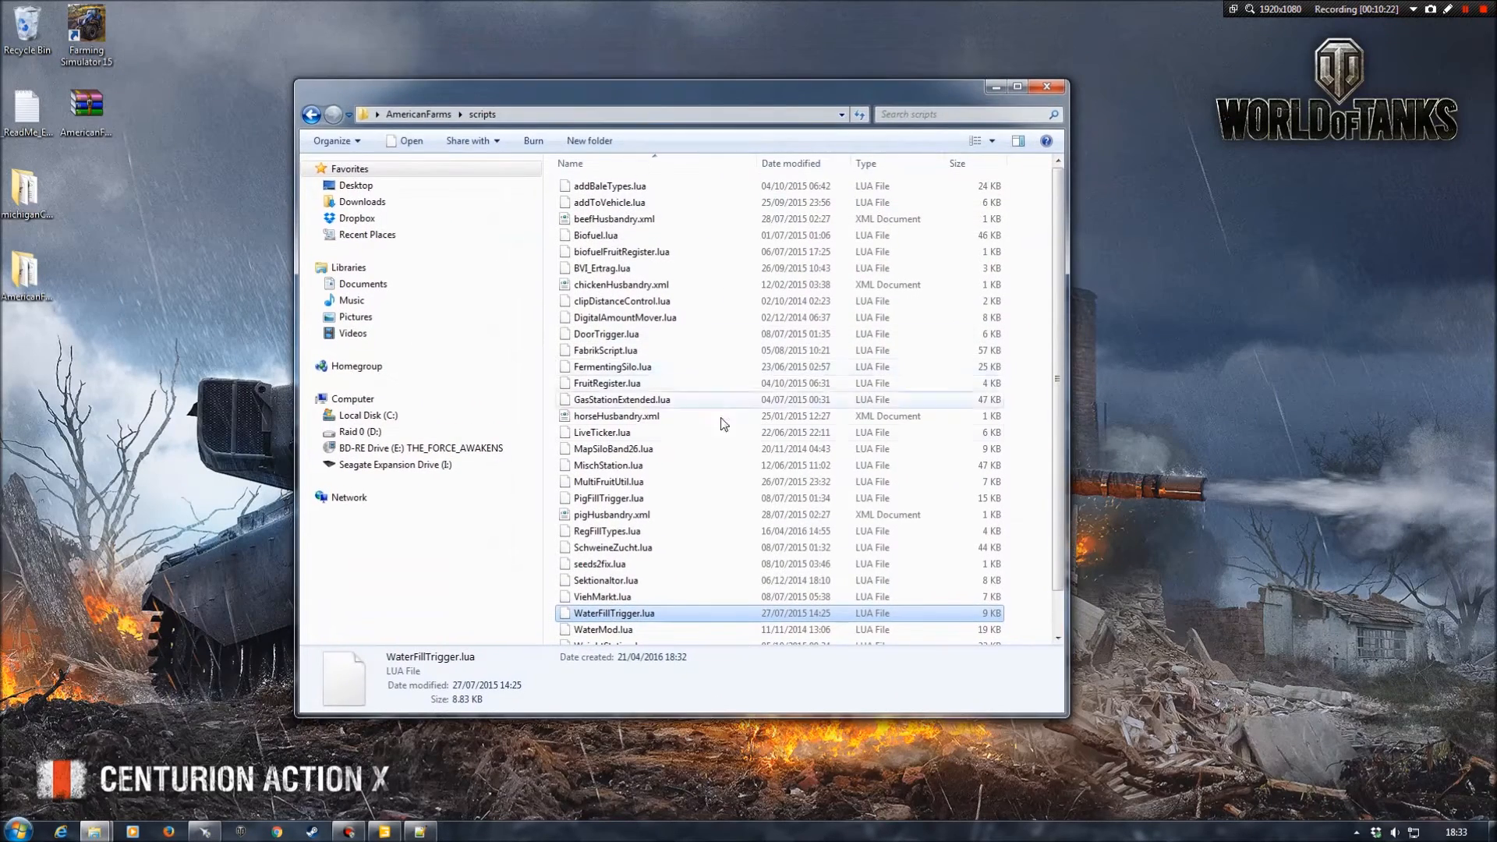
{"action": "key", "text": "BackSpace"}
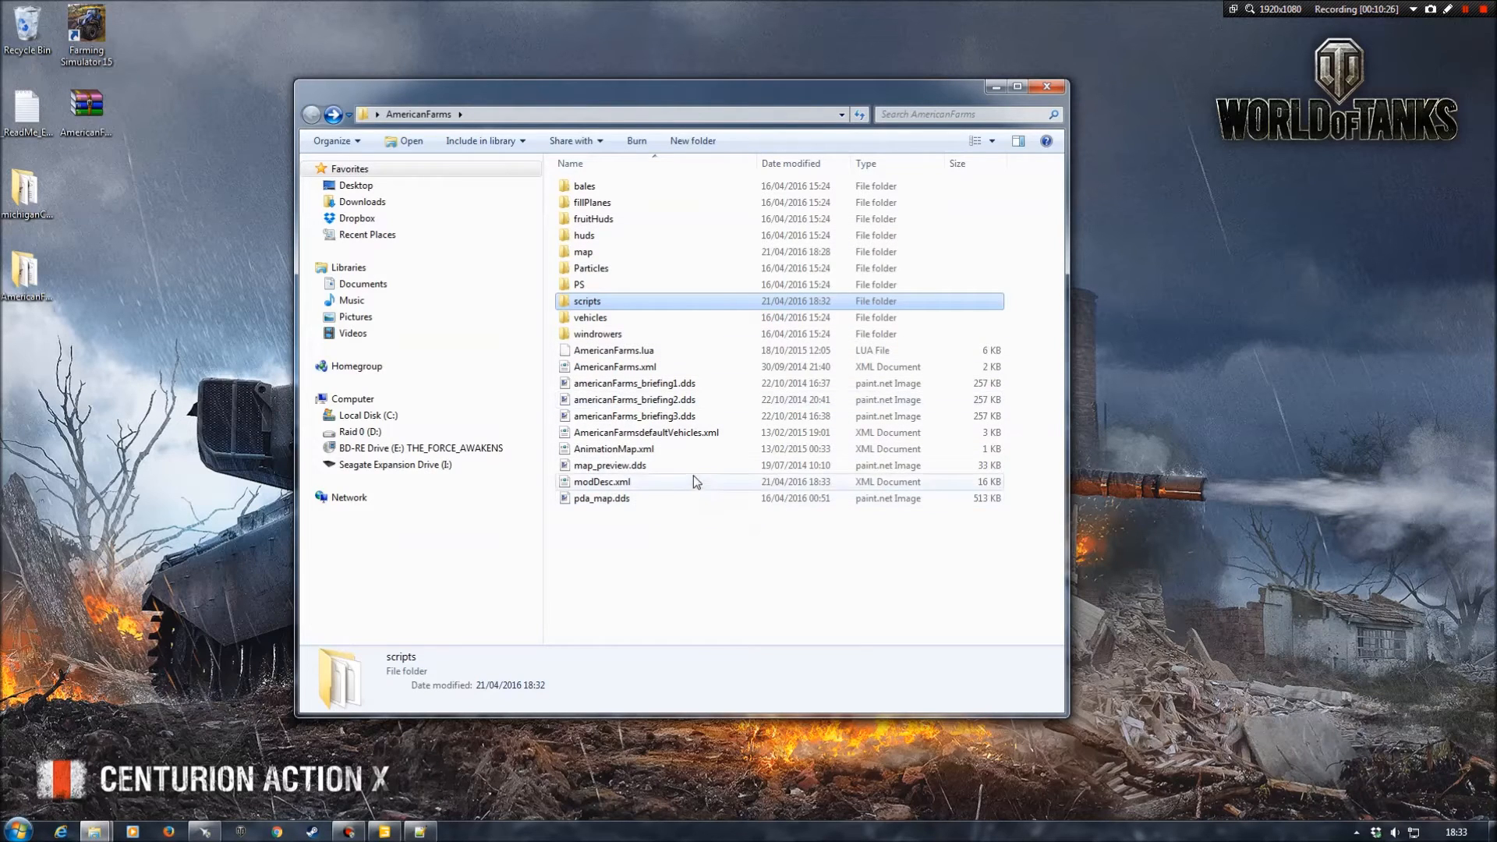
{"action": "left_click", "coordinate": [384, 833]}
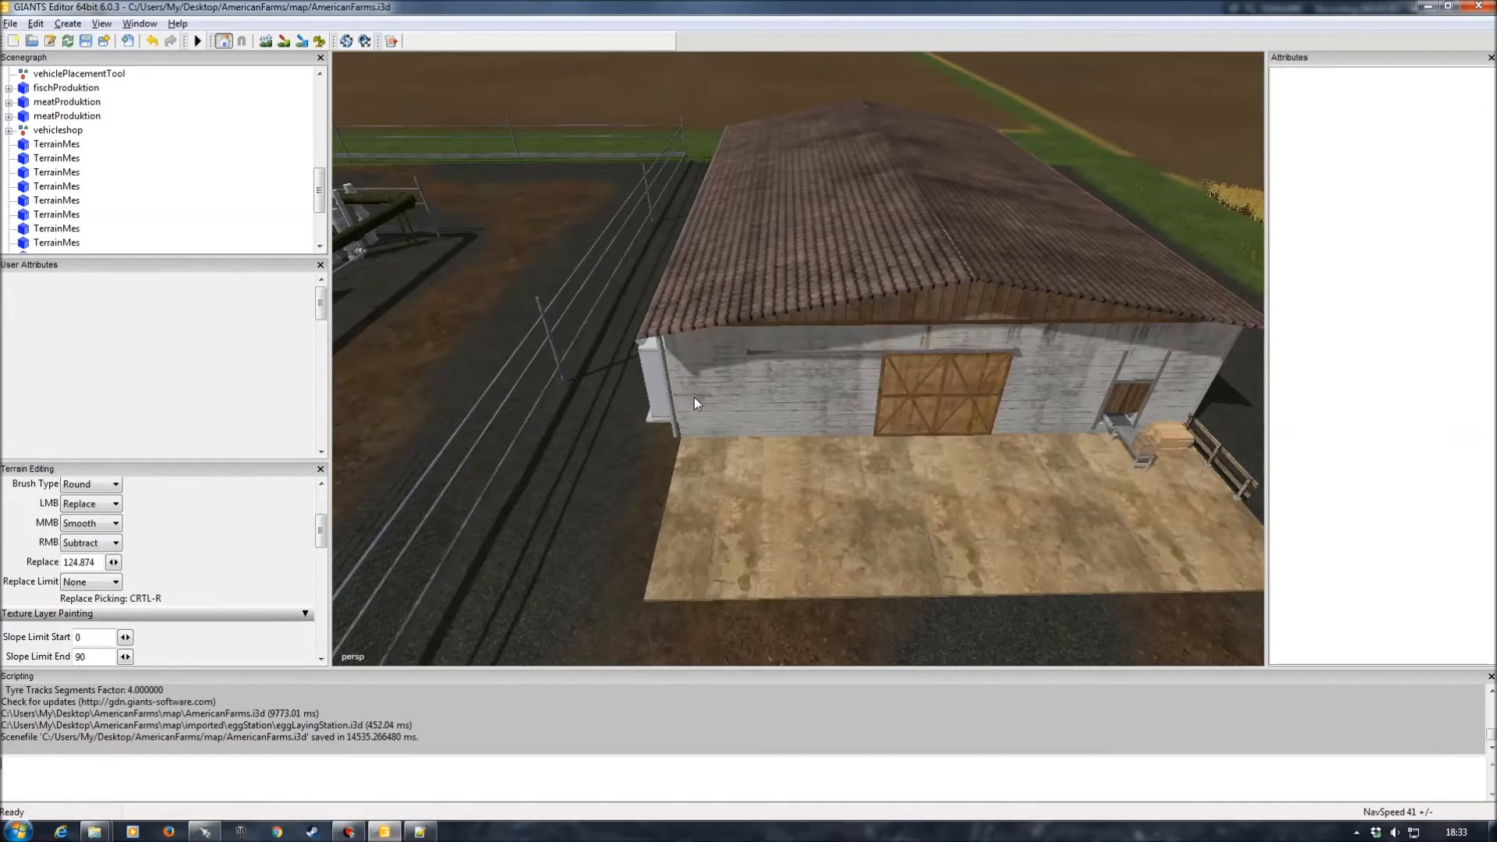
Select the palletSpawner in front of the egg laying station and close the Terrain Editing panel.
{"action": "left_click_drag", "start_coordinate": [699, 405], "coordinate": [668, 363], "text": "alt"}
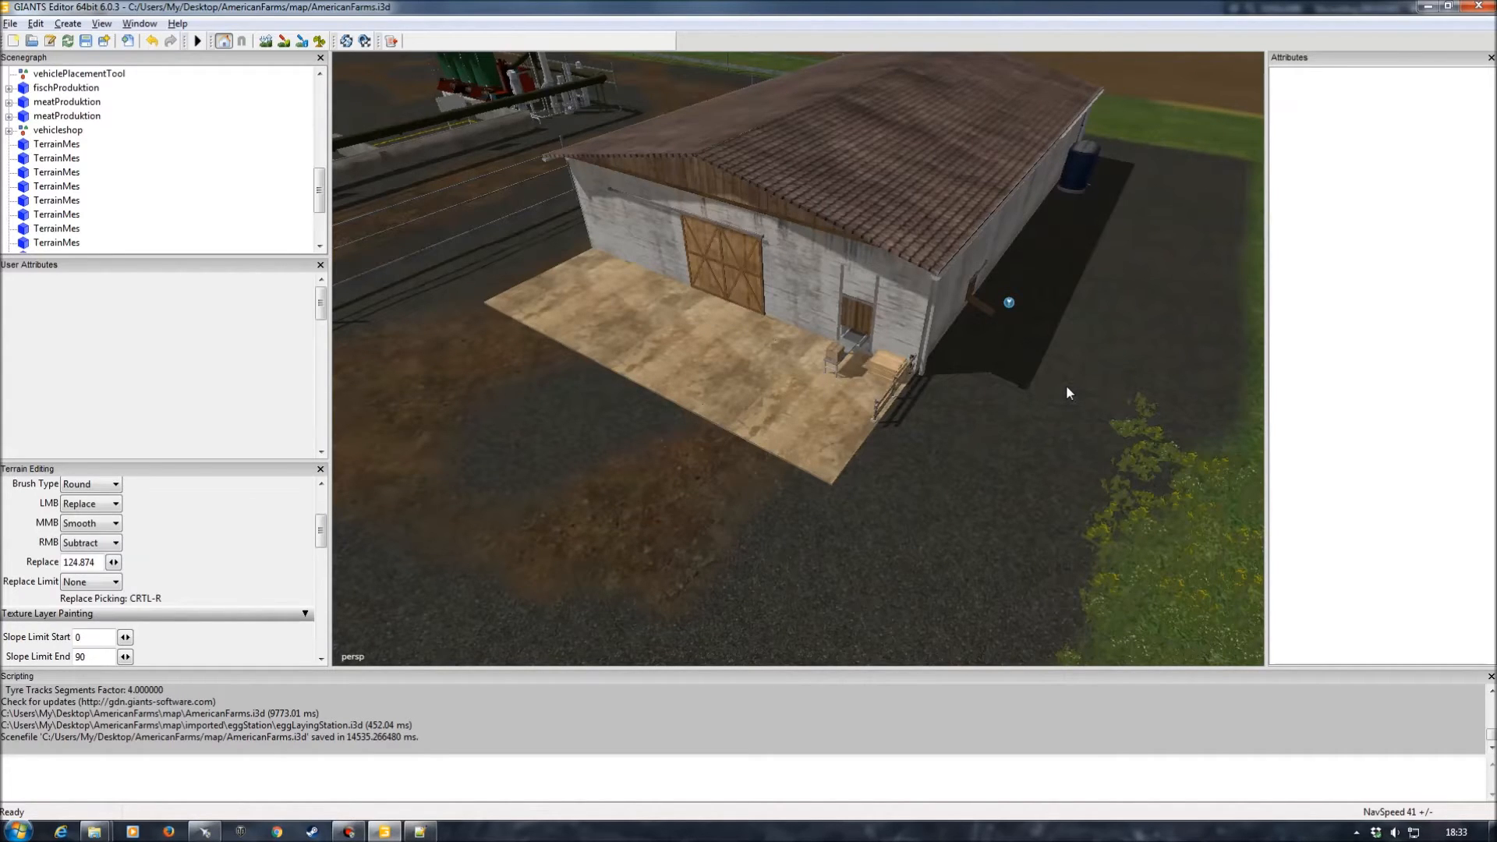
{"action": "left_click_drag", "start_coordinate": [800, 310], "coordinate": [811, 359], "text": "alt"}
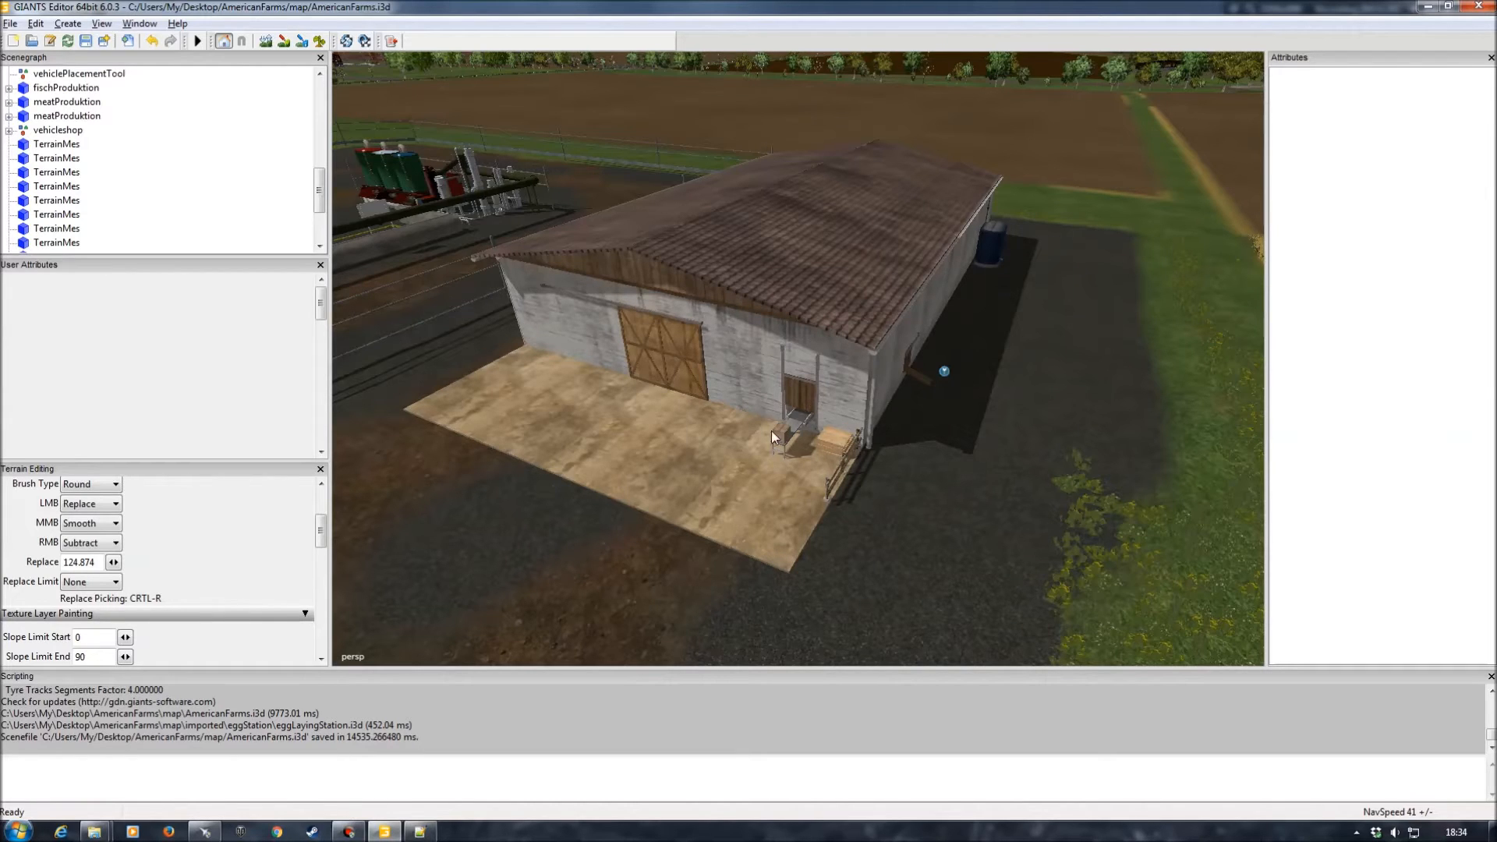
{"action": "left_click", "coordinate": [770, 474]}
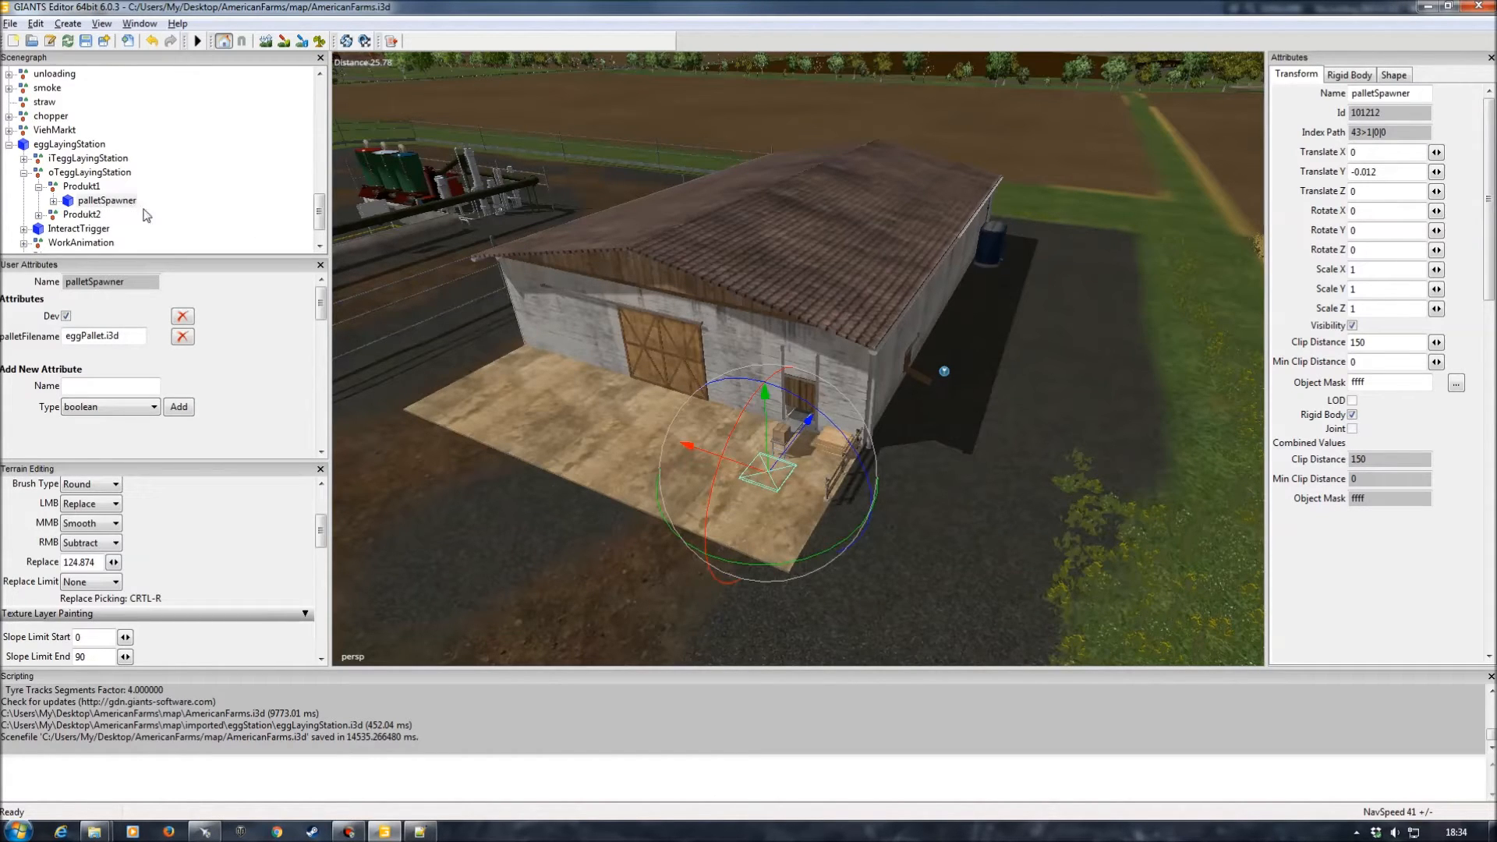
{"action": "left_click", "coordinate": [321, 468]}
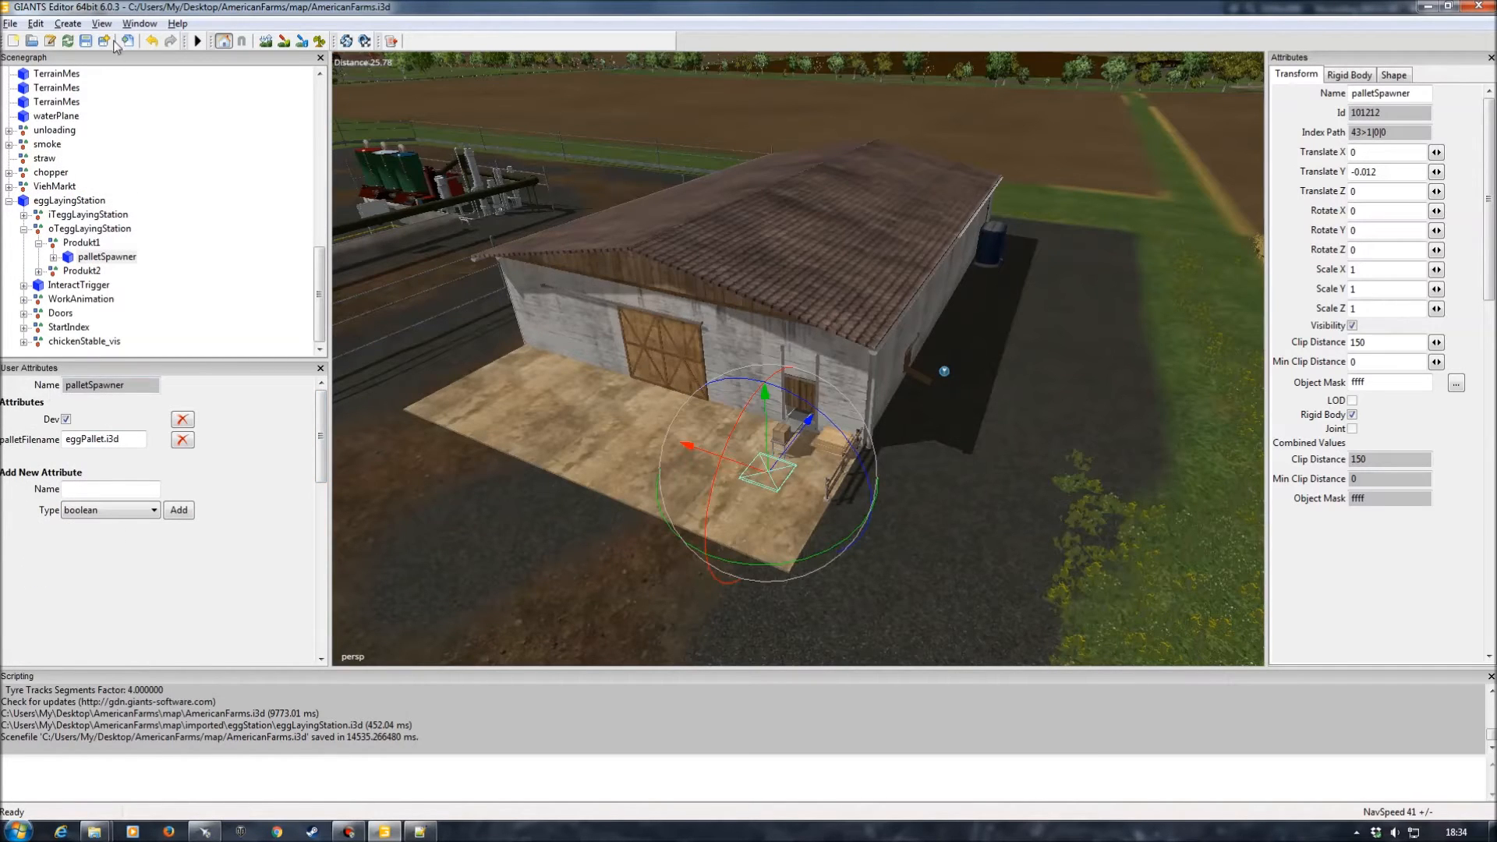
{"action": "left_click", "coordinate": [139, 23]}
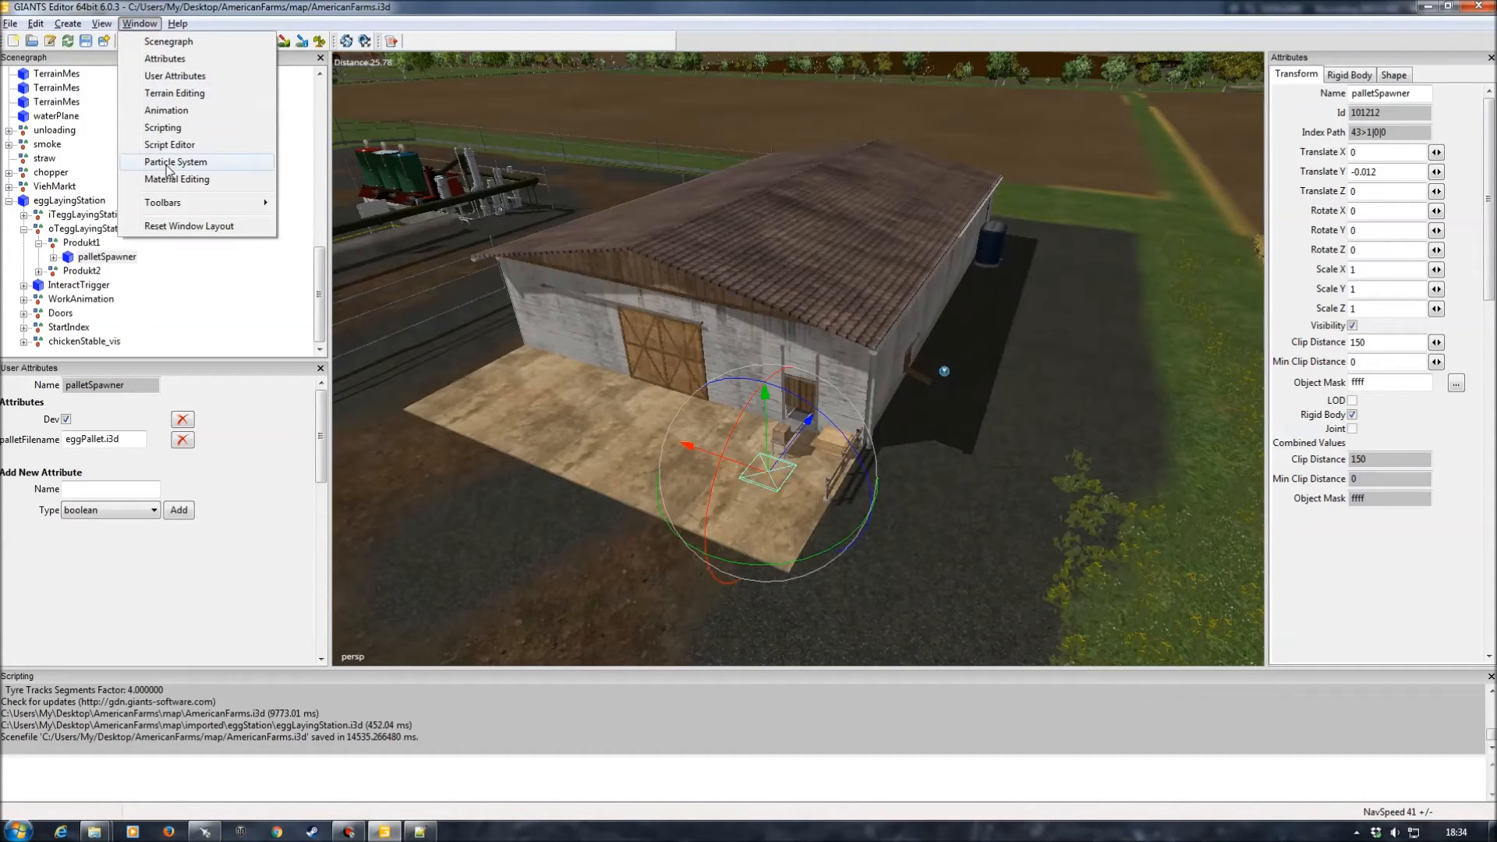
{"action": "left_click", "coordinate": [259, 433]}
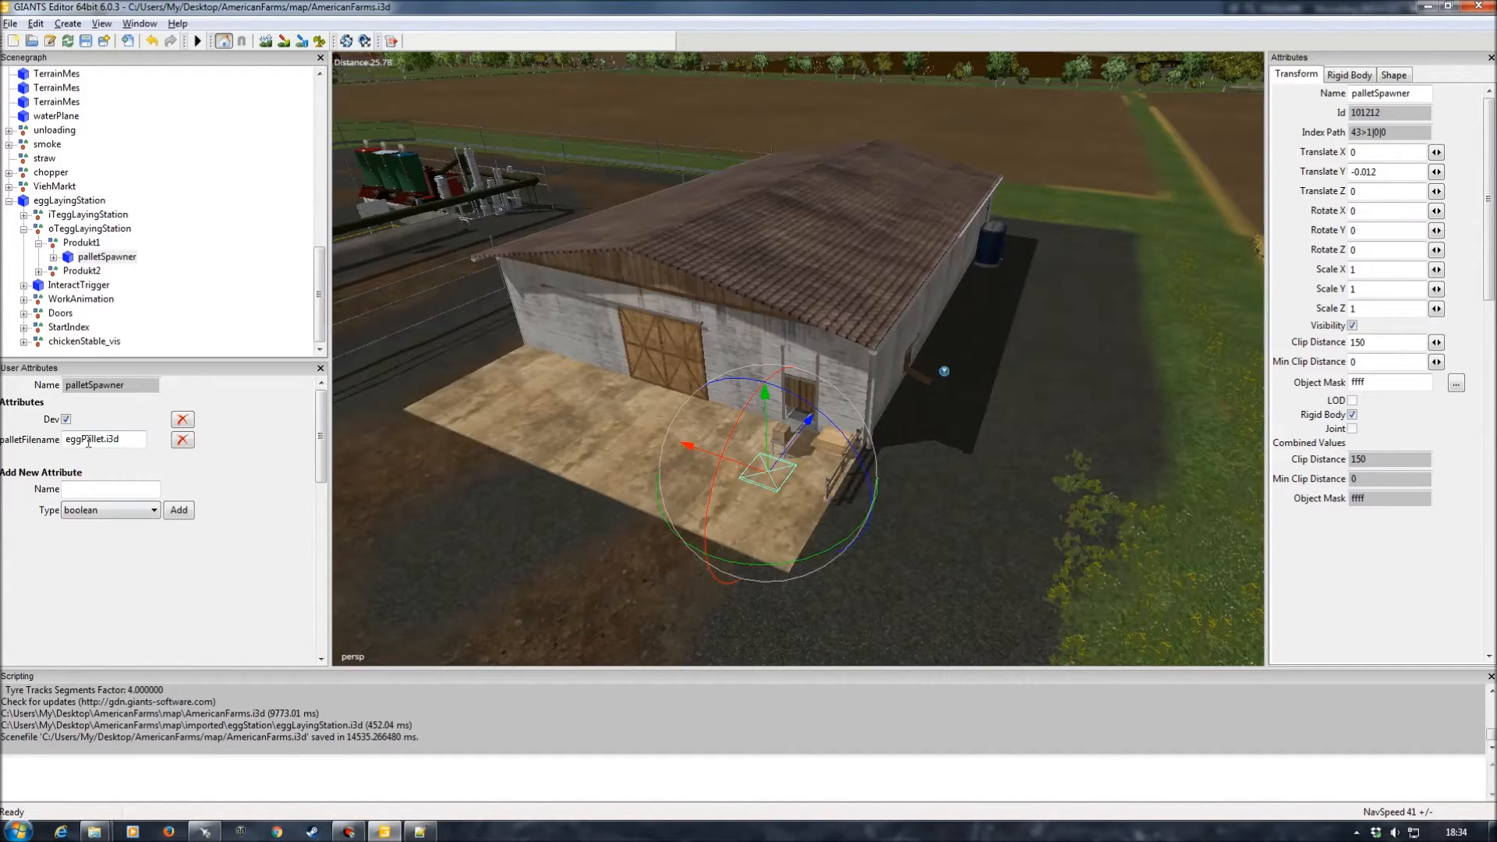
Open map/imported/eggStation inside the AmericanFarms folder to check the location of eggPallet.i3d.
{"action": "left_click", "coordinate": [93, 831]}
{"action": "left_click", "coordinate": [269, 754]}
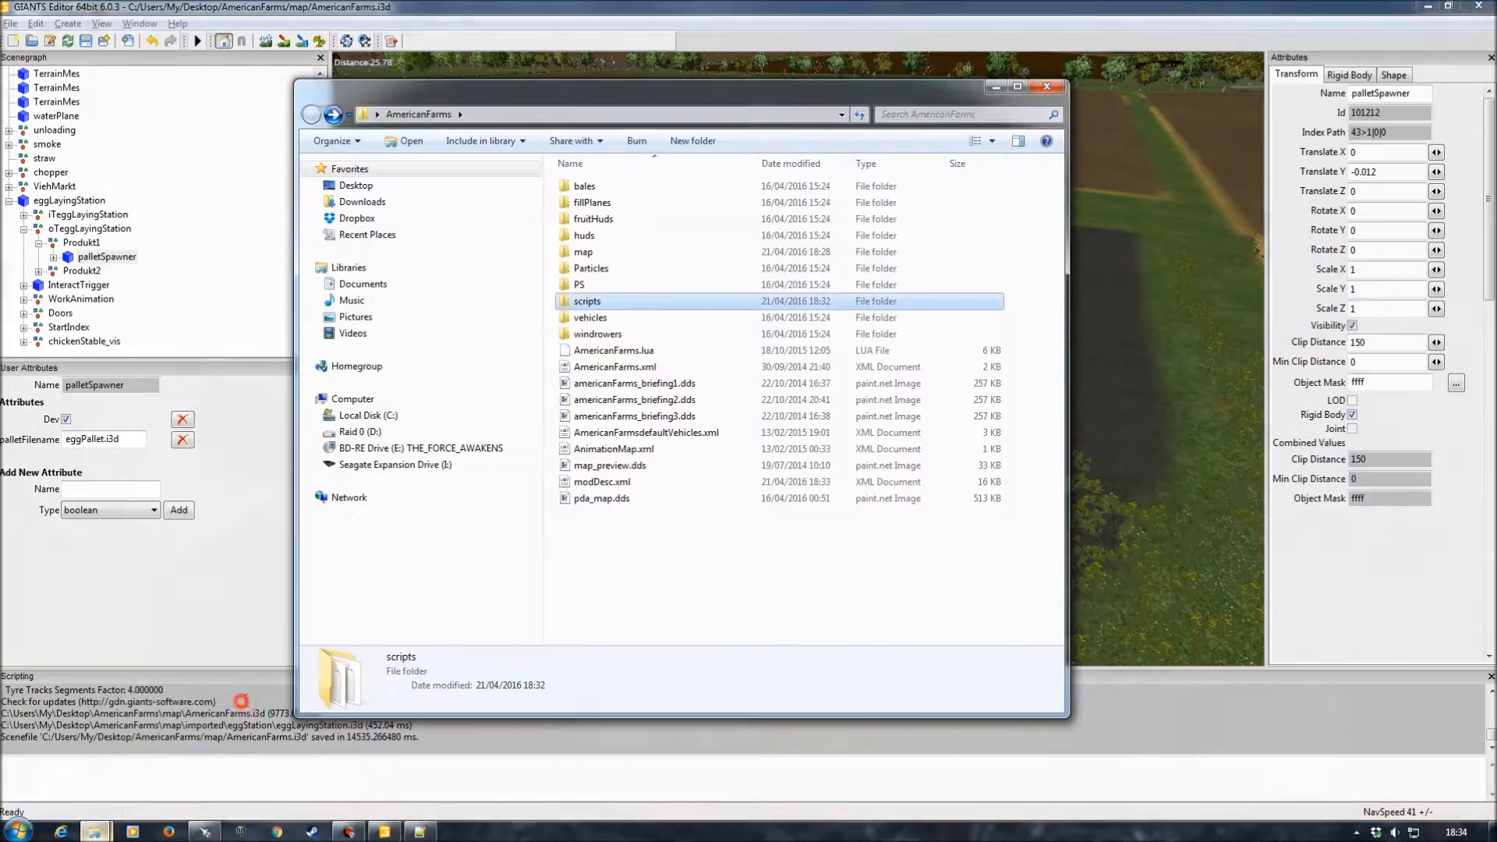
{"action": "double_click", "coordinate": [593, 252]}
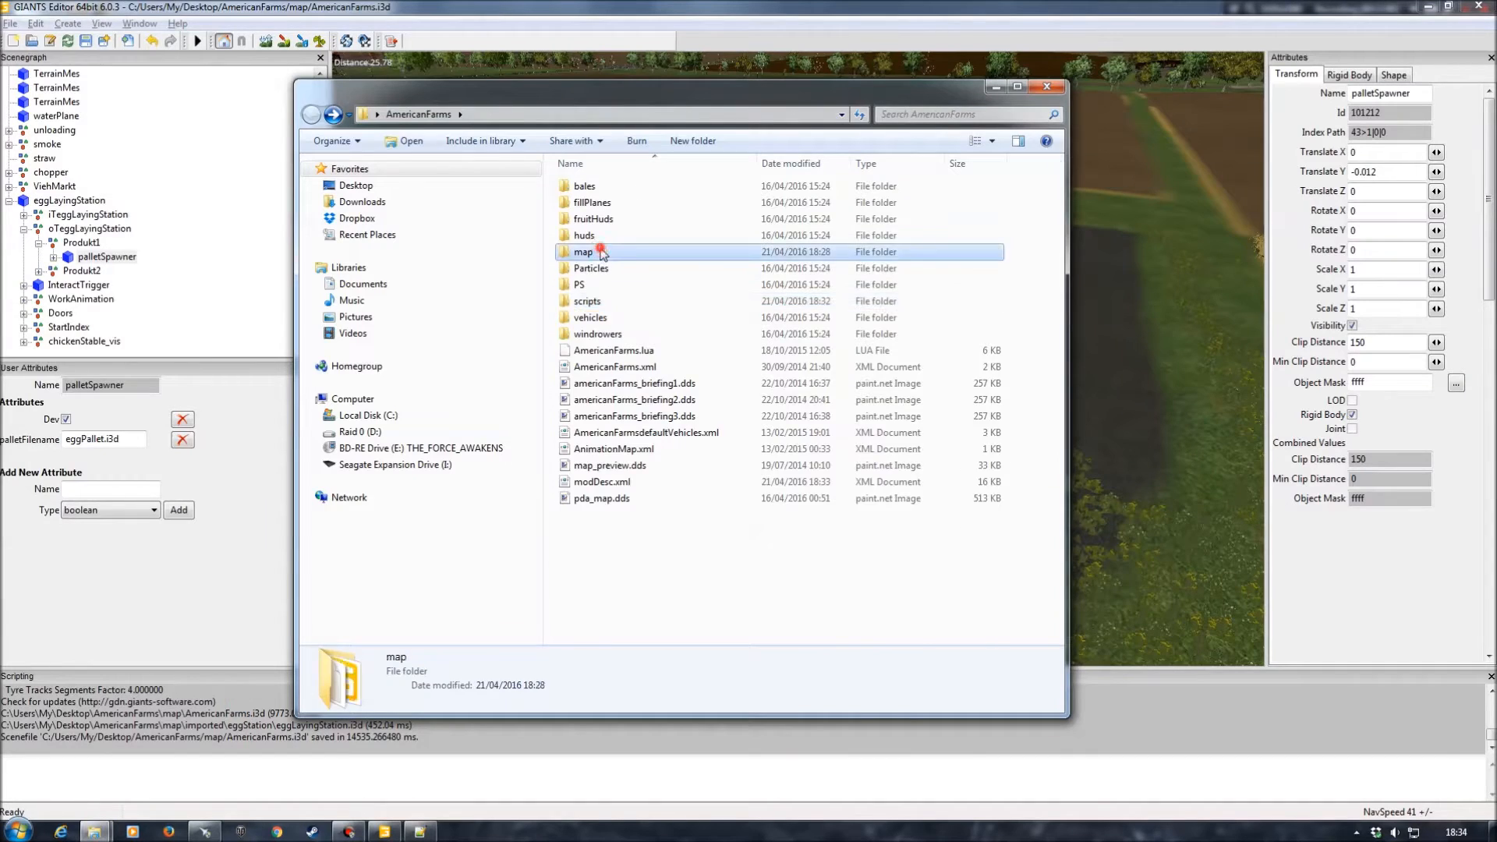
{"action": "double_click", "coordinate": [605, 237]}
{"action": "double_click", "coordinate": [600, 188]}
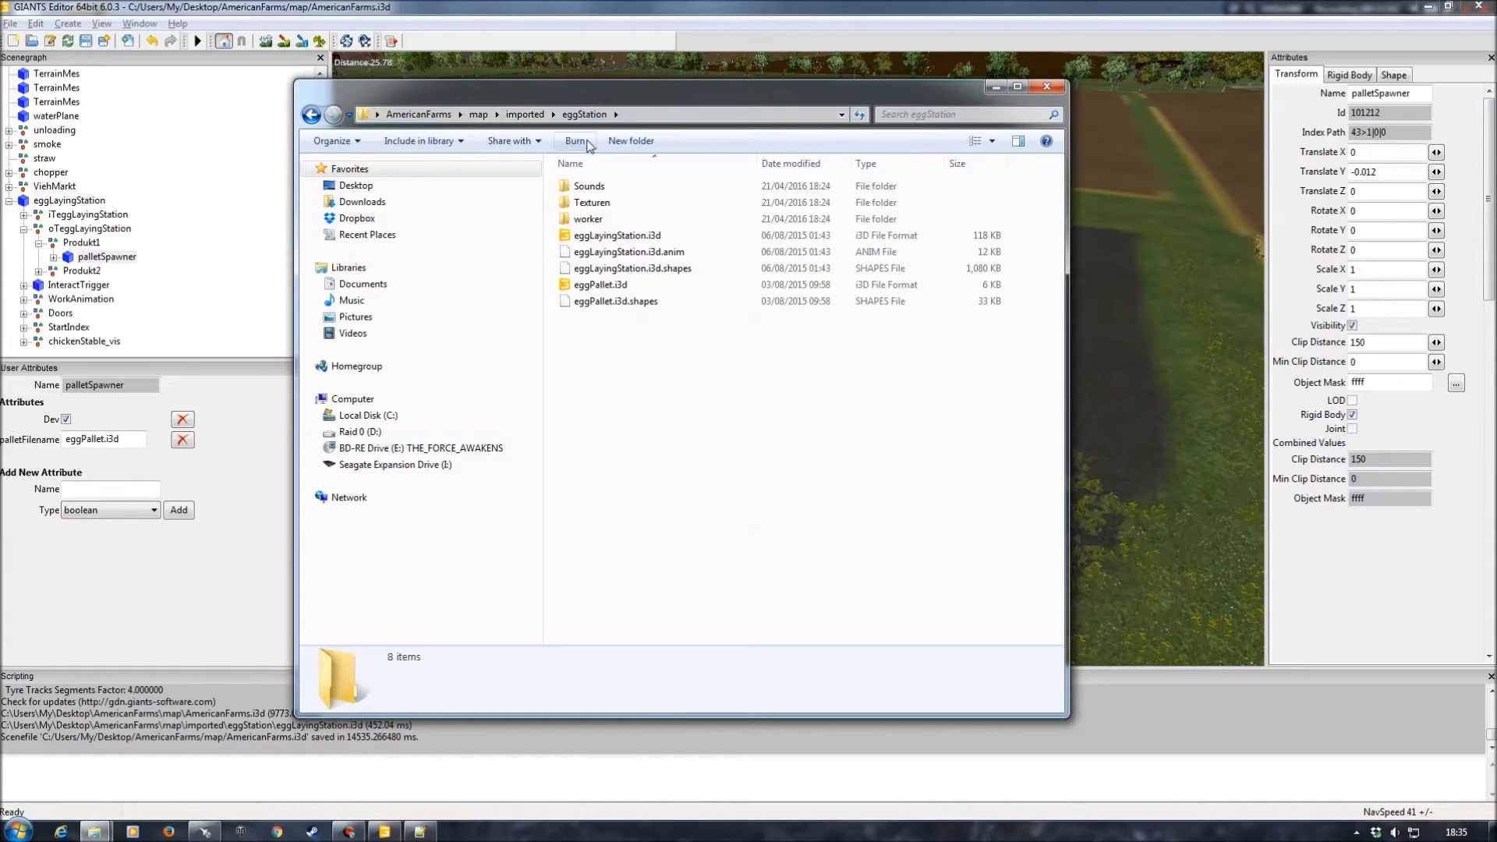
Set the palletSpawner's palletFilename attribute to map/imported/eggStation/eggPallet.i3d, deselect the object and save the map.
{"action": "left_click", "coordinate": [67, 439]}
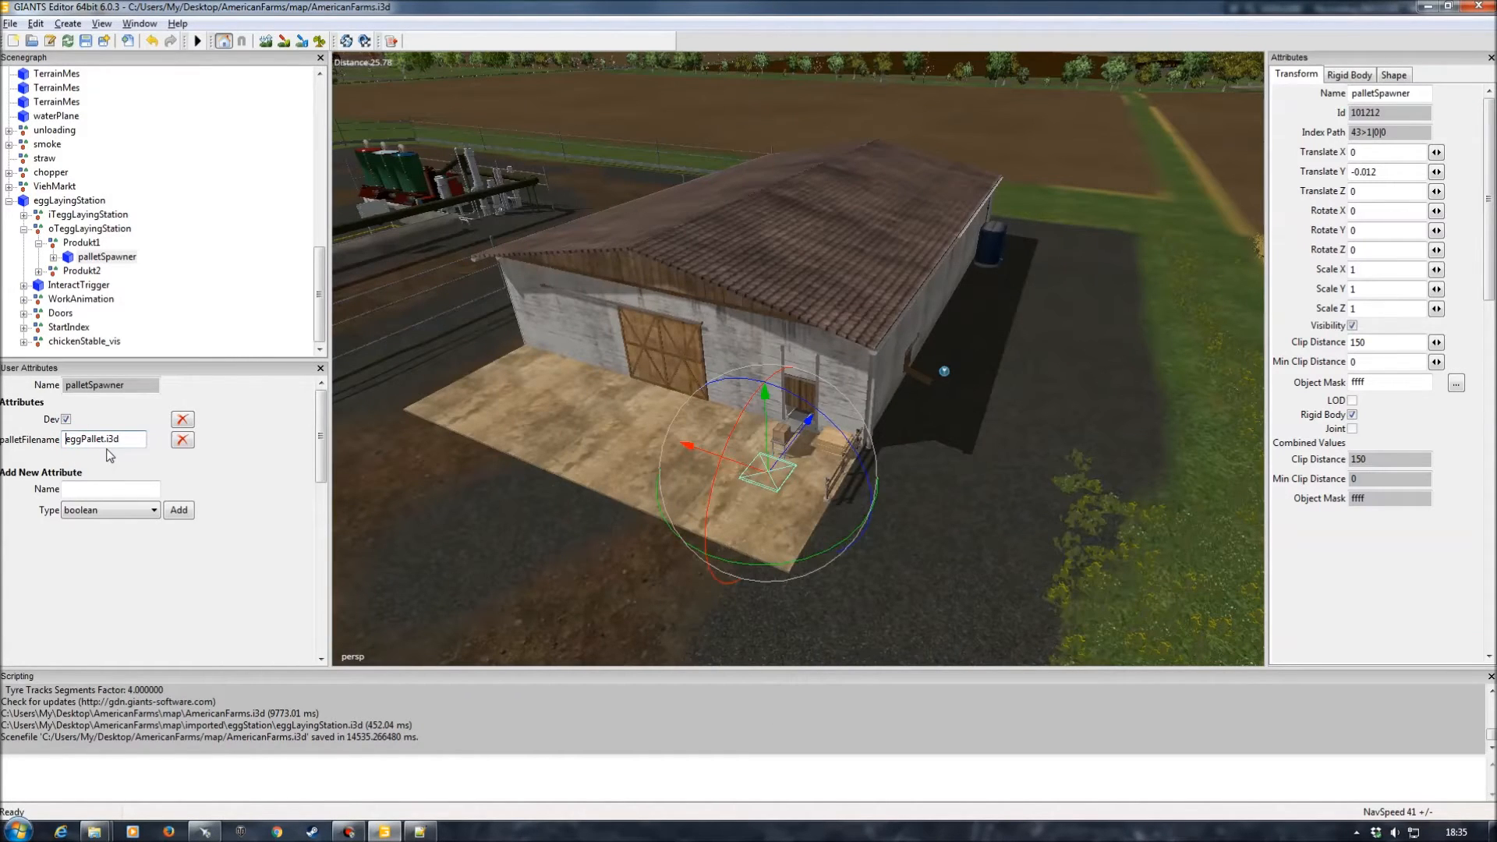
{"action": "type", "text": "m"}
{"action": "type", "text": "ap/"}
{"action": "type", "text": "impor"}
{"action": "type", "text": "ted"}
{"action": "type", "text": "/eggS"}
{"action": "type", "text": "tation"}
{"action": "type", "text": "/egg"}
{"action": "key", "text": "Tab"}
{"action": "left_click", "coordinate": [222, 270]}
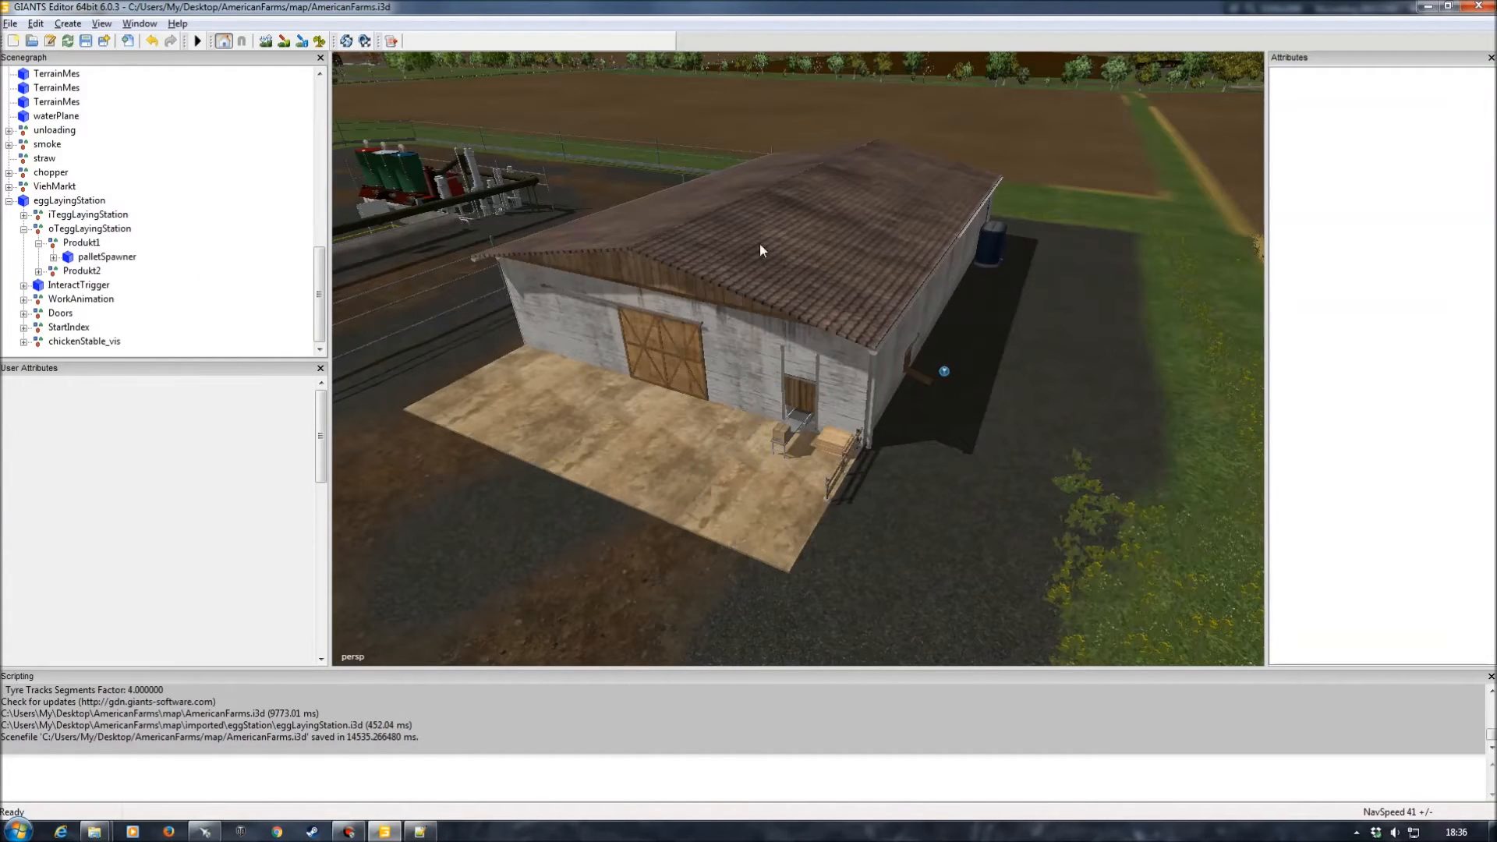
{"action": "left_click", "coordinate": [85, 40]}
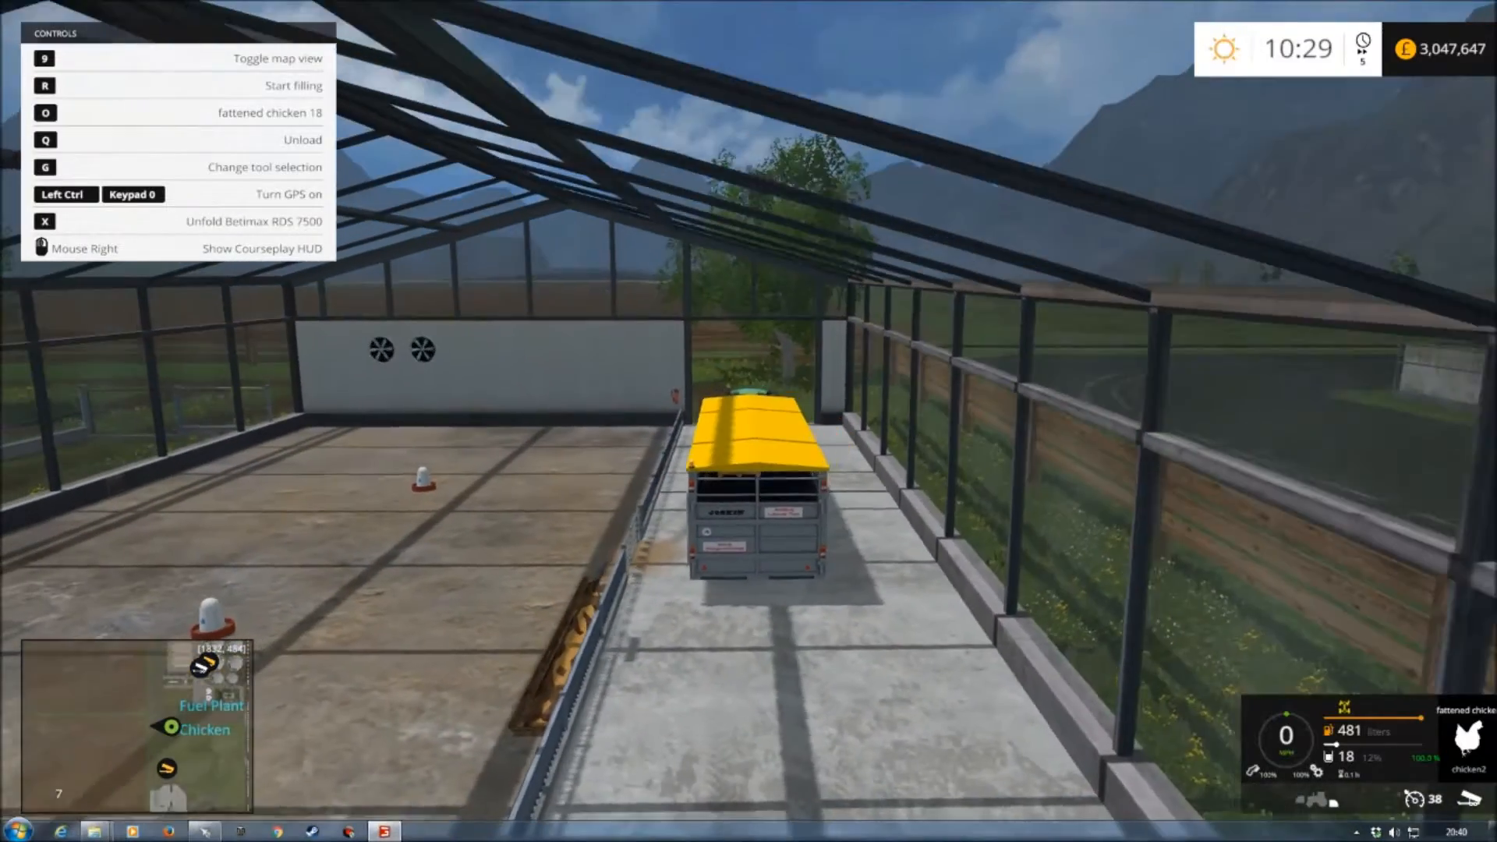
In the game, load fattened chickens into the Joskin livestock trailer, stop filling, and check the trailer's location on the map.
{"action": "key", "text": "r"}
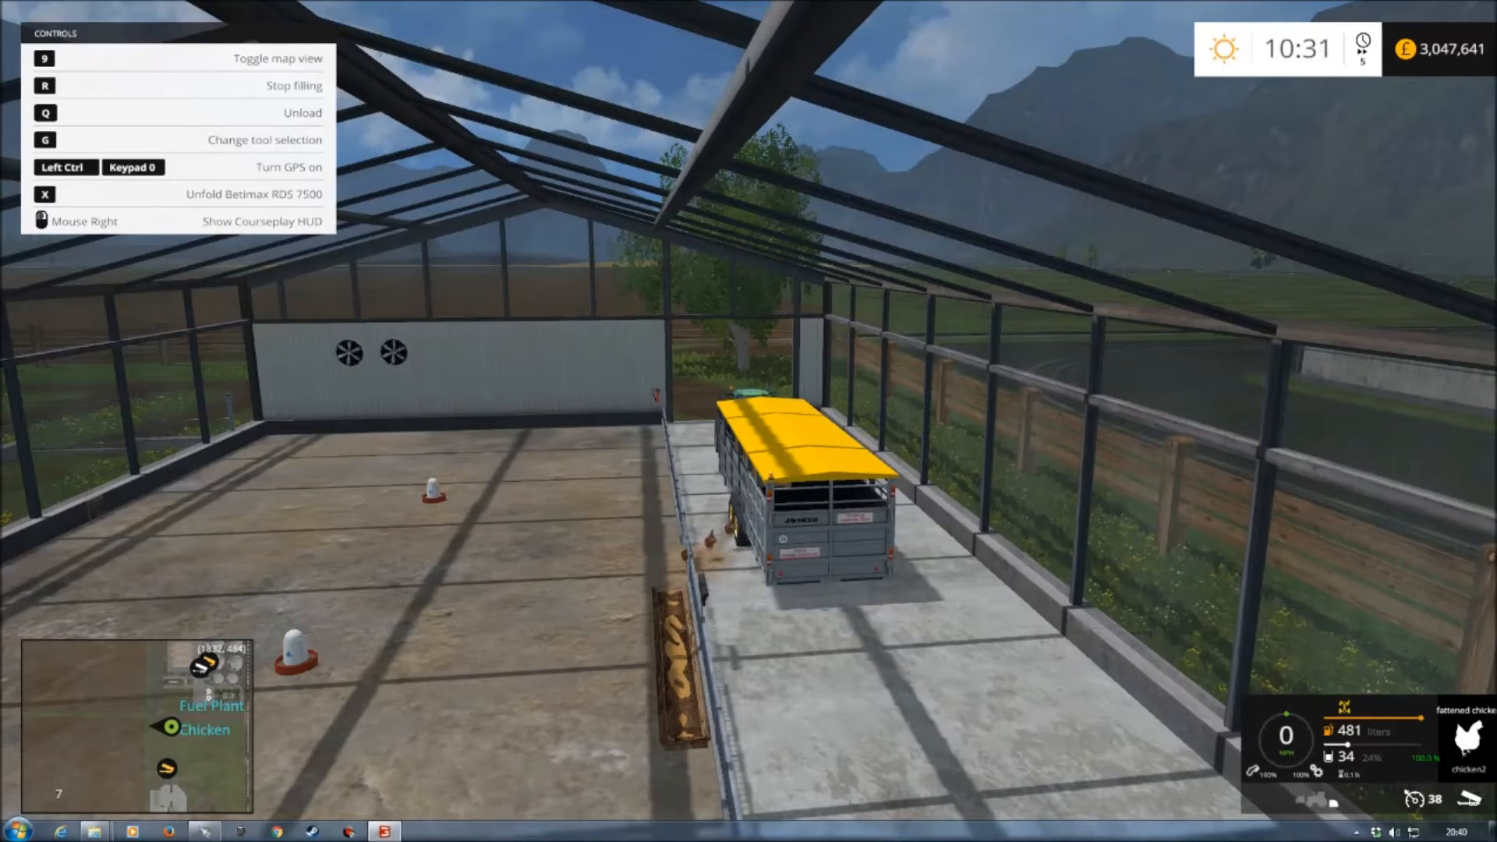
{"action": "key", "text": "r"}
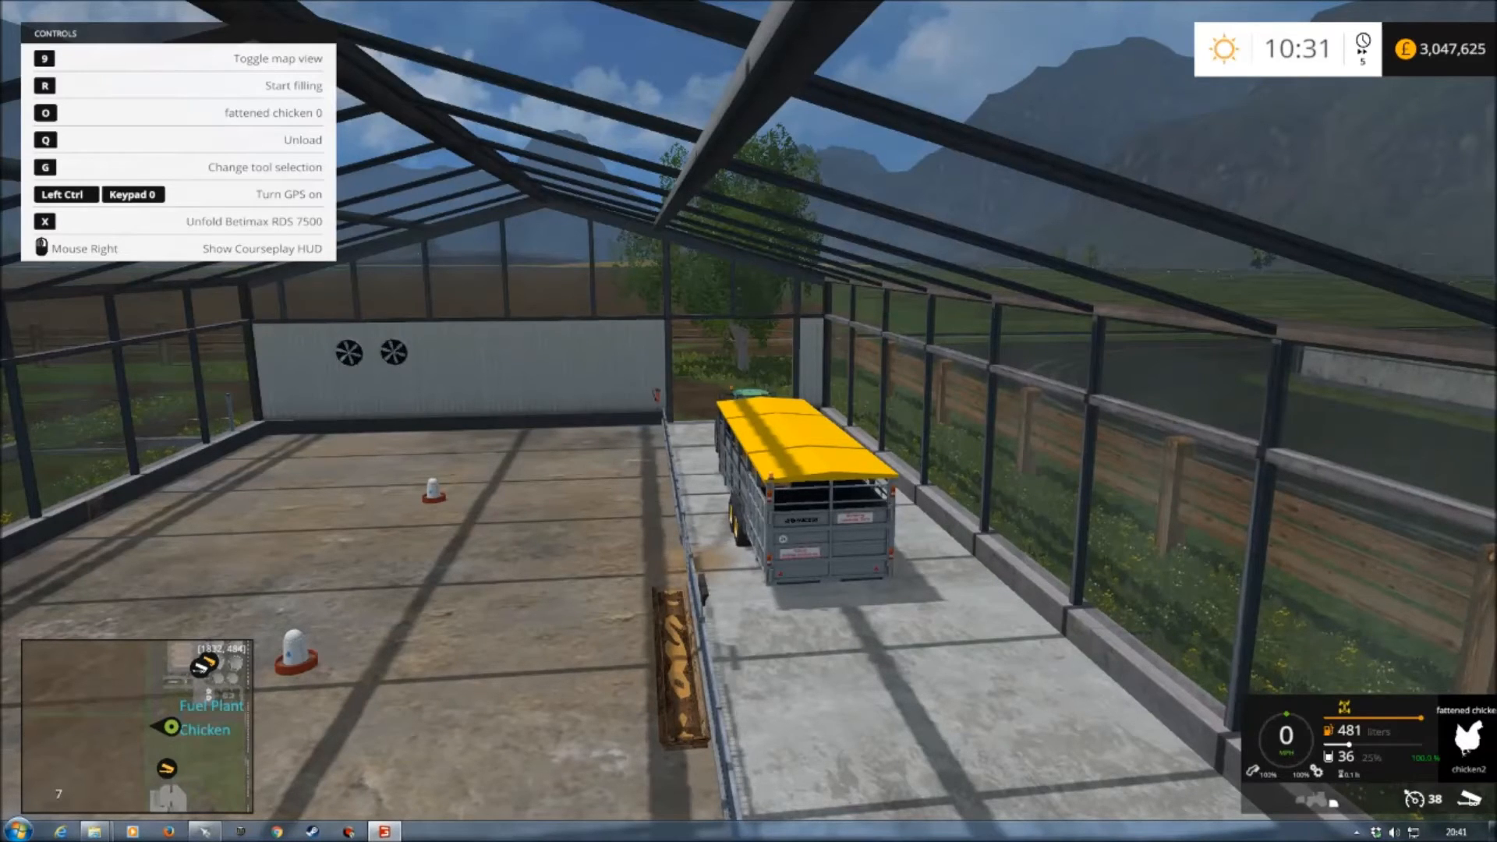
{"action": "key", "text": "9"}
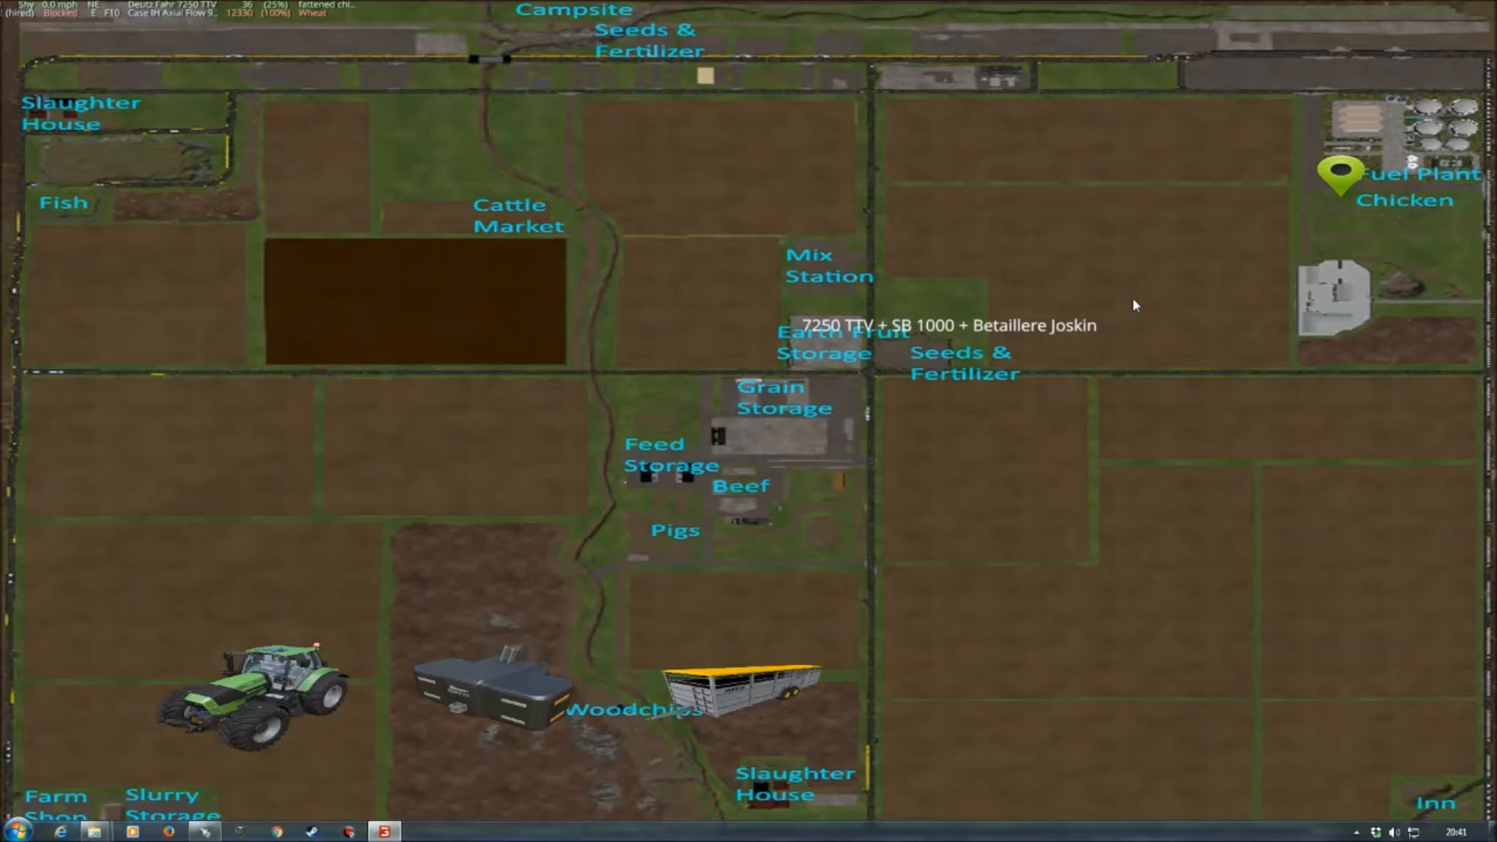
{"action": "key", "text": "9"}
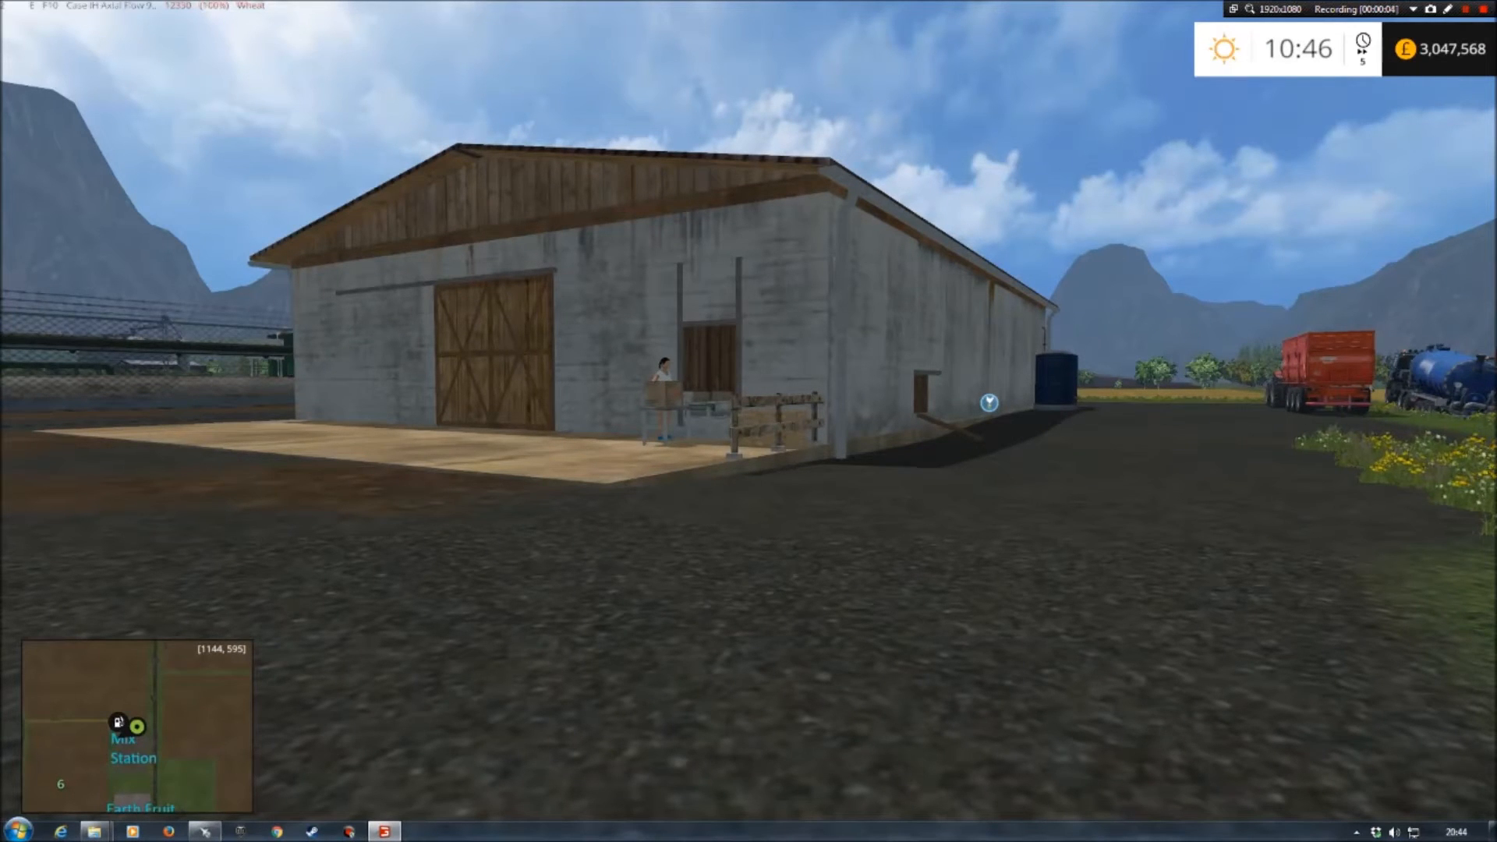
Walk around the front and side of the egg laying station to inspect its fence, triggers and packing area.
{"action": "key", "text": "w"}
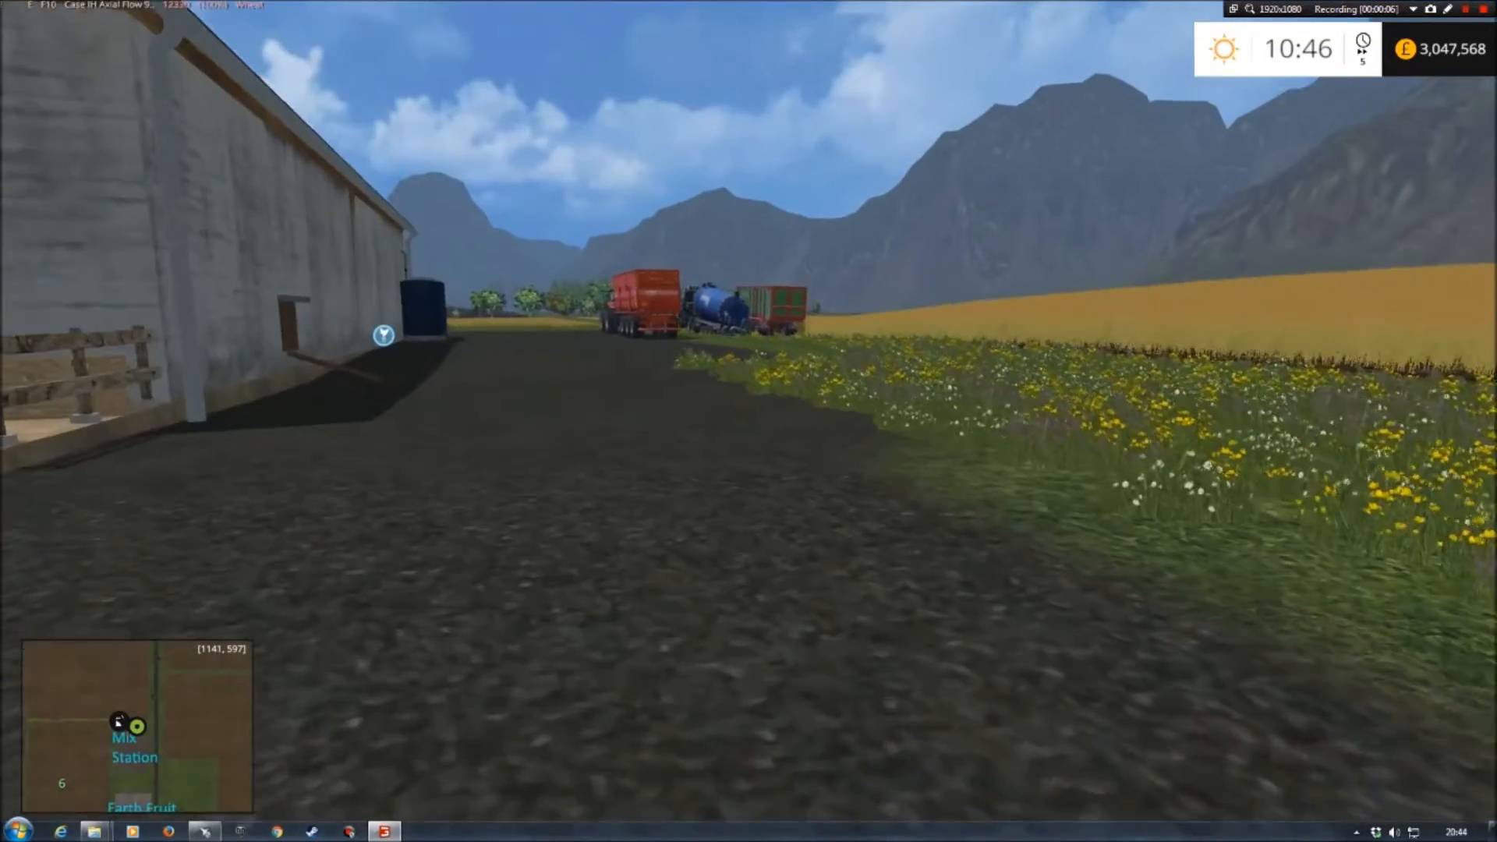
{"action": "key", "text": "w"}
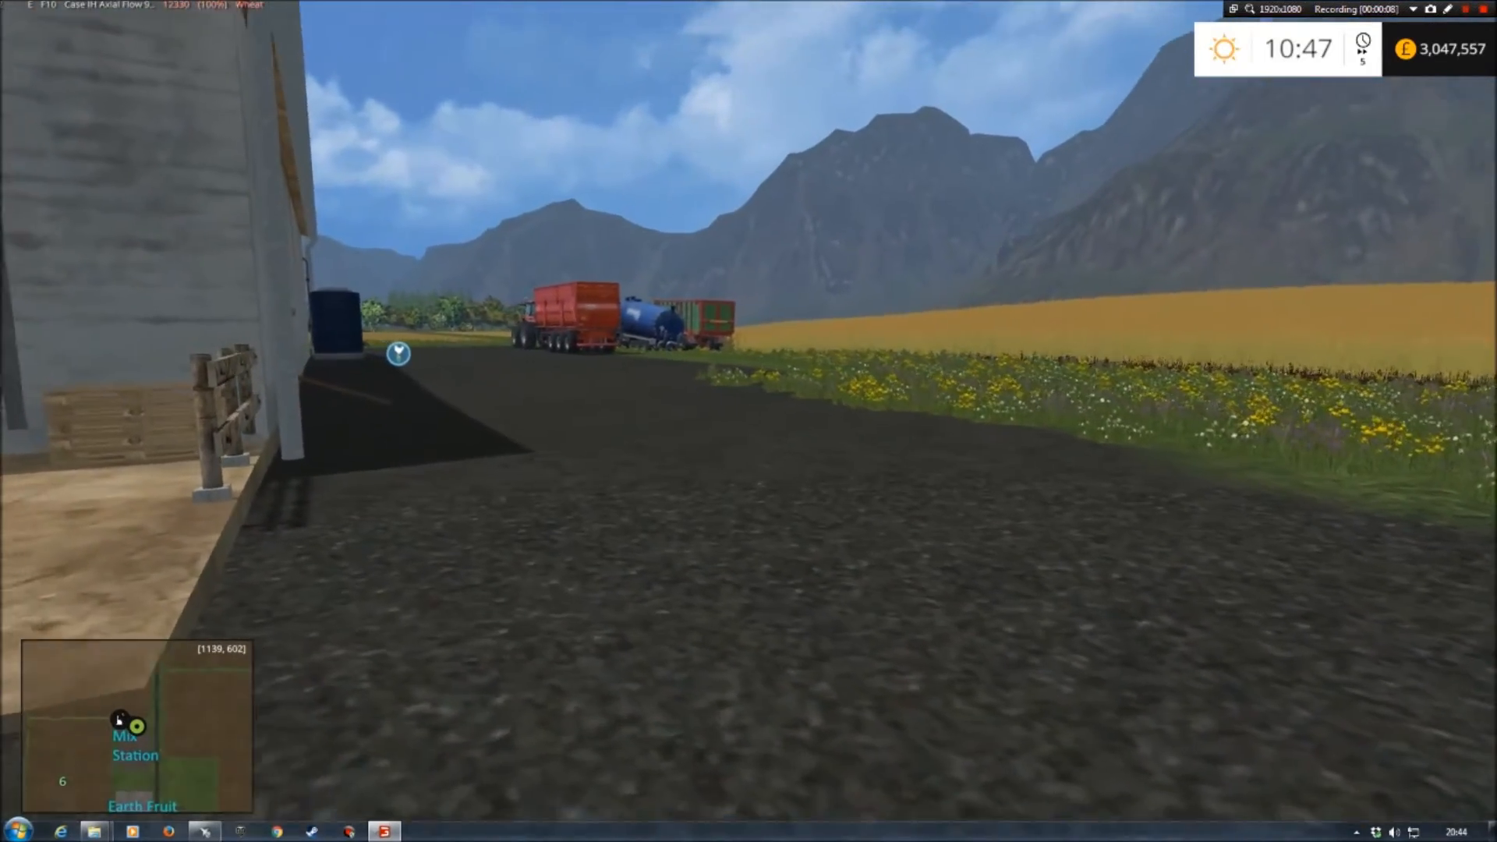
{"action": "key", "text": "w"}
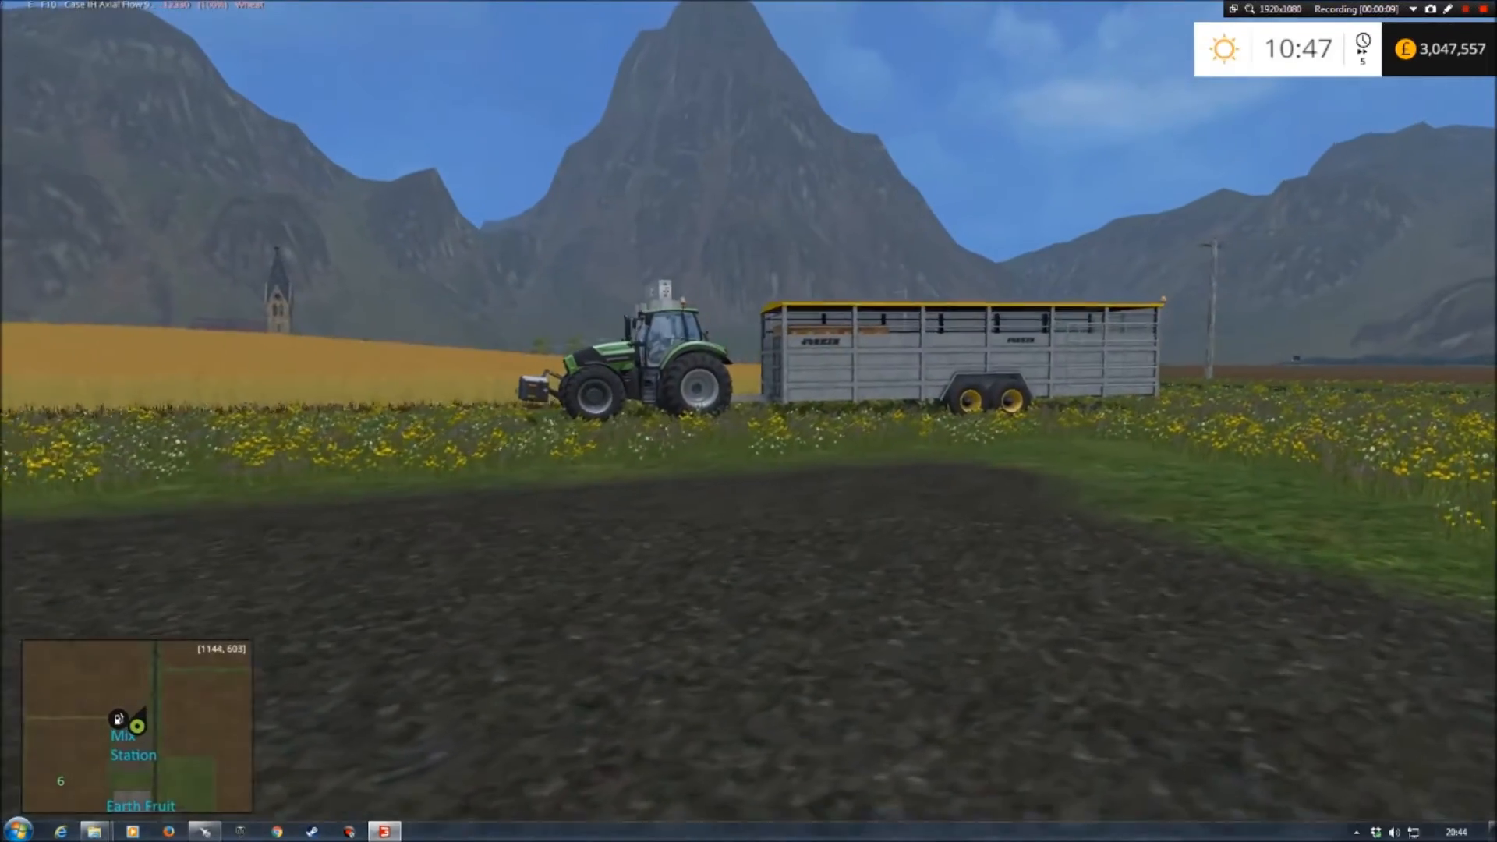
{"action": "key", "text": "w"}
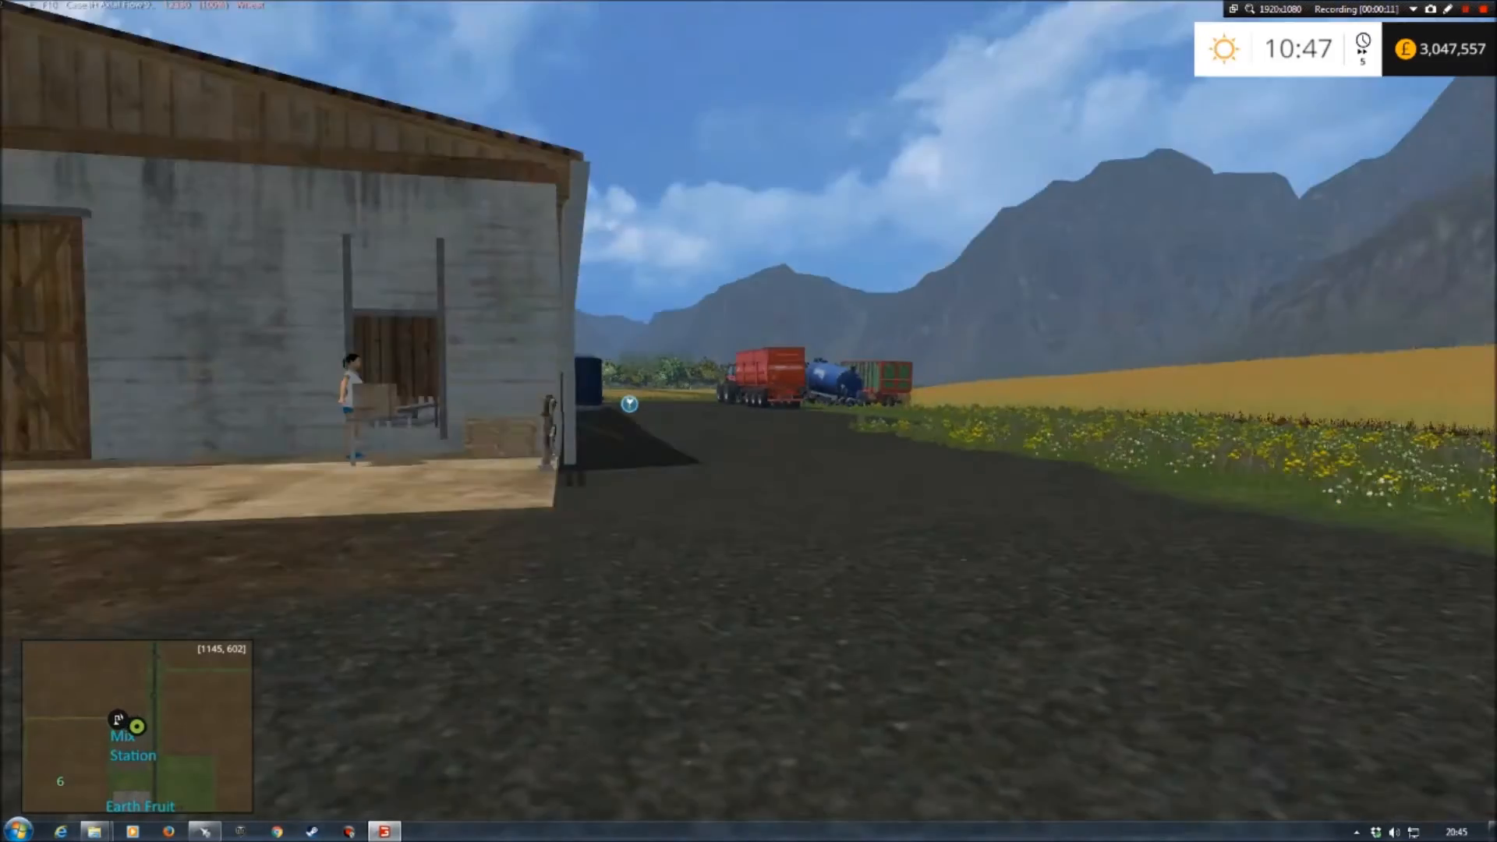
{"action": "key", "text": "w"}
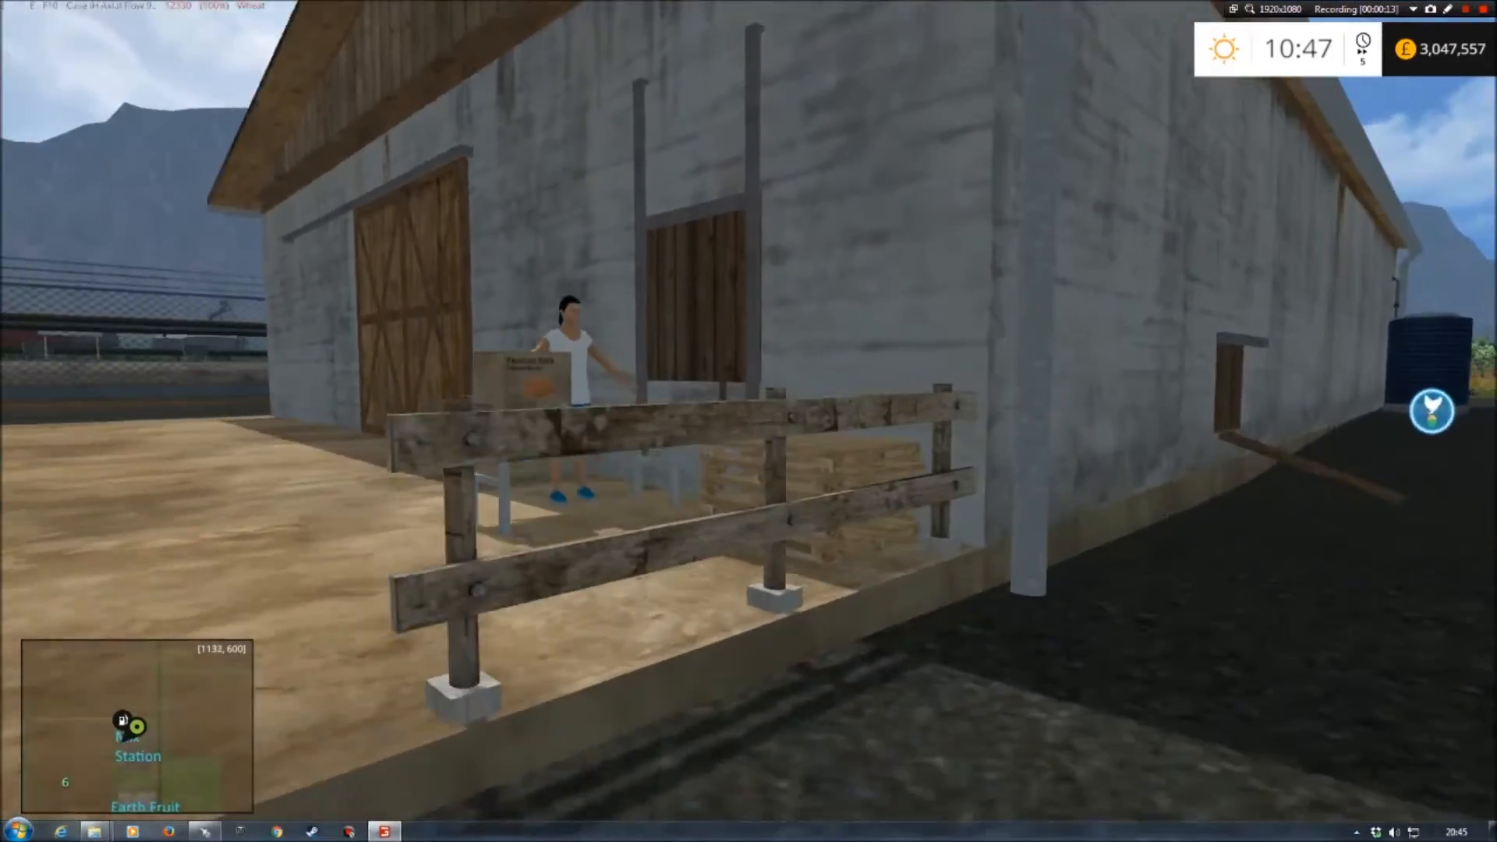
{"action": "key", "text": "w"}
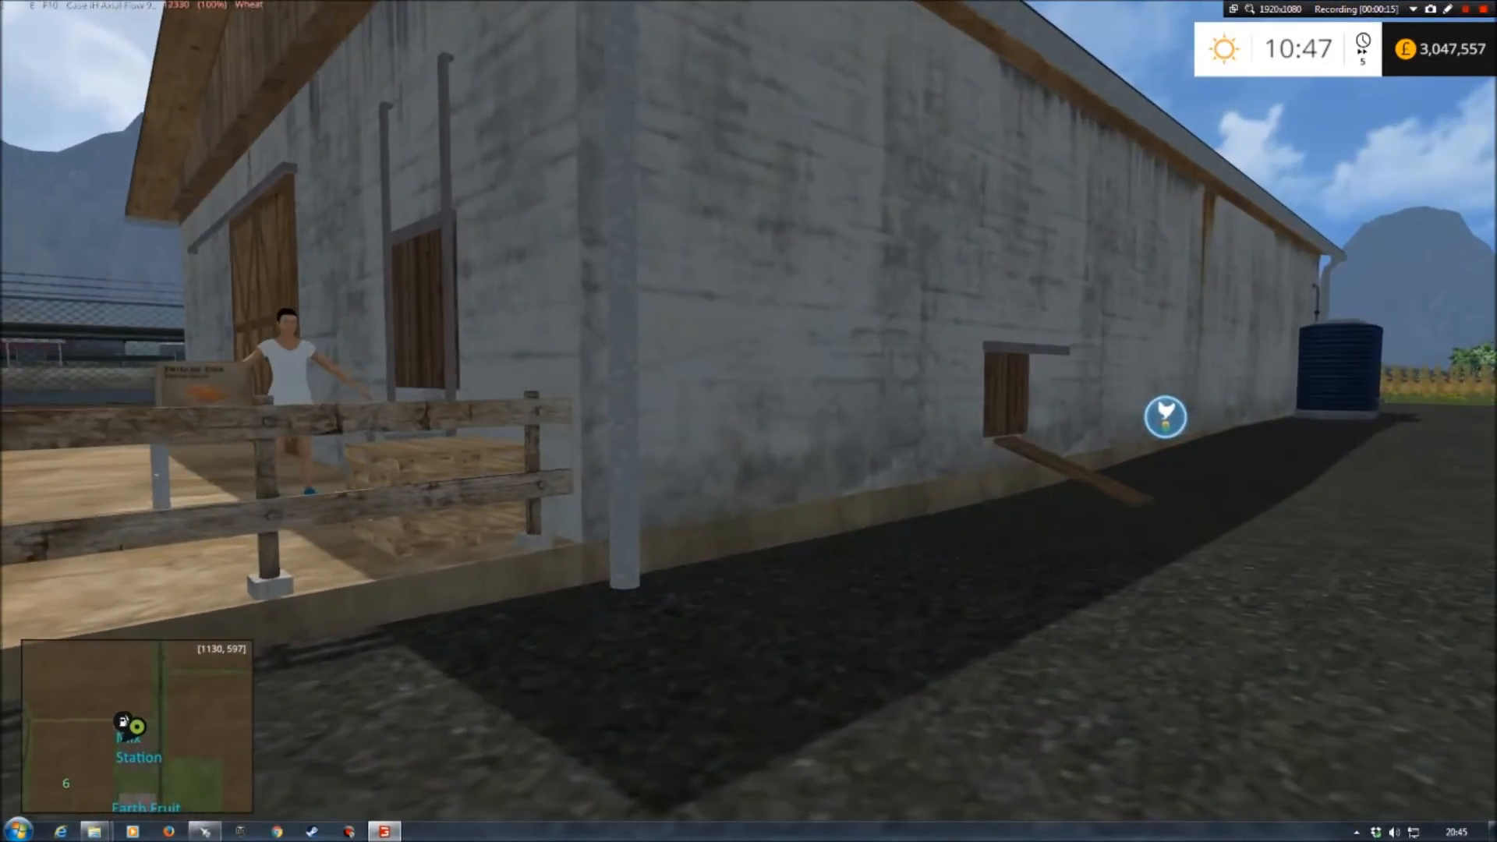
{"action": "key", "text": "w"}
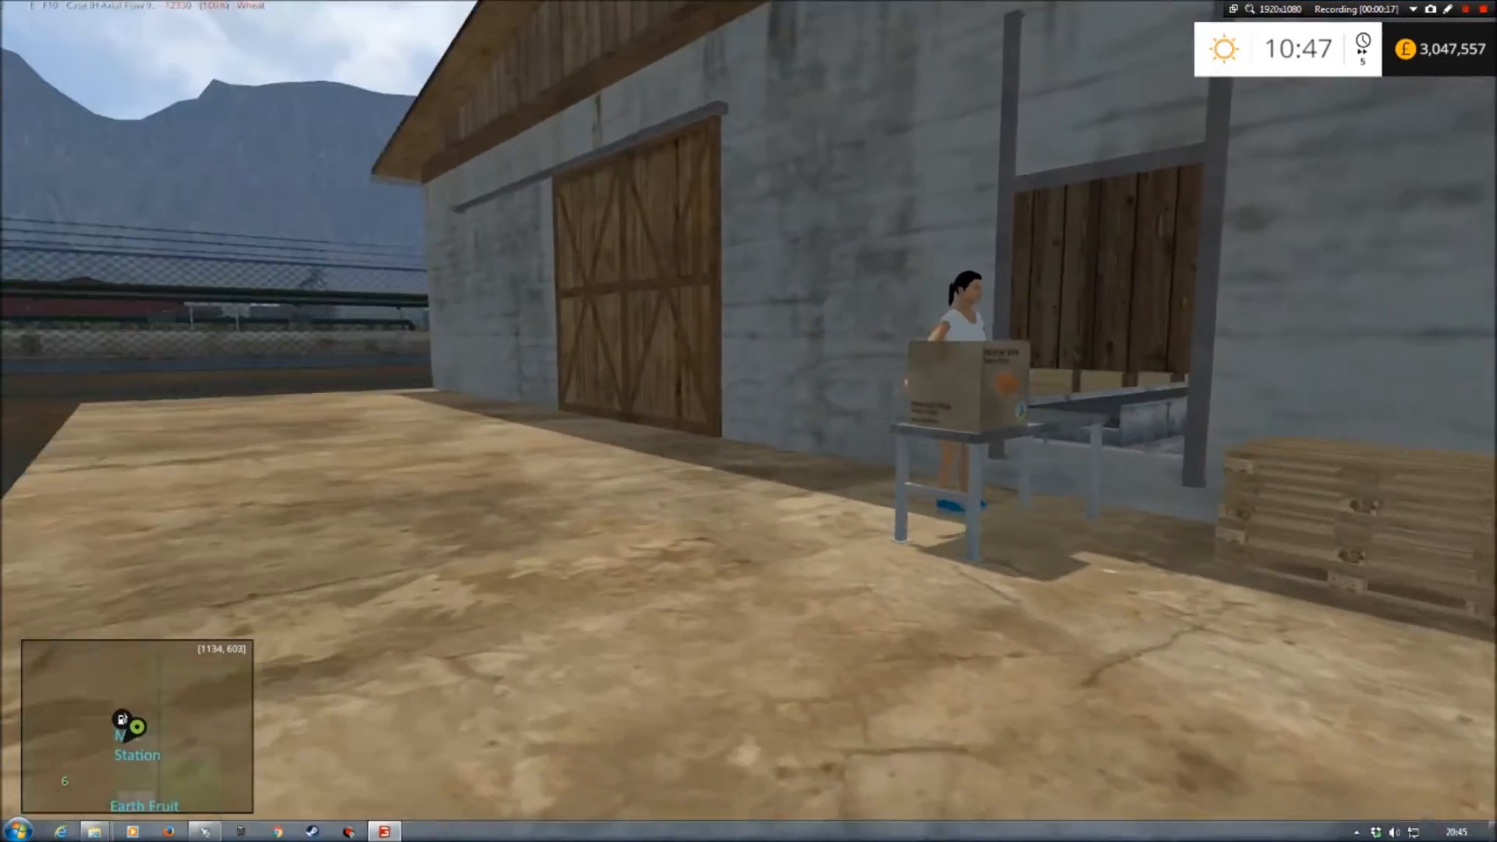
Enter the egg laying station through the wooden doors and display the help window at the control box to read its storage levels.
{"action": "key", "text": "w"}
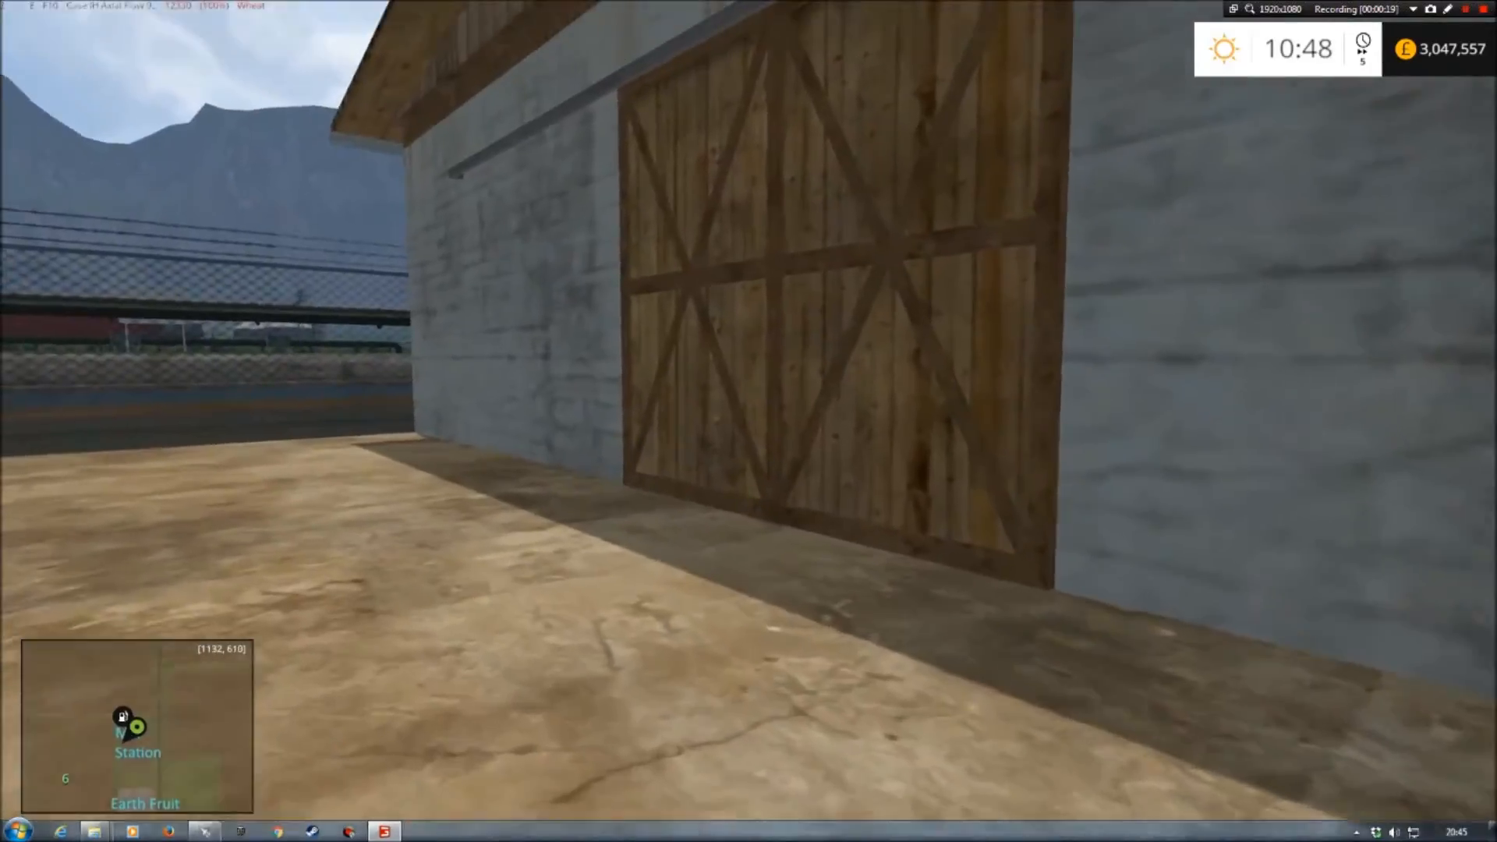
{"action": "key", "text": "w"}
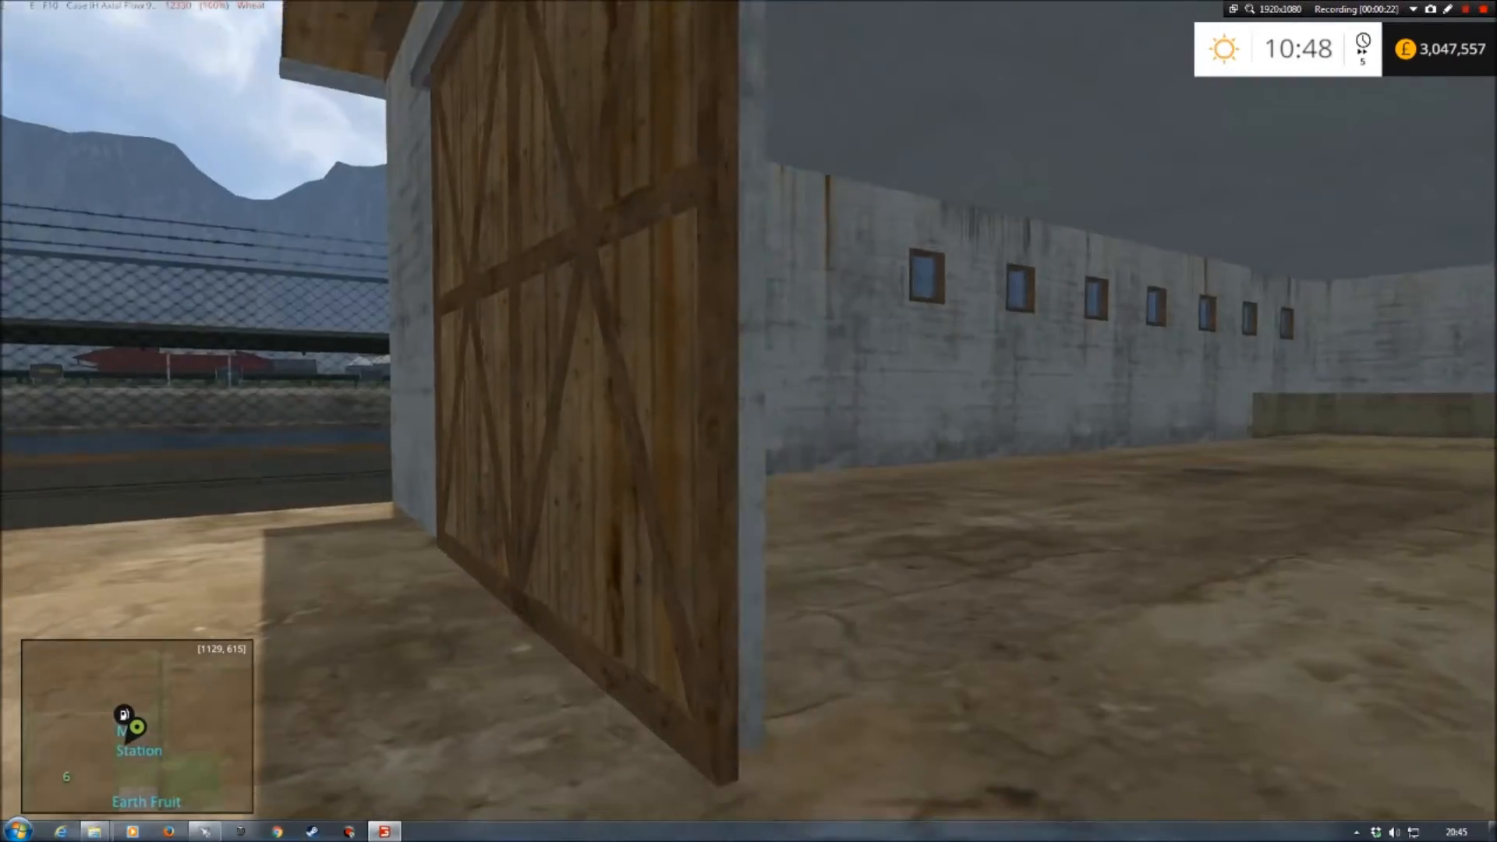
{"action": "key", "text": "w"}
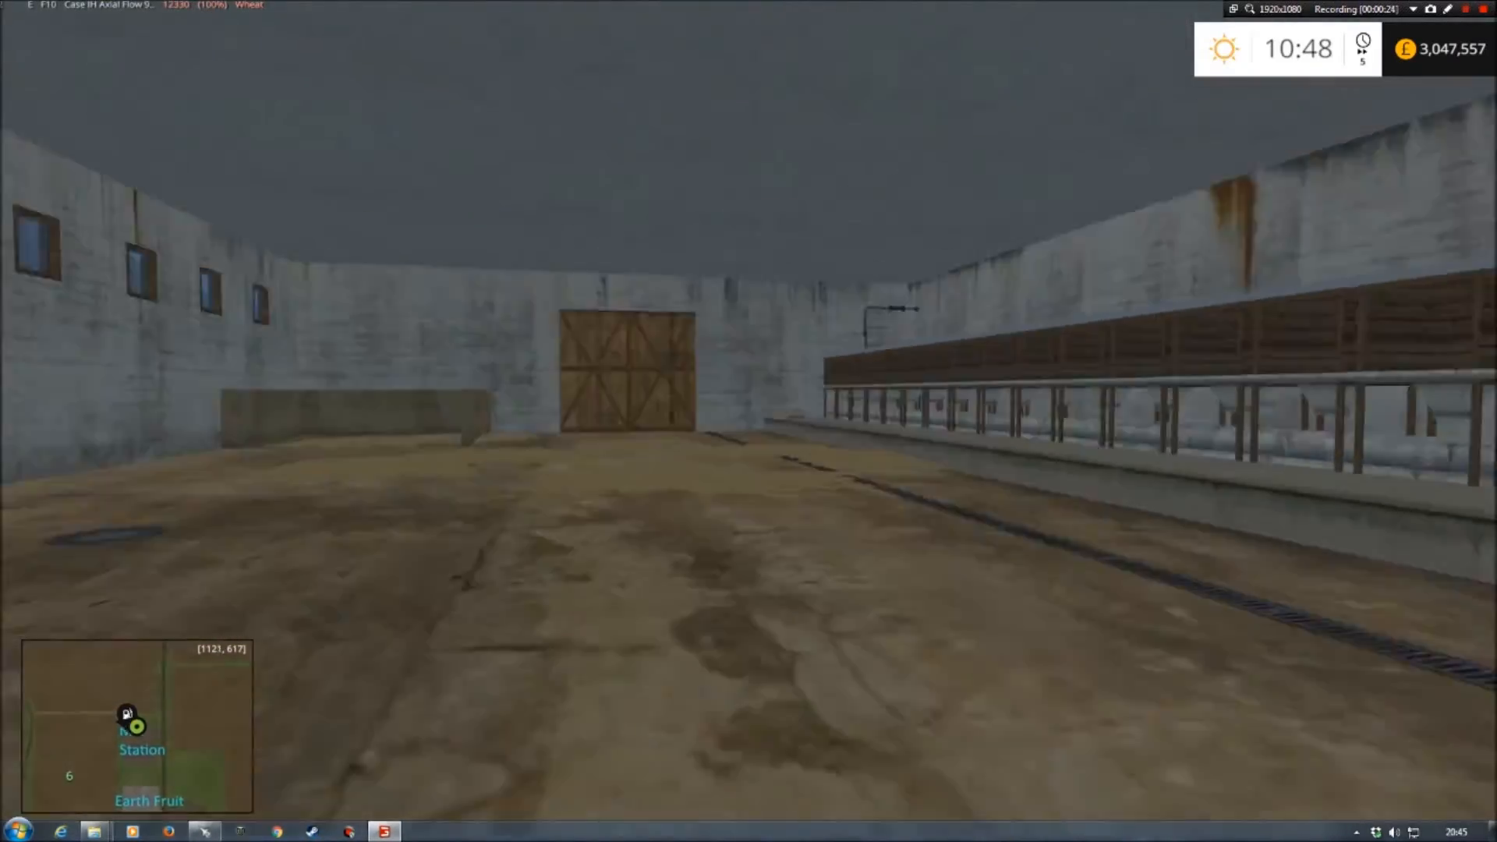
{"action": "key", "text": "w"}
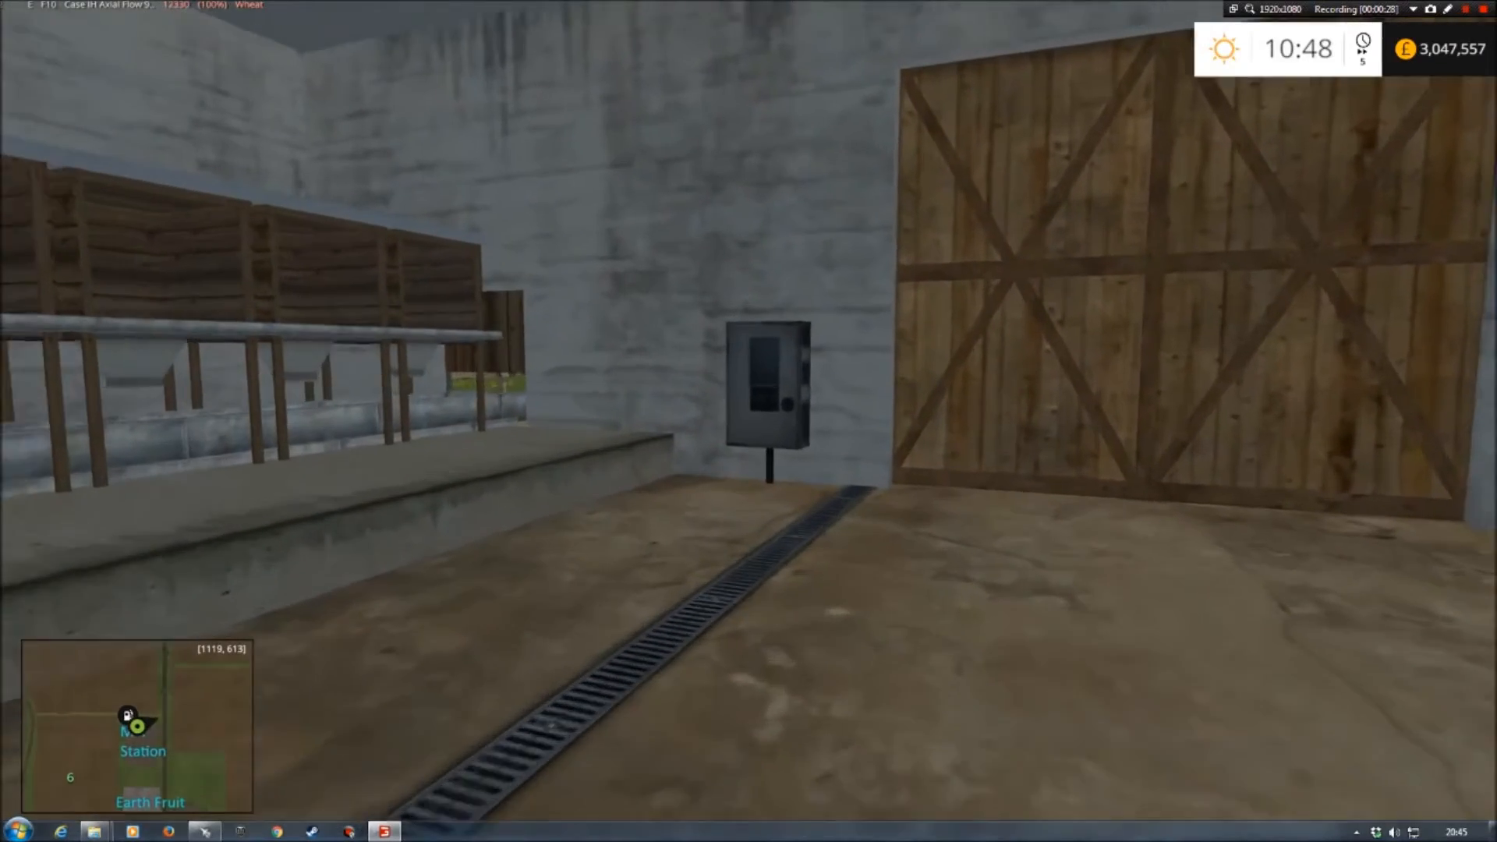
{"action": "key", "text": "w"}
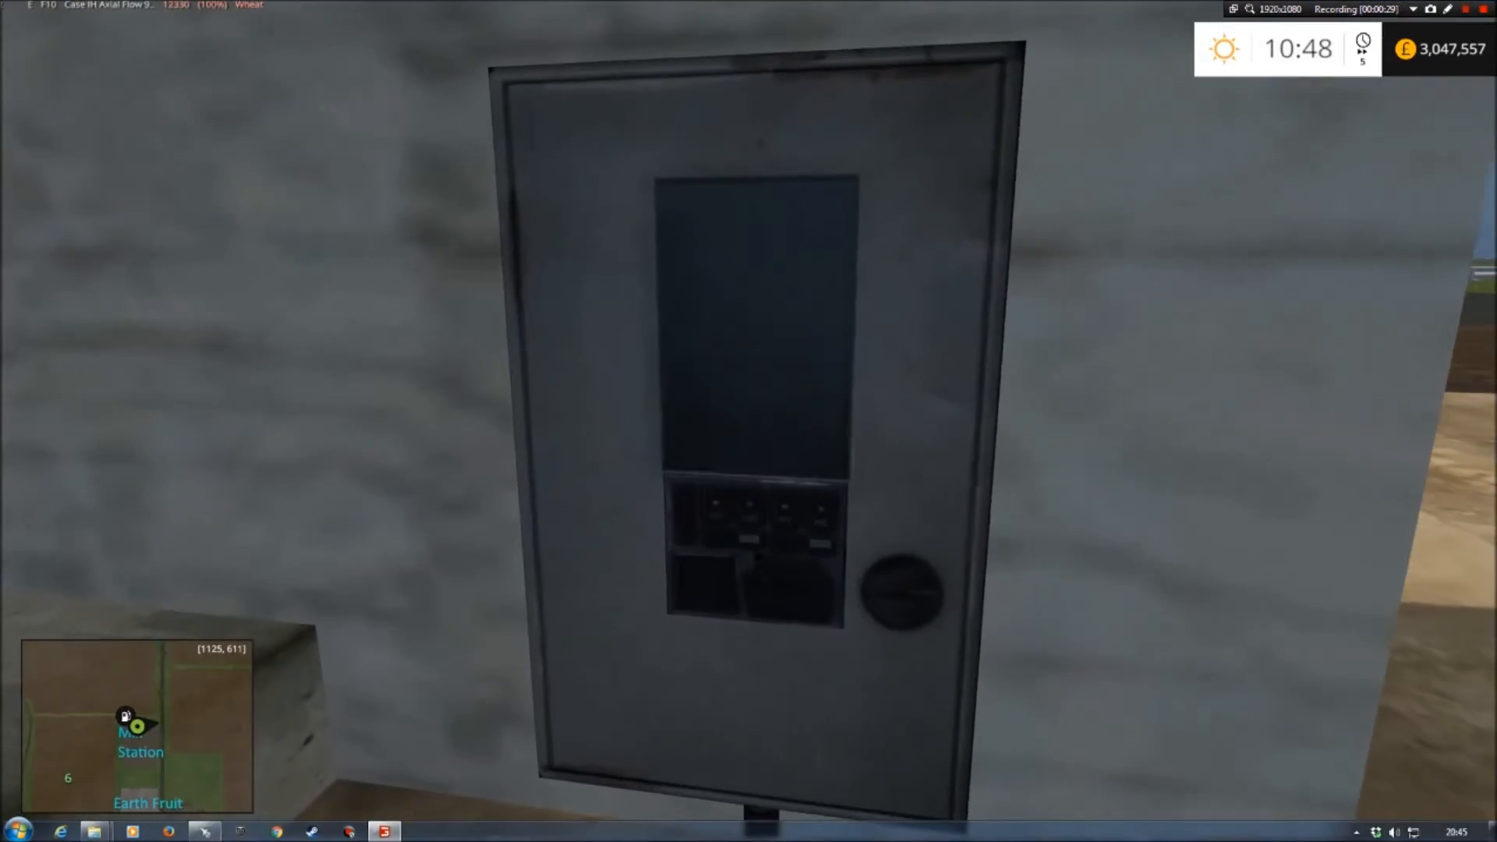
{"action": "key", "text": "F1"}
{"action": "key", "text": "w"}
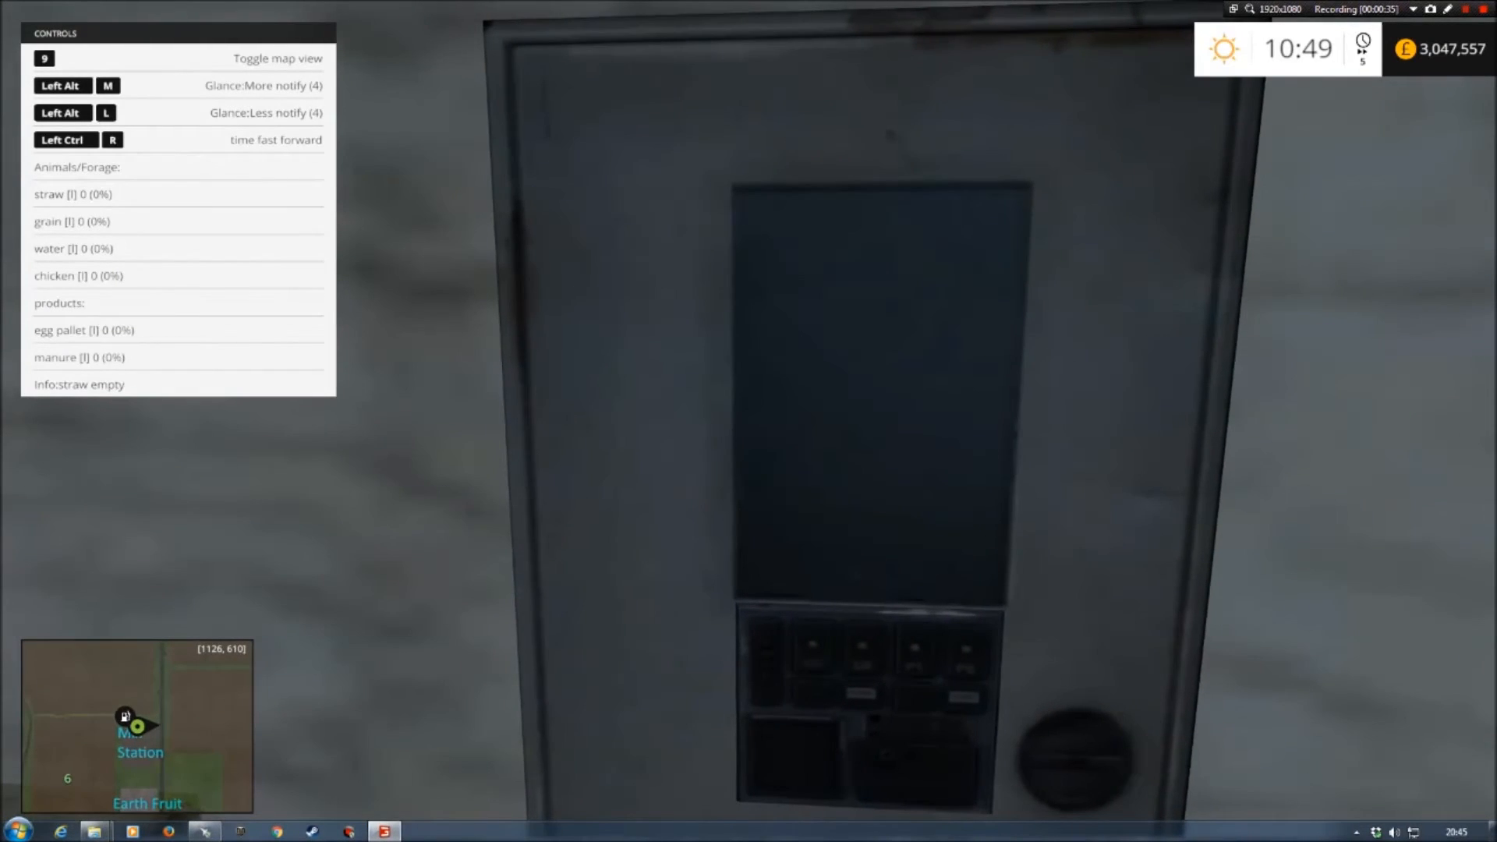
Leave the egg laying station, walk to the parked trailers and enter the tractor pulling the straw-loaded Strautmann wagon.
{"action": "key", "text": "s"}
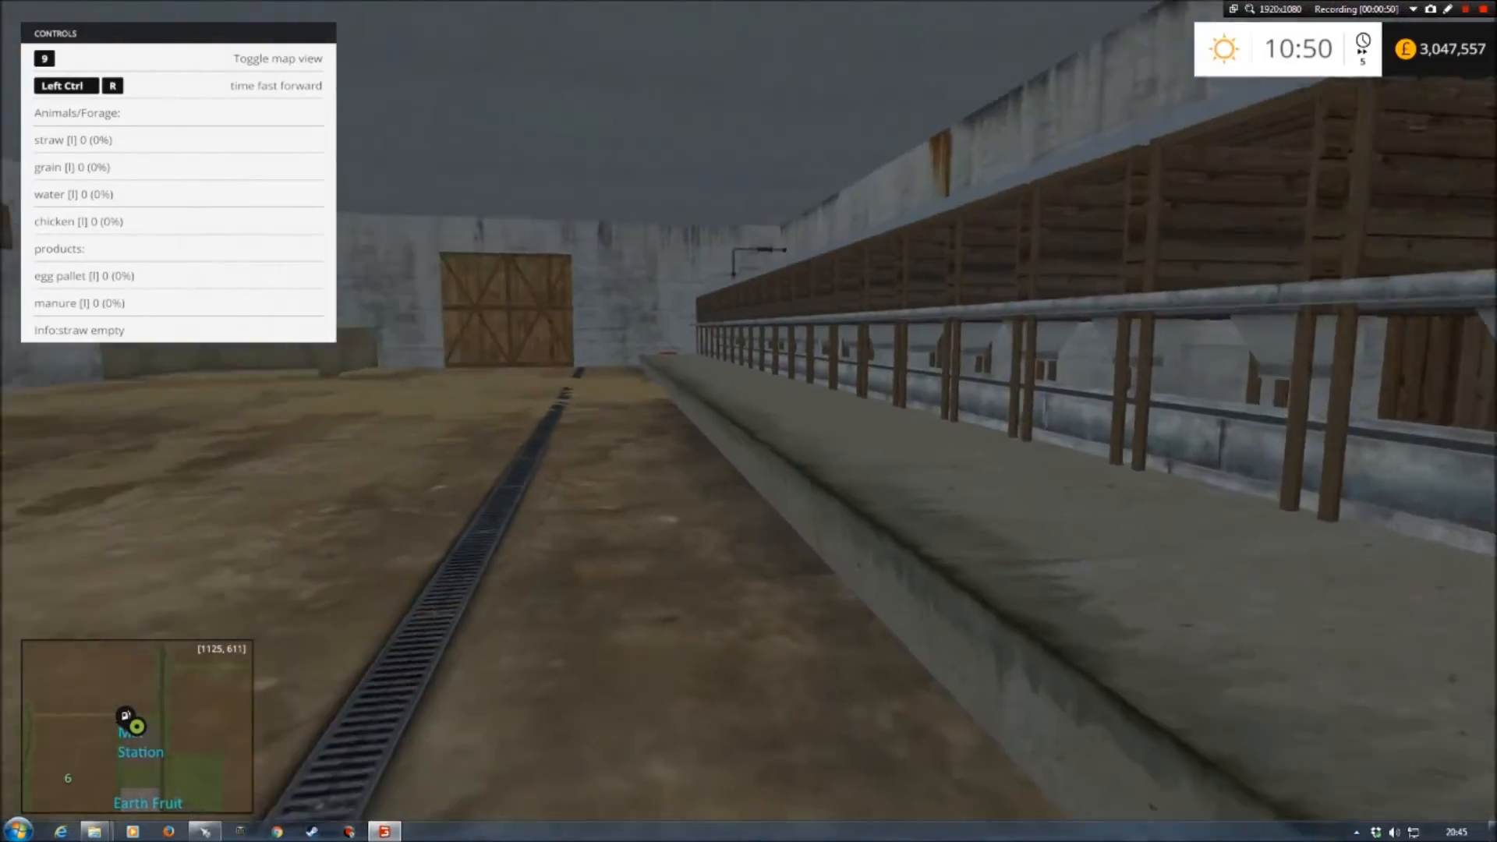
{"action": "key", "text": "s"}
{"action": "key", "text": "w"}
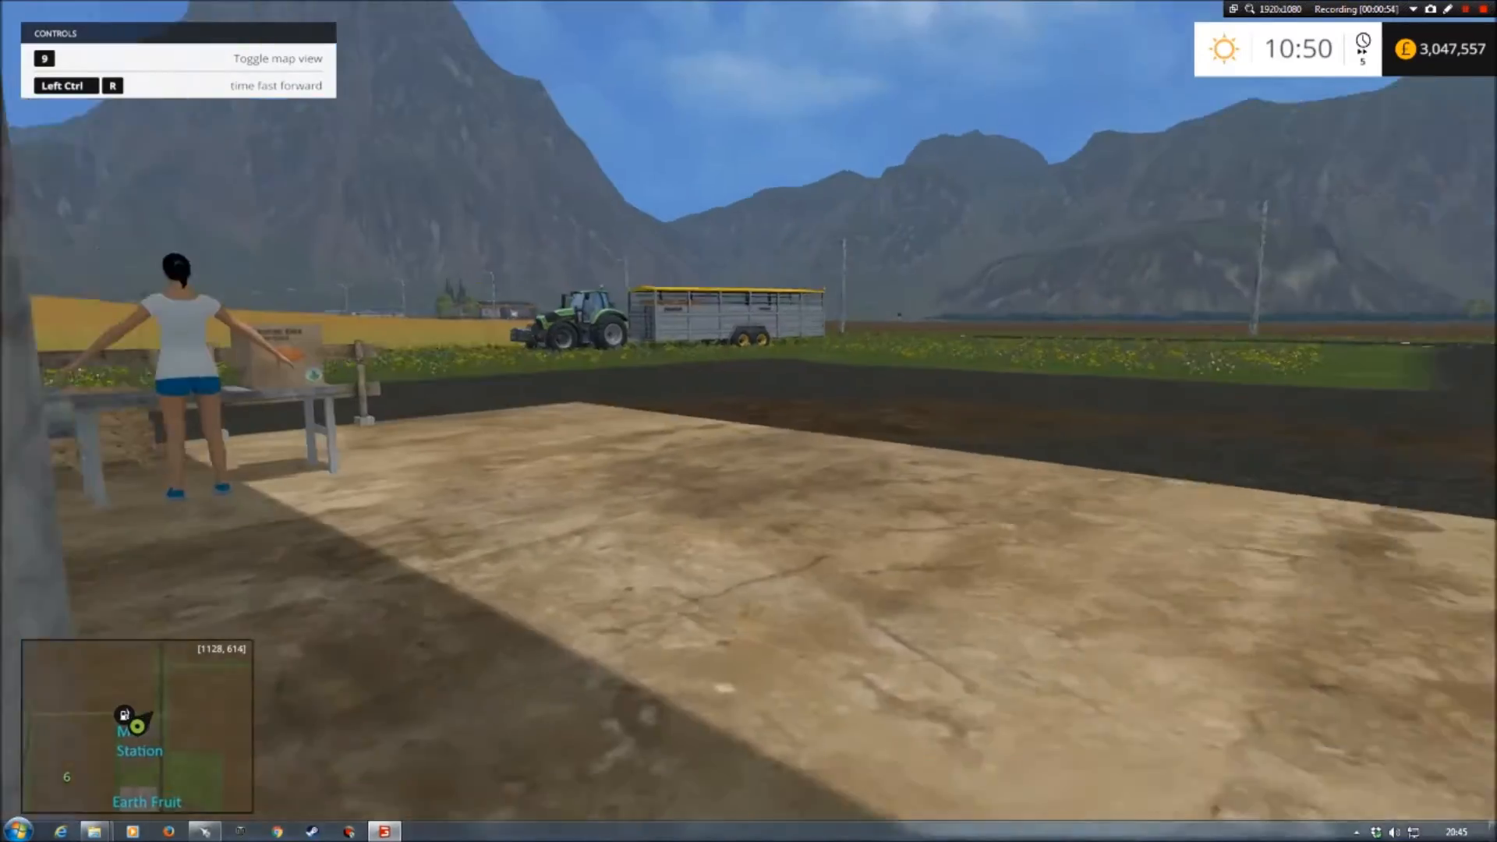
{"action": "key", "text": "w"}
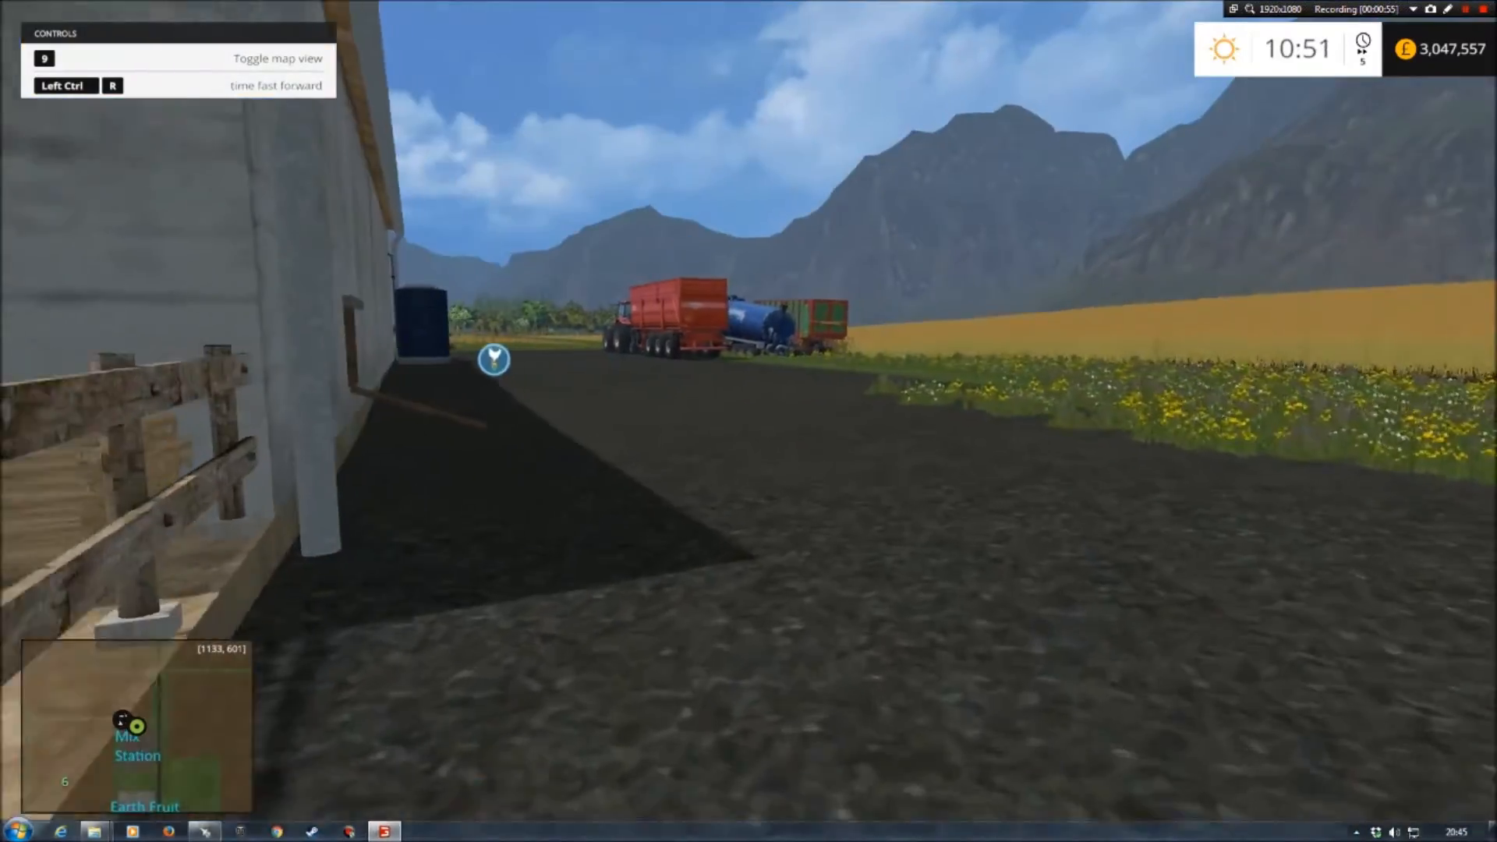
{"action": "key", "text": "w"}
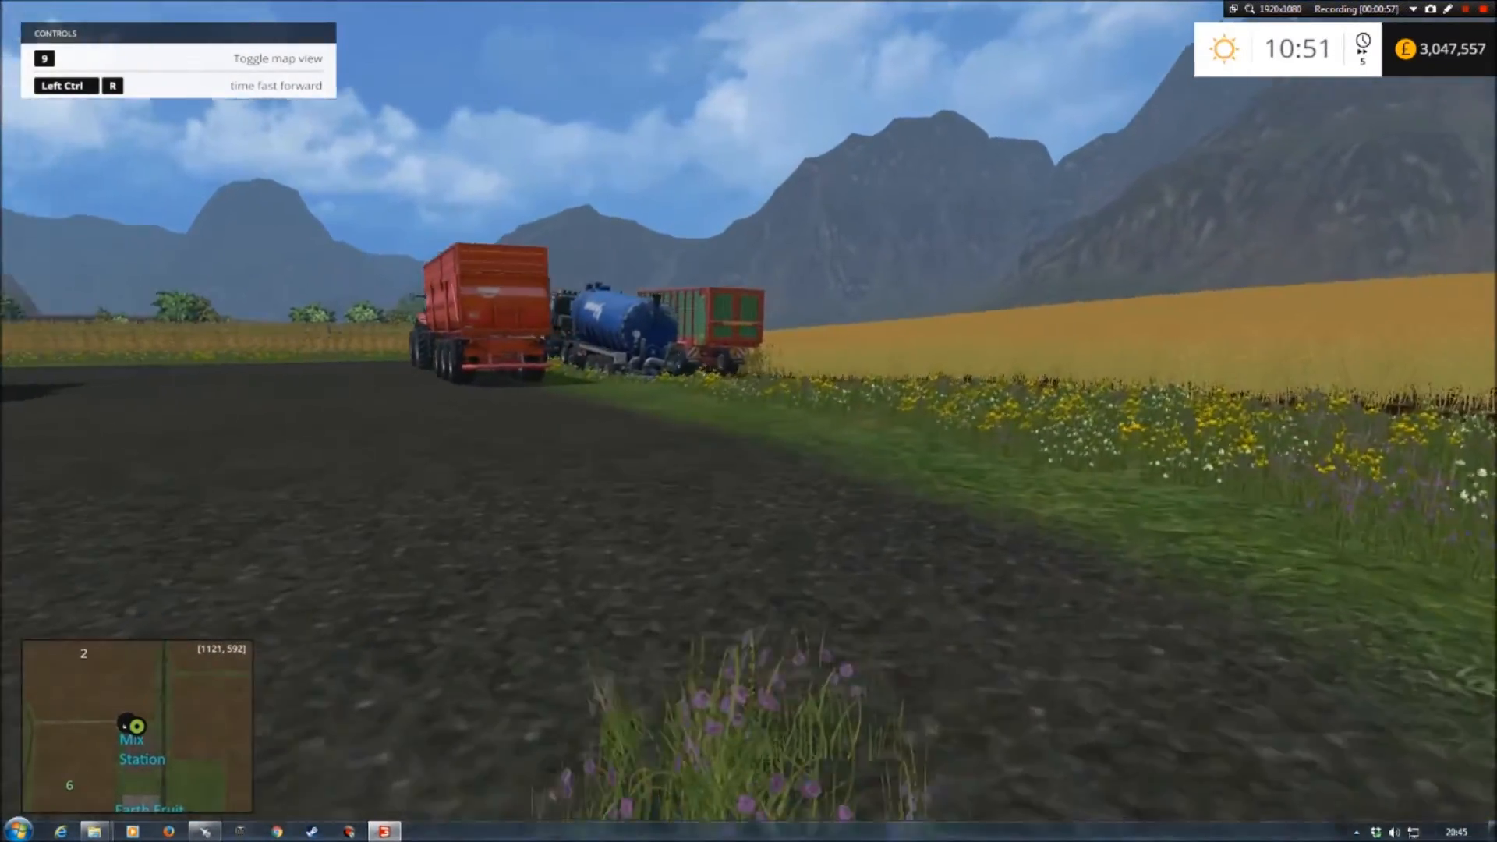
{"action": "key", "text": "w"}
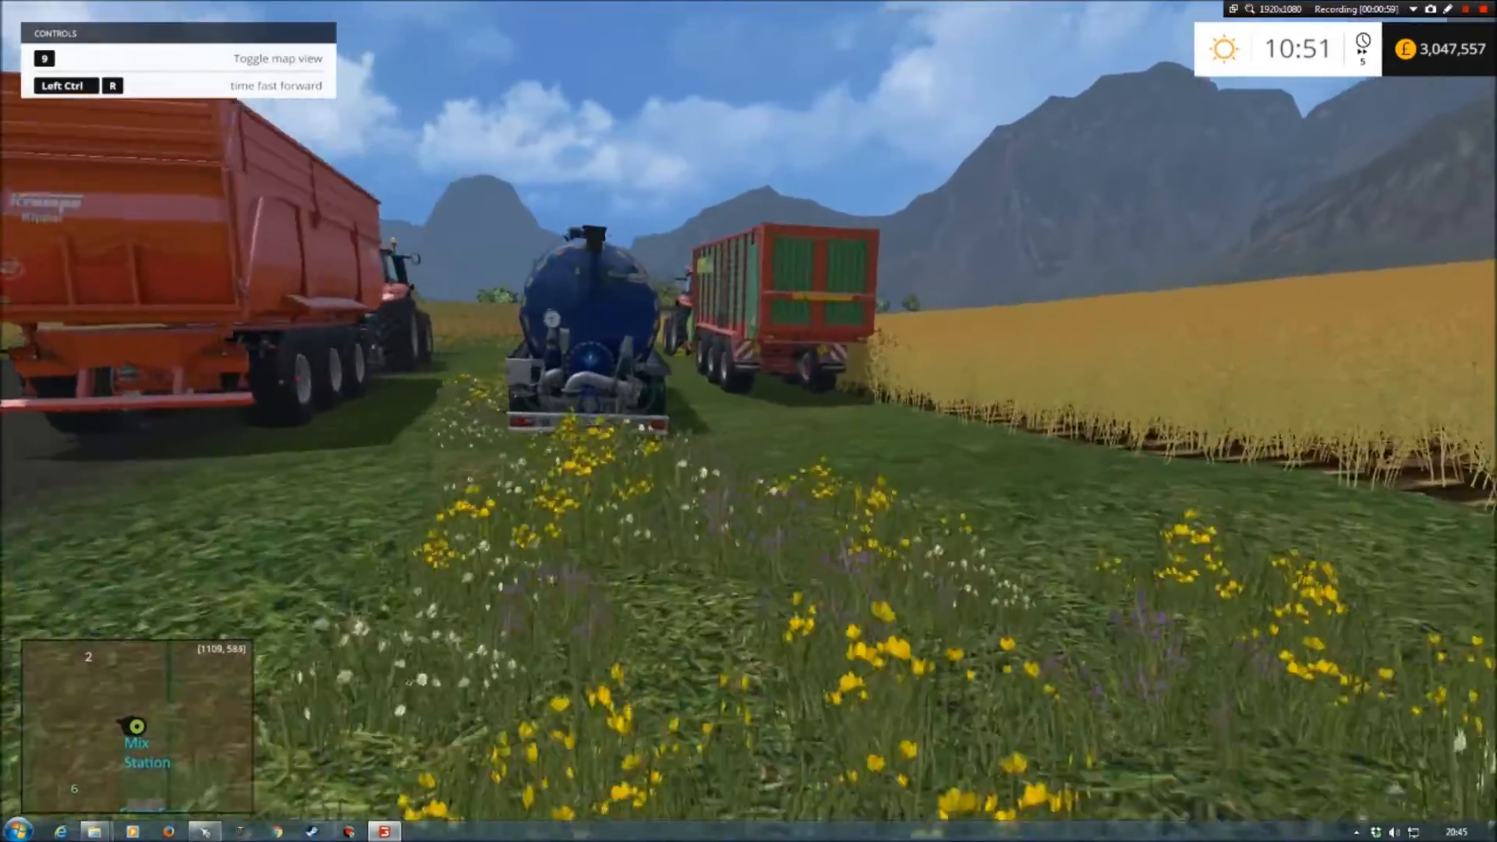
{"action": "key", "text": "w"}
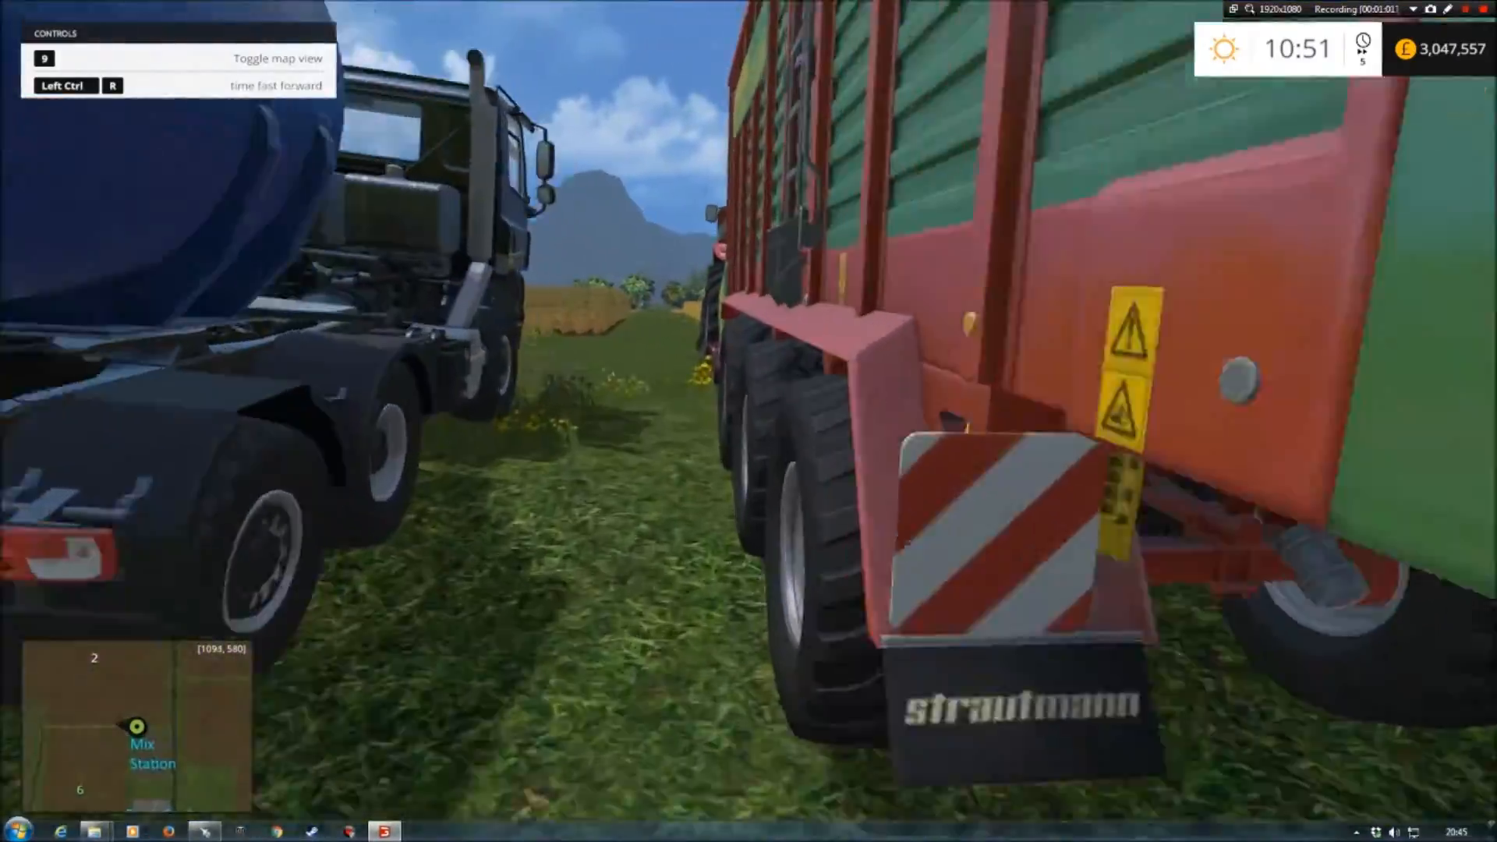
{"action": "key", "text": "w"}
{"action": "key", "text": "e"}
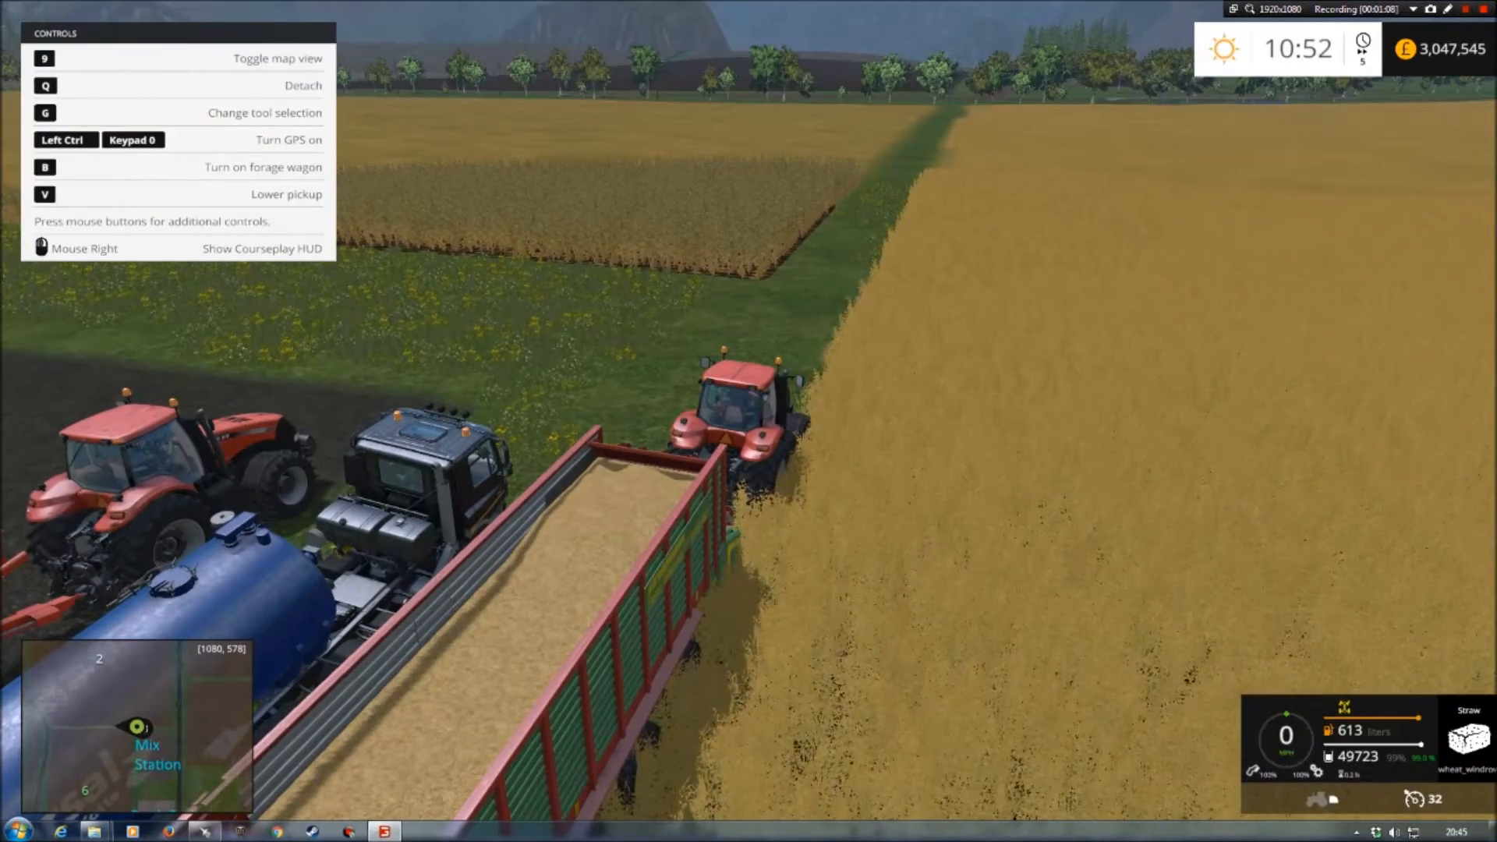
Deliver straw inside the egg laying station, drive out through the doorway to the road and leave the tractor there.
{"action": "key", "text": "w"}
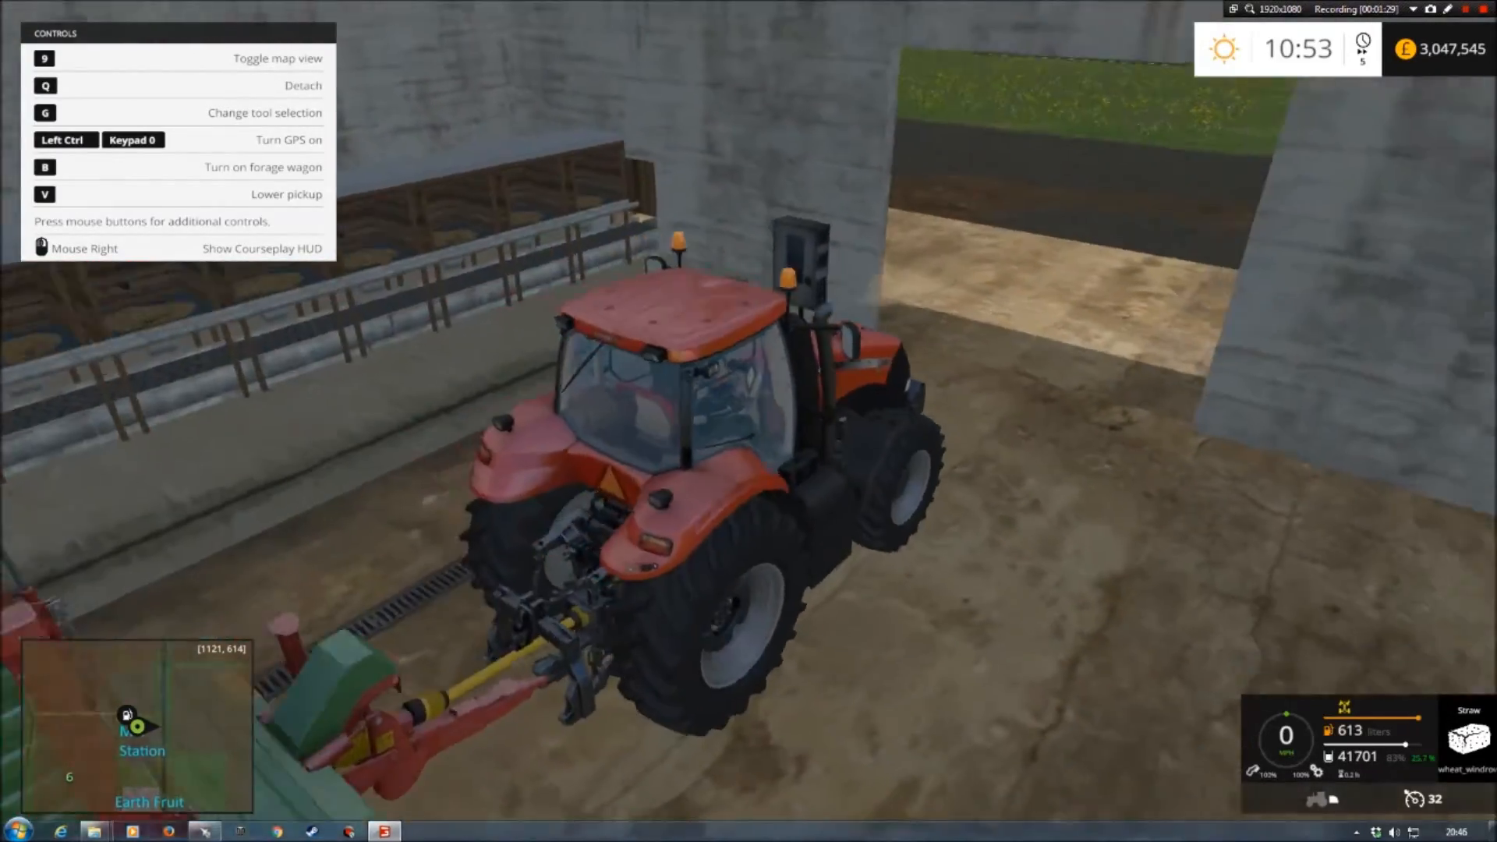
{"action": "key", "text": "w"}
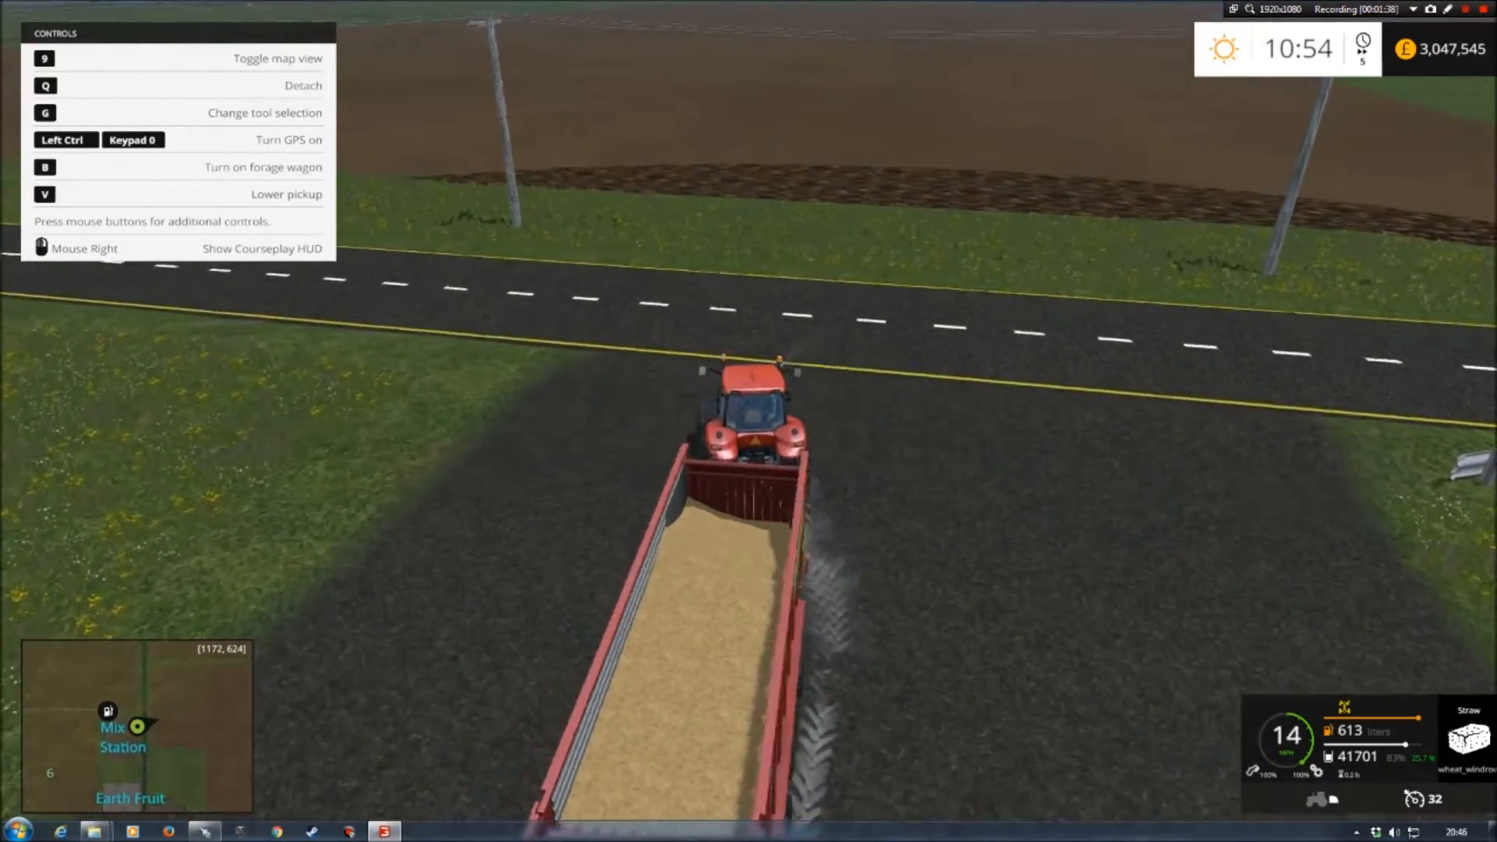
{"action": "key", "text": "e"}
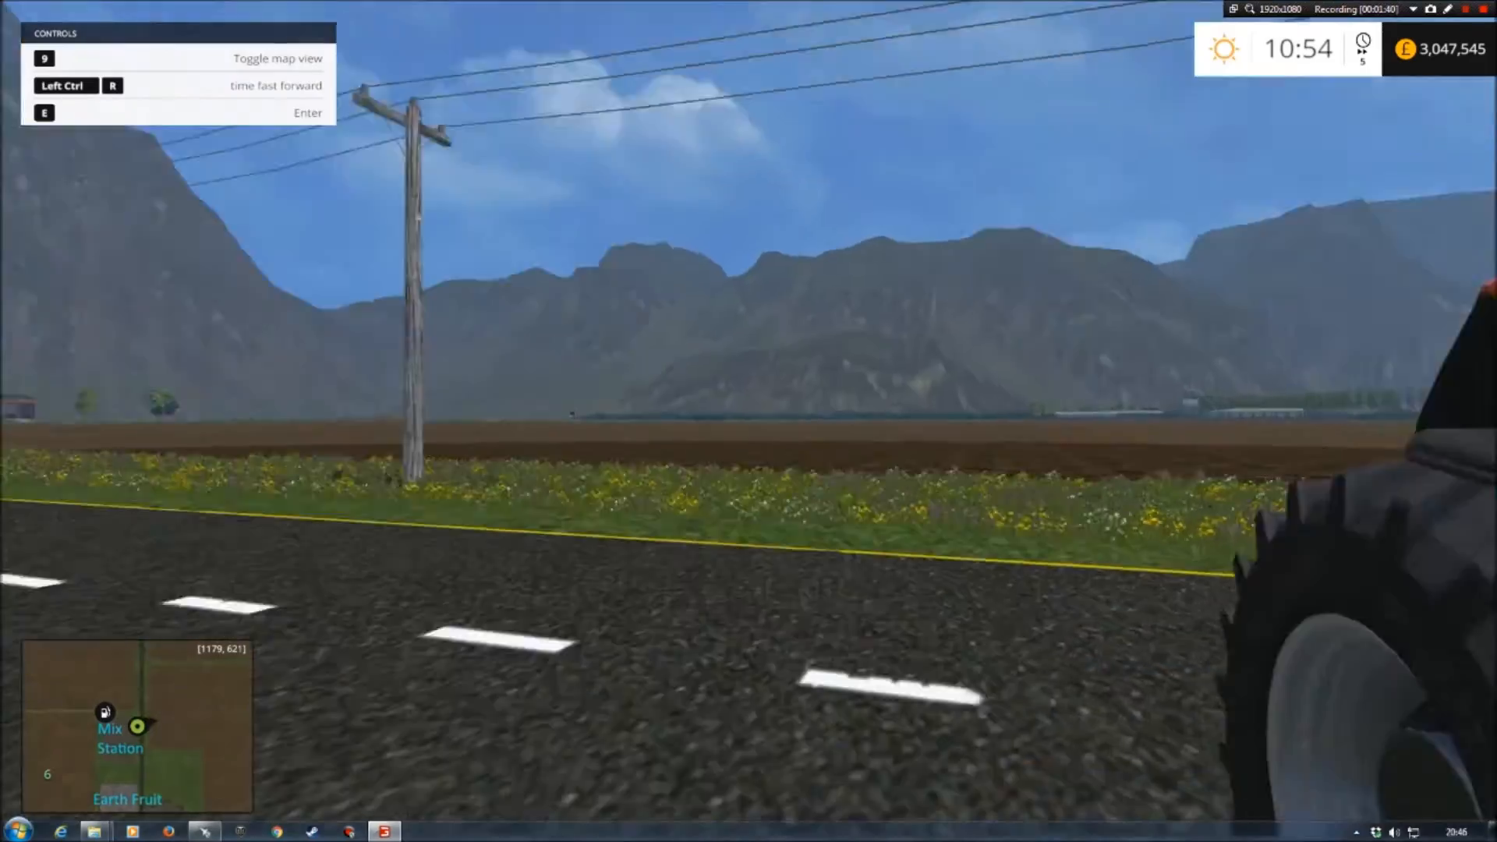
Walk back along the side of the station and enter the tractor pulling the red Krampe trailer of wheat.
{"action": "key", "text": "w"}
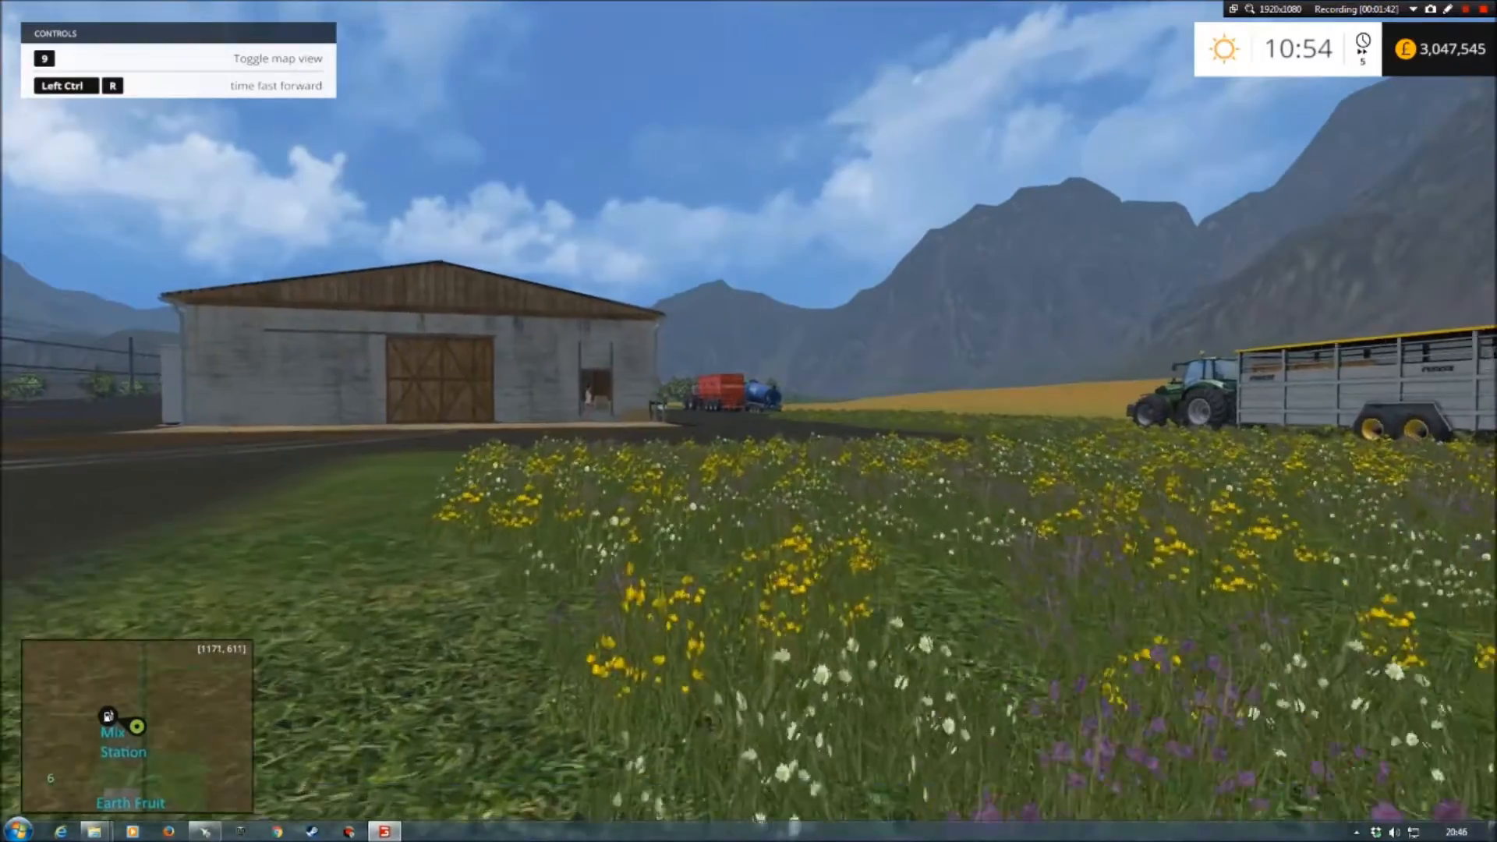
{"action": "key", "text": "w"}
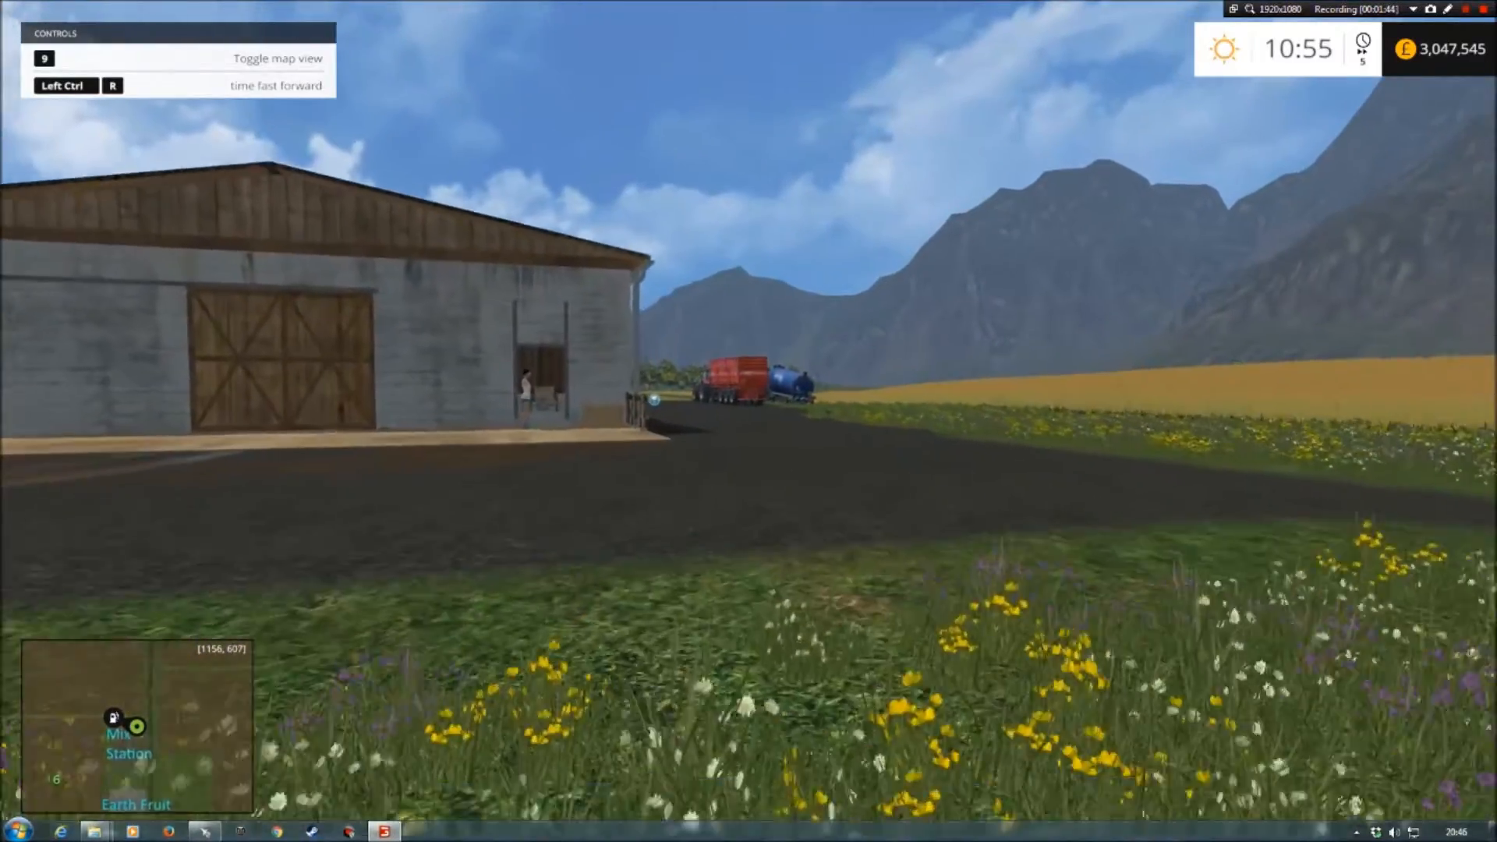
{"action": "key", "text": "w"}
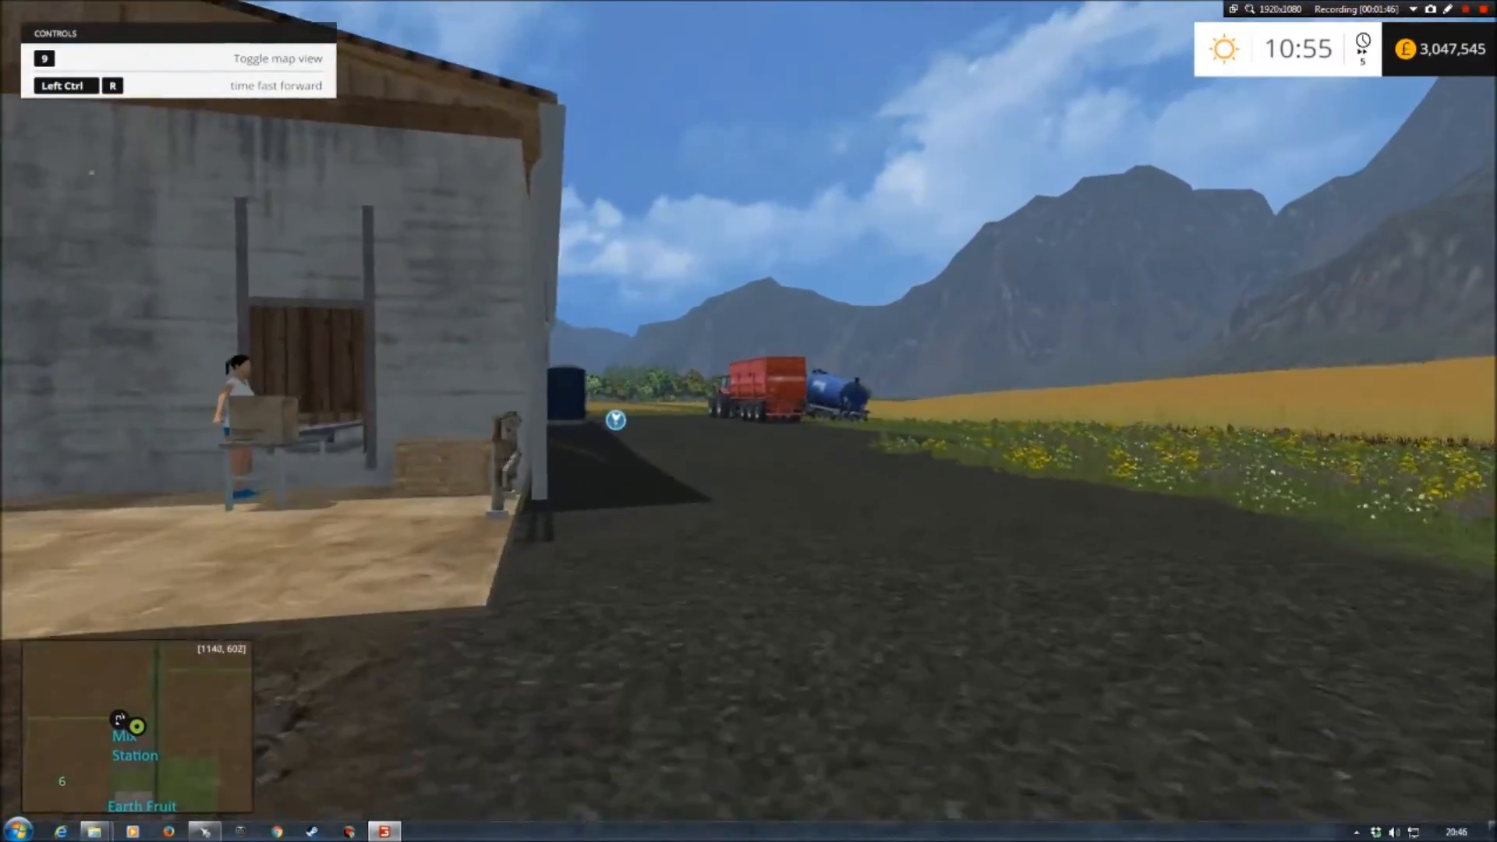
{"action": "key", "text": "w"}
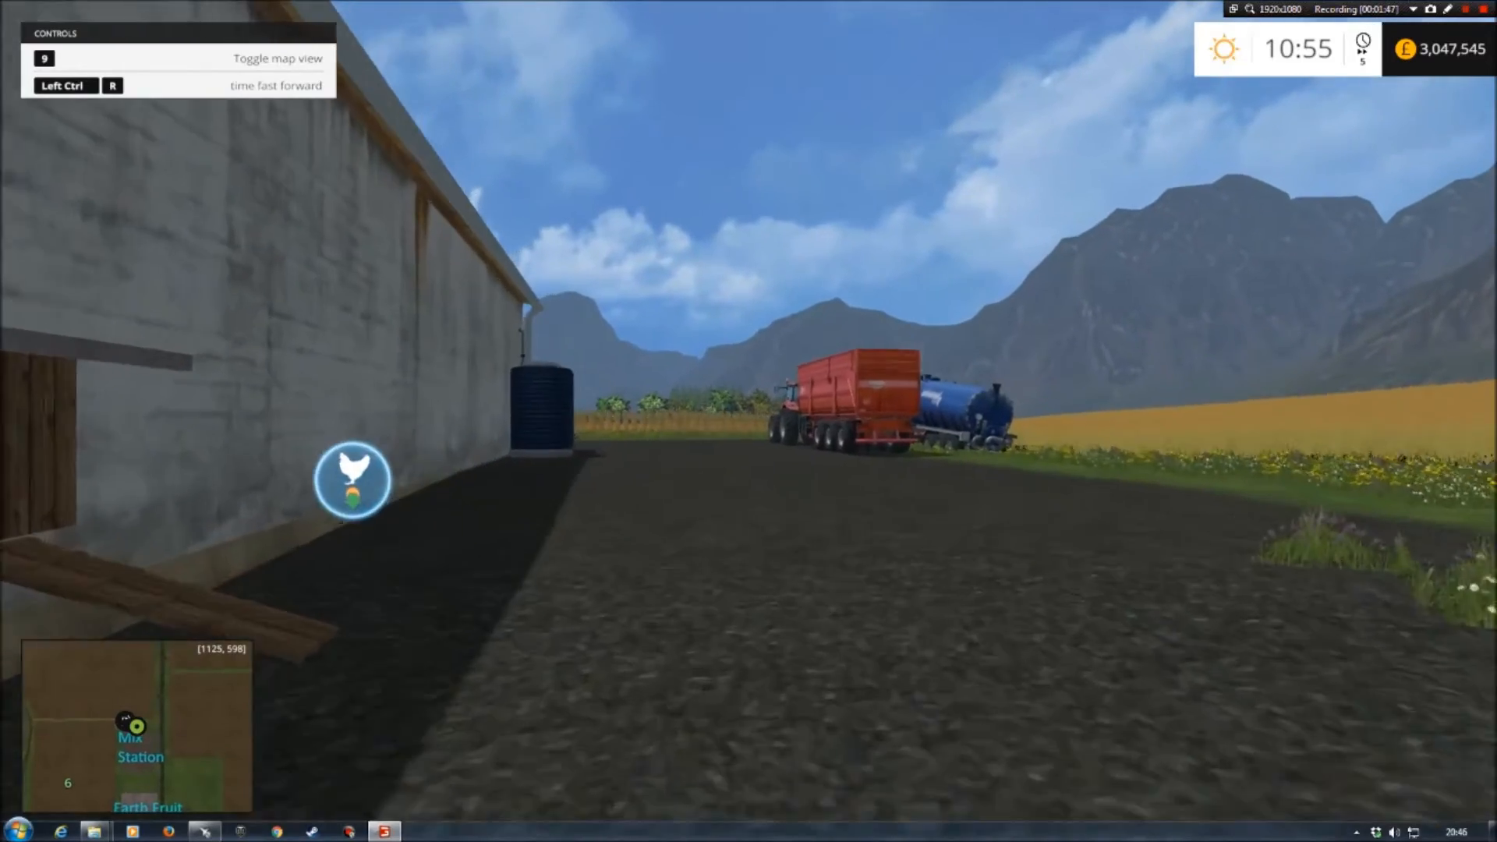
{"action": "key", "text": "w"}
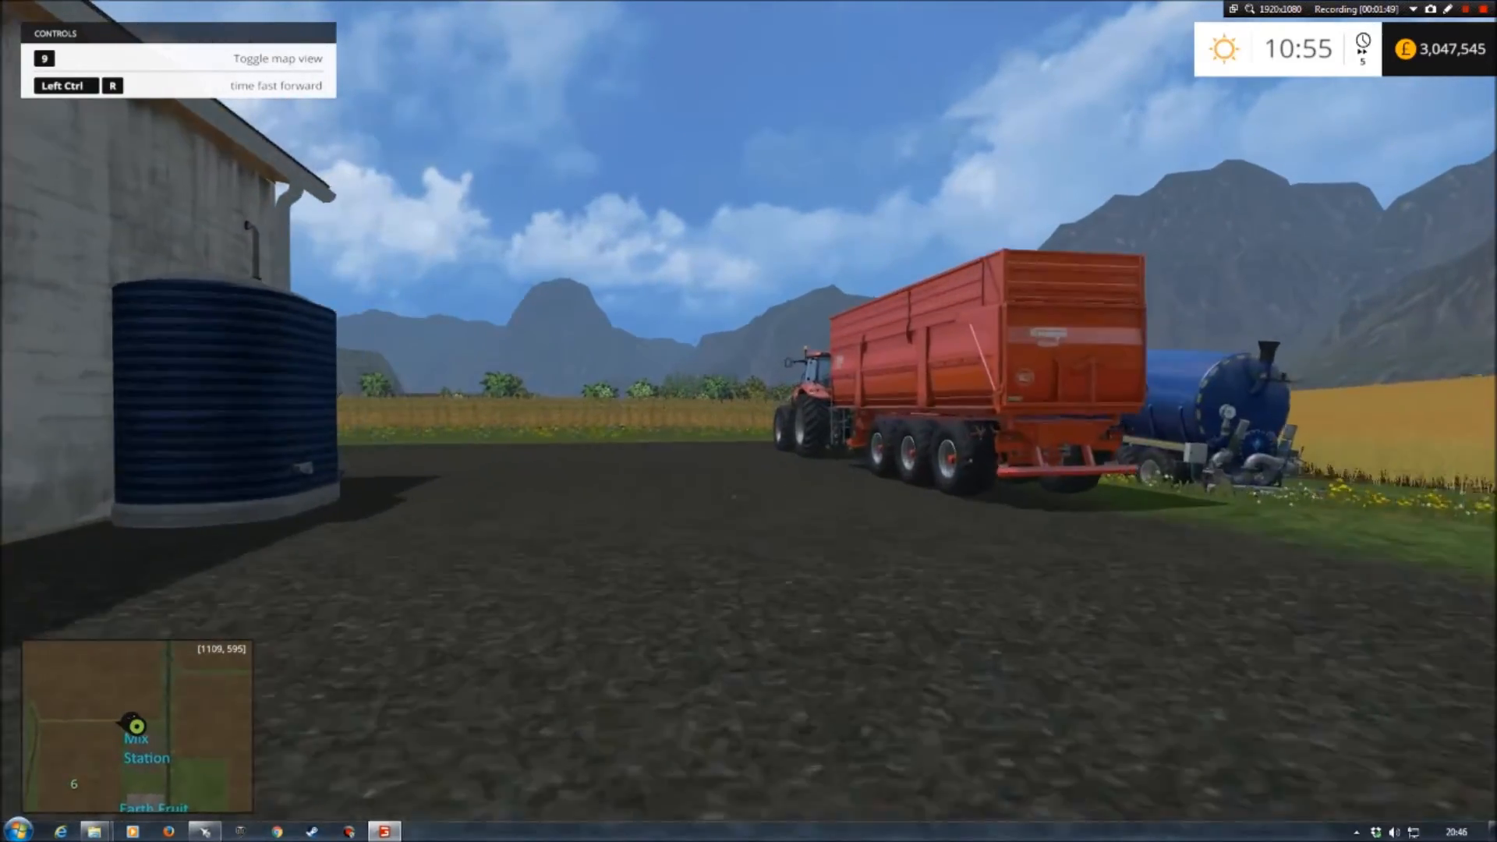
{"action": "key", "text": "w"}
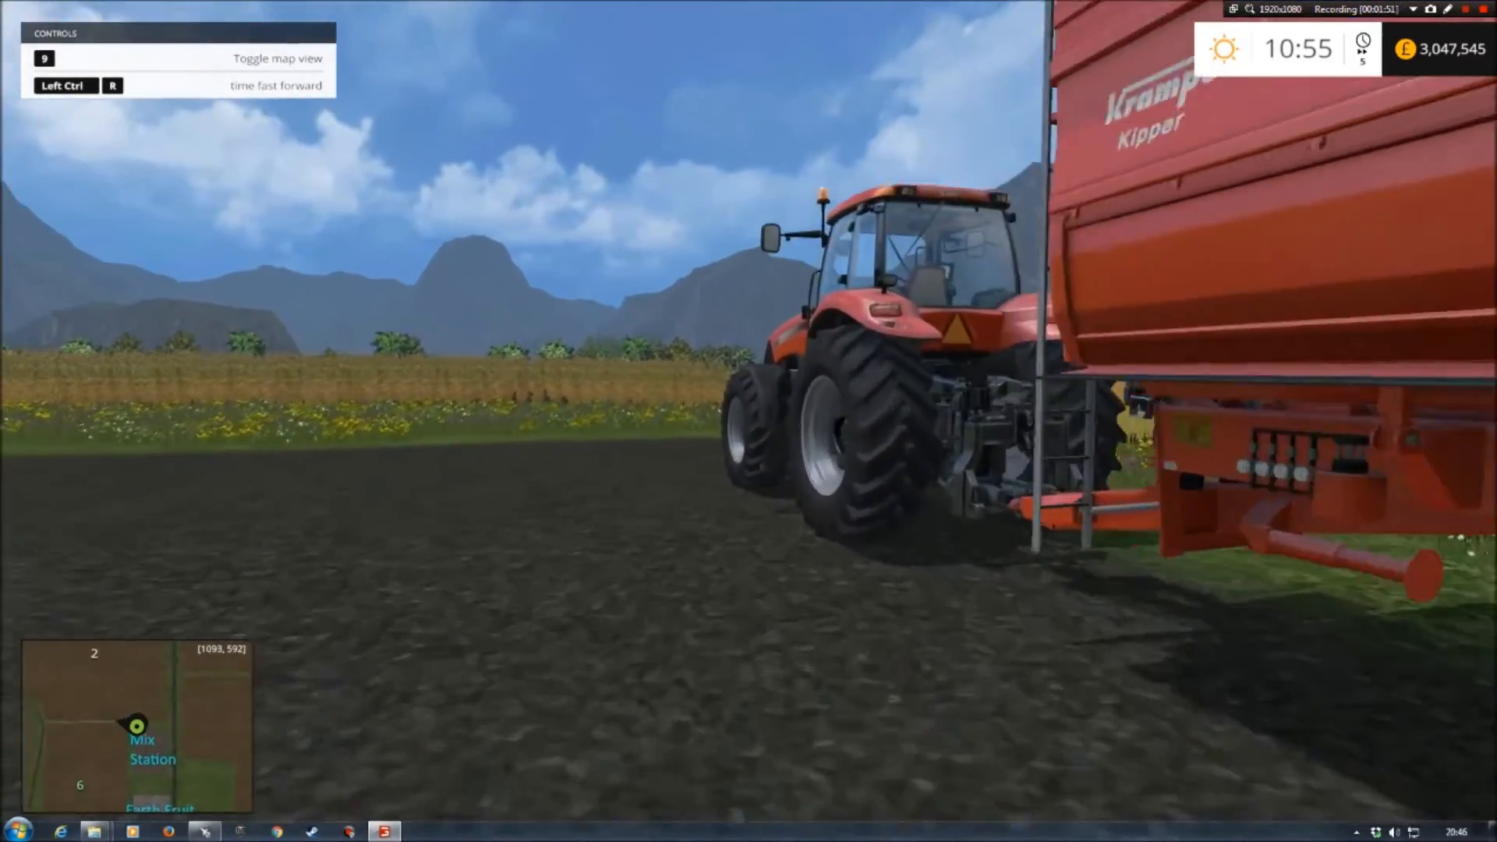
{"action": "key", "text": "e"}
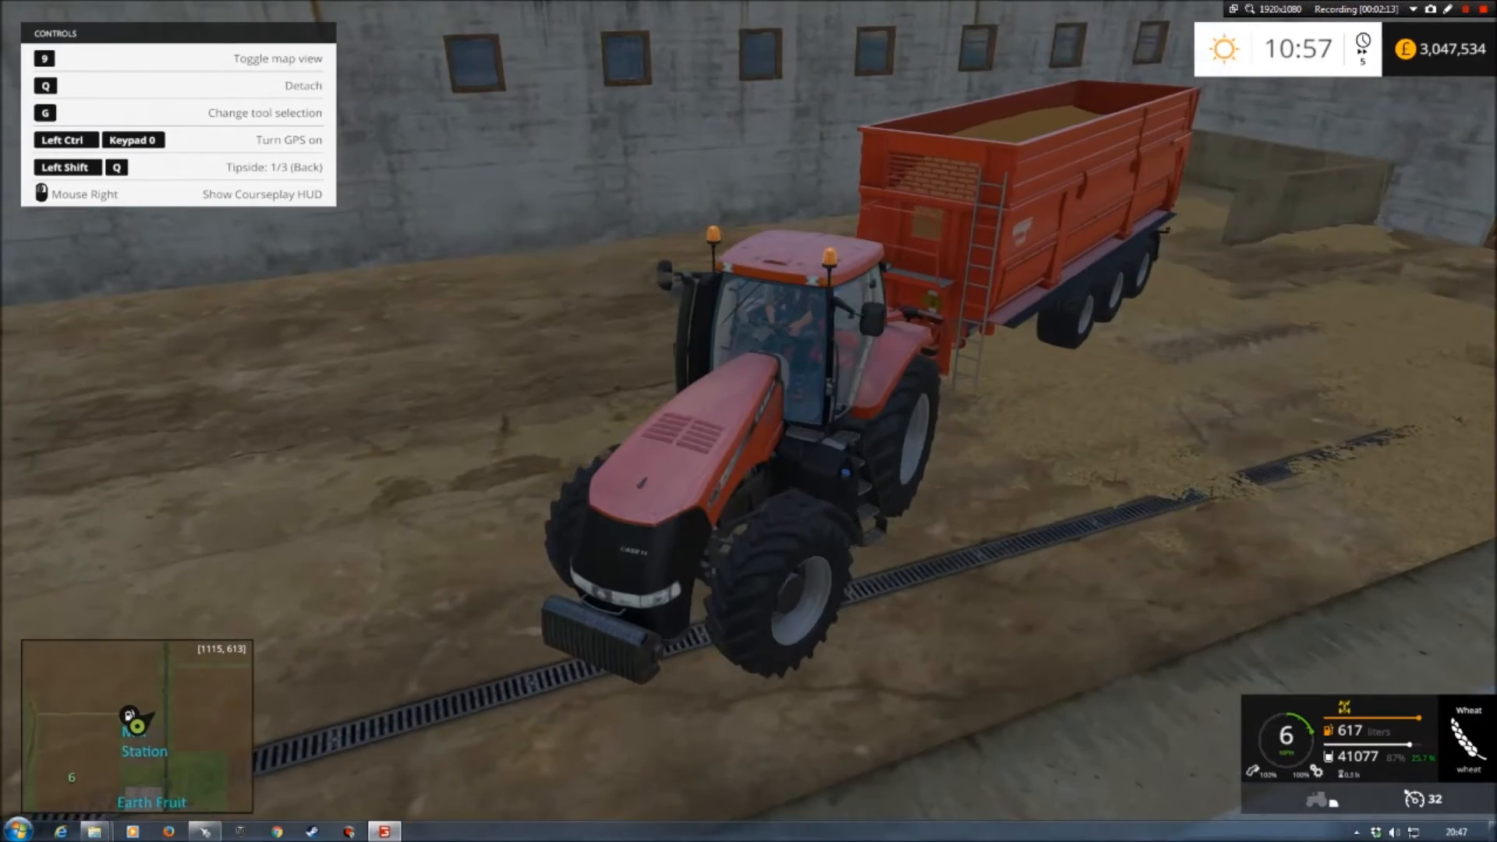
Tip wheat inside the egg laying station, park beside the straw wagon at the road and leave the tractor.
{"action": "key", "text": "a"}
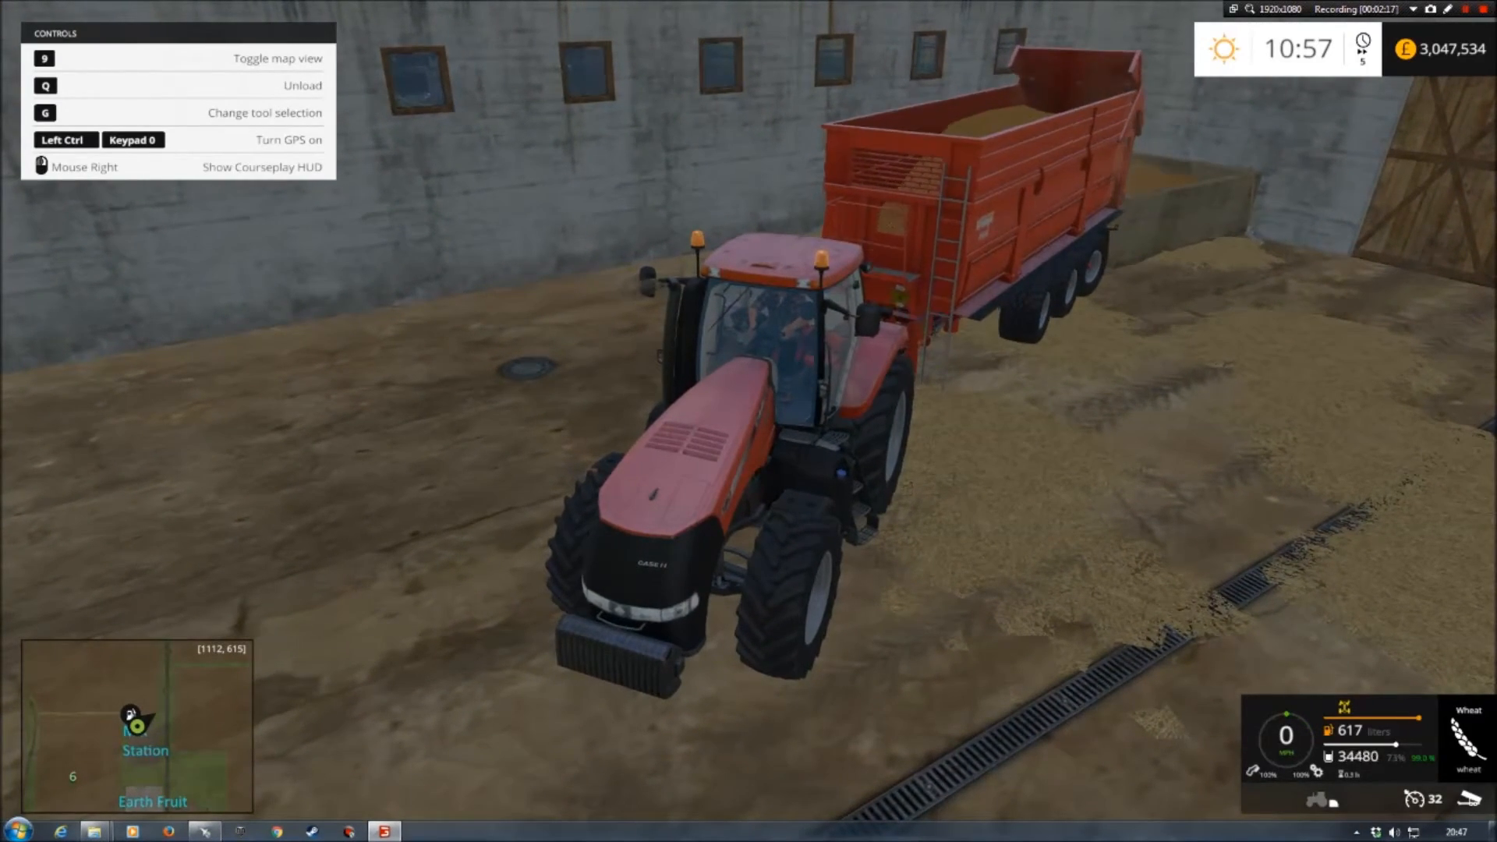
{"action": "key", "text": "w"}
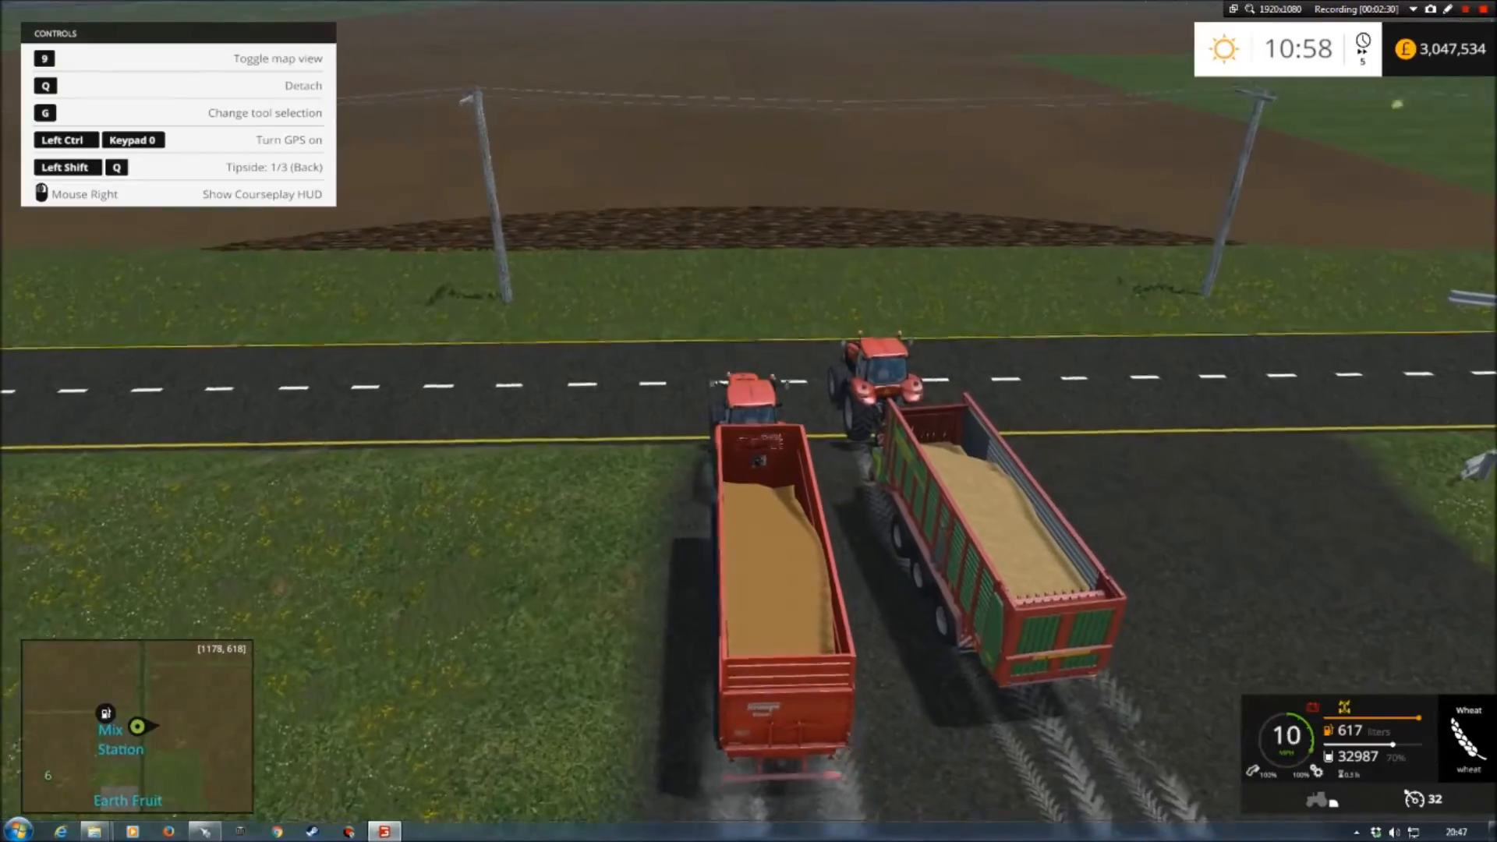
{"action": "key", "text": "e"}
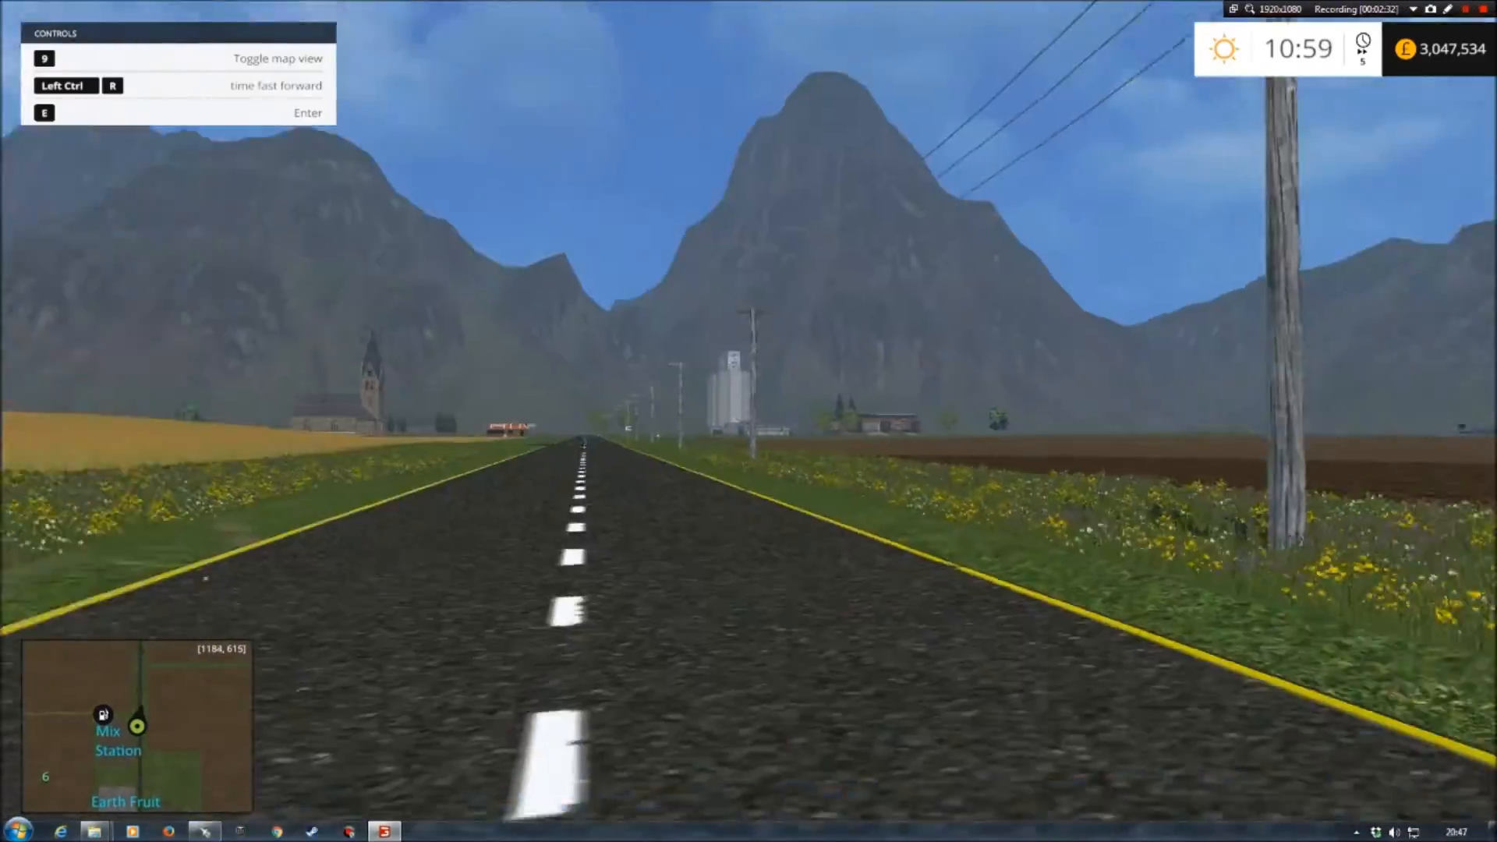
Walk past the station to the blue Kotte Universal water tanker and enter its truck.
{"action": "key", "text": "w"}
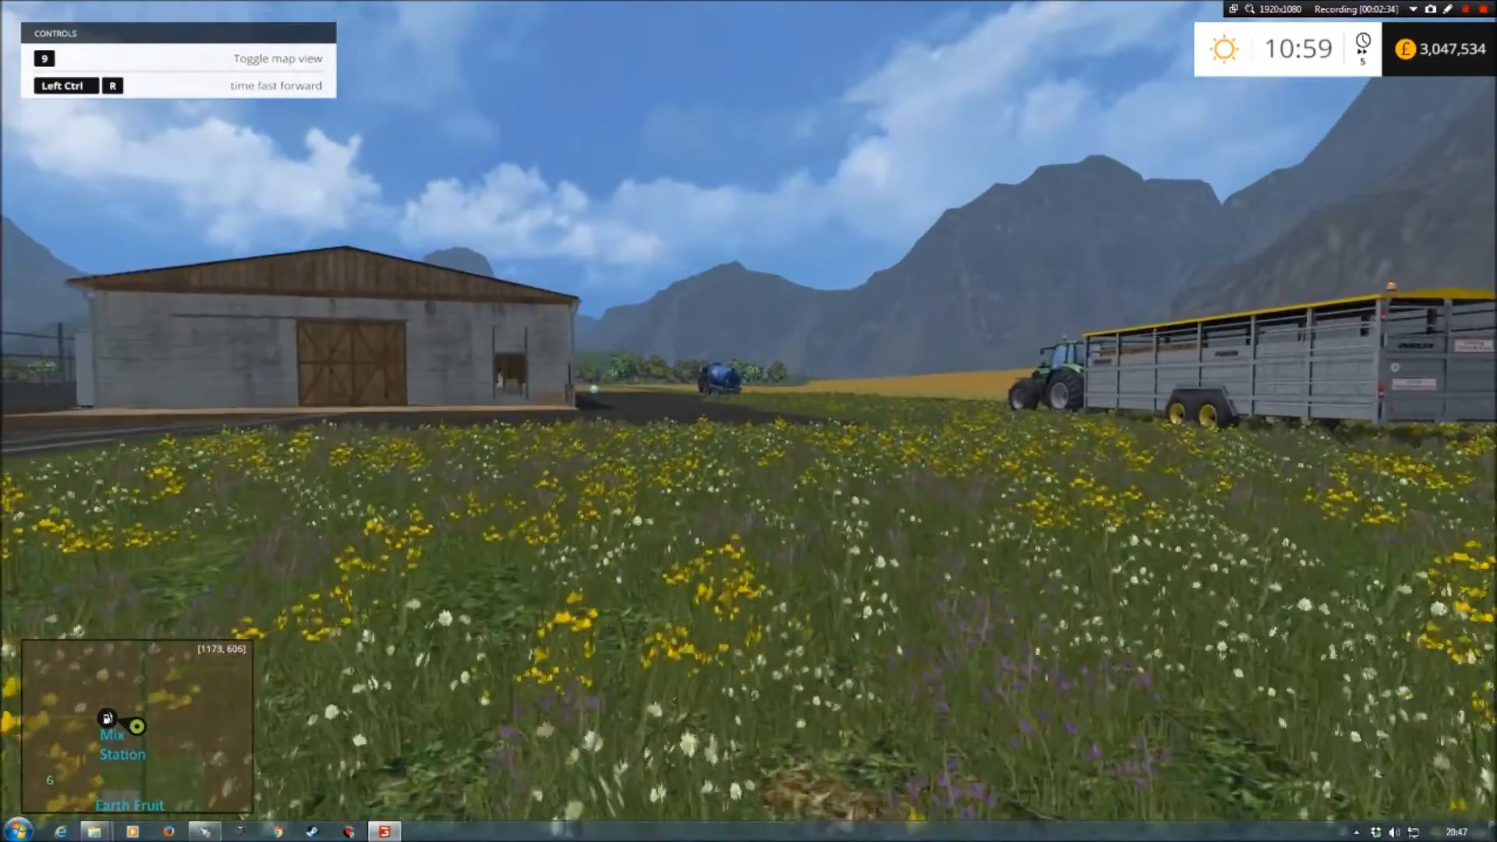
{"action": "key", "text": "w"}
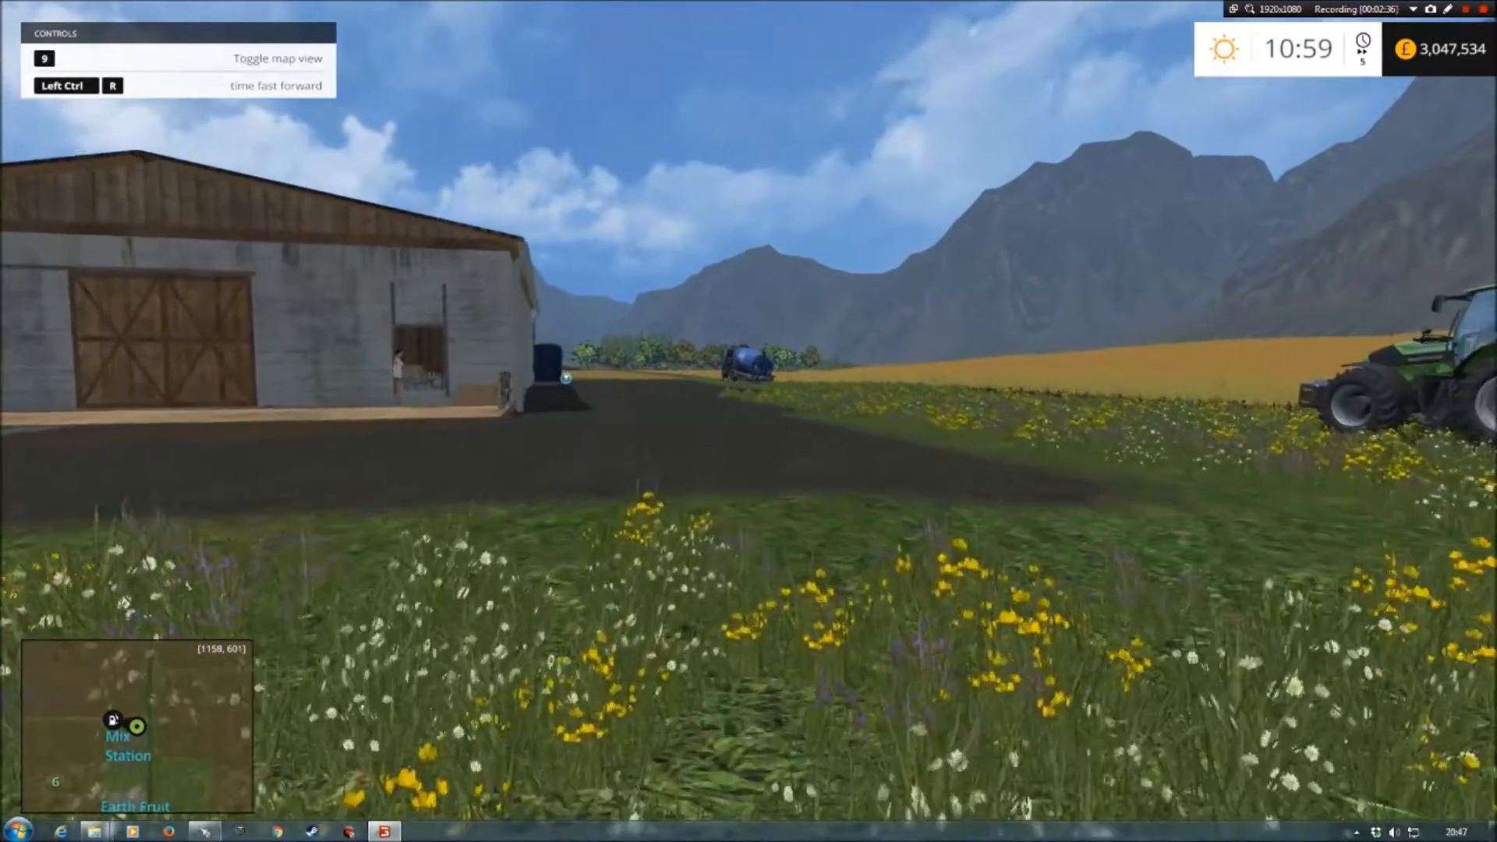
{"action": "key", "text": "w"}
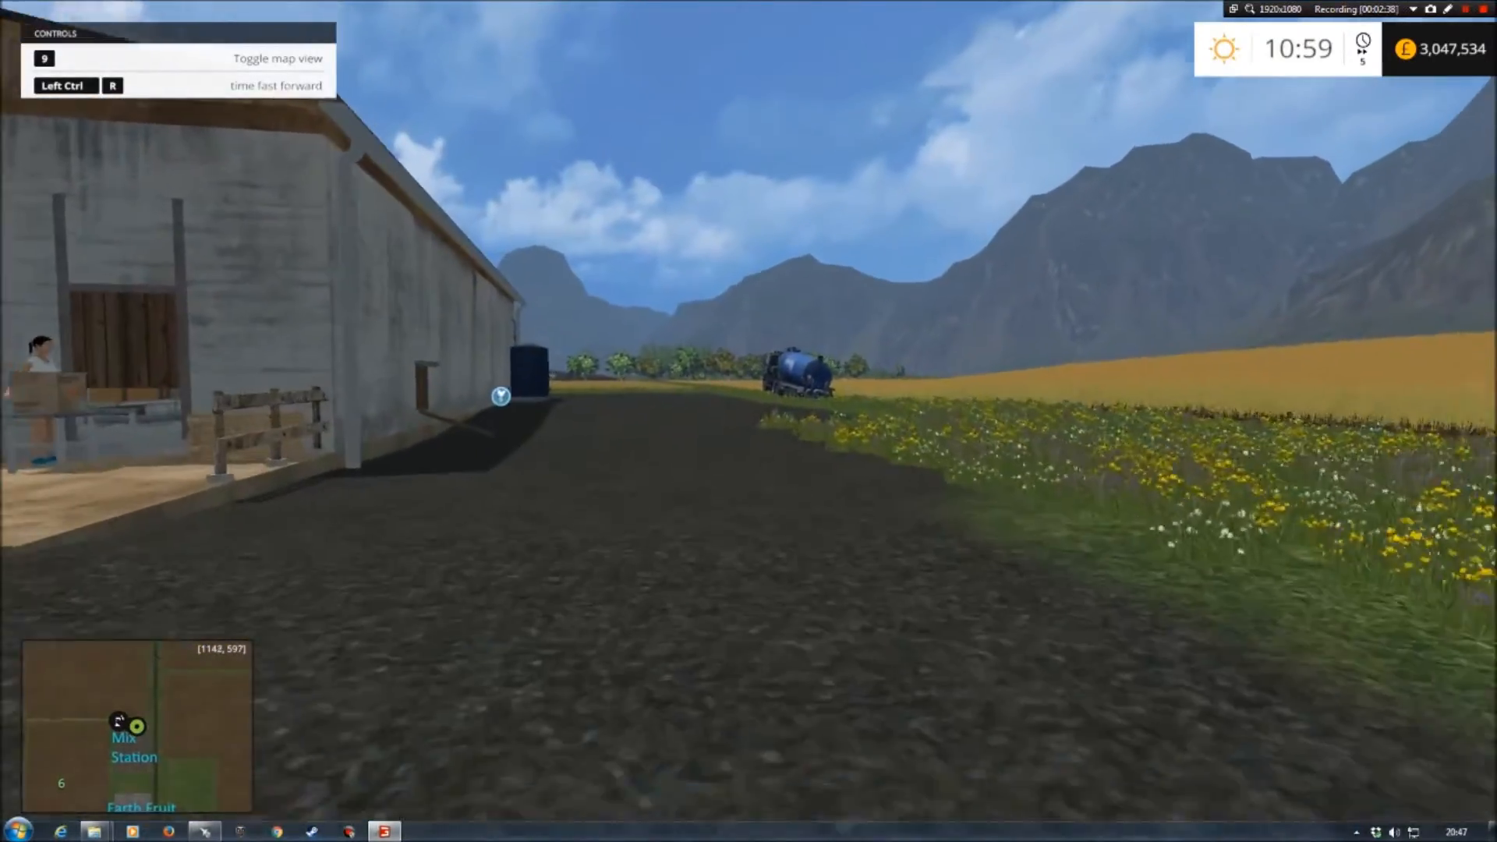
{"action": "key", "text": "w"}
{"action": "key", "text": "w"}
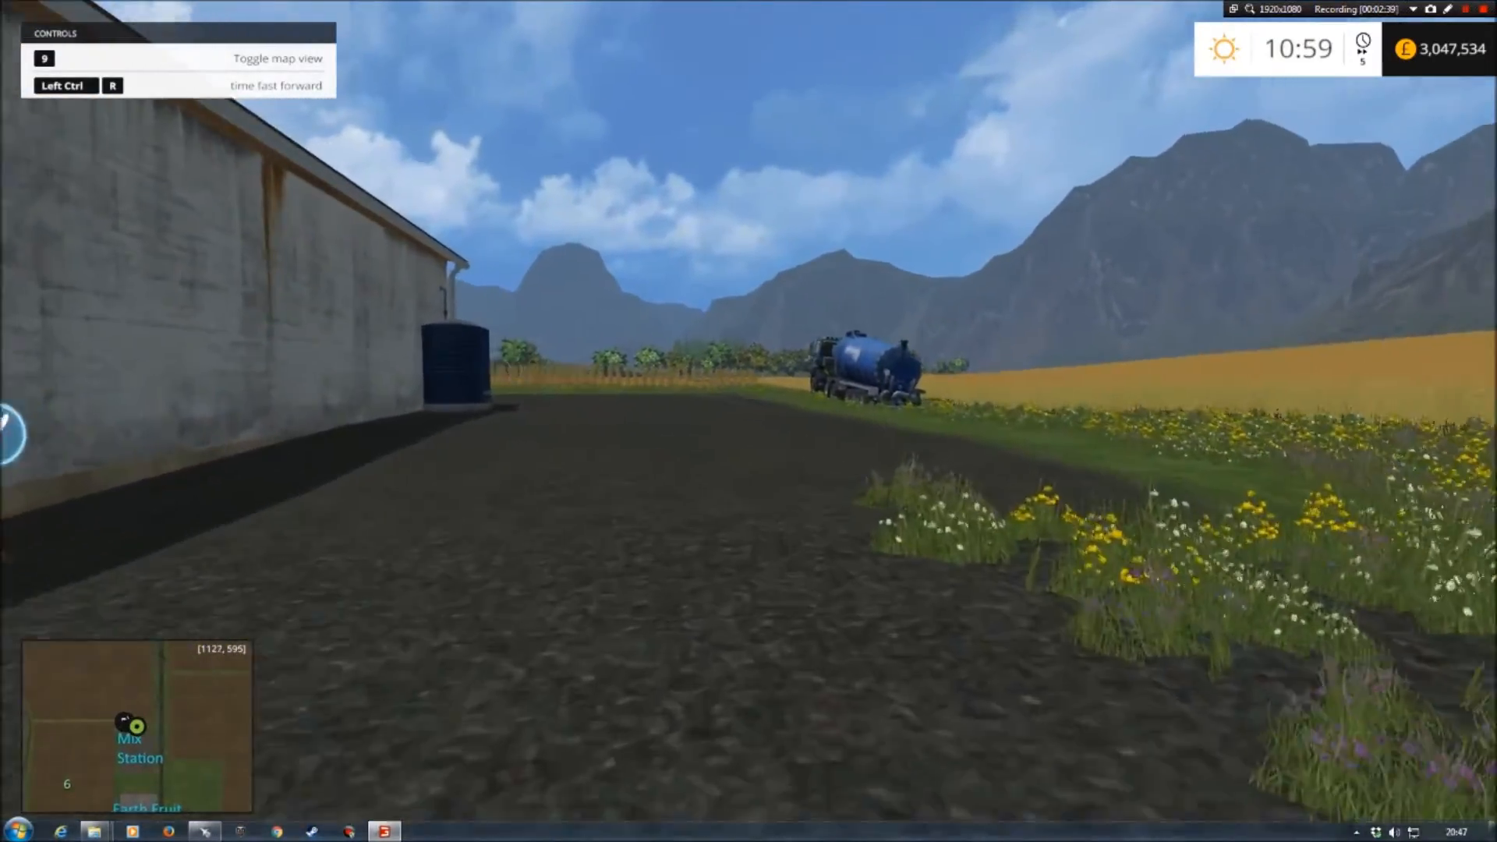
{"action": "key", "text": "w"}
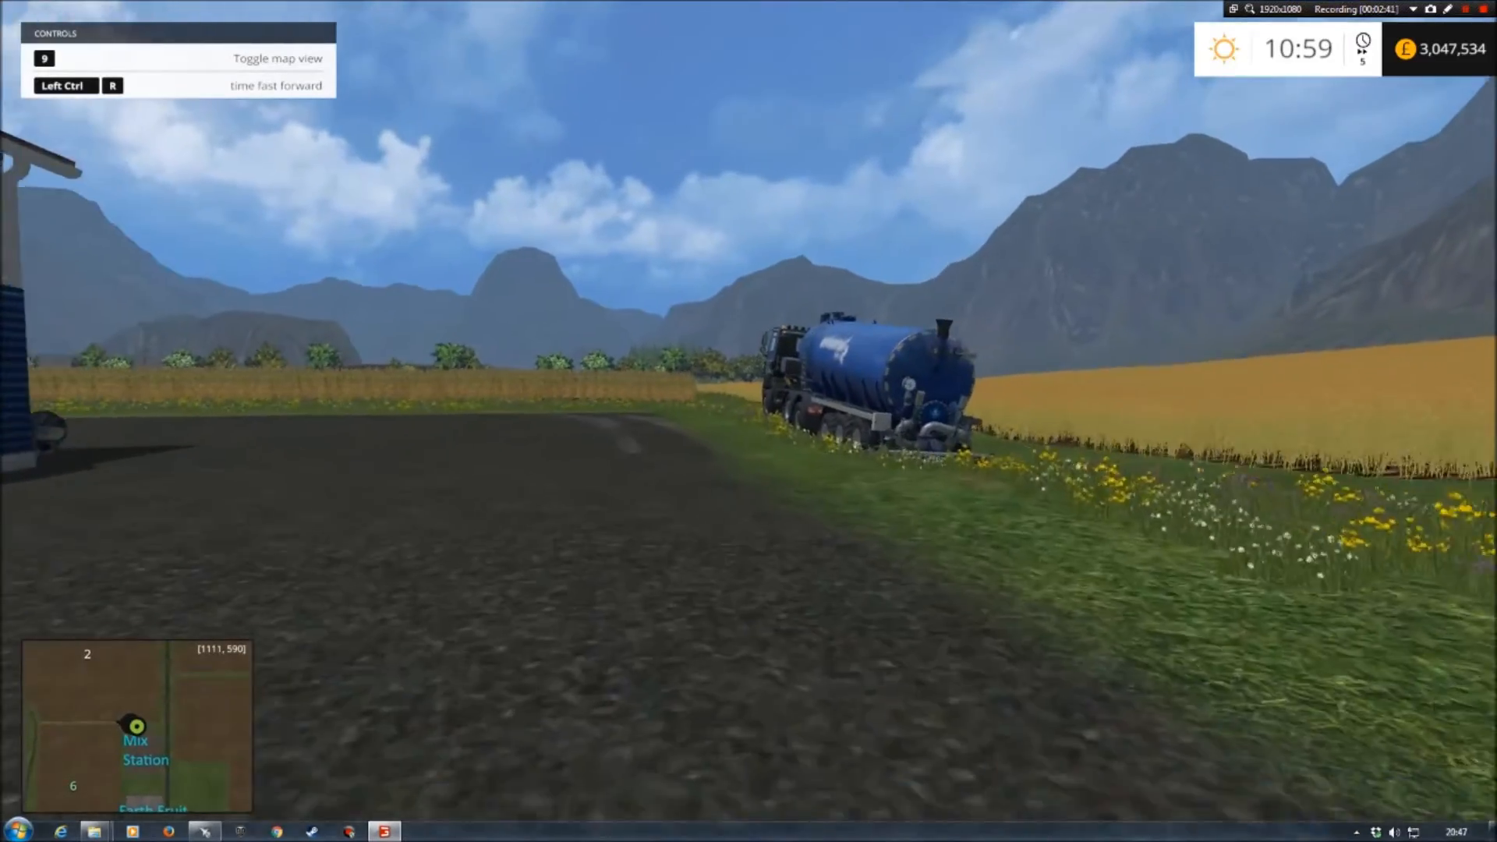
{"action": "key", "text": "w"}
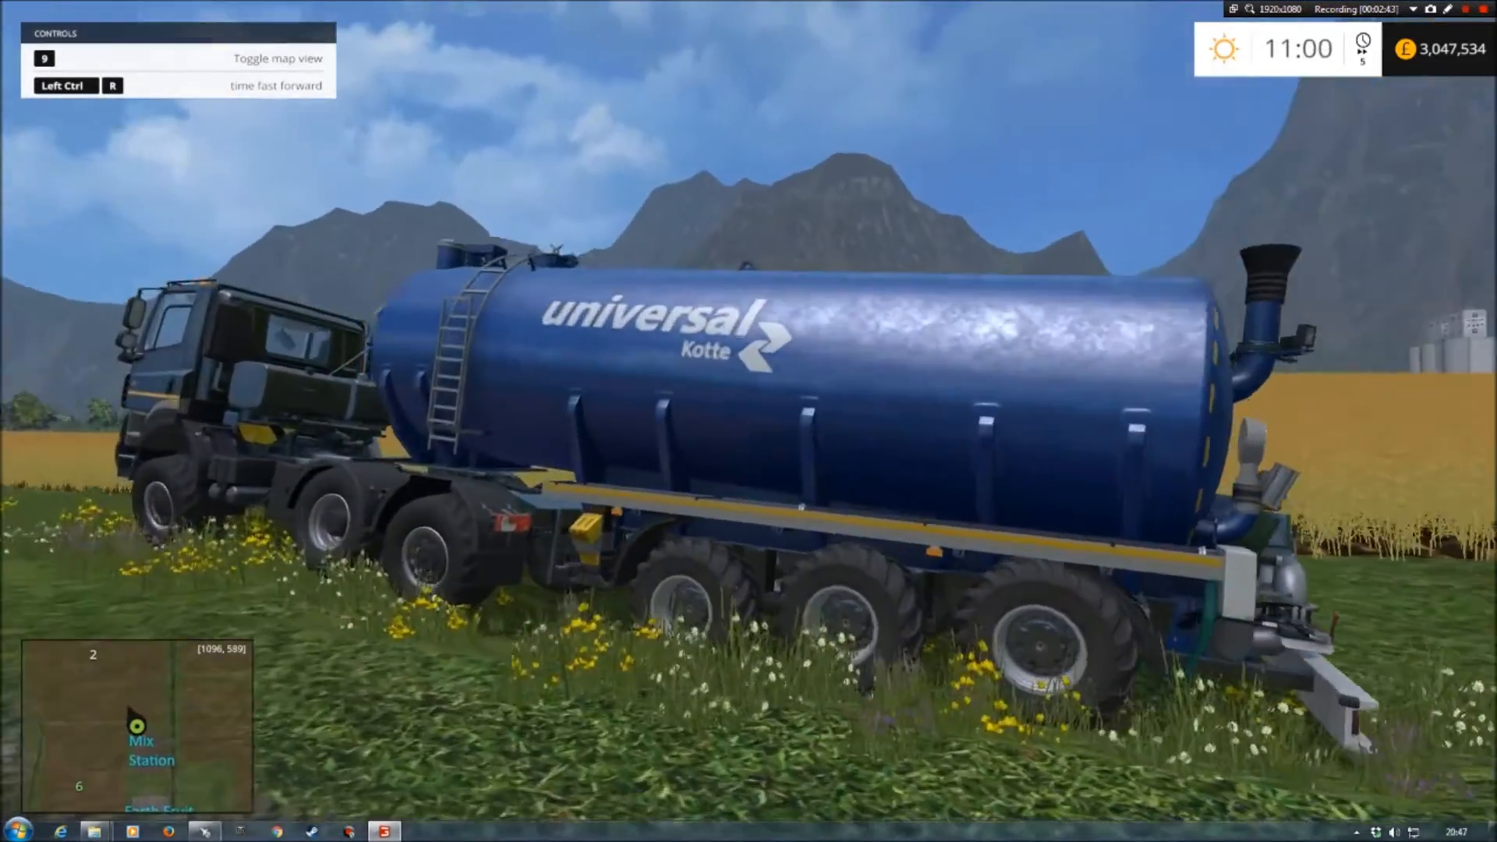
{"action": "key", "text": "w"}
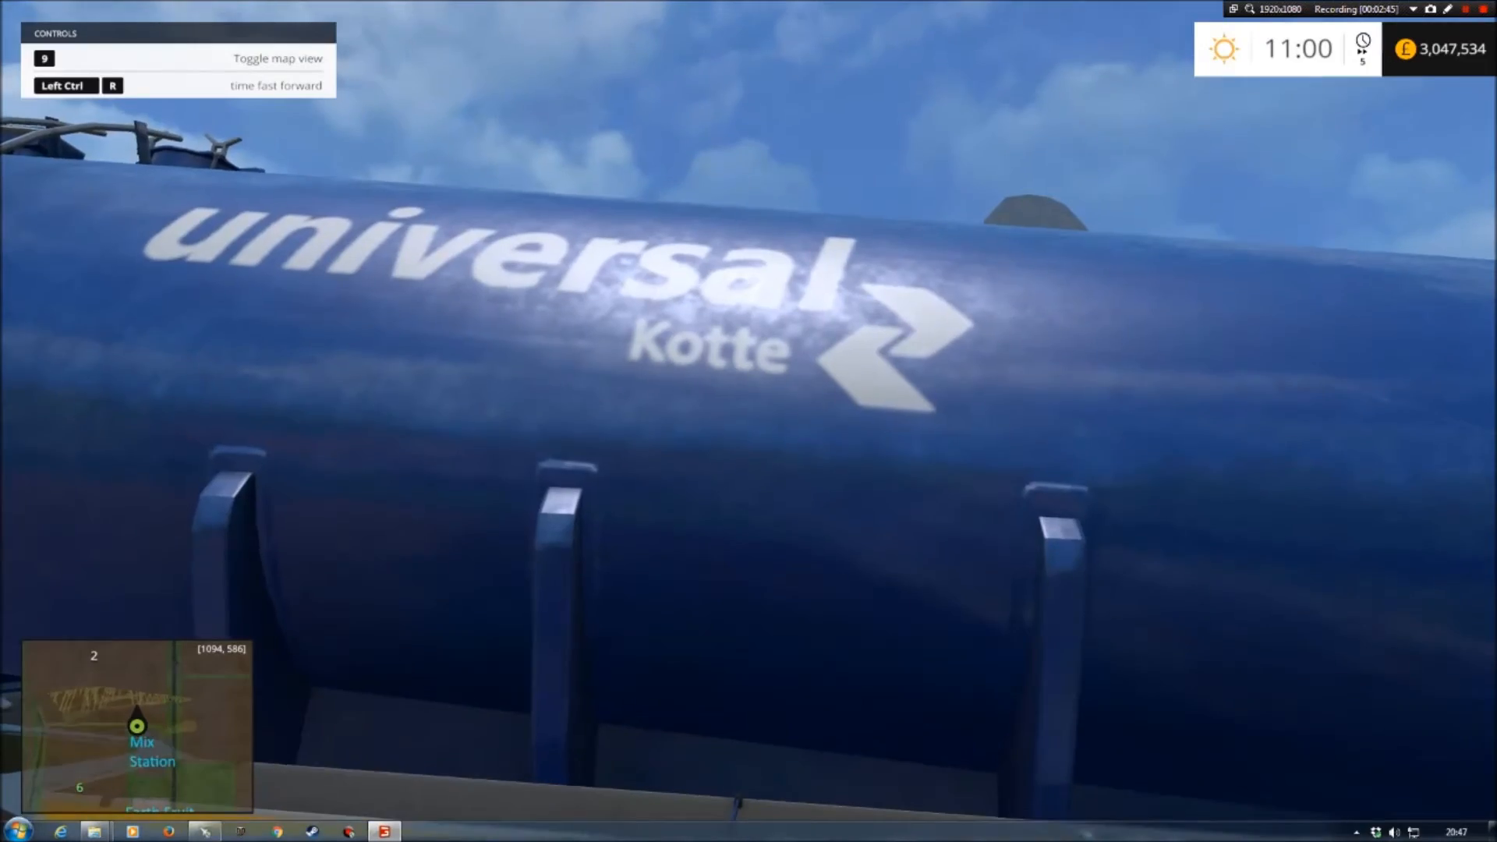
{"action": "key", "text": "s"}
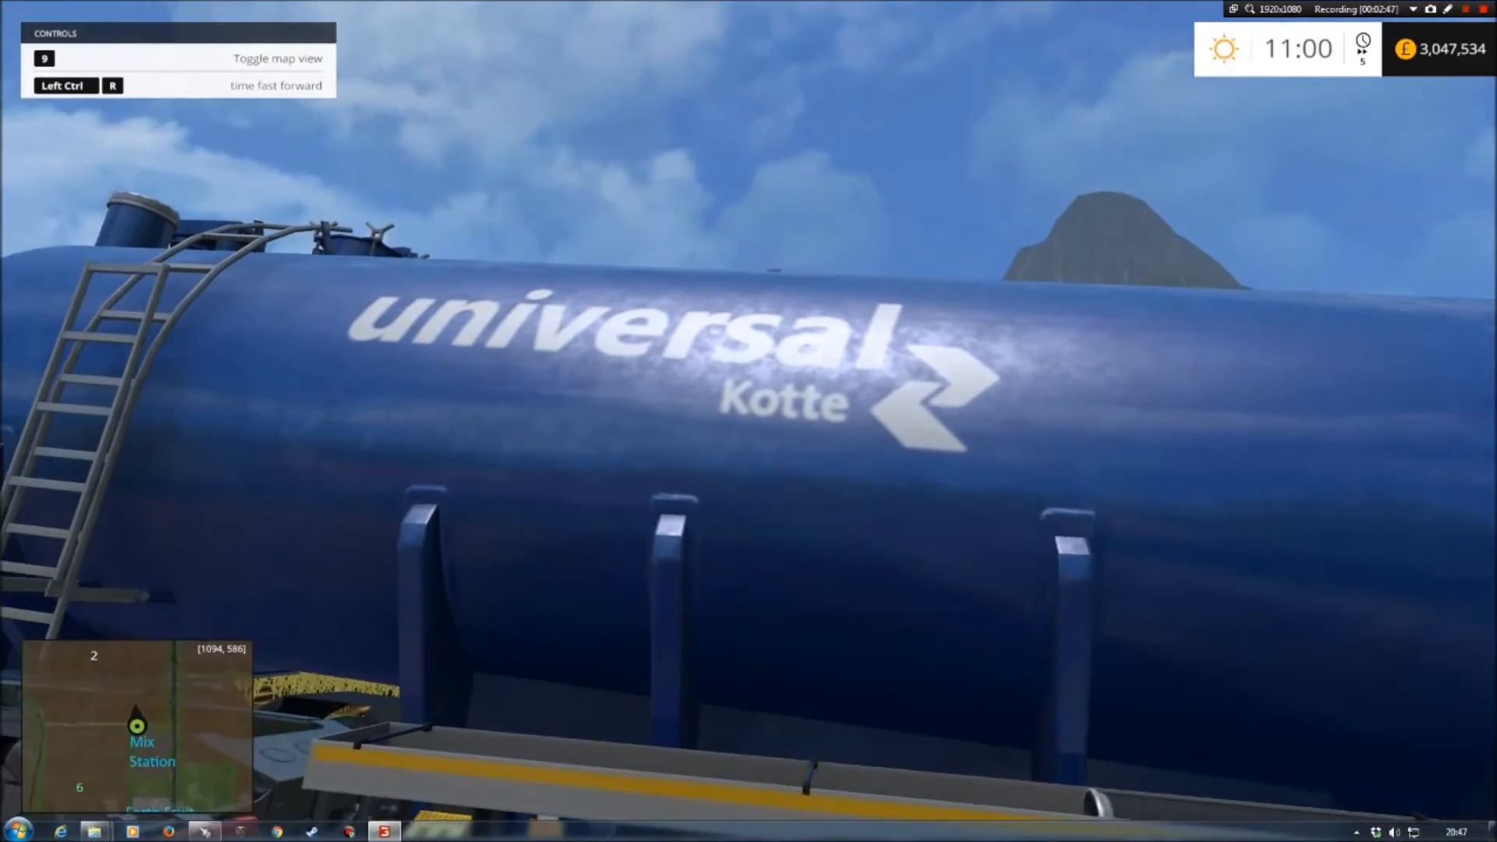
{"action": "key", "text": "w"}
{"action": "key", "text": "e"}
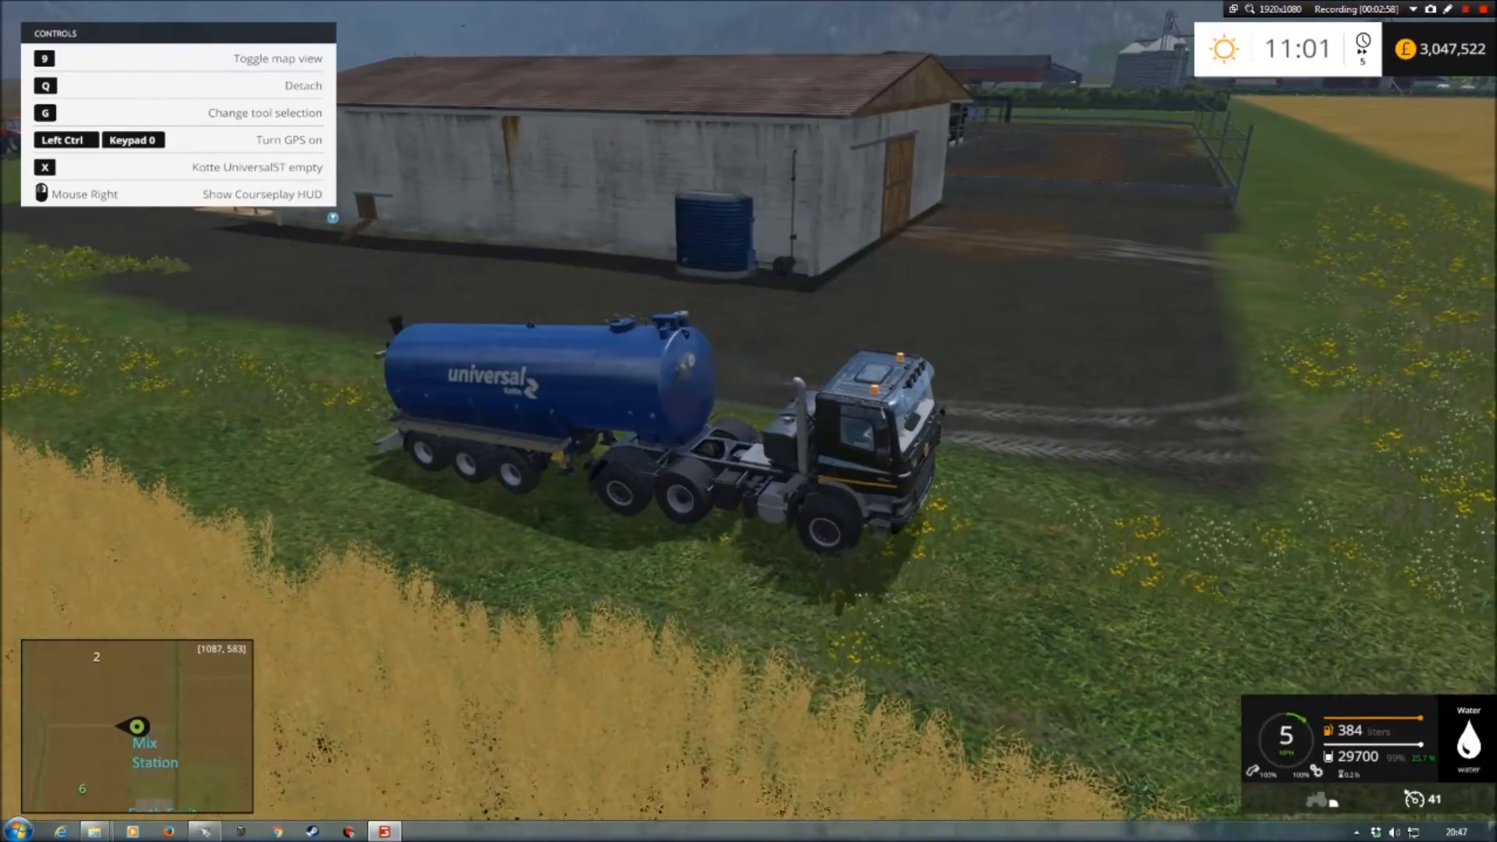
Reverse the Kotte tanker to the station's blue water tank, transfer water into it and leave the truck.
{"action": "key", "text": "w"}
{"action": "key", "text": "d"}
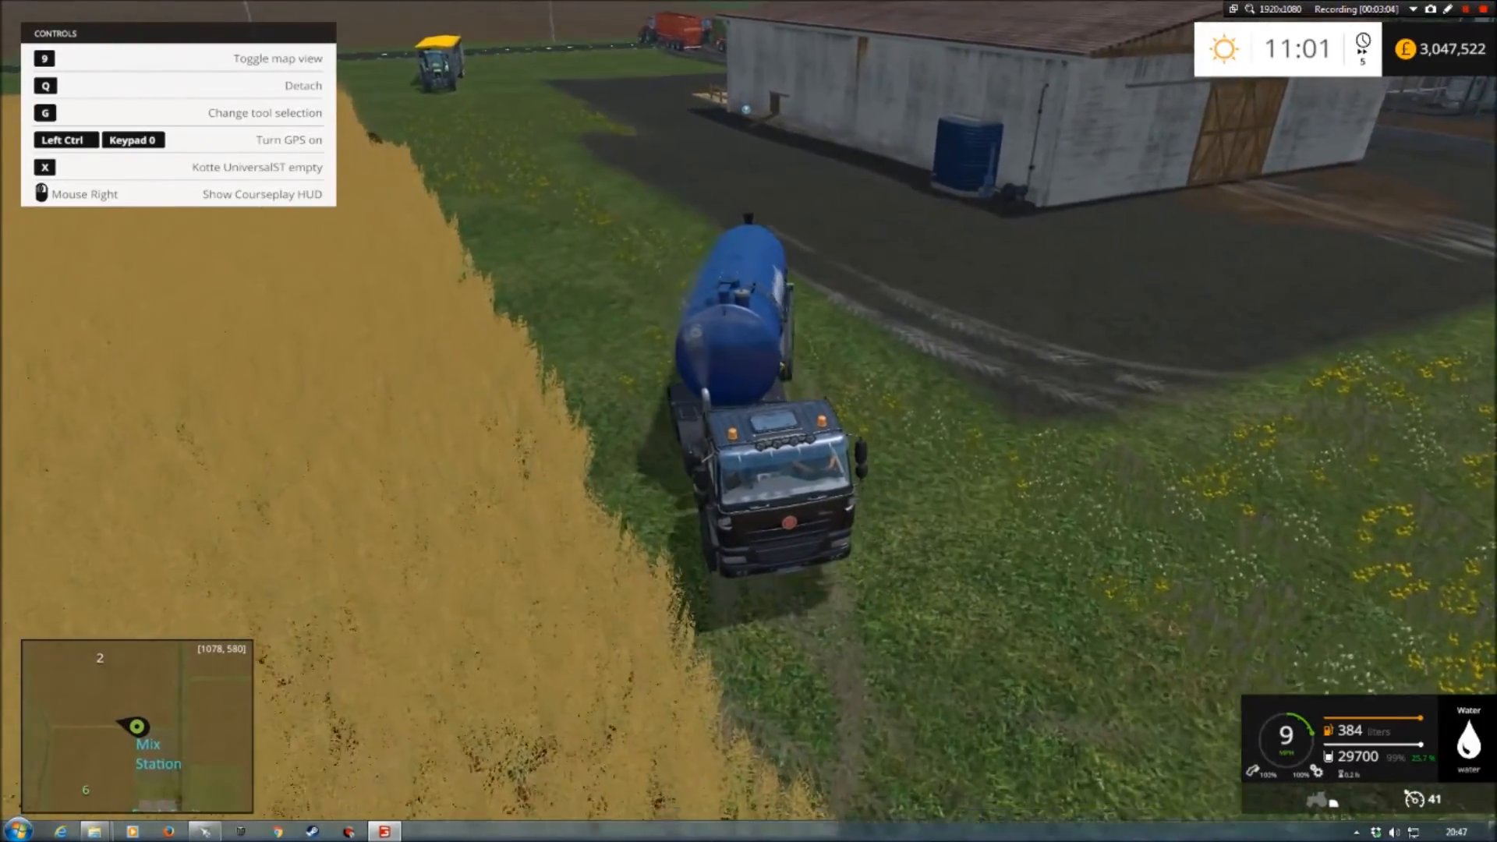
{"action": "key", "text": "s"}
{"action": "key", "text": "a"}
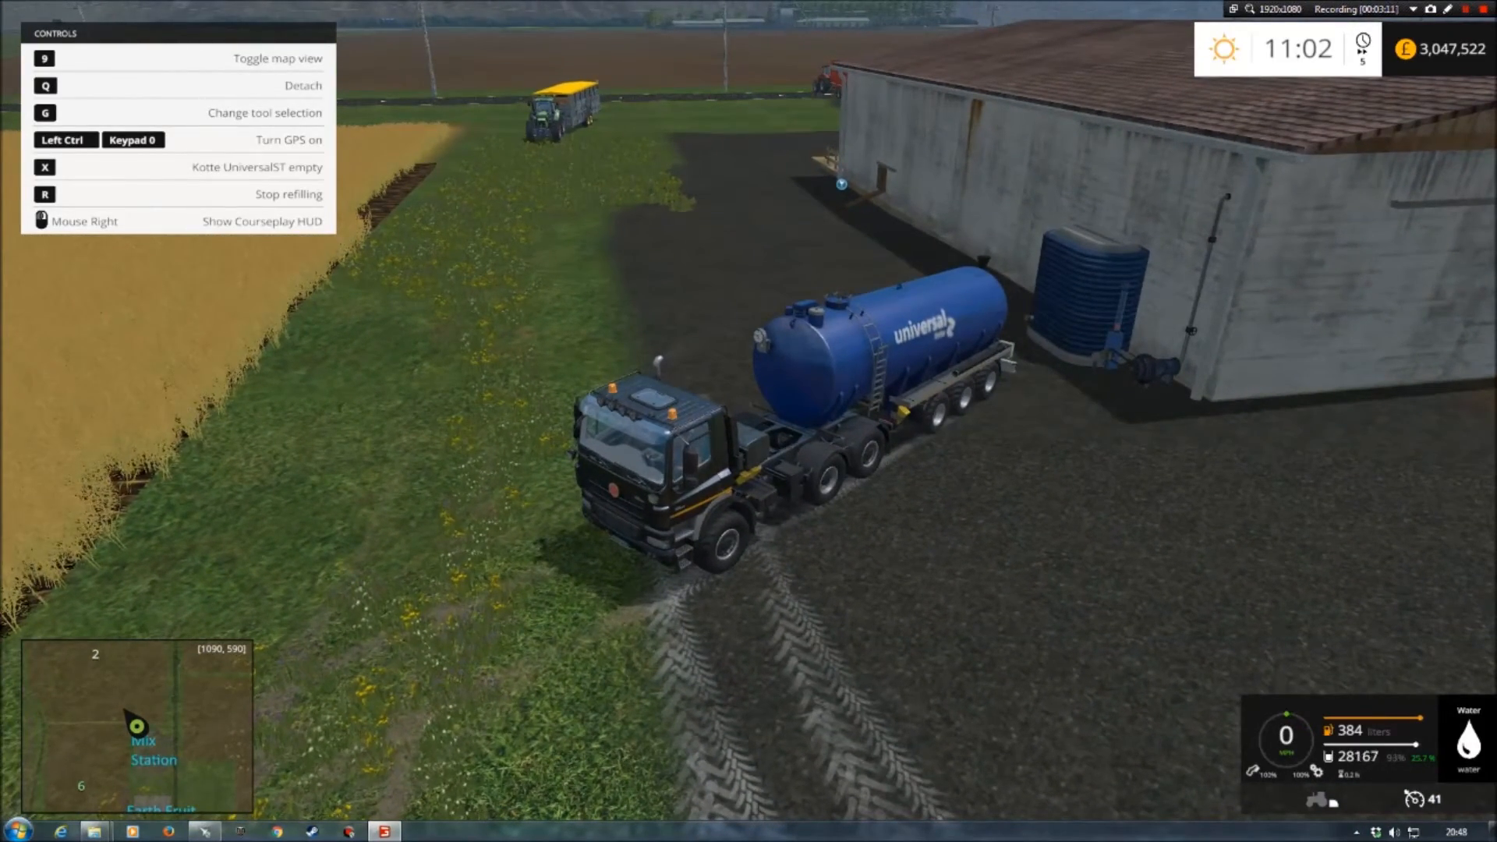
{"action": "key", "text": "e"}
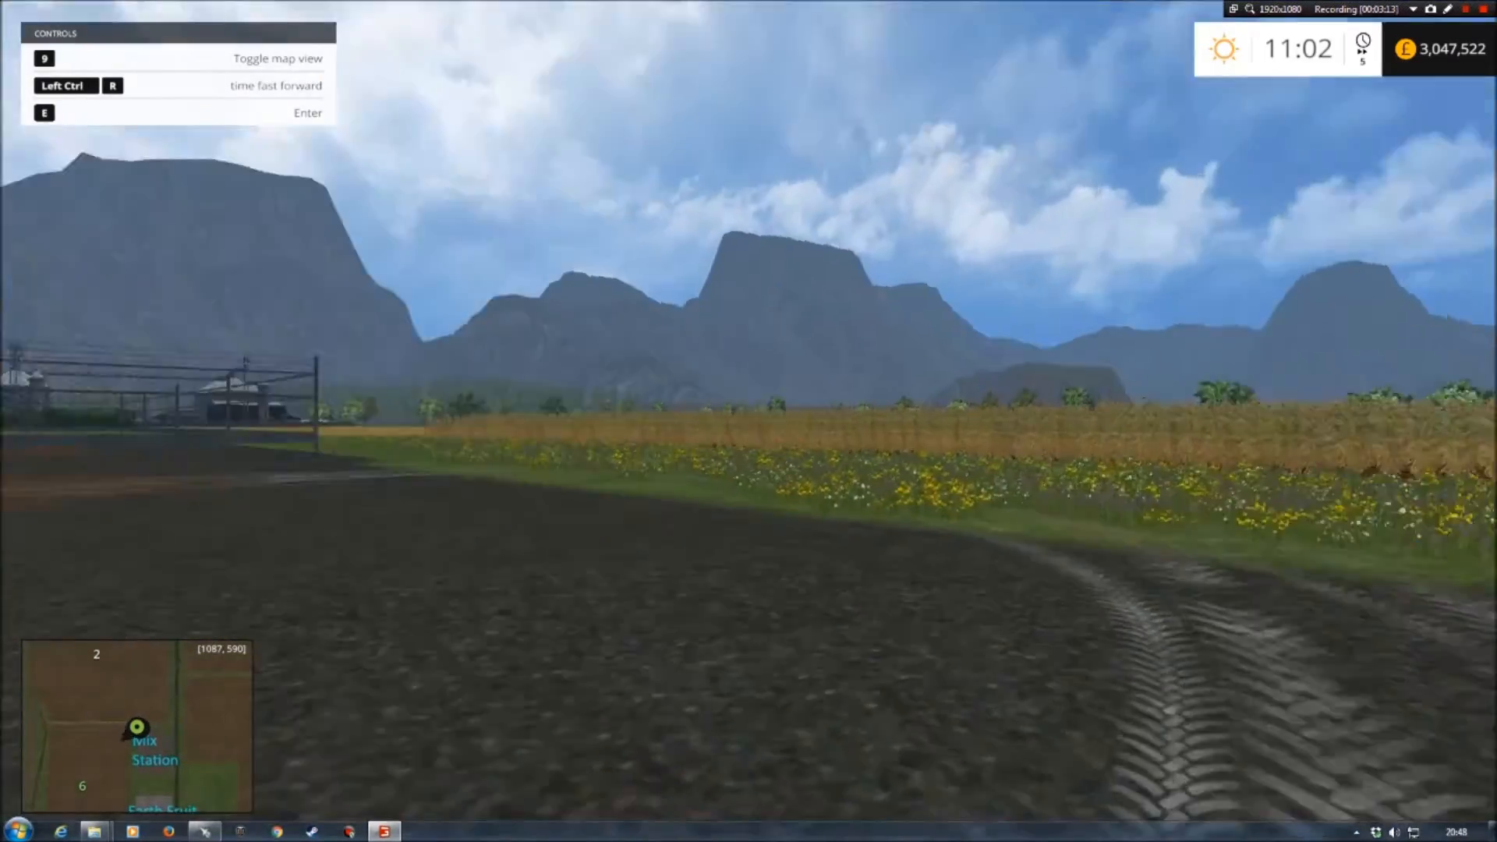
Walk up to the station's blue water tank and inspect its level gauge and pump.
{"action": "key", "text": "w"}
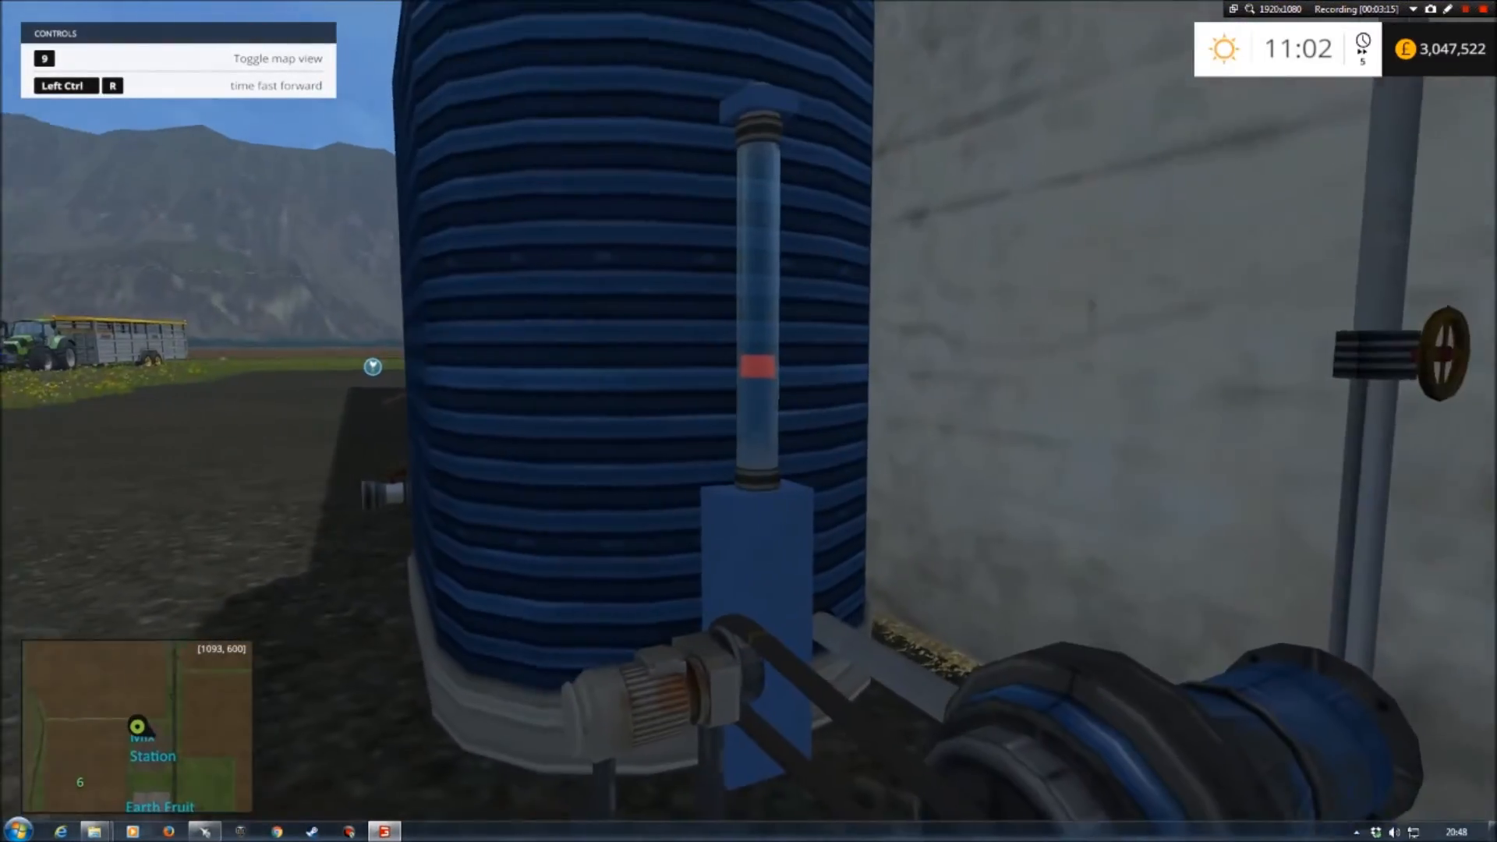
{"action": "key", "text": "s"}
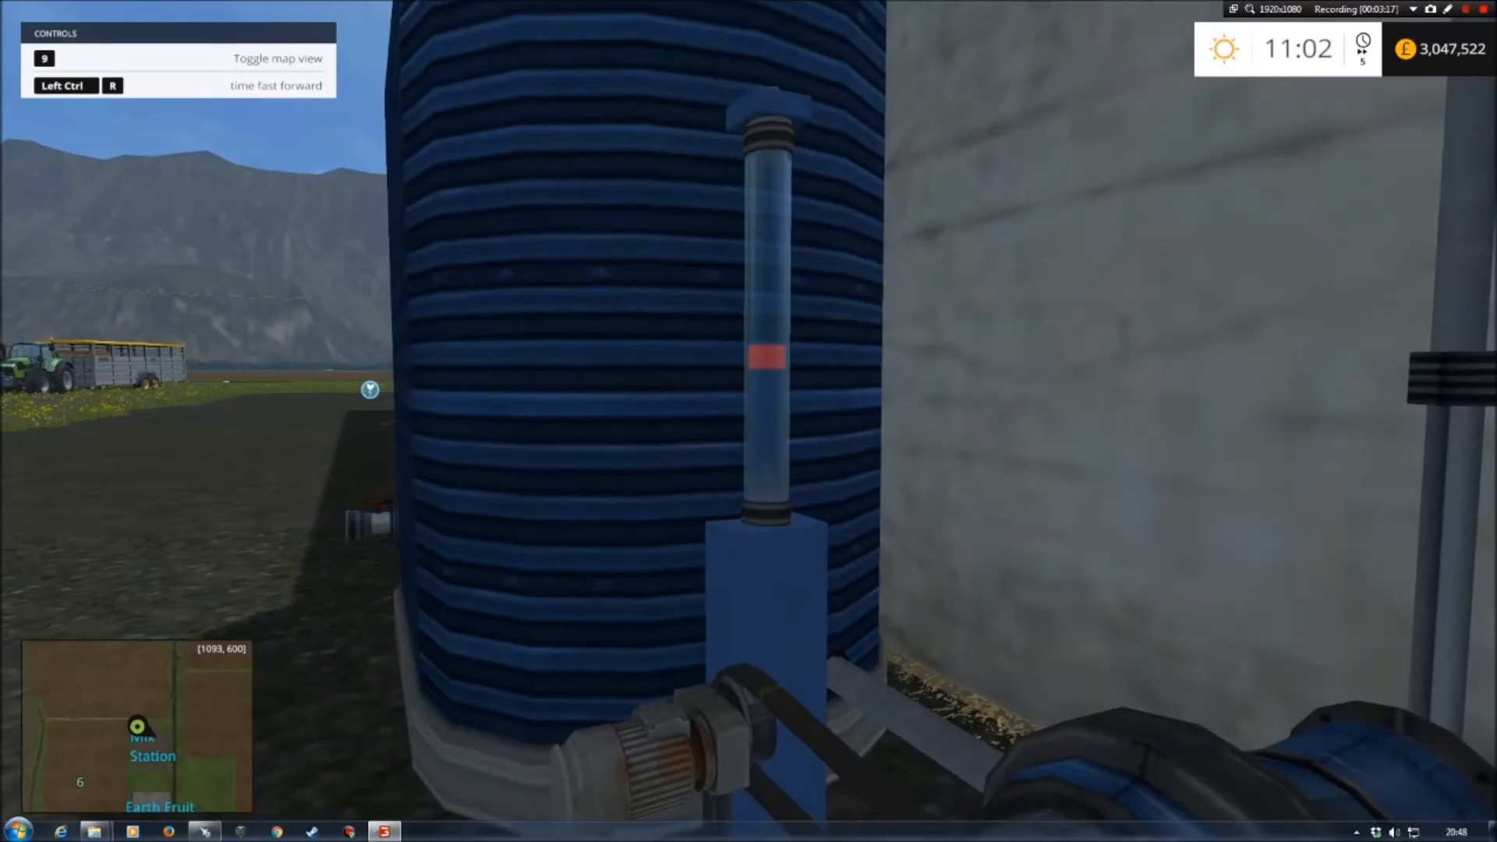
{"action": "key", "text": "s"}
{"action": "key", "text": "w"}
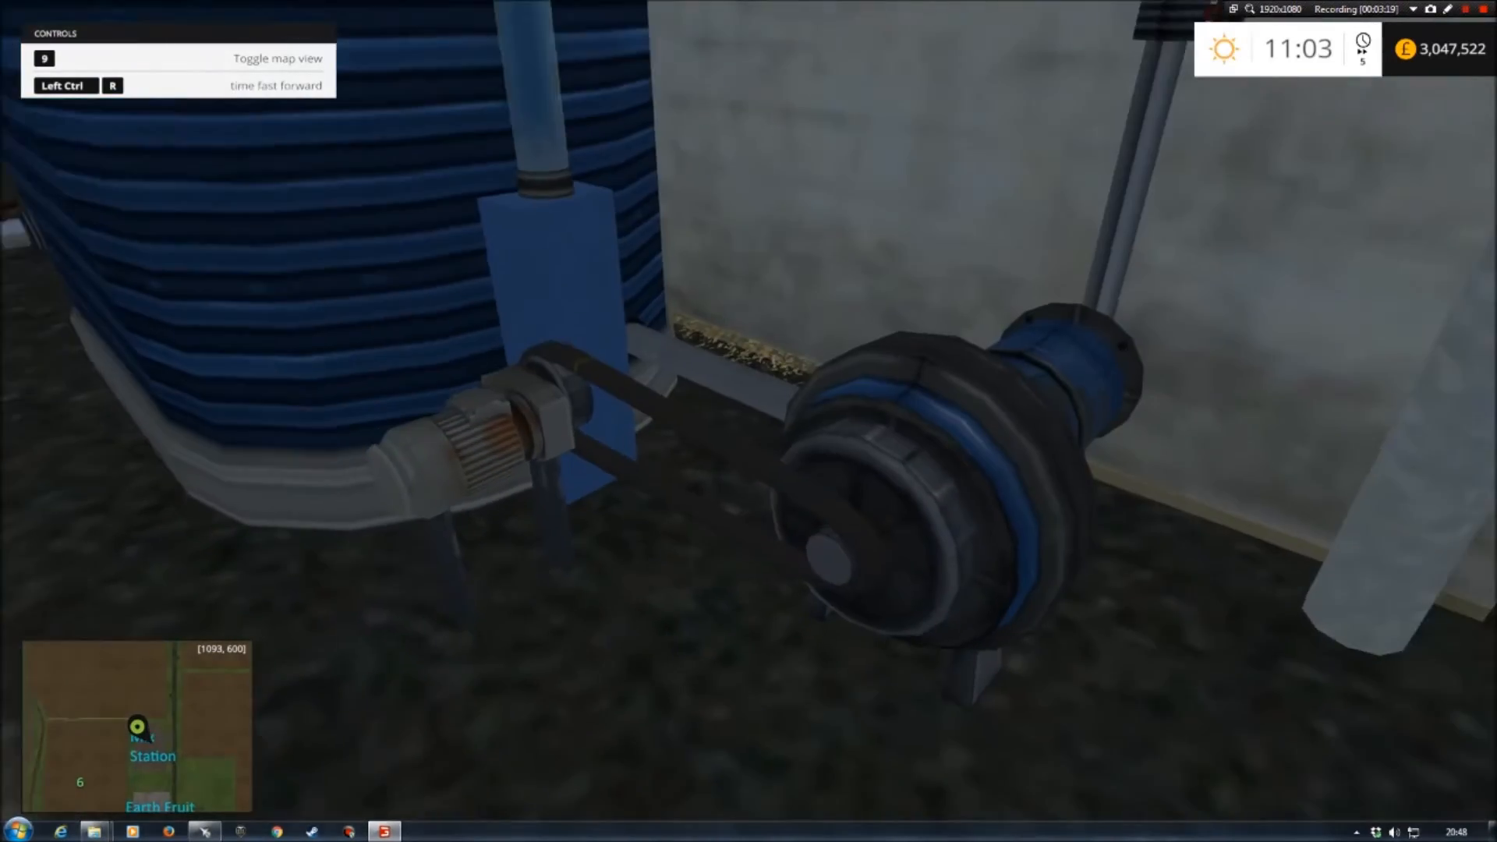
Step back to view the whole blue water tank, walk to the Kotte tanker's truck and enter it.
{"action": "key", "text": "s"}
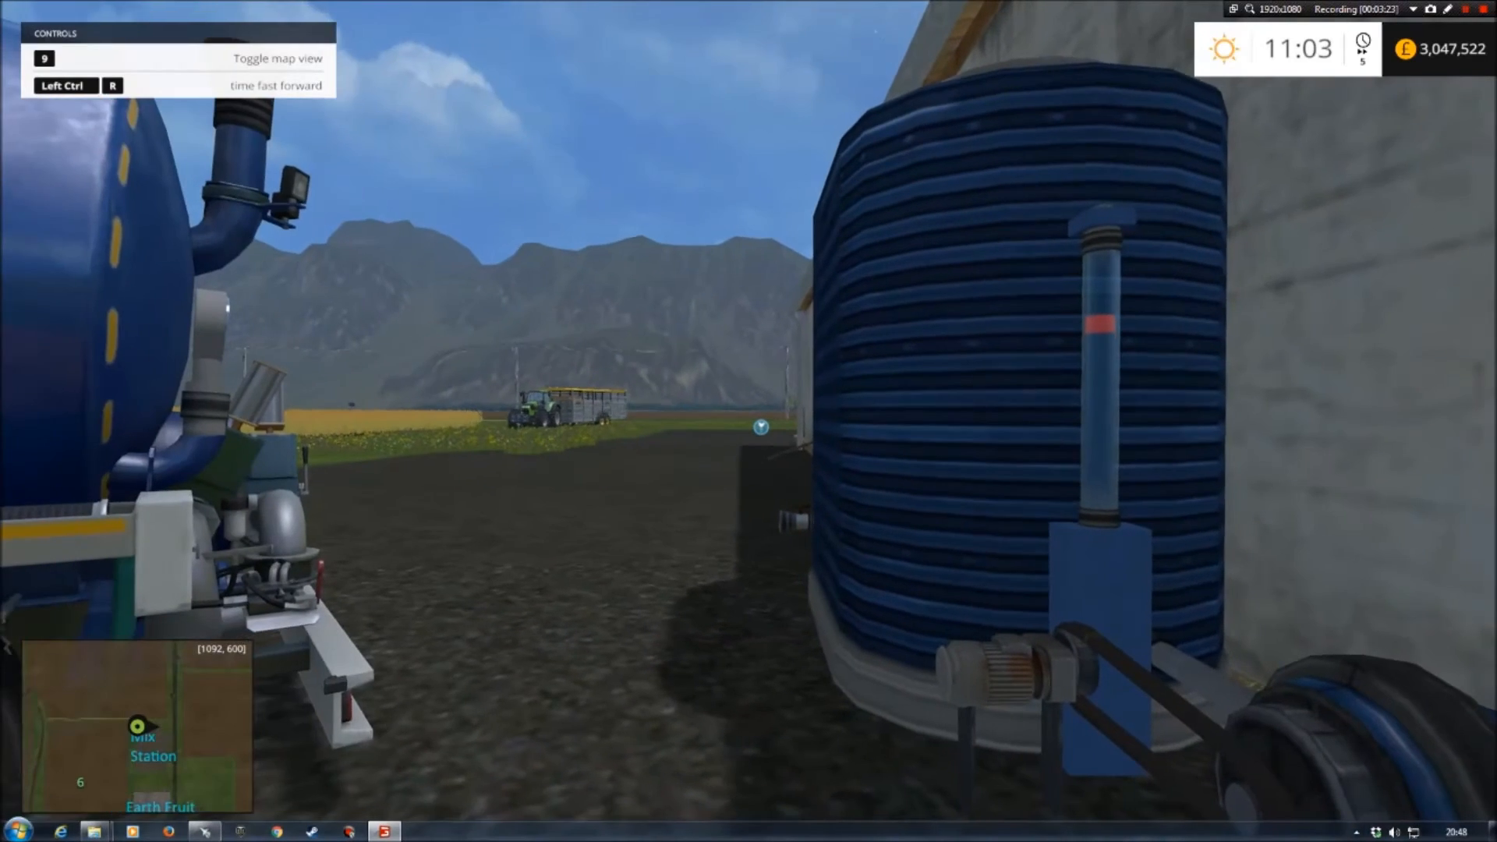
{"action": "key", "text": "a"}
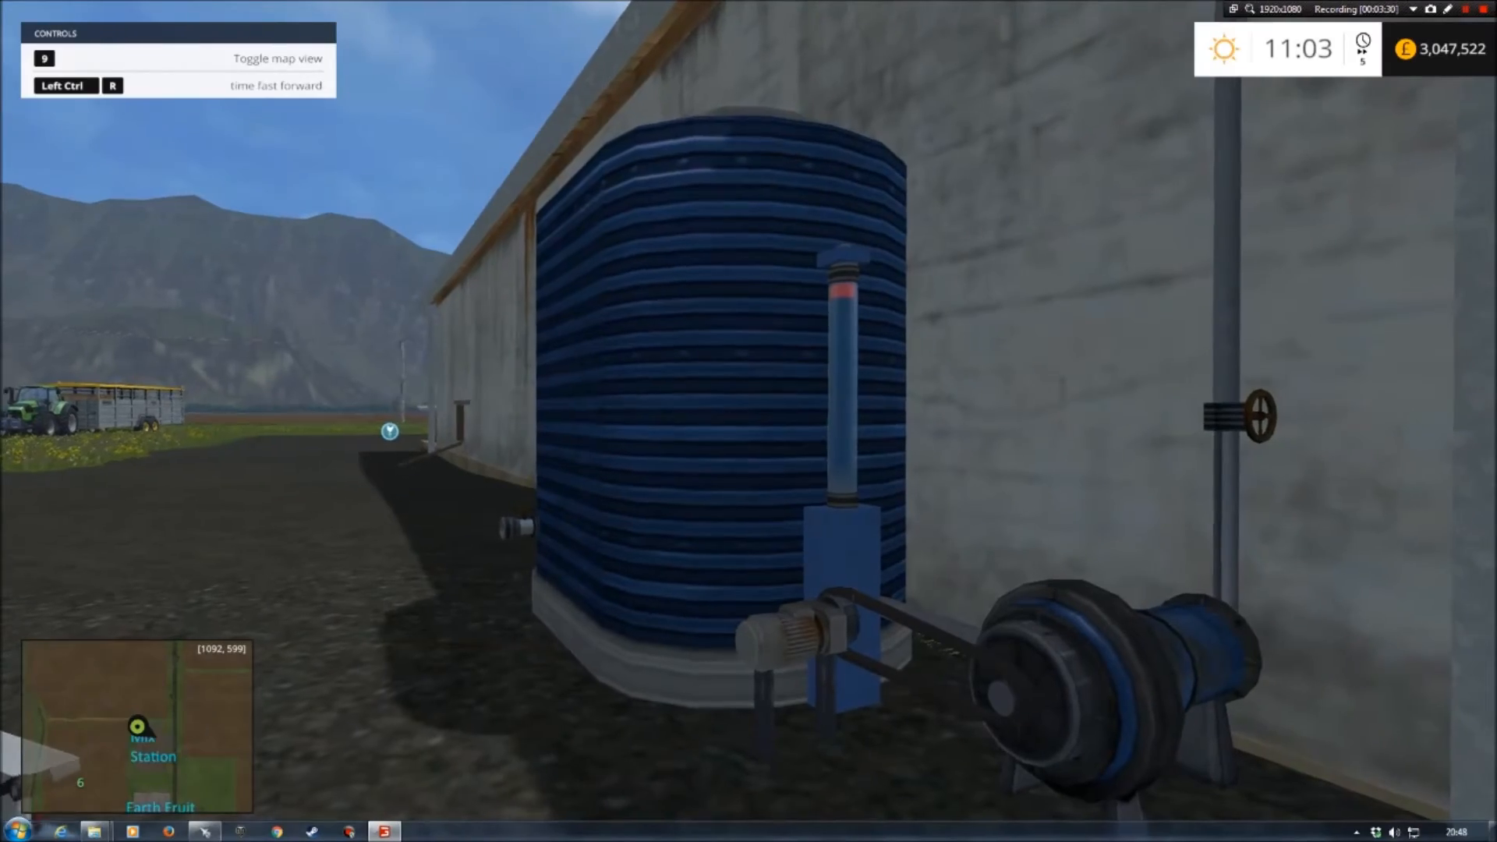
{"action": "key", "text": "w"}
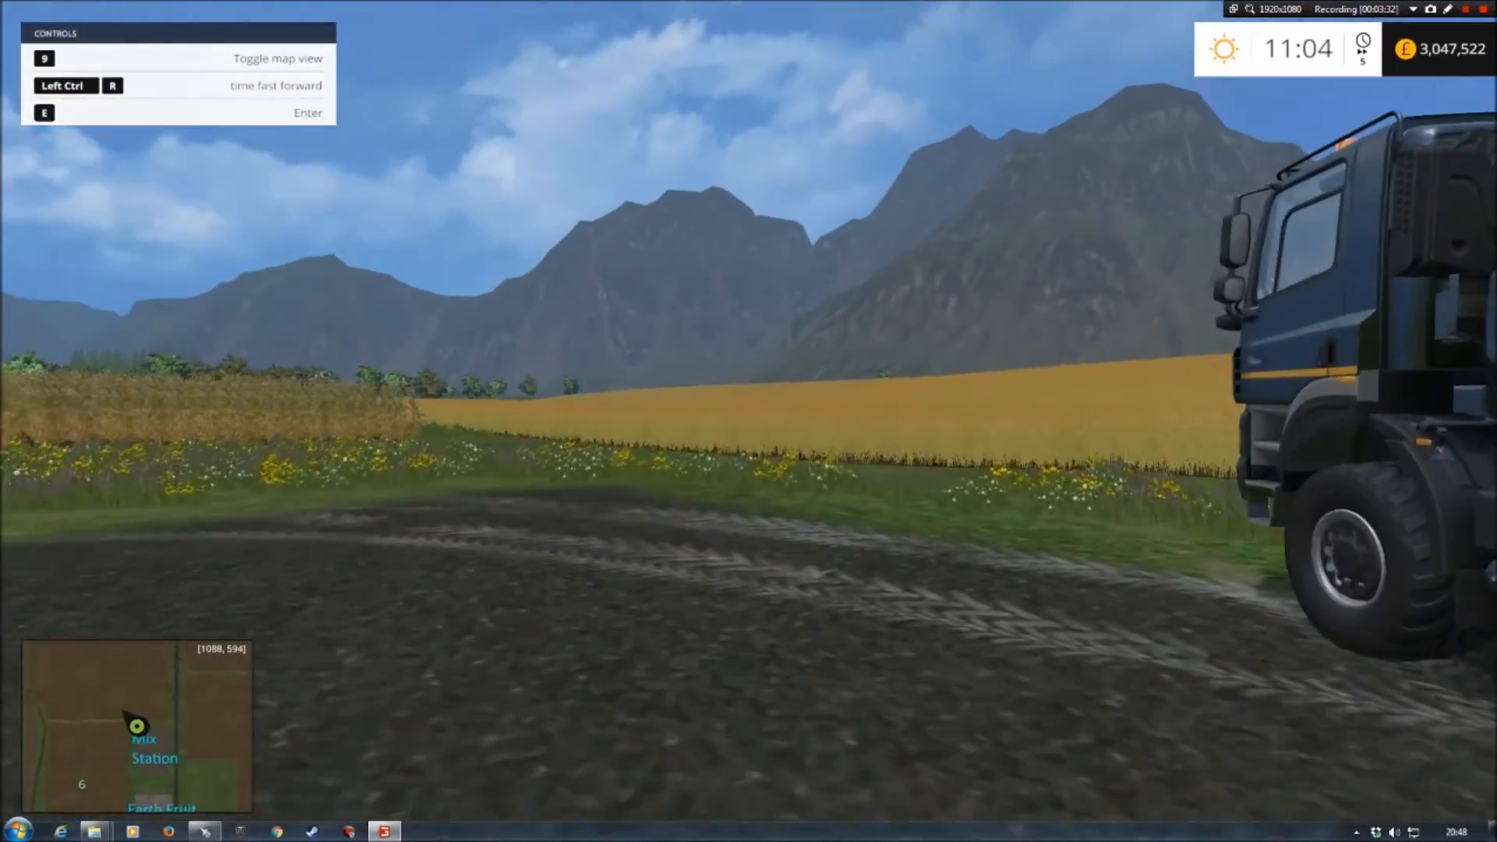
{"action": "key", "text": "e"}
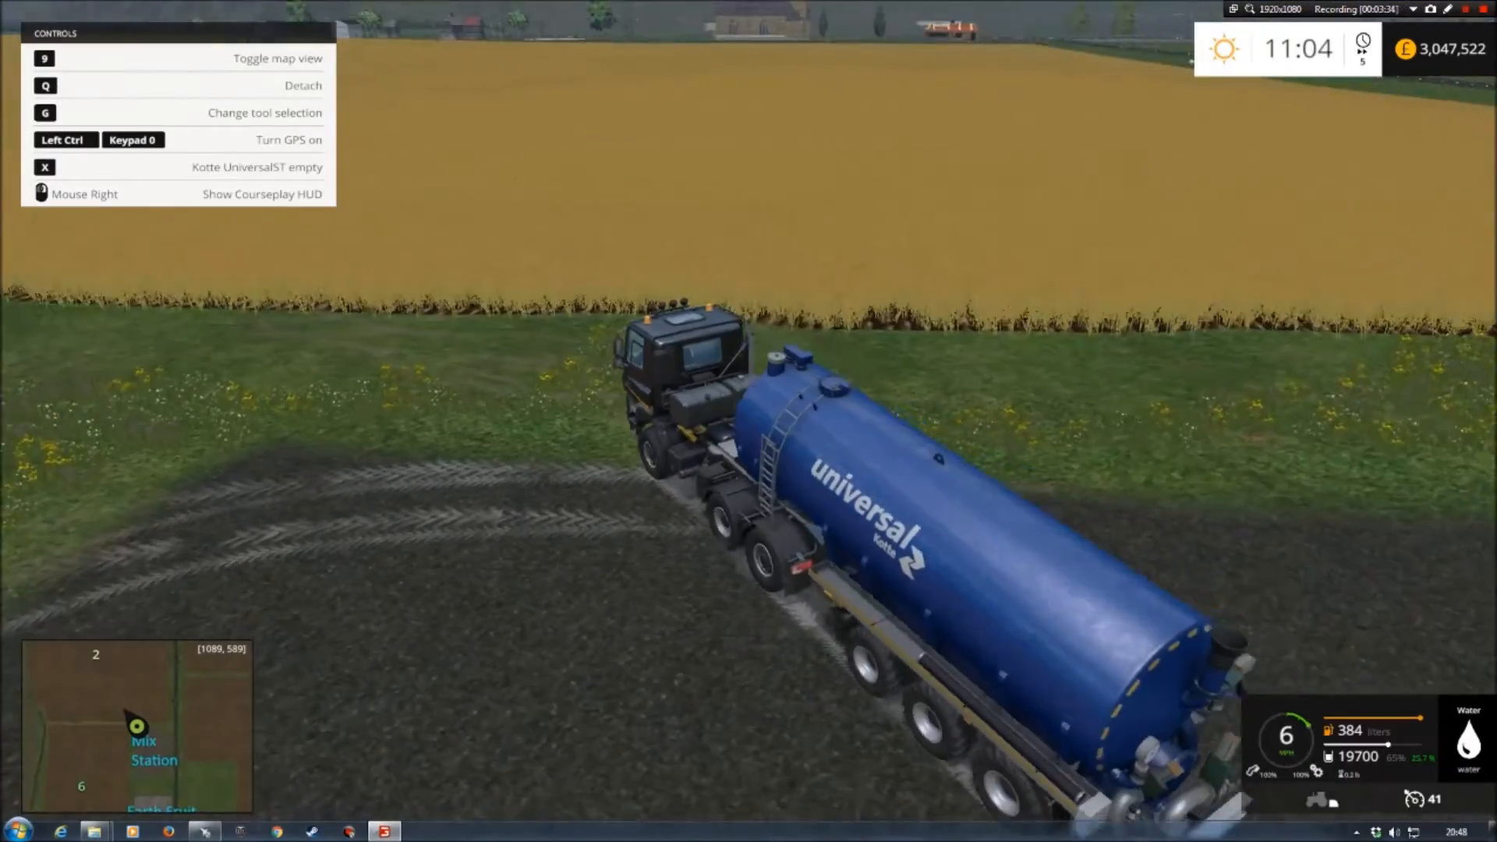
Drive the Kotte tanker off the yard onto the grass beside the grain field and leave the truck.
{"action": "key", "text": "w"}
{"action": "key", "text": "w"}
{"action": "key", "text": "a"}
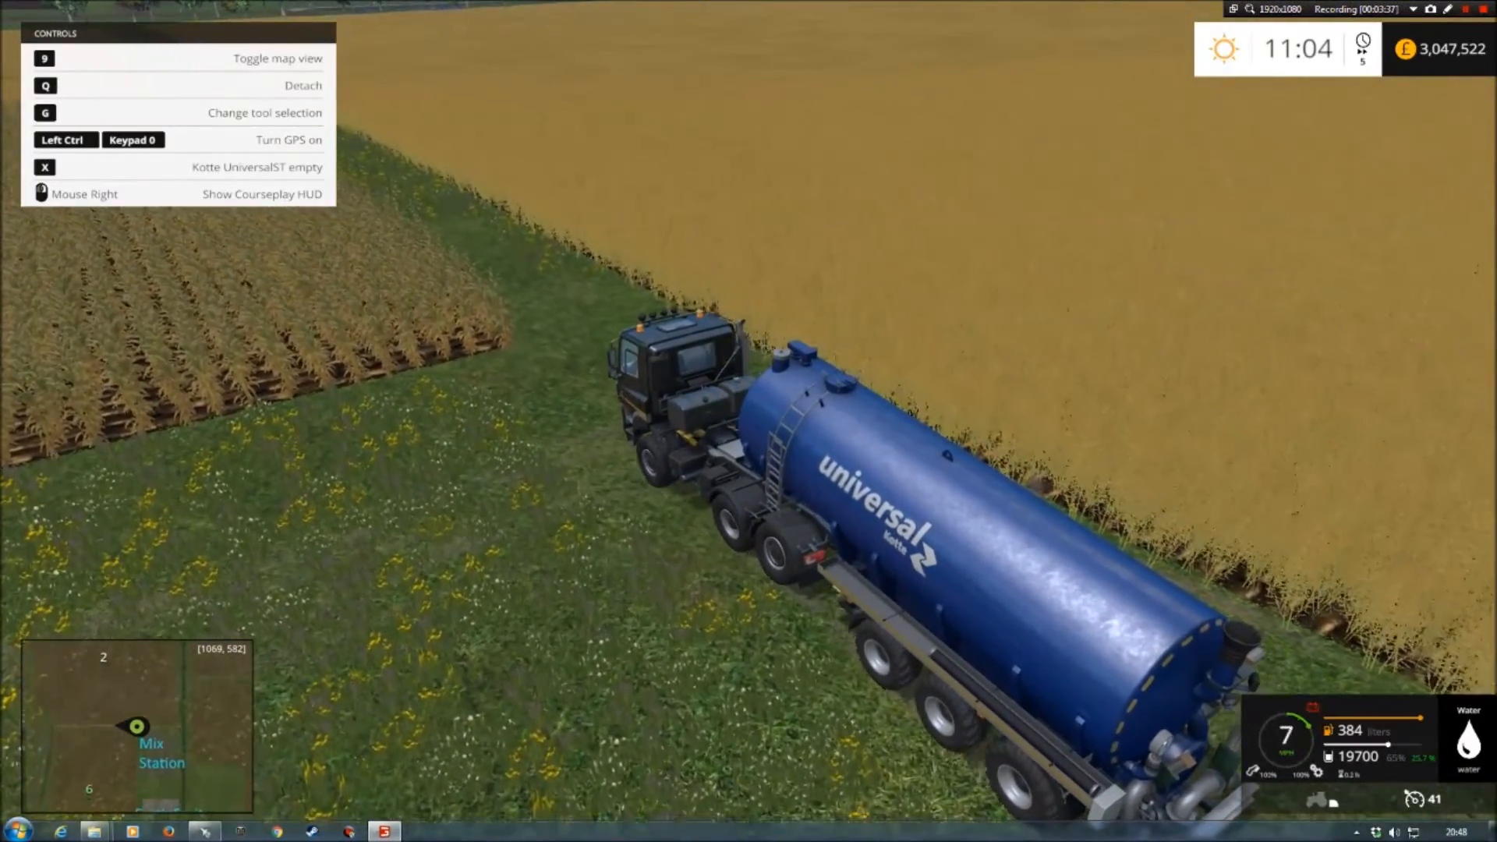
{"action": "key", "text": "e"}
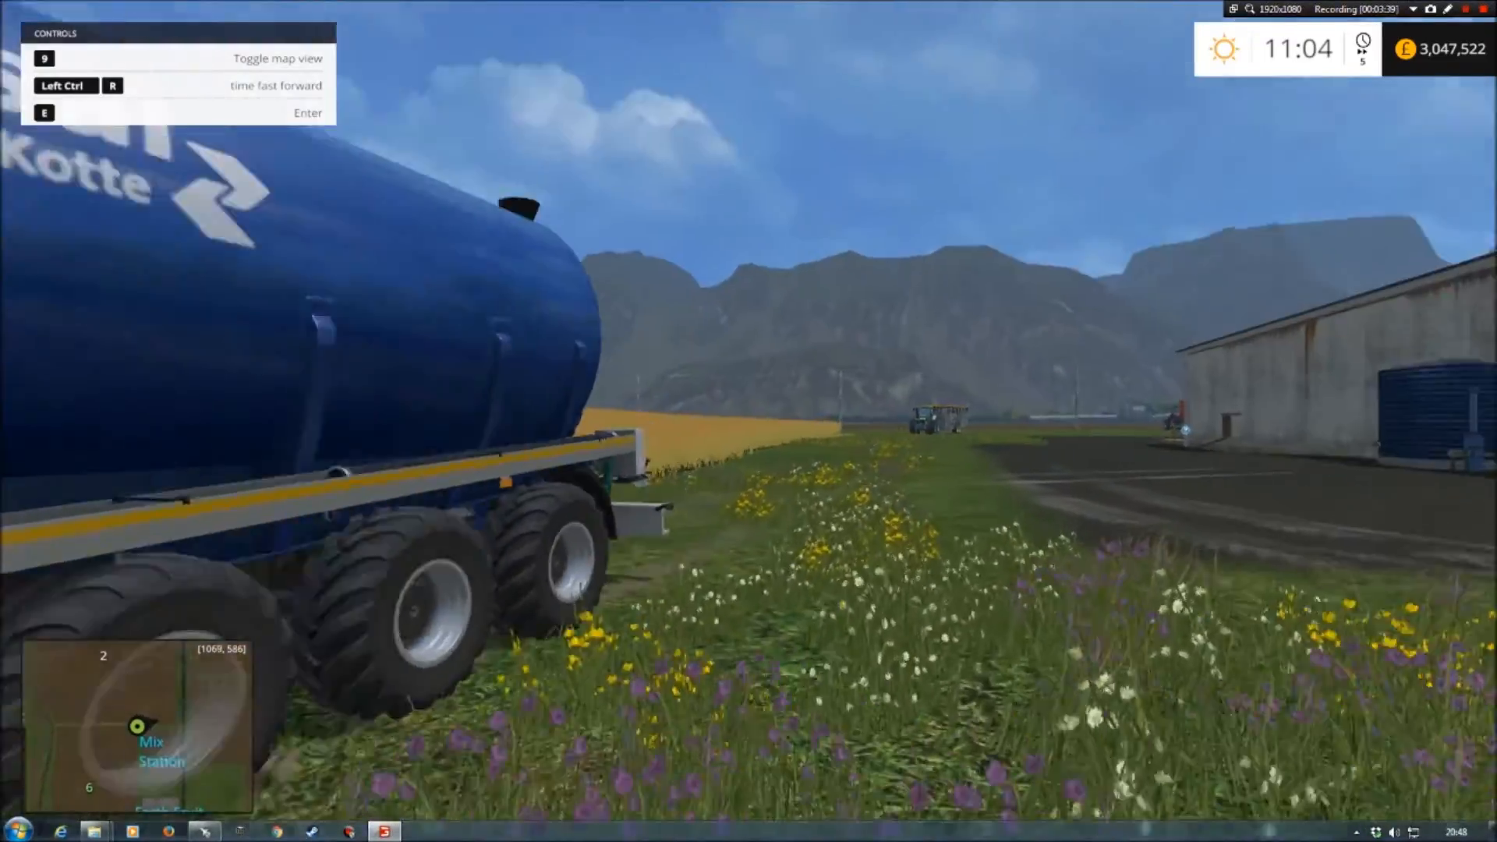
Walk past the egg laying station to the green tractor with the yellow-roofed livestock trailer and enter it.
{"action": "key", "text": "w"}
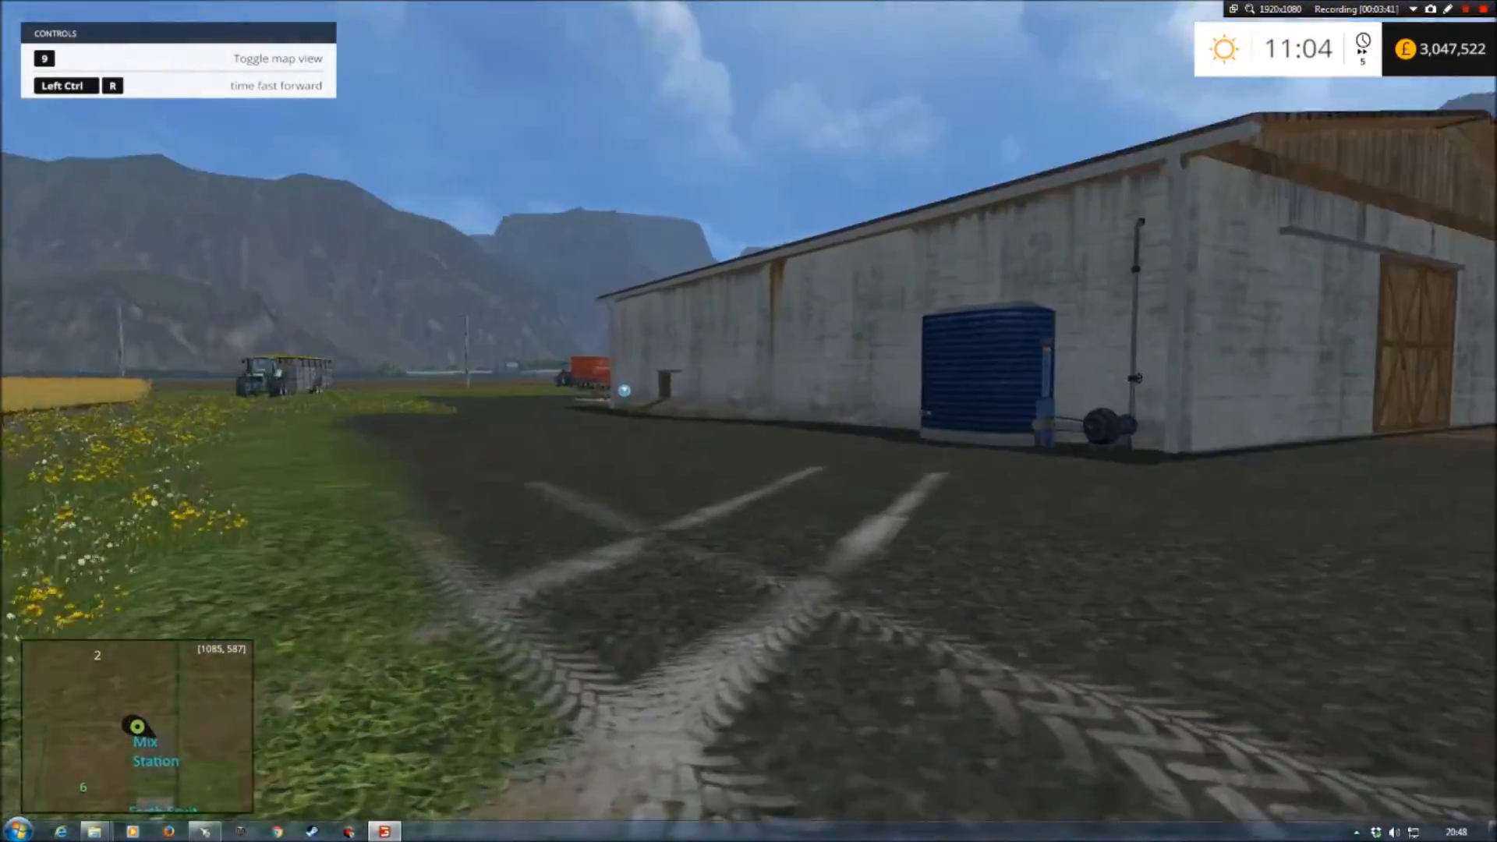
{"action": "key", "text": "w"}
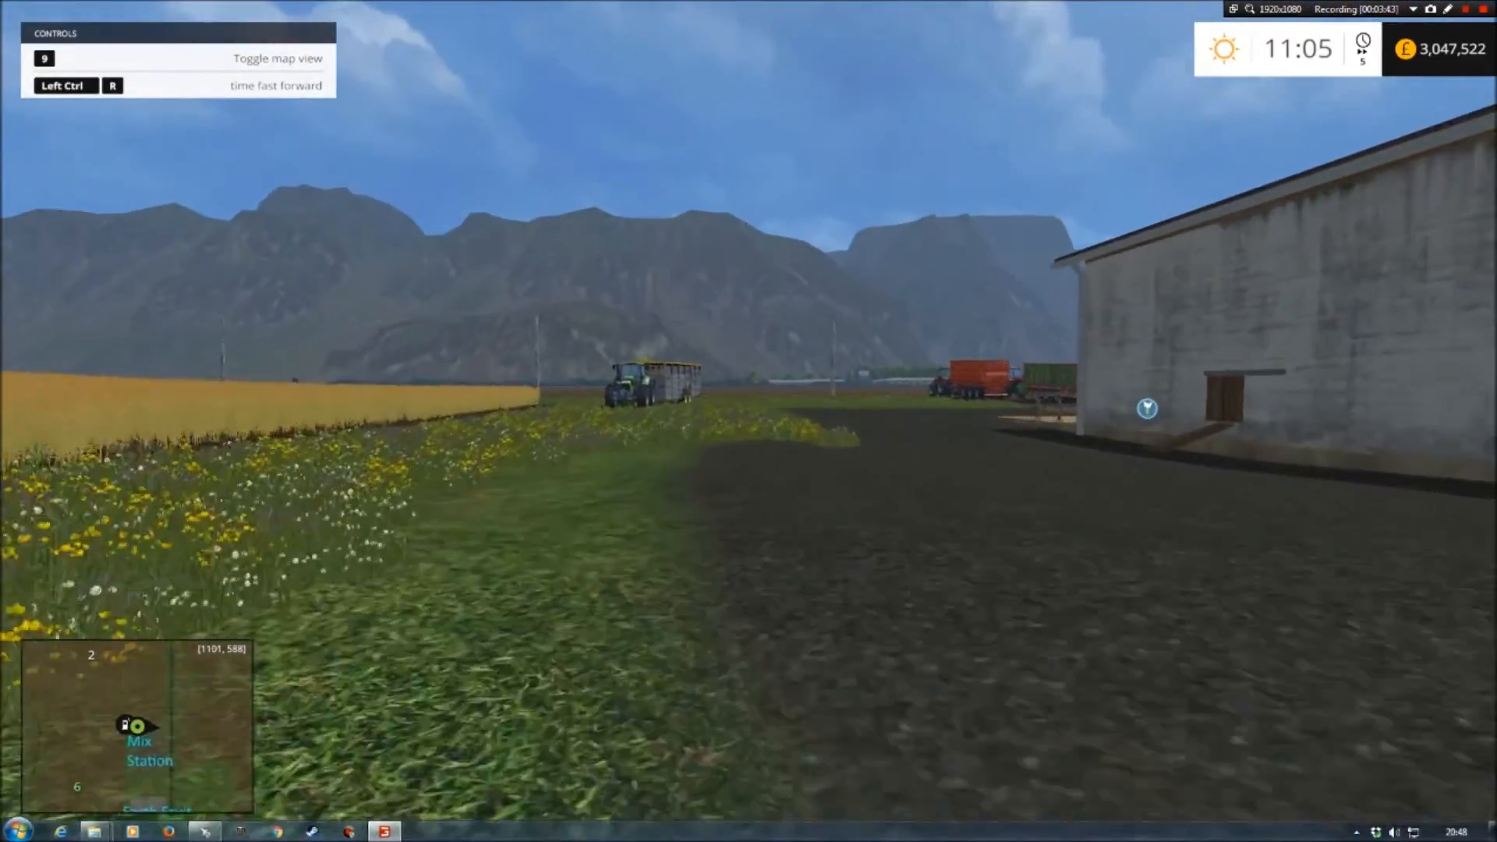
{"action": "key", "text": "w"}
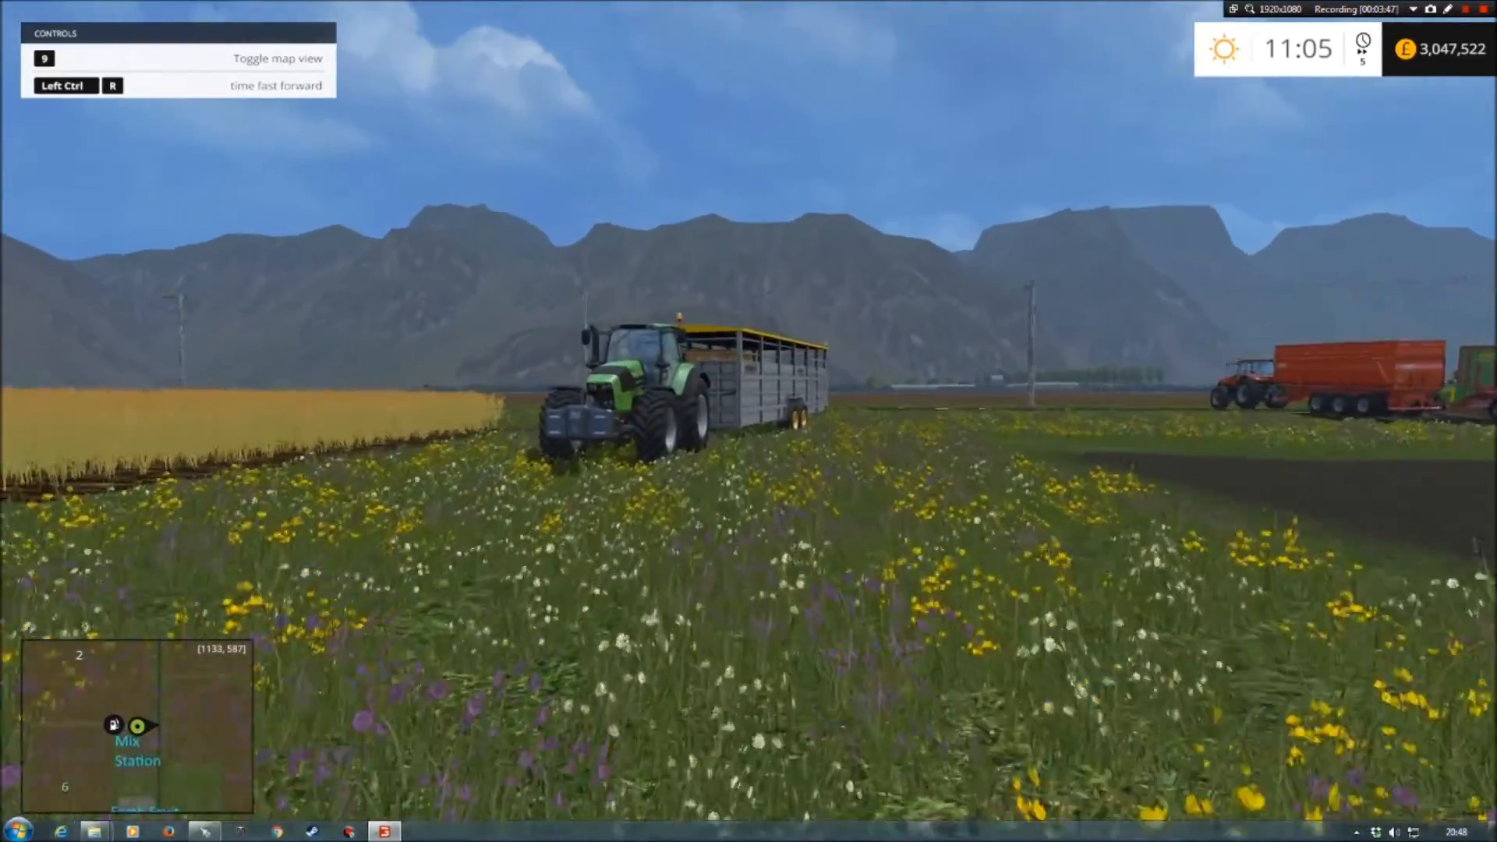
{"action": "key", "text": "w"}
{"action": "key", "text": "e"}
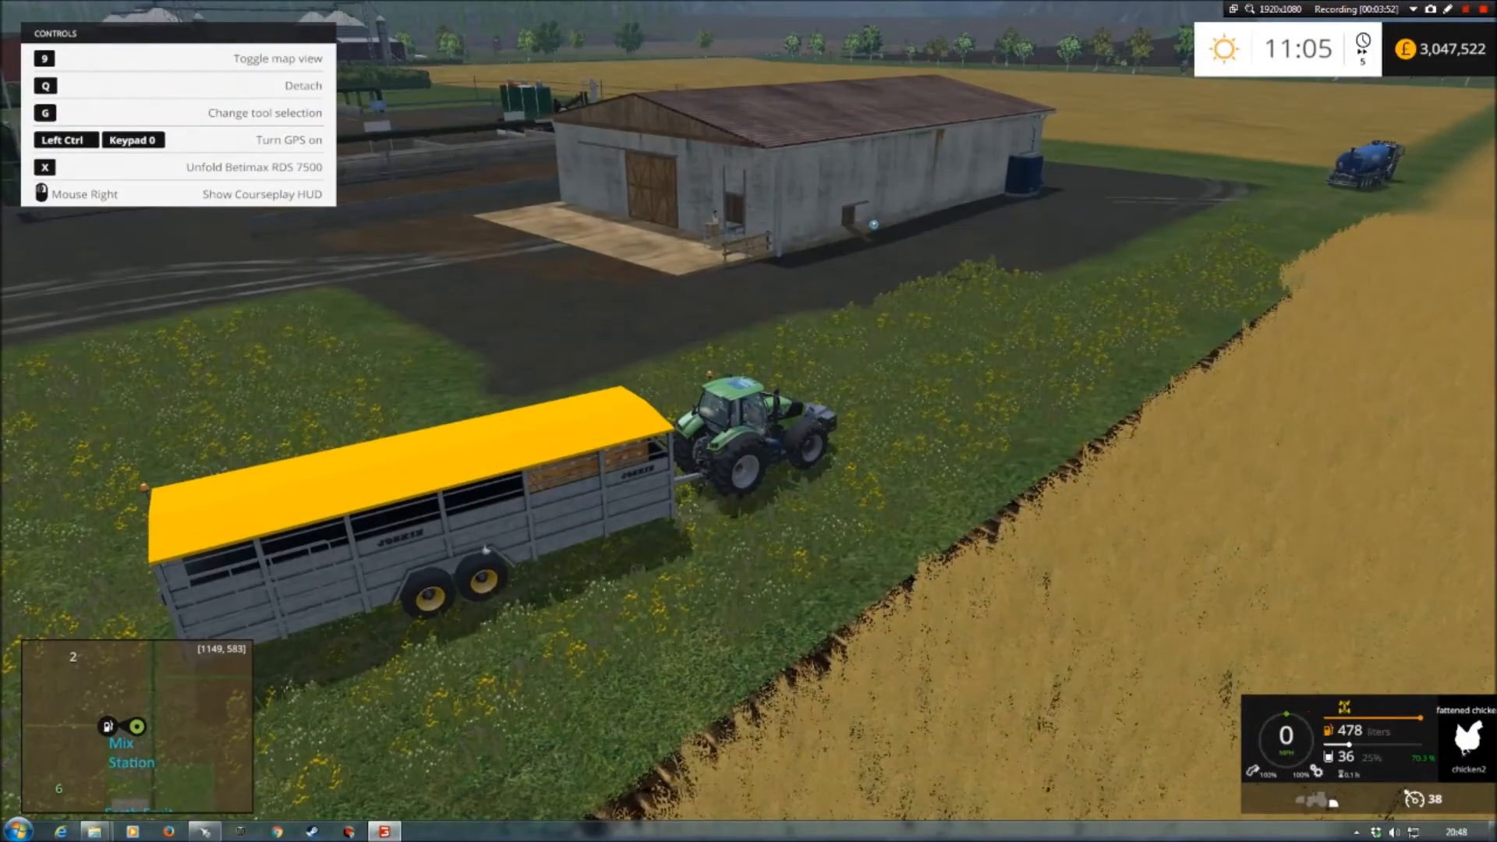
Unfold the Betimax RDS 7500 trailer's gates, reverse it to the chicken marker beside the station and unload chickens.
{"action": "key", "text": "w"}
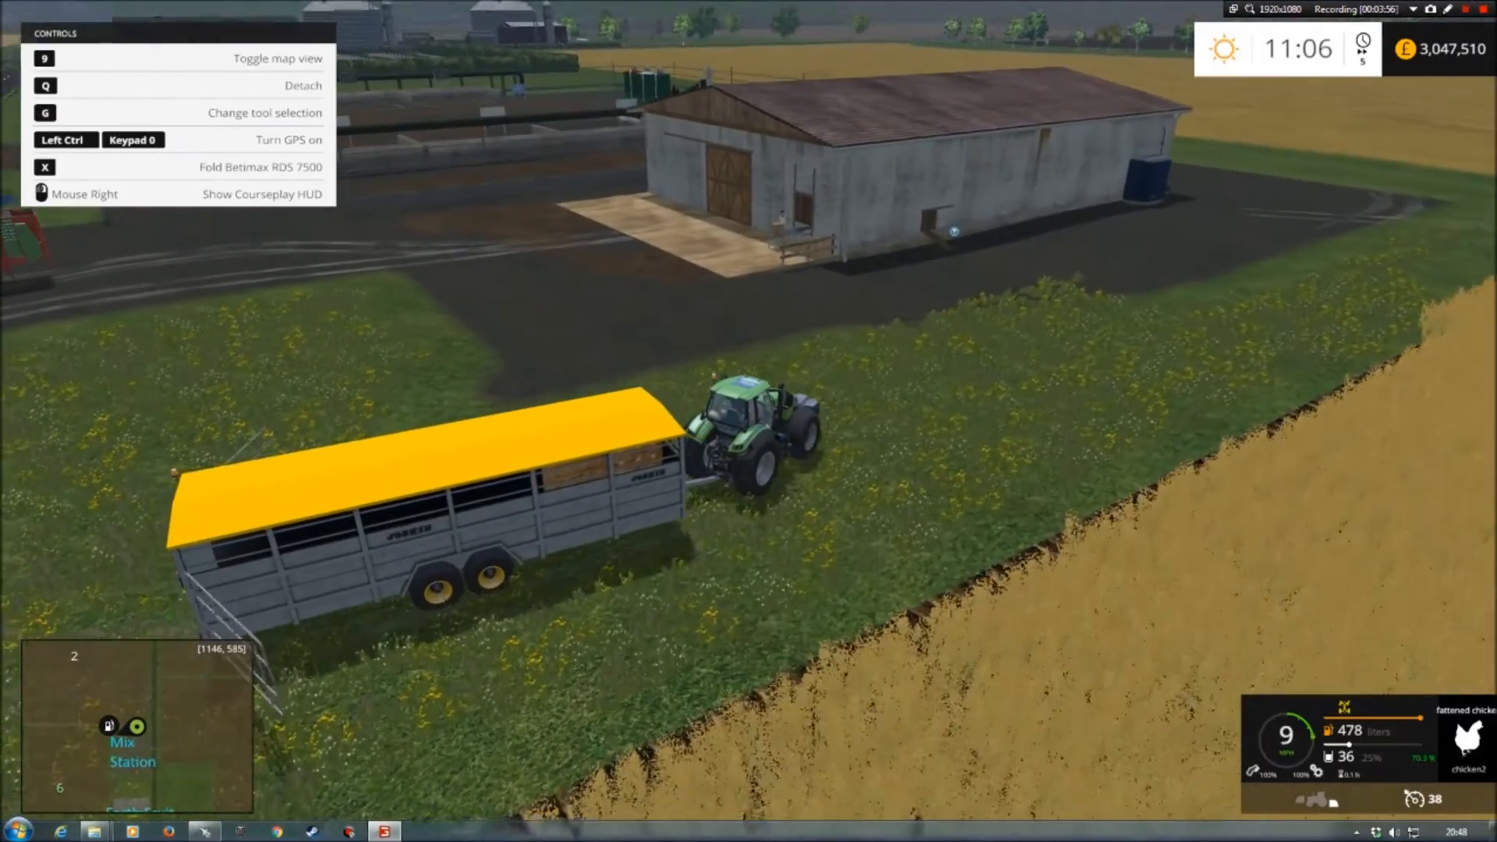
{"action": "key", "text": "x"}
{"action": "key", "text": "a"}
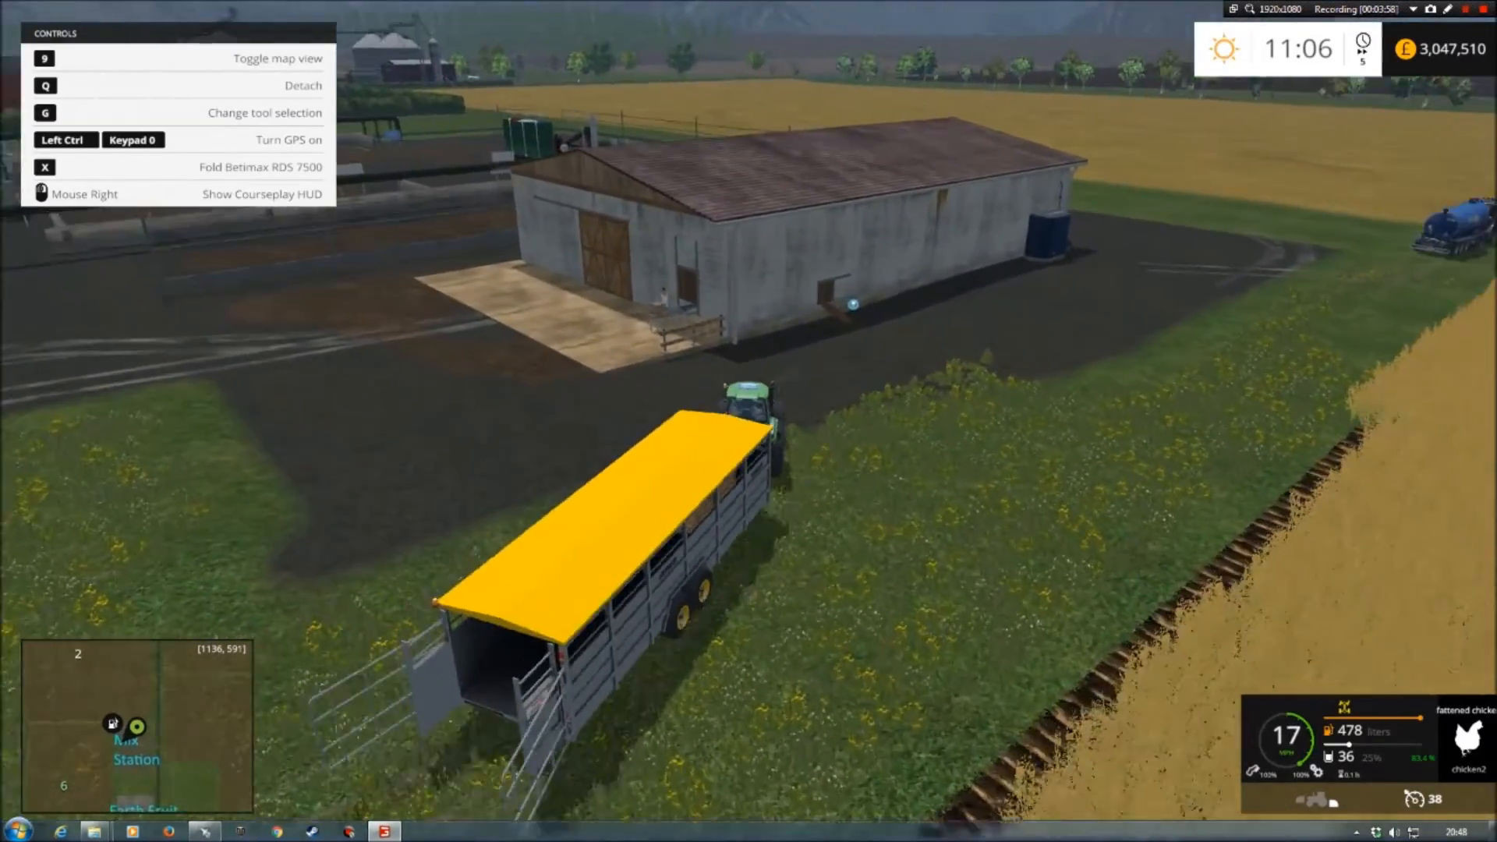
{"action": "key", "text": "d"}
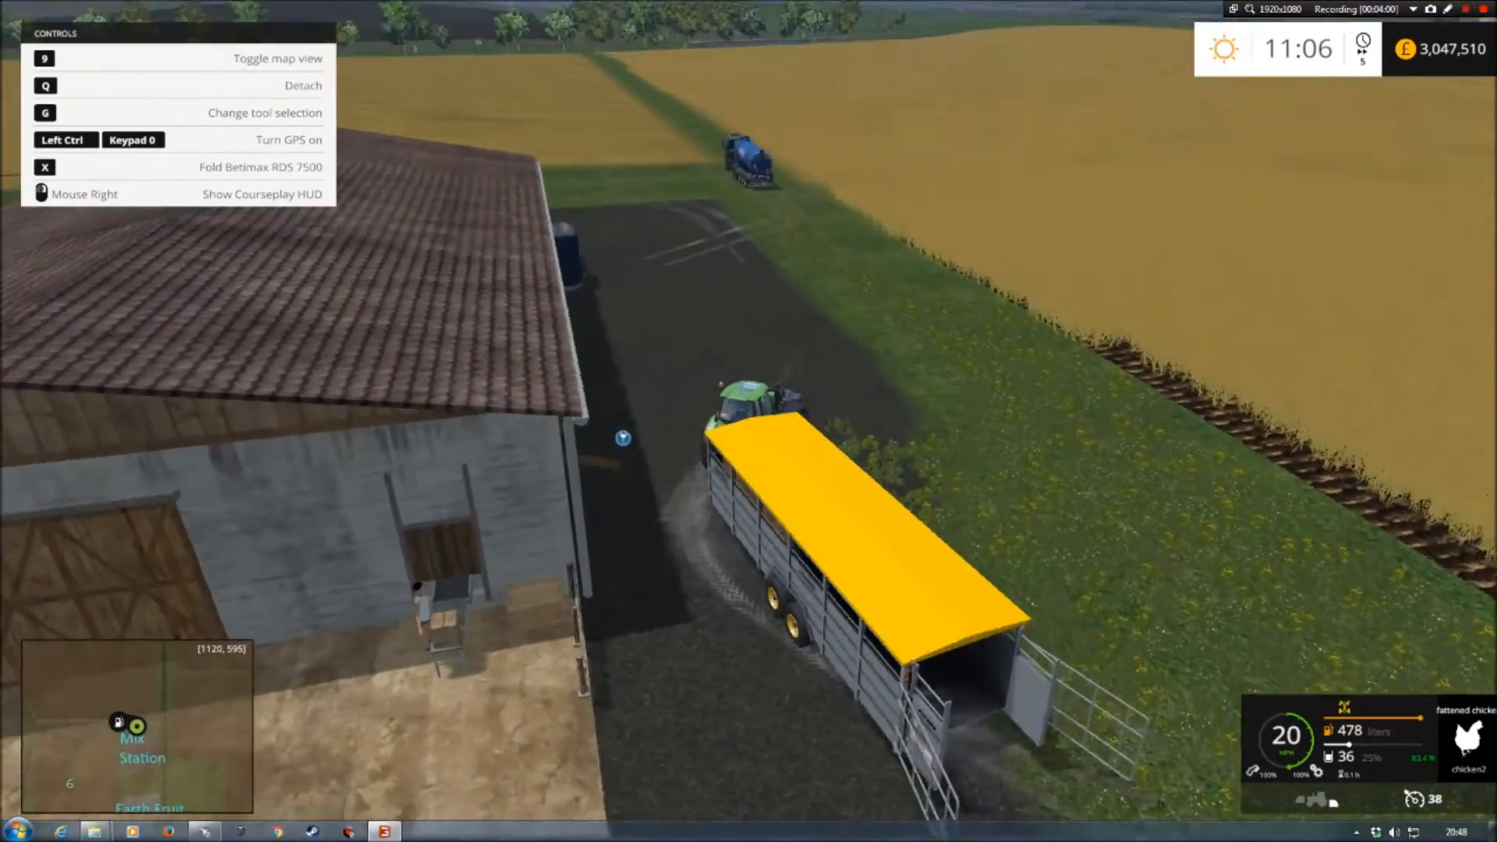
{"action": "key", "text": "d"}
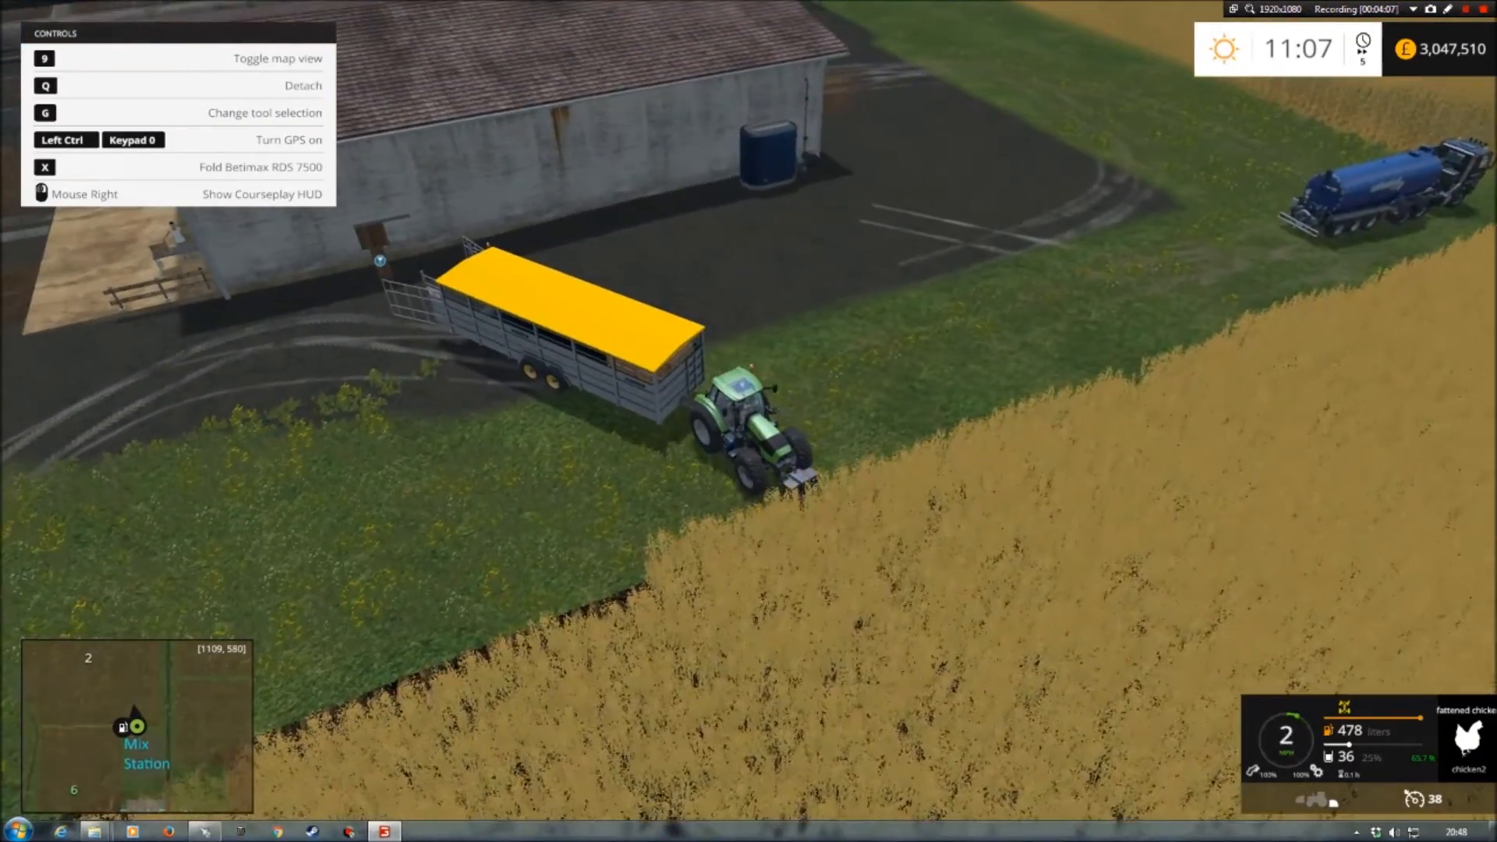
{"action": "key", "text": "s"}
{"action": "key", "text": "d"}
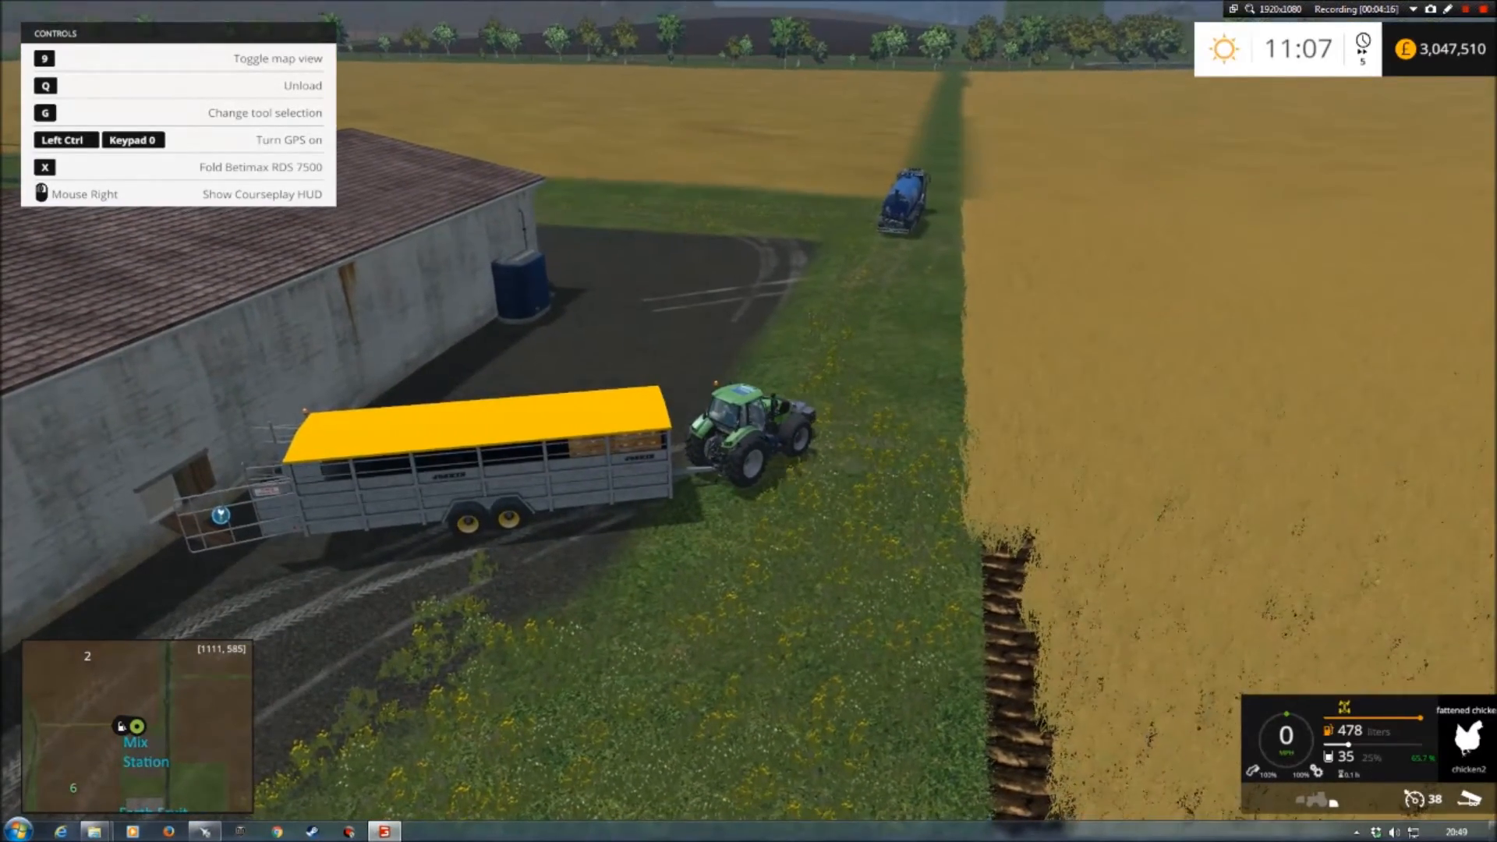
Leave the tractor and walk behind the livestock trailer to inspect its open rear and the chicken marker.
{"action": "key", "text": "e"}
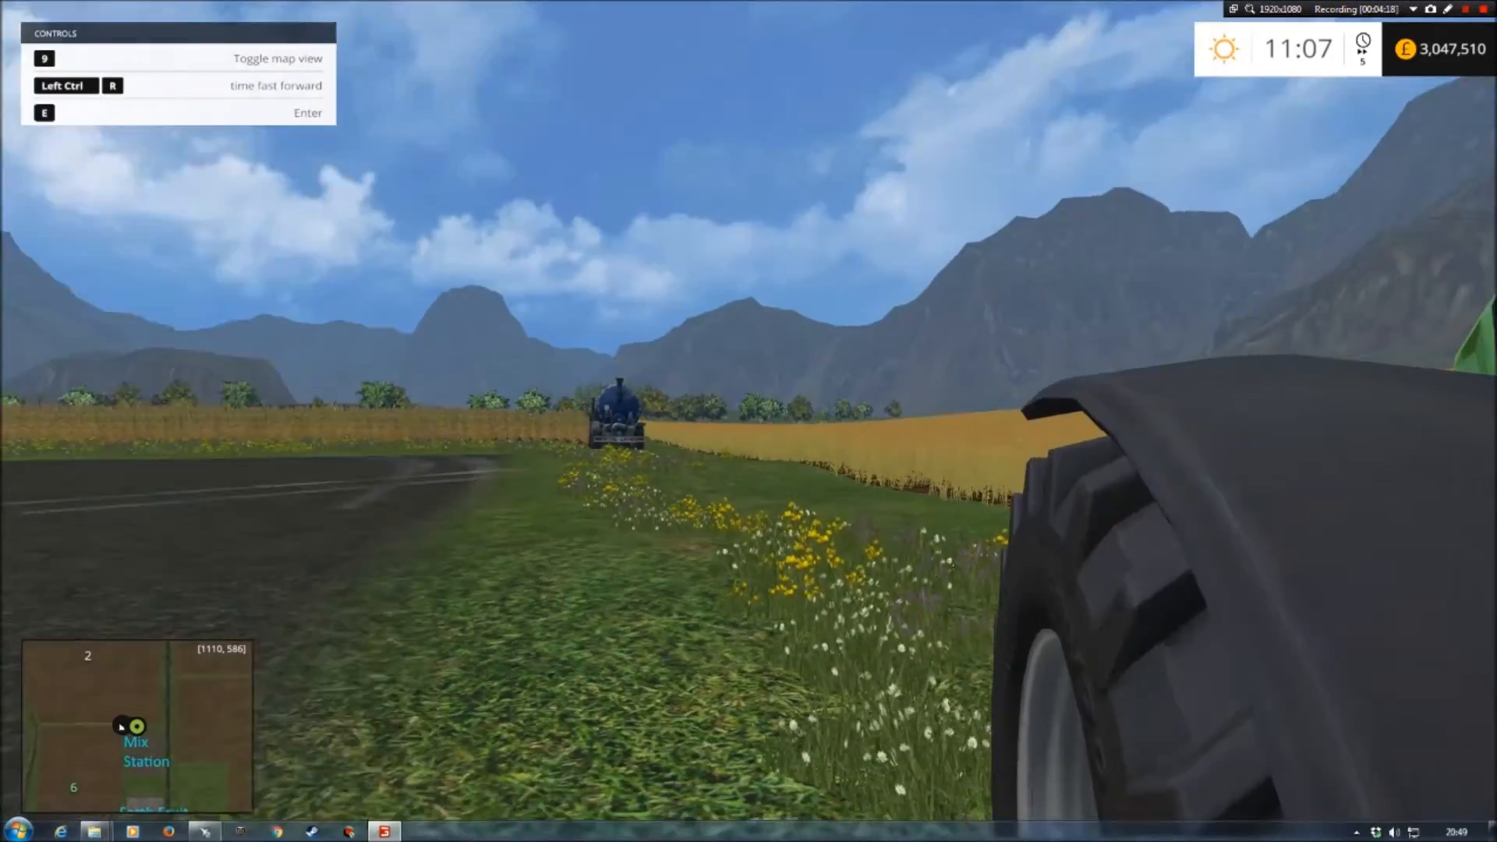
{"action": "key", "text": "w"}
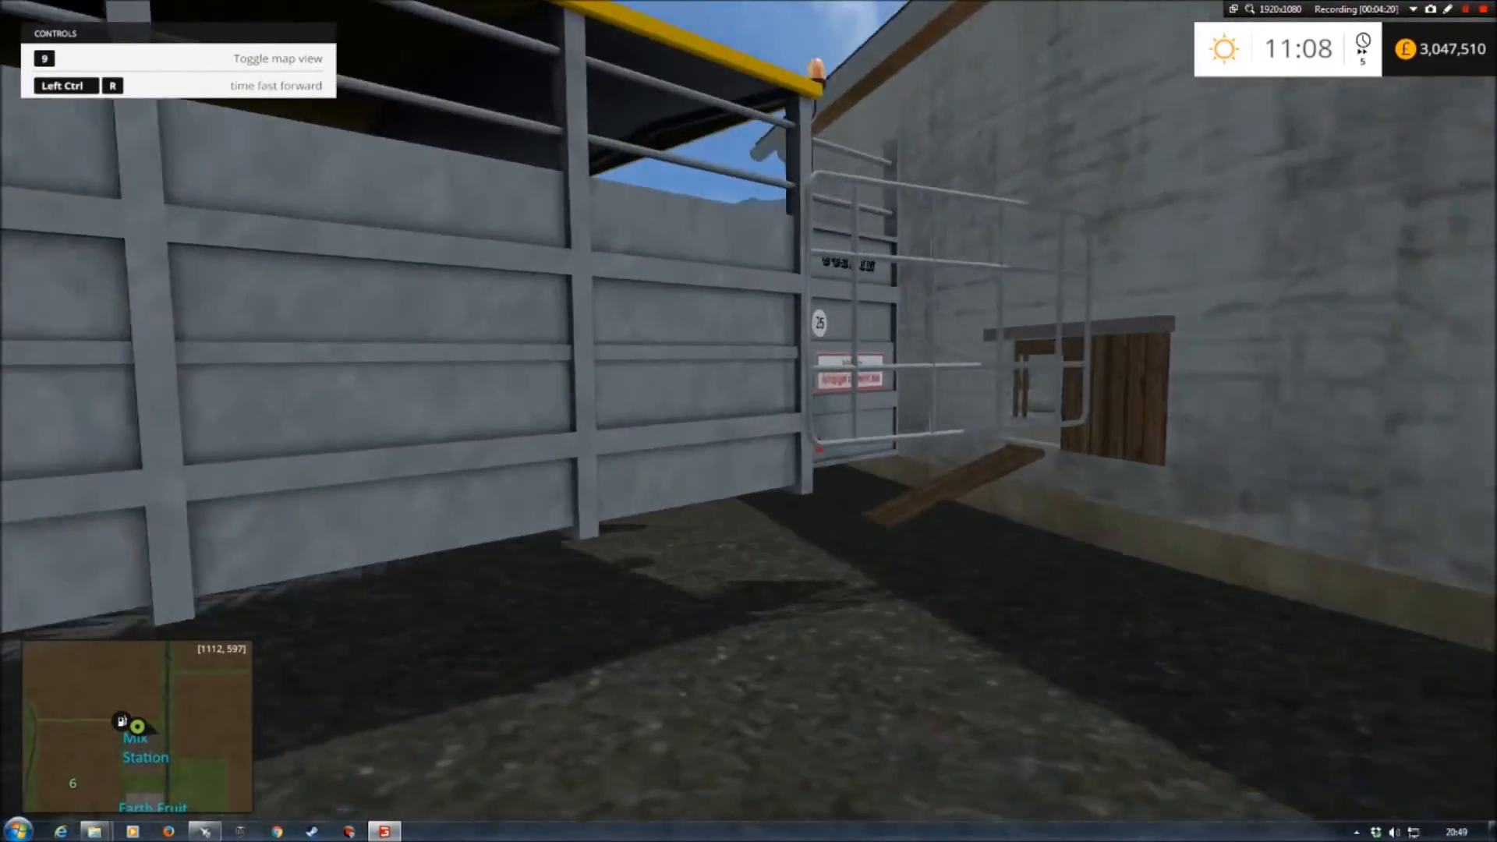
{"action": "key", "text": "w"}
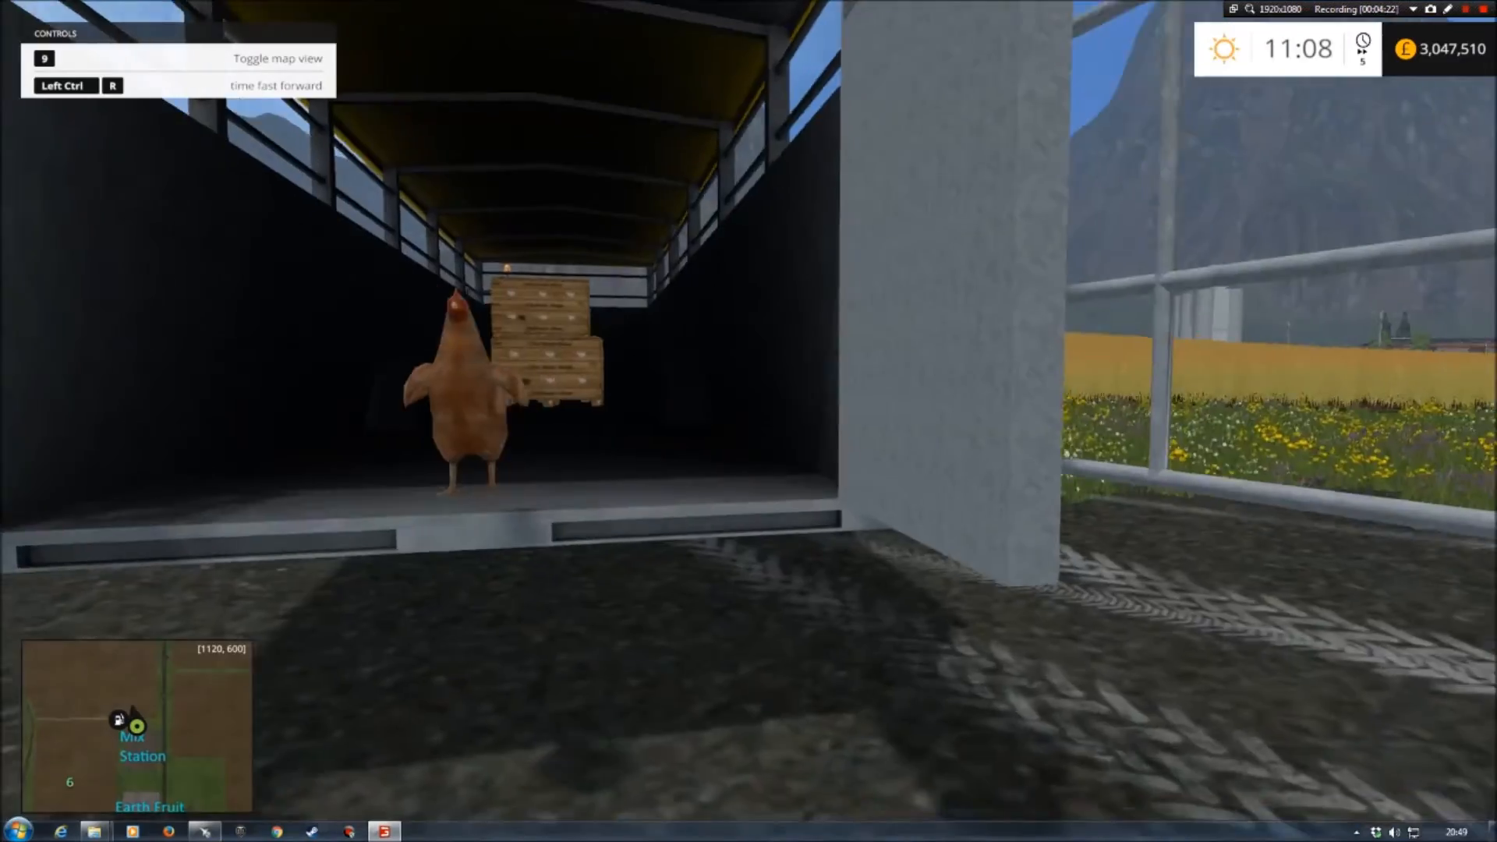
{"action": "key", "text": "s"}
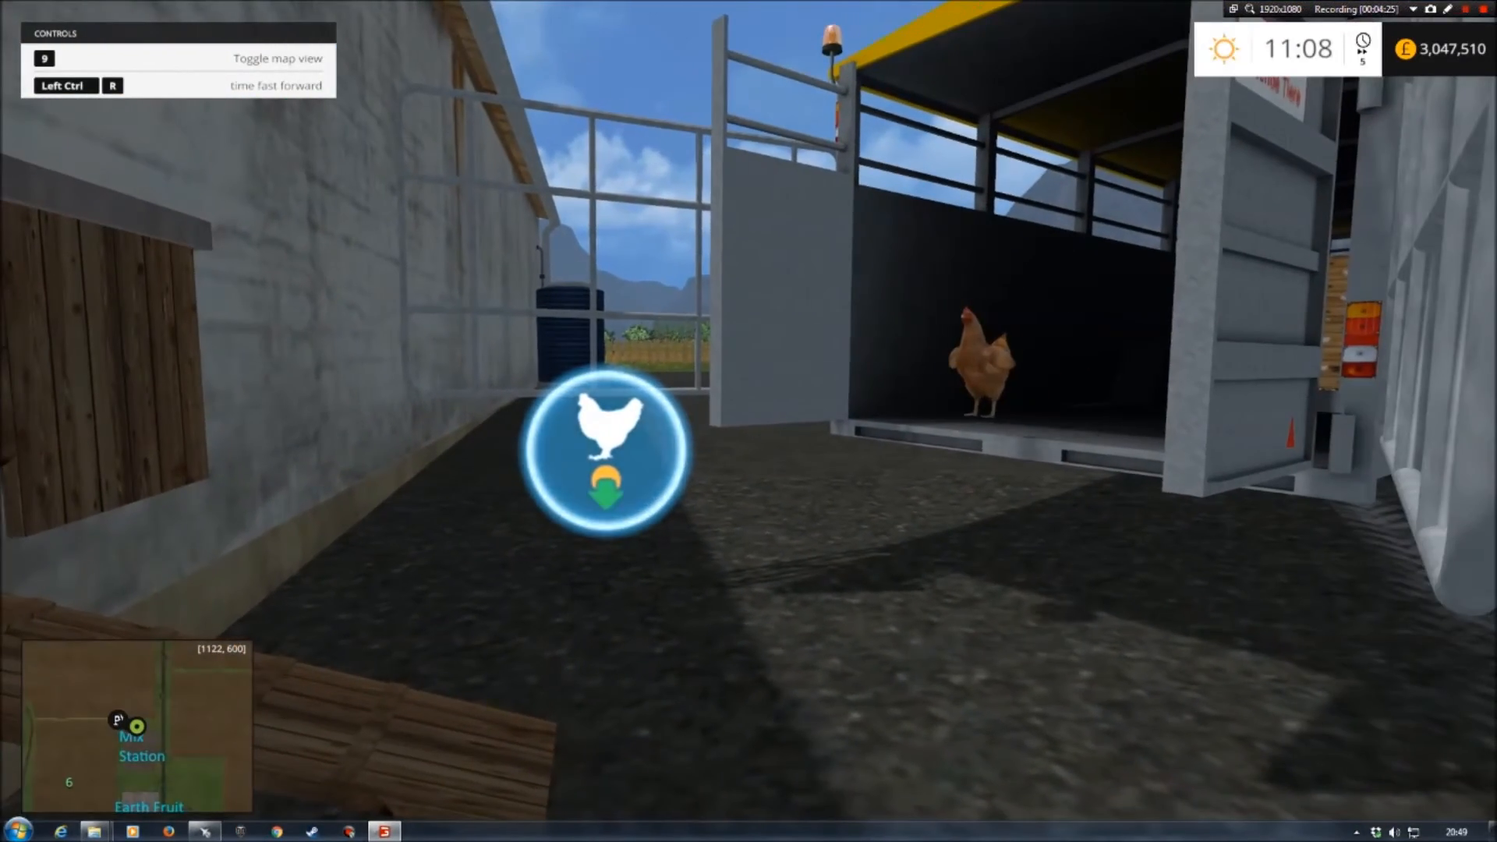
Walk around into the station and read the forage, animal and product levels at the Egg Control box.
{"action": "key", "text": "w"}
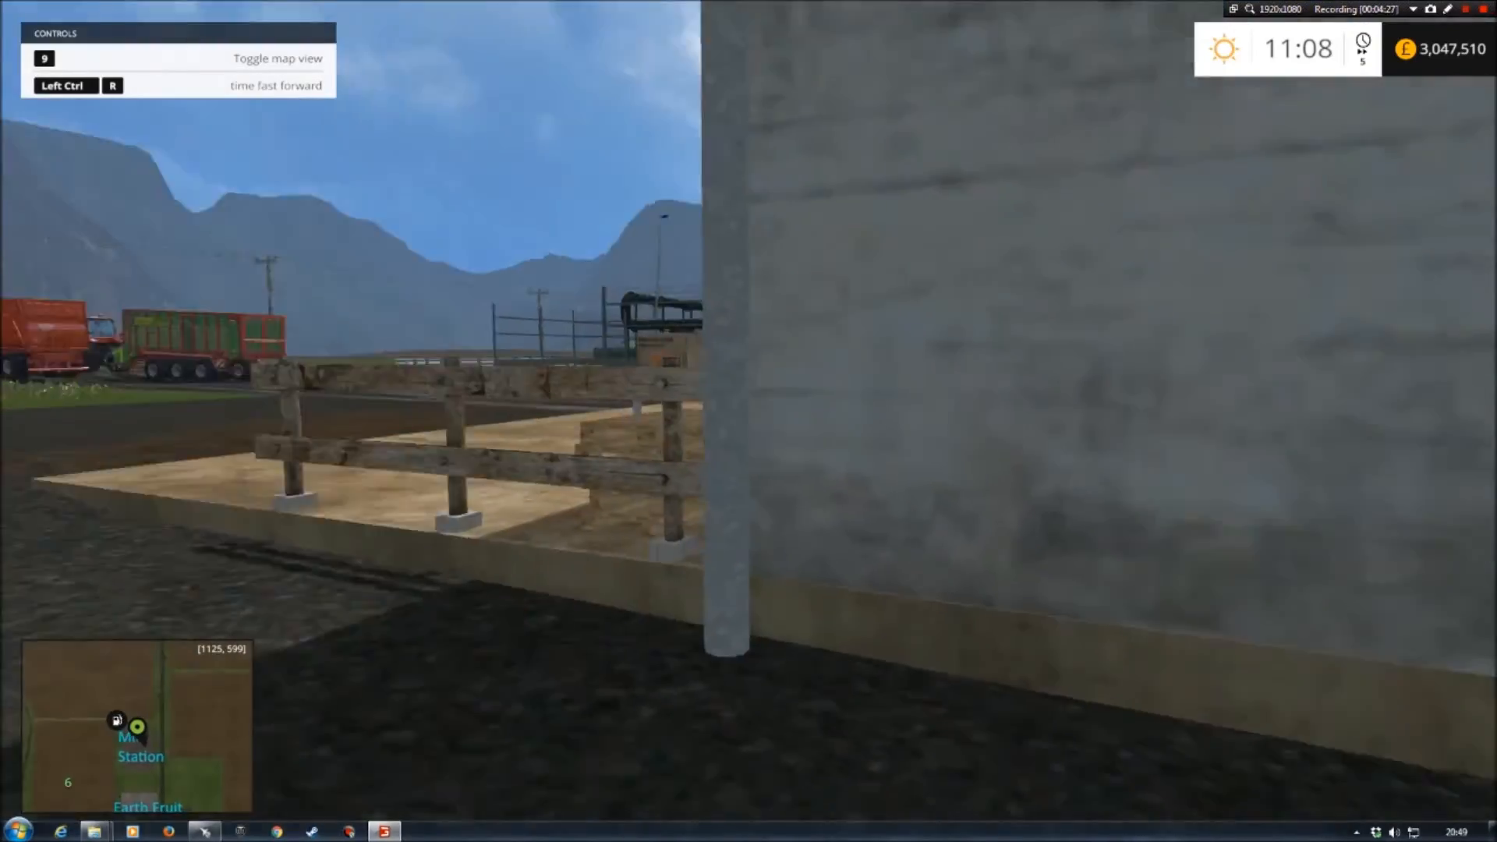
{"action": "key", "text": "w"}
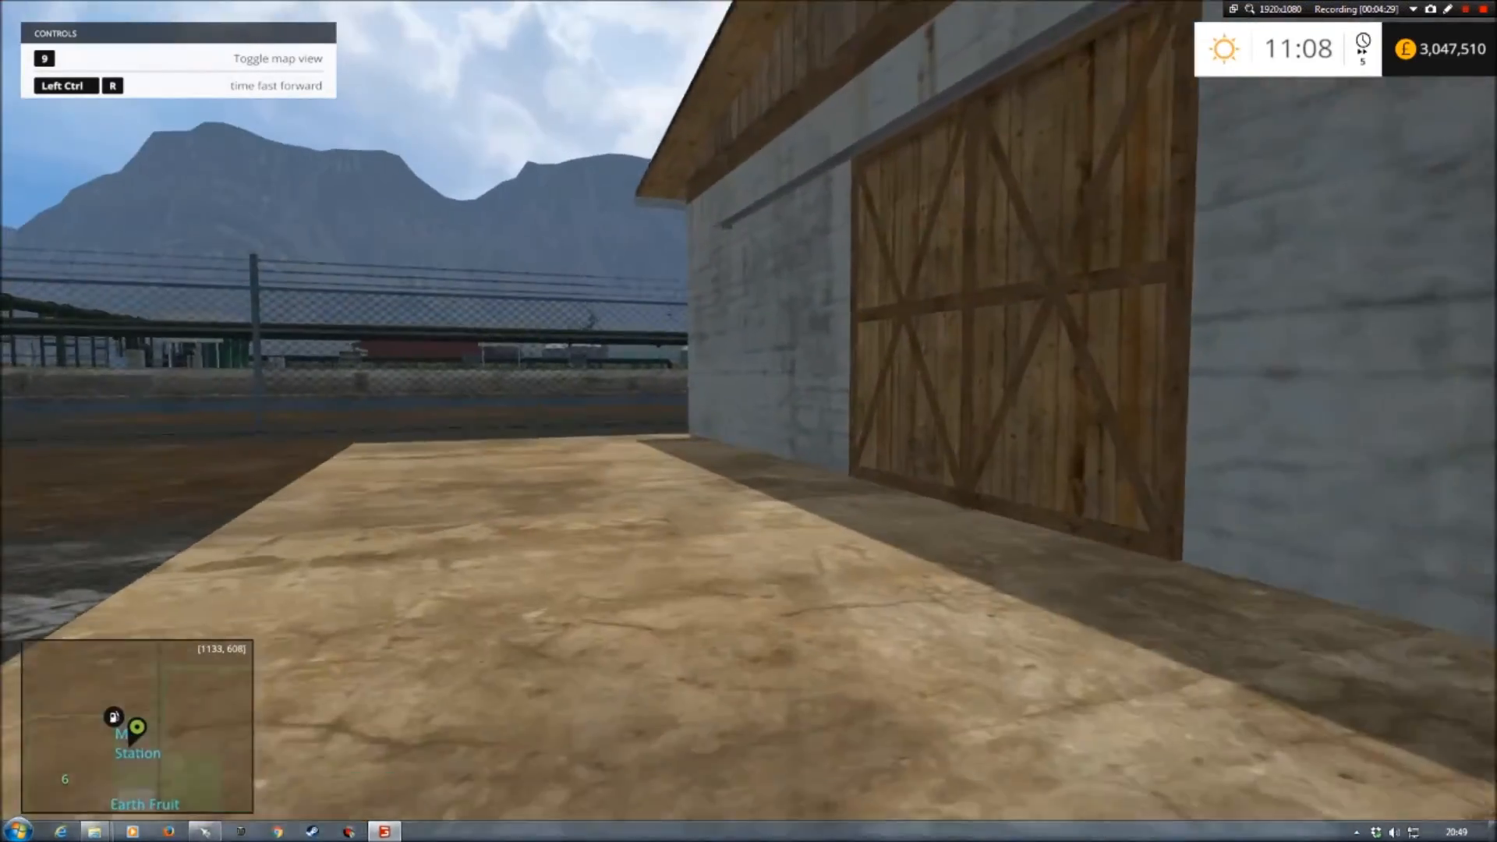
{"action": "key", "text": "w"}
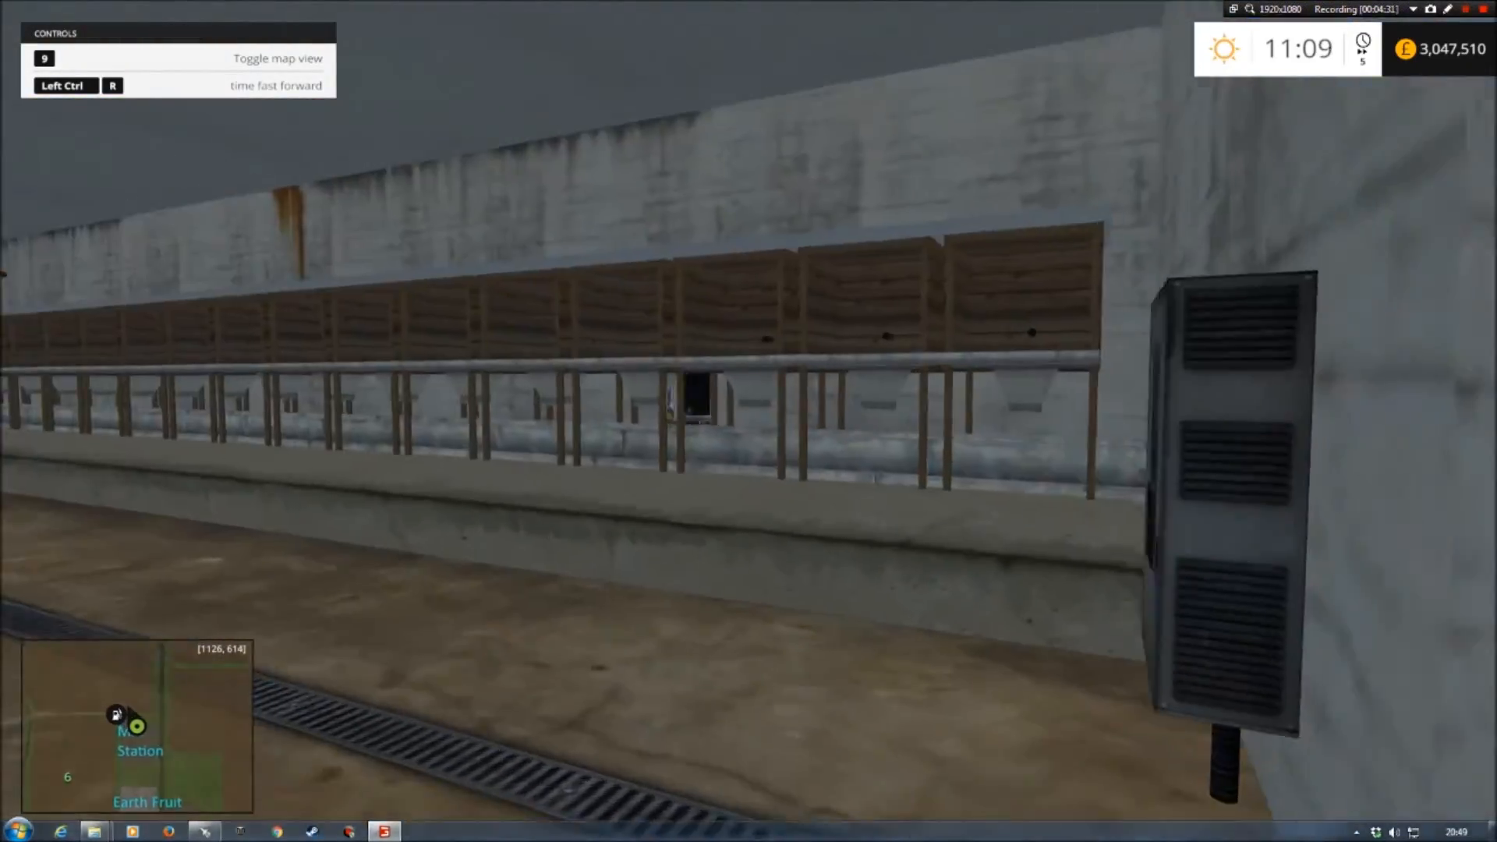
{"action": "key", "text": "w"}
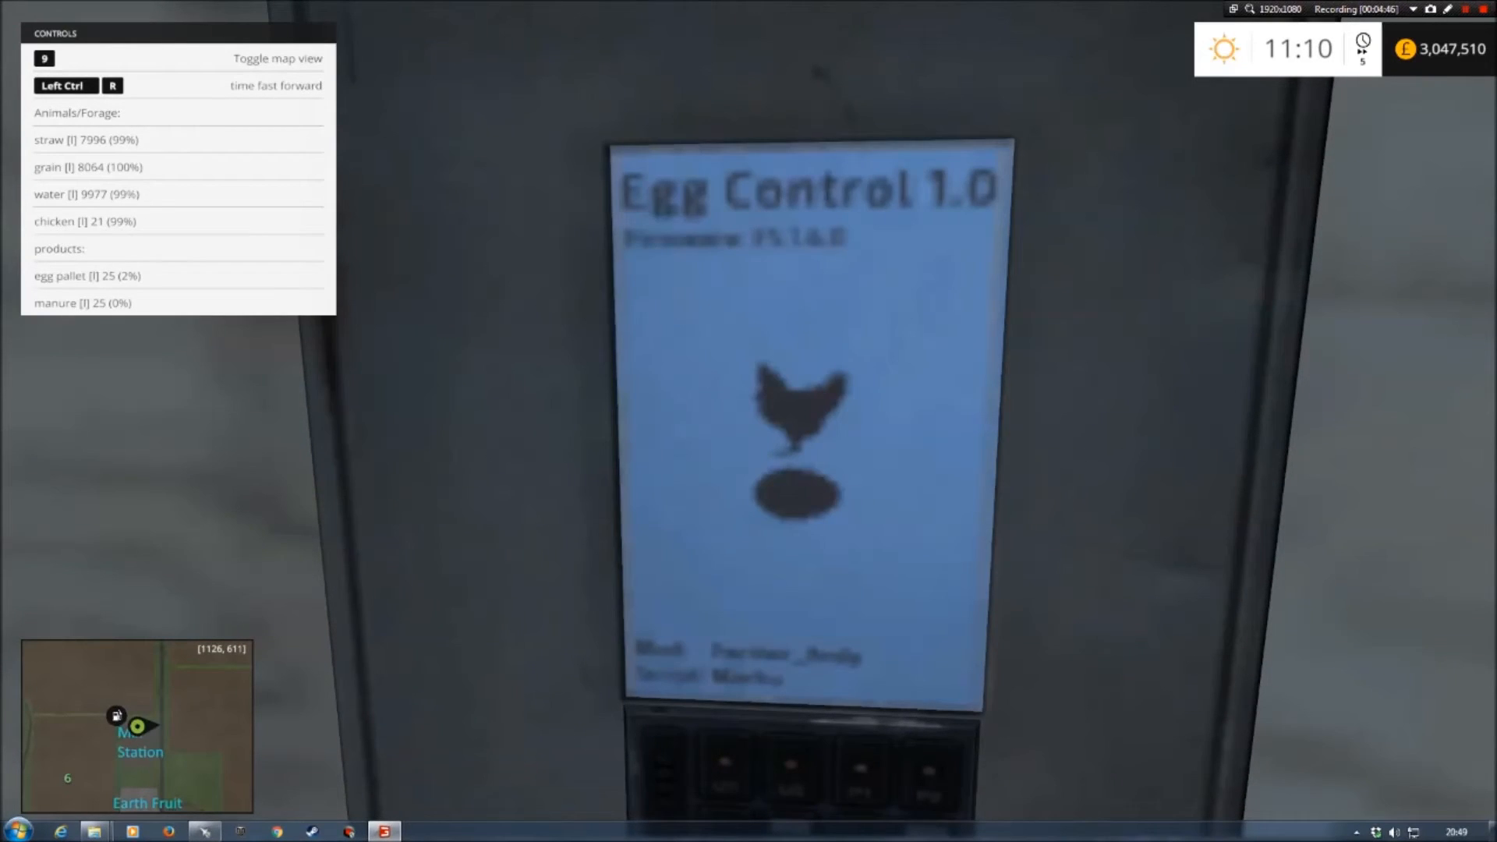
Walk along the row of nesting boxes and inspect the chickens and the egg conveyor beneath them.
{"action": "key", "text": "s"}
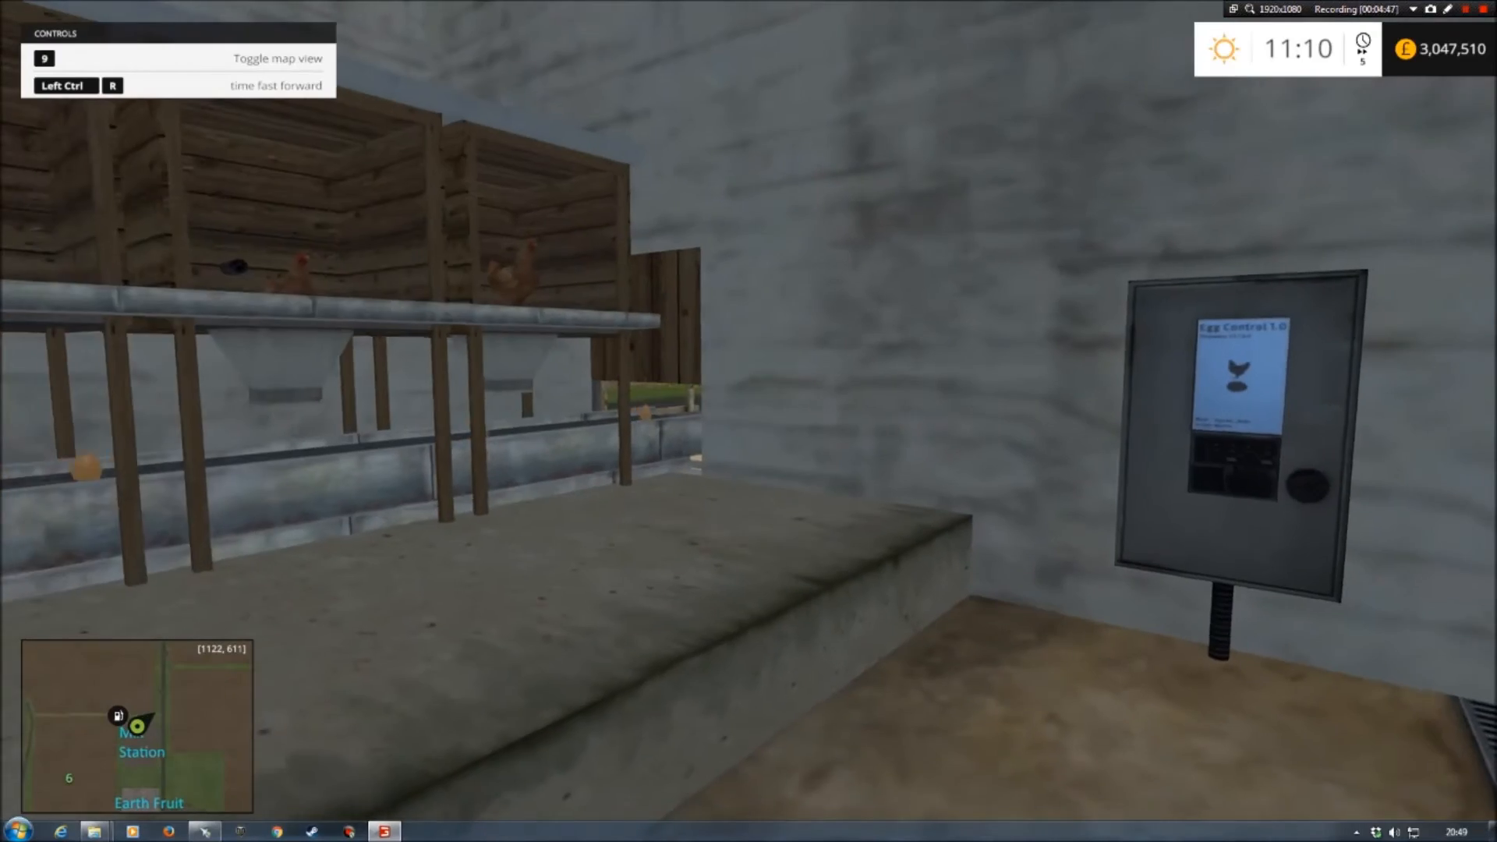
{"action": "key", "text": "s"}
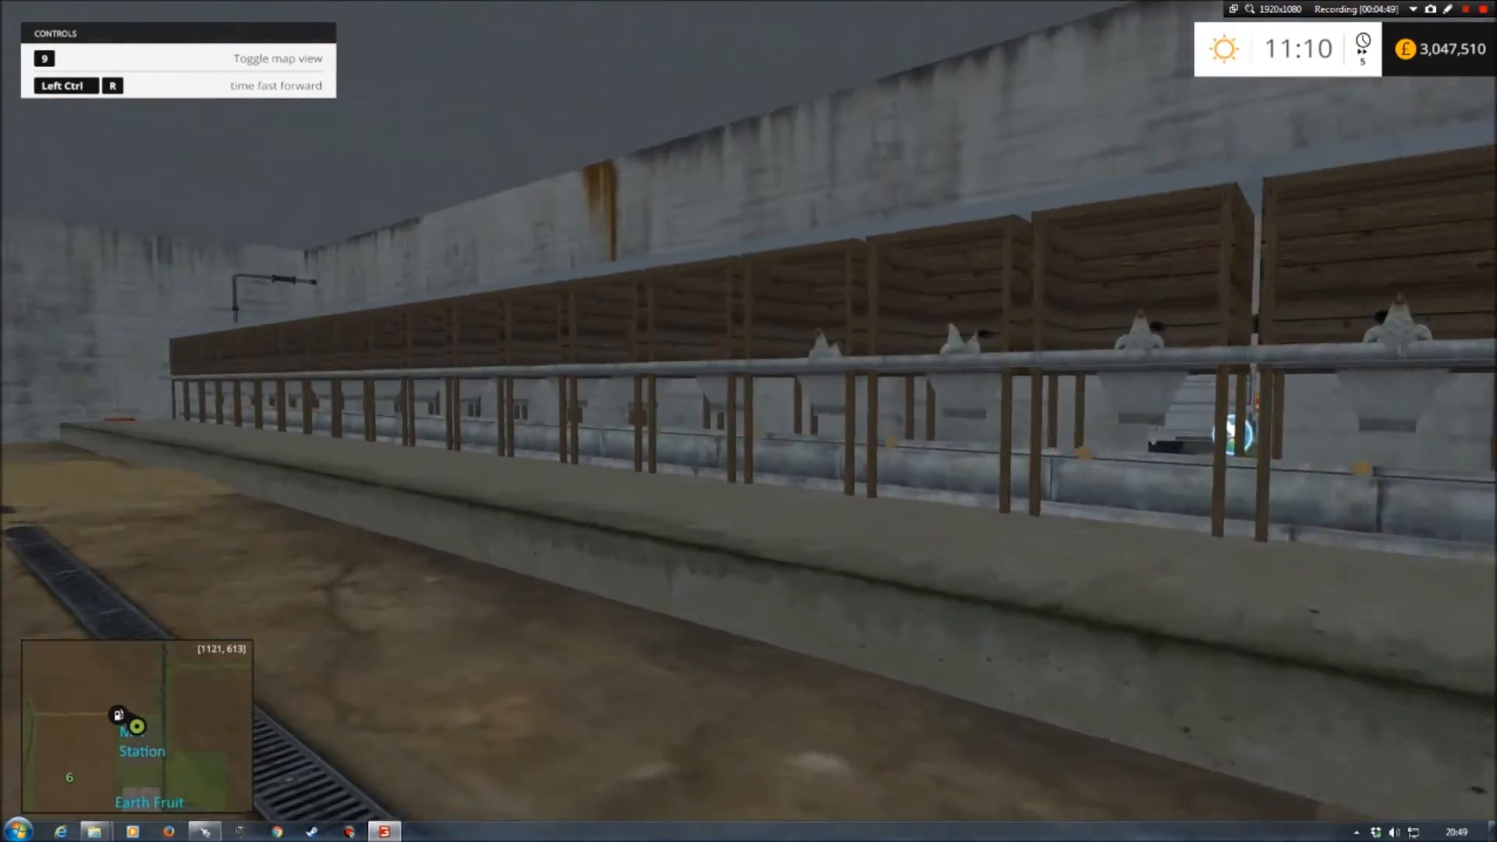
{"action": "key", "text": "w"}
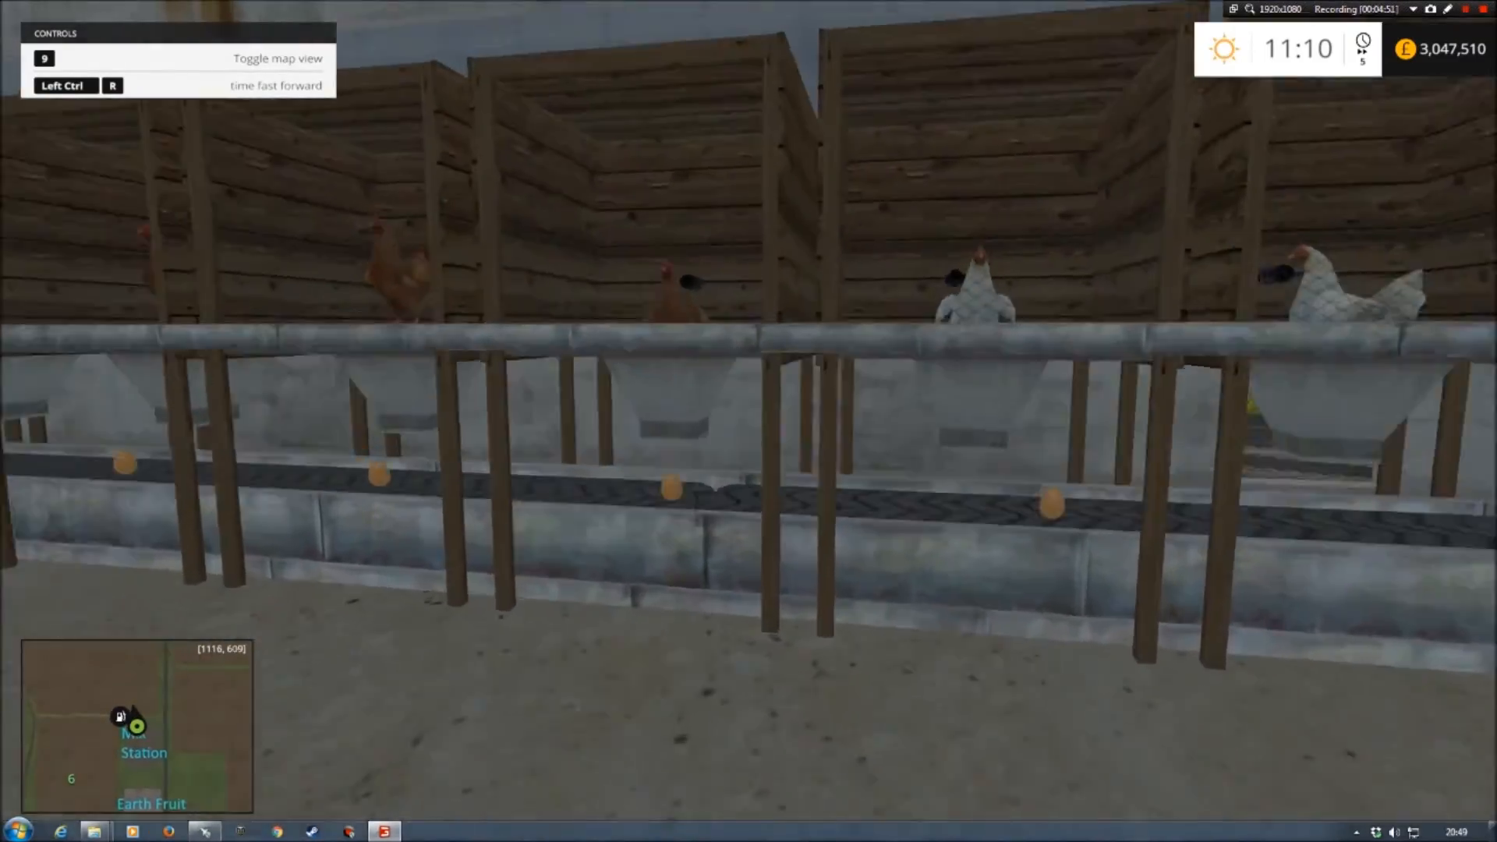
{"action": "key", "text": "s"}
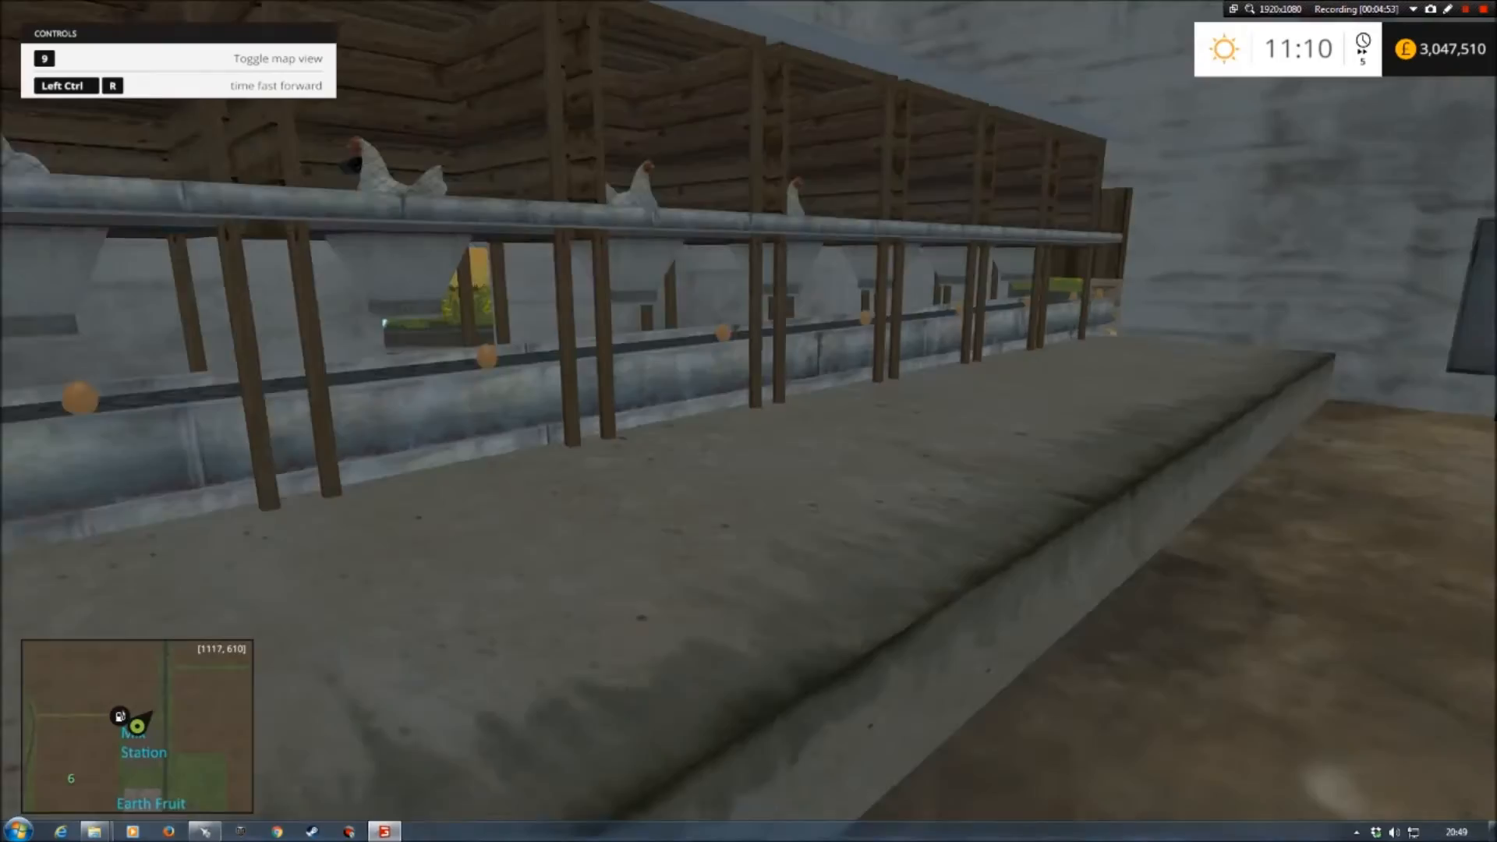
Walk out to the packing table in front of the station and examine the worker, egg boxes and conveyor.
{"action": "key", "text": "w"}
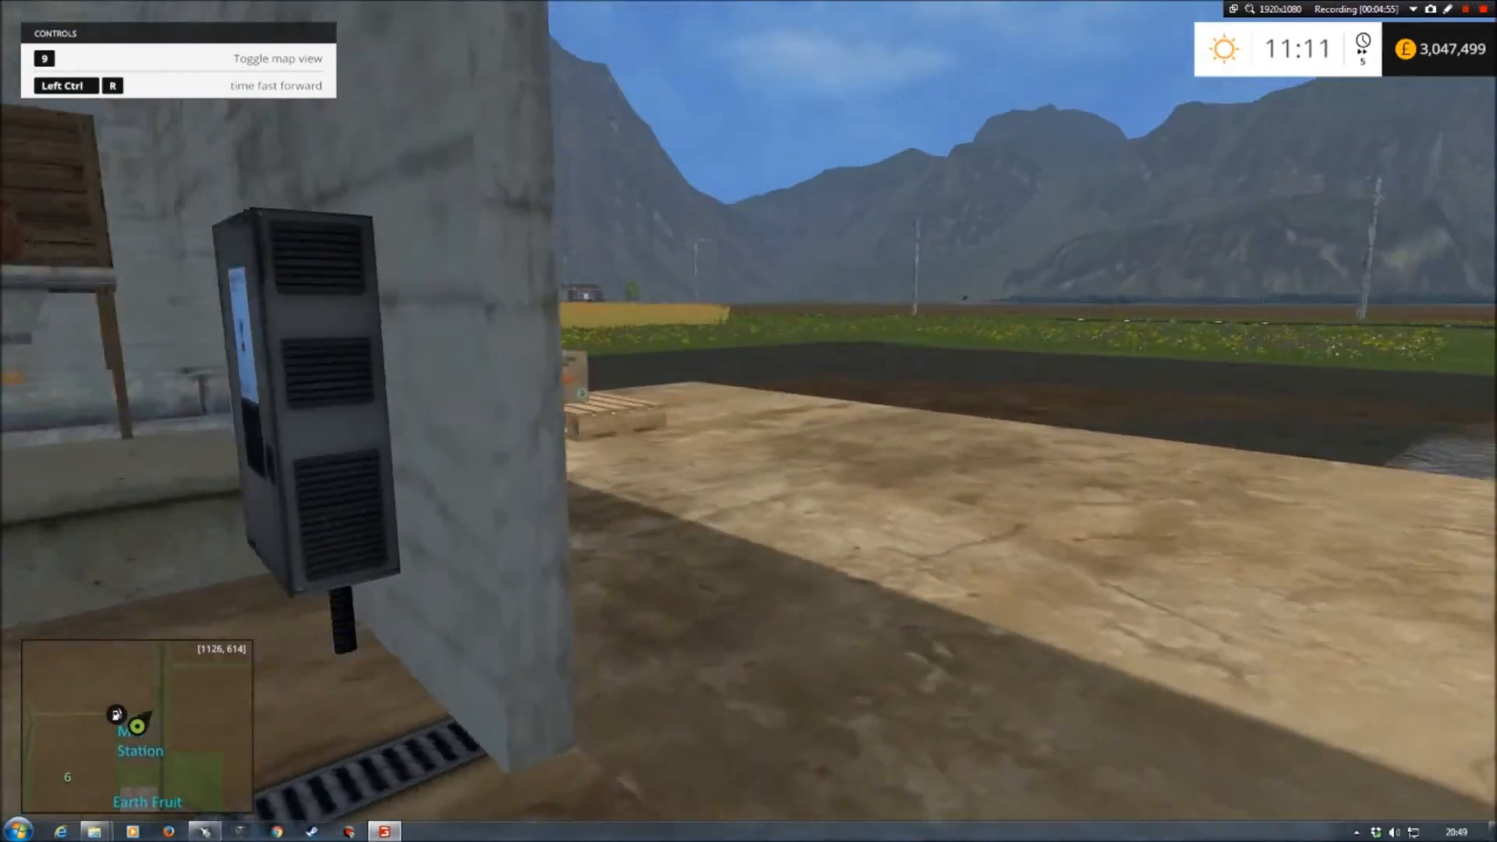
{"action": "key", "text": "w"}
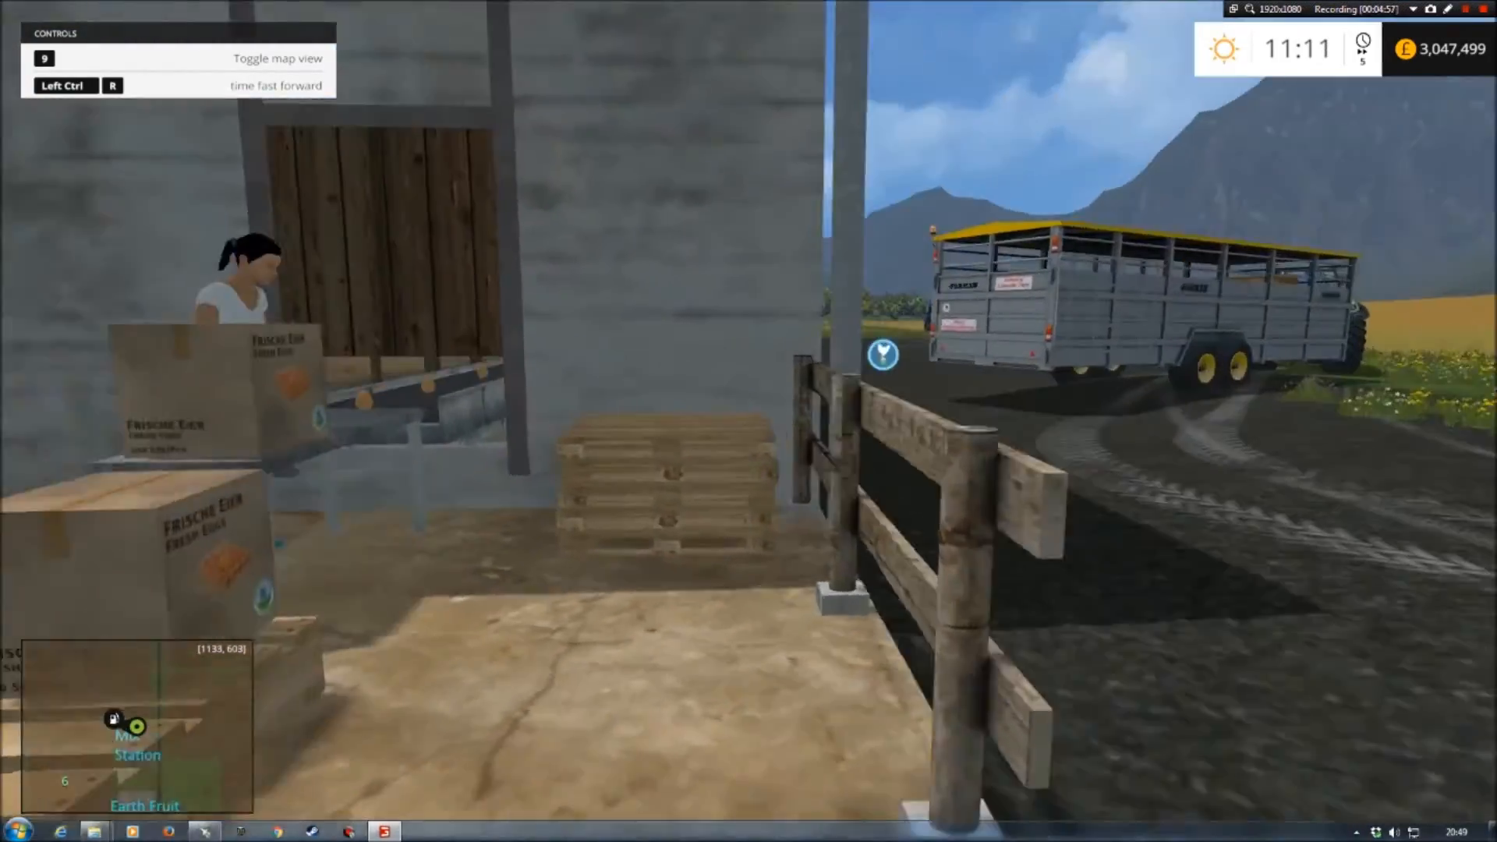
{"action": "key", "text": "w"}
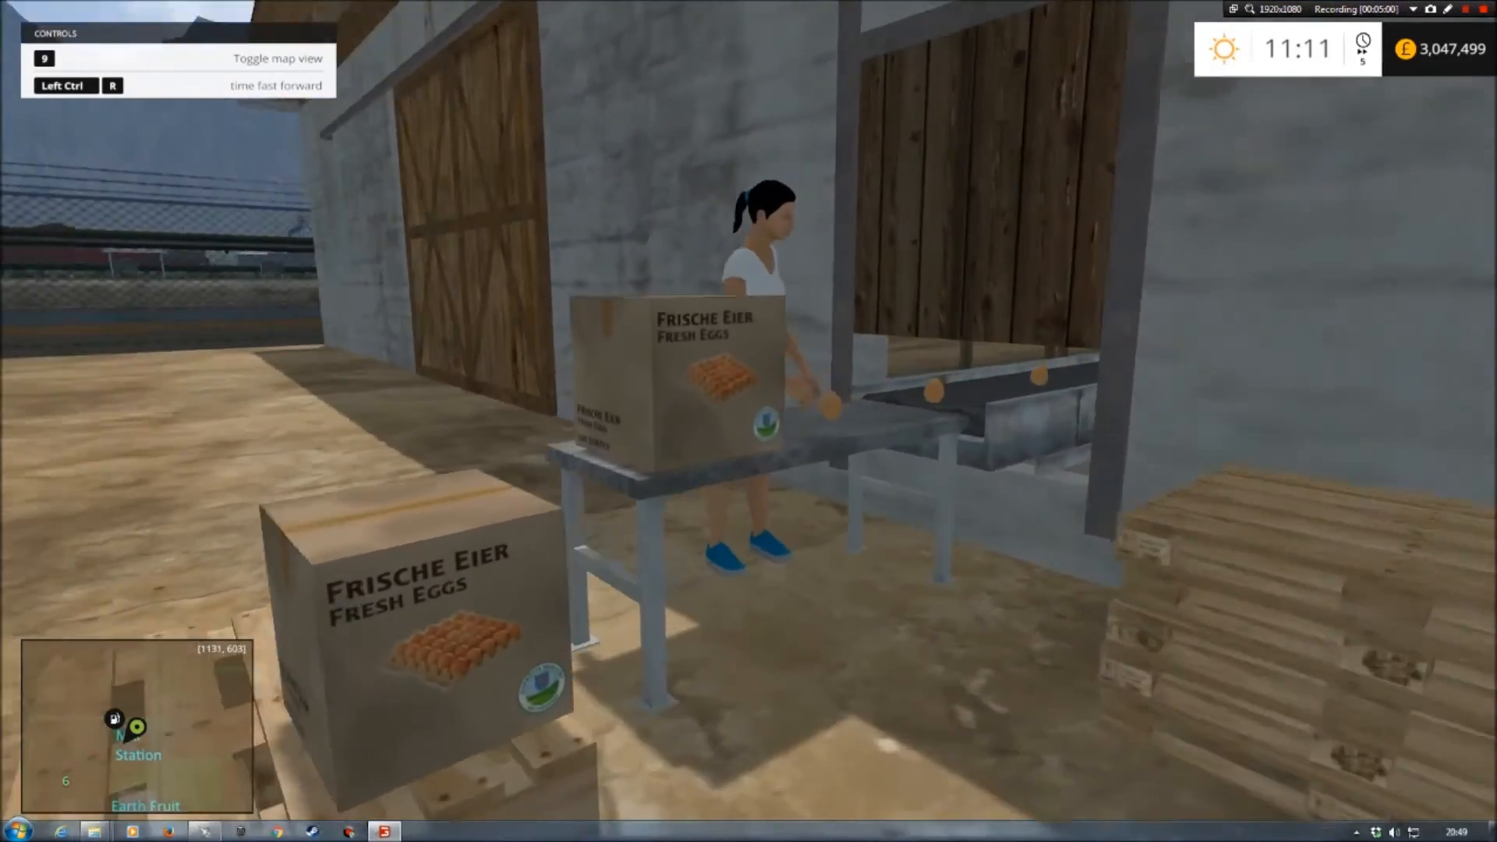
{"action": "key", "text": "w"}
{"action": "key", "text": "w"}
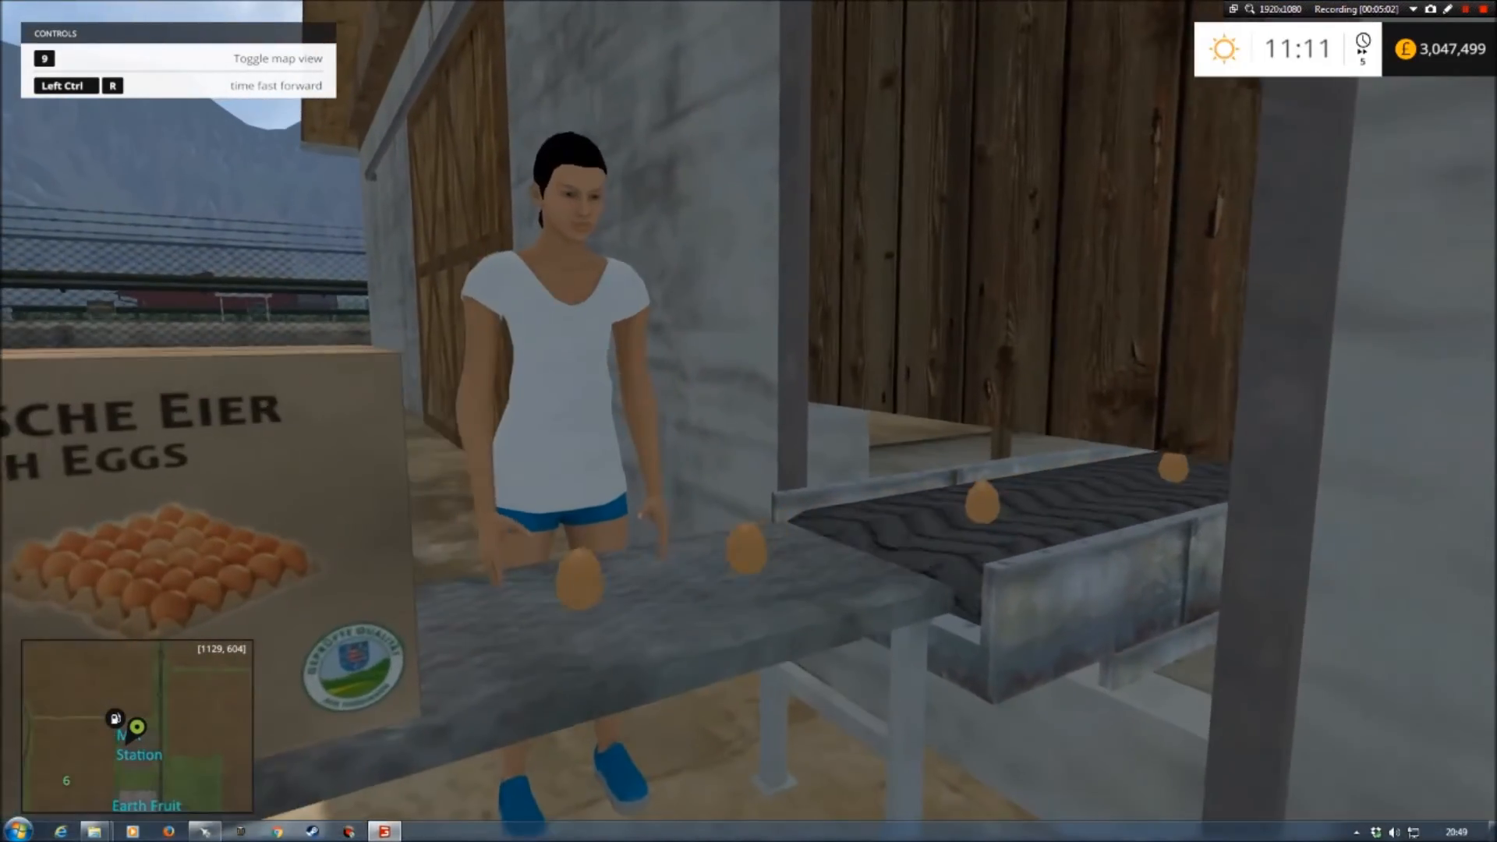
{"action": "key", "text": "s"}
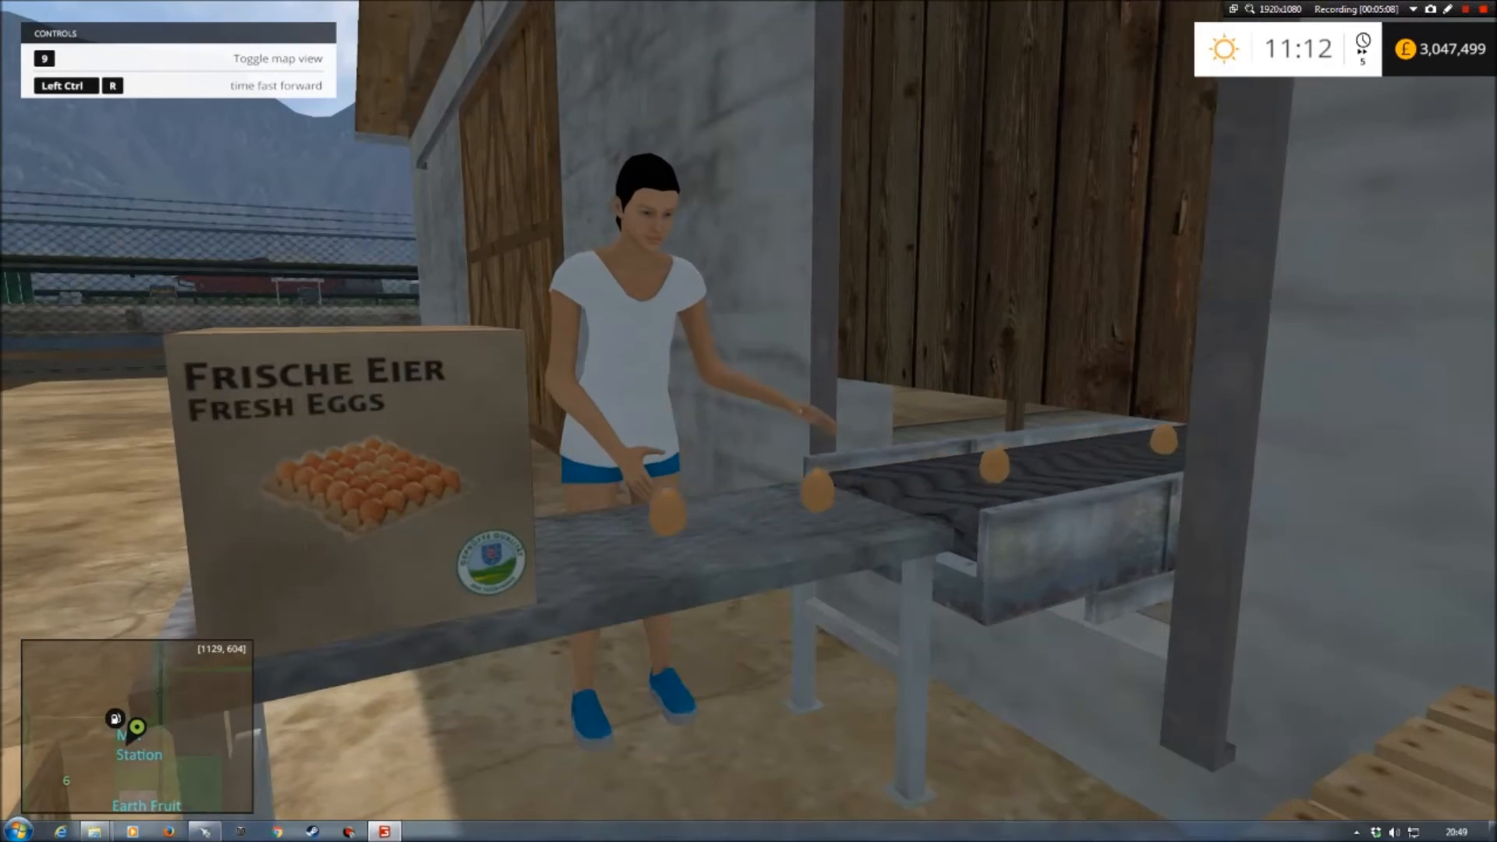
{"action": "key", "text": "w"}
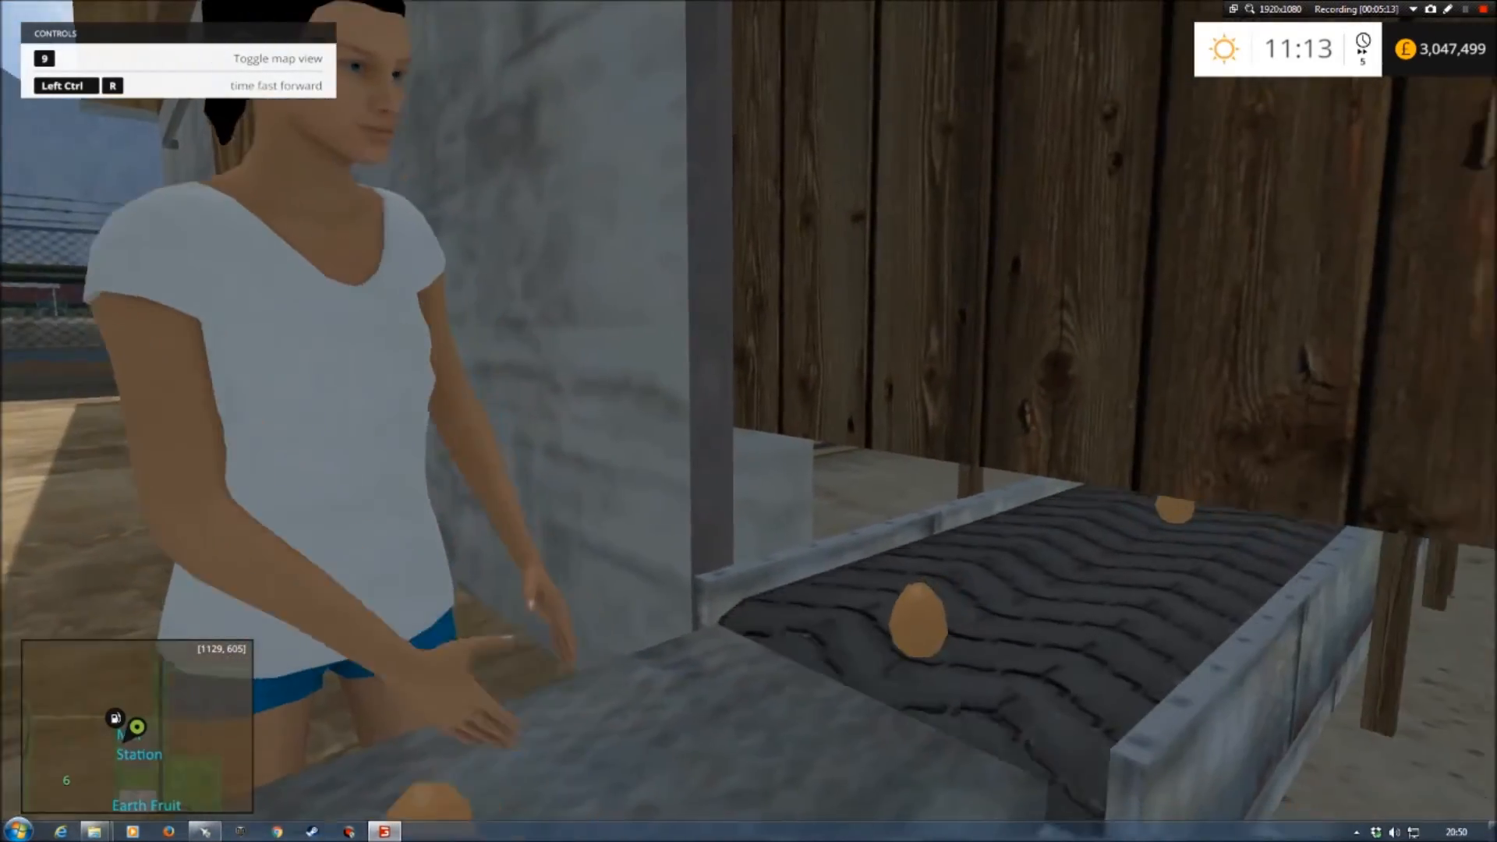
{"action": "key", "text": "s"}
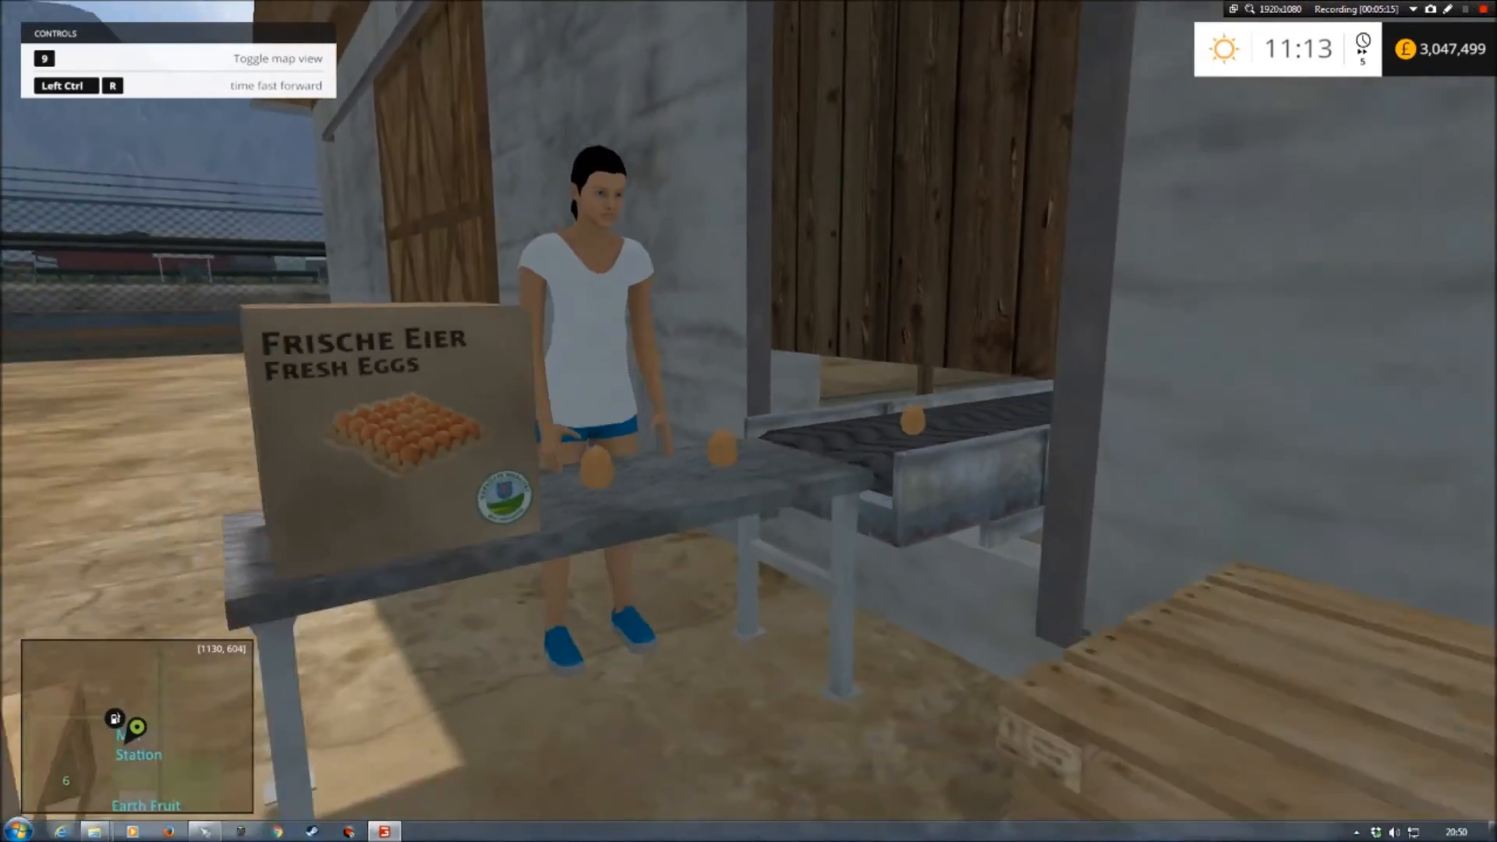
{"action": "key", "text": "w"}
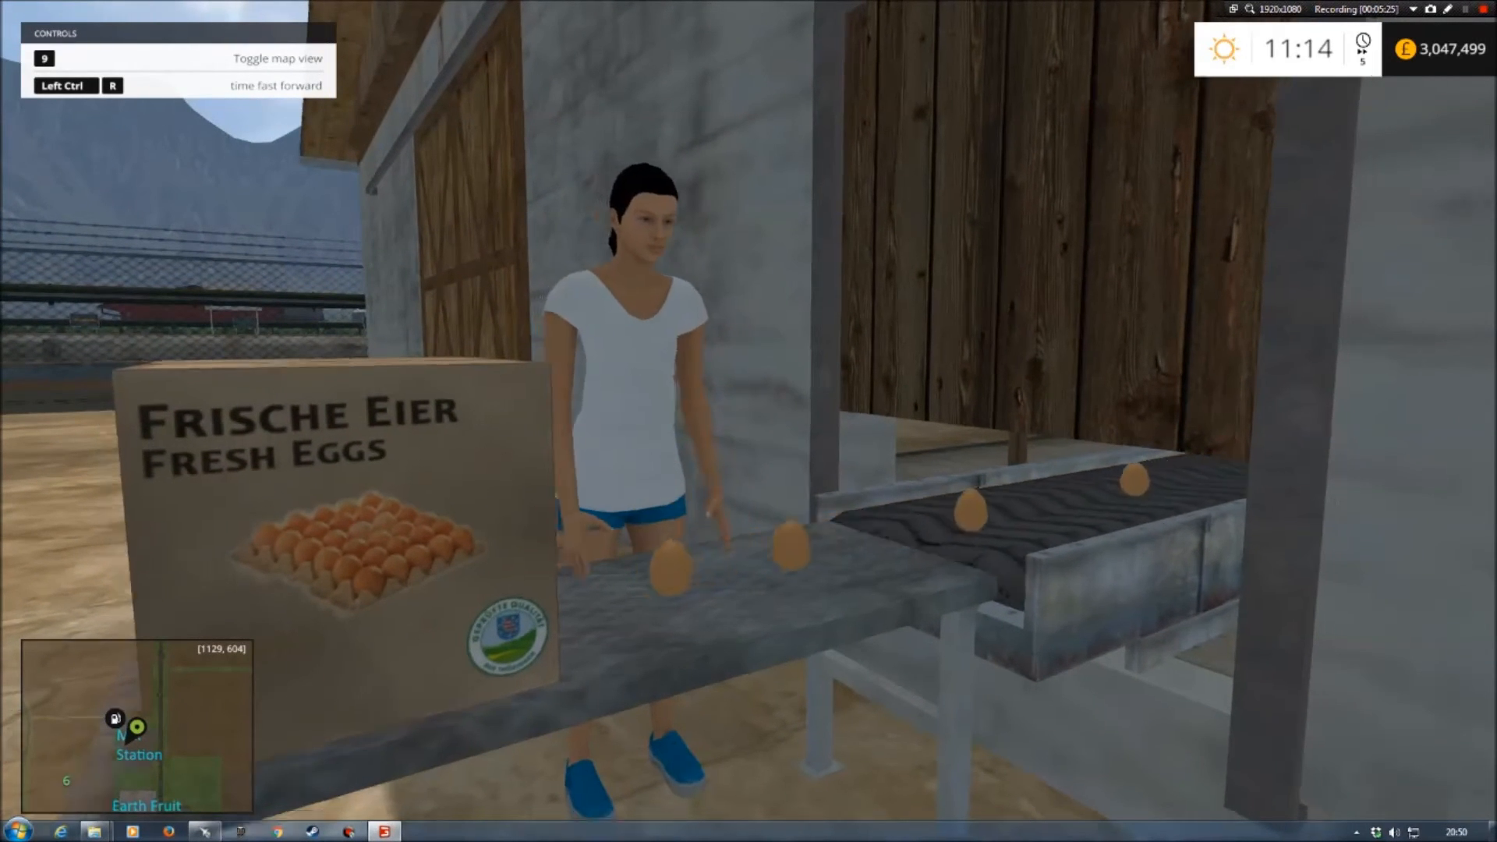
Walk back from the packing table across the yard and view the egg station's front and side alongside the parked livestock trailer.
{"action": "key", "text": "s"}
{"action": "key", "text": "s"}
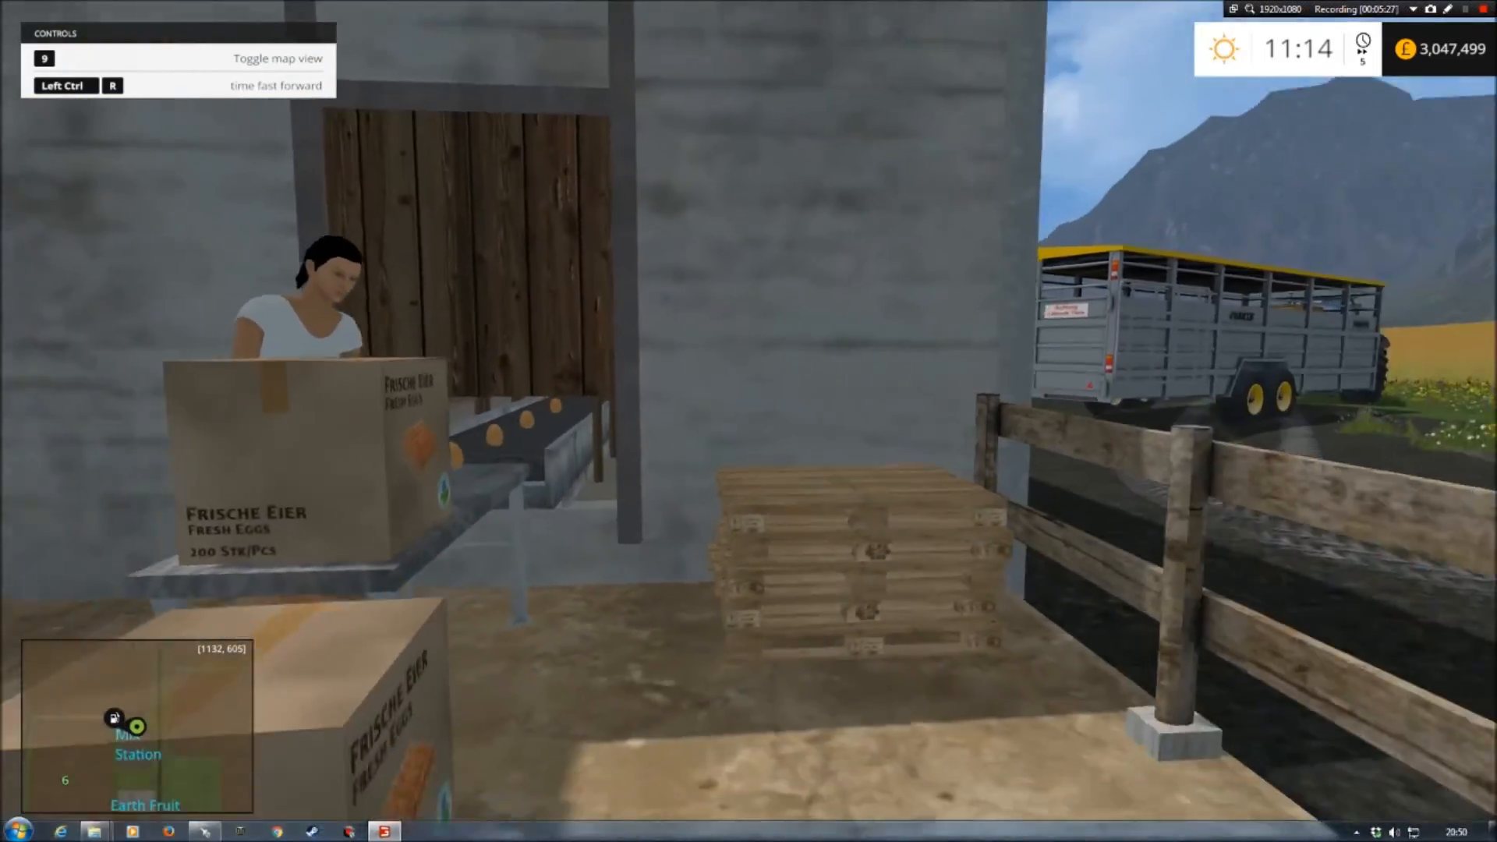
{"action": "key", "text": "s"}
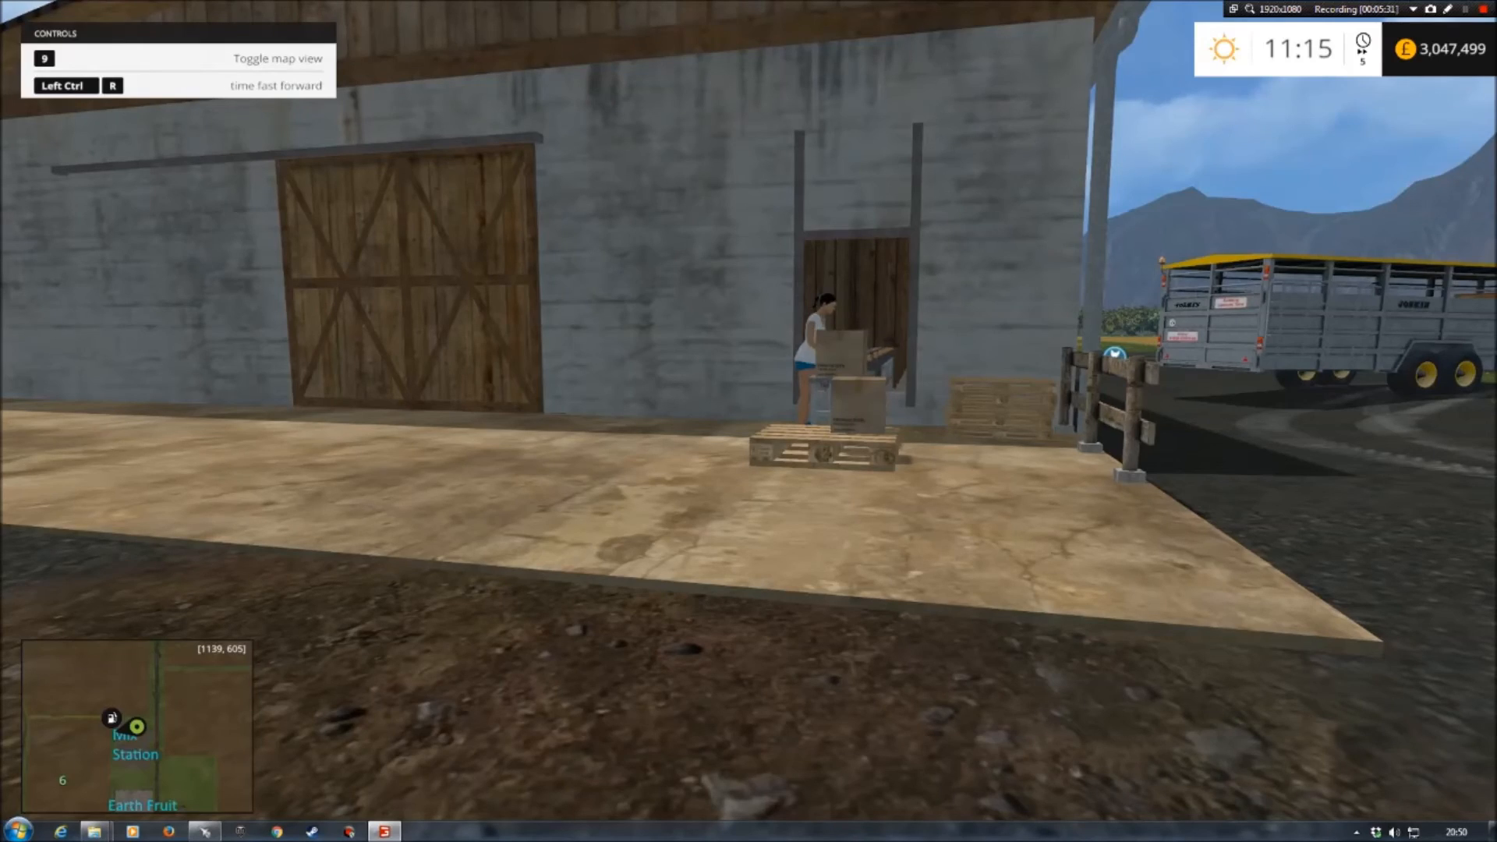
{"action": "key", "text": "s"}
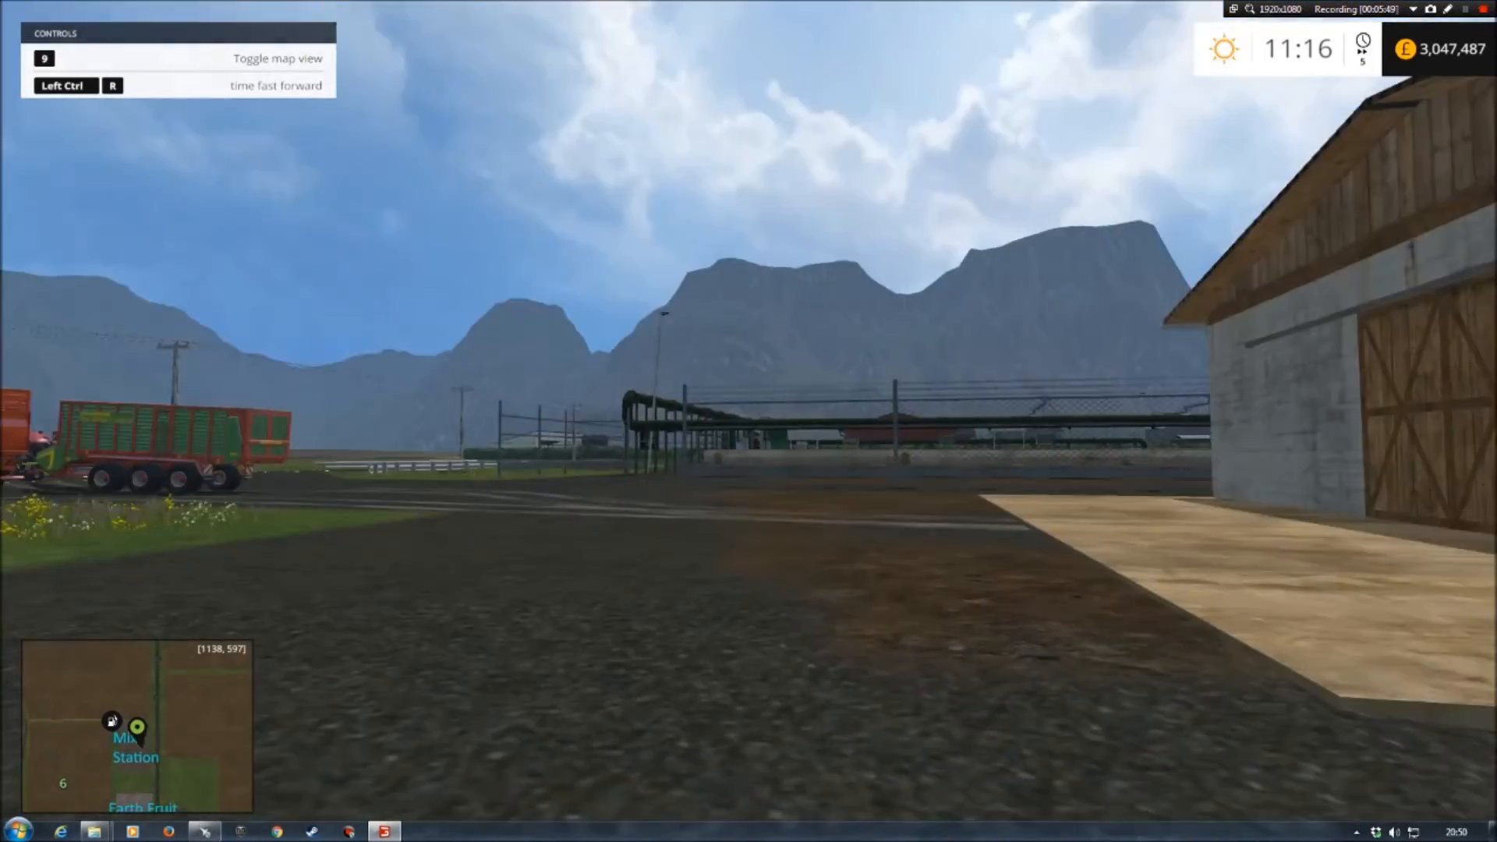
{"action": "key", "text": "s"}
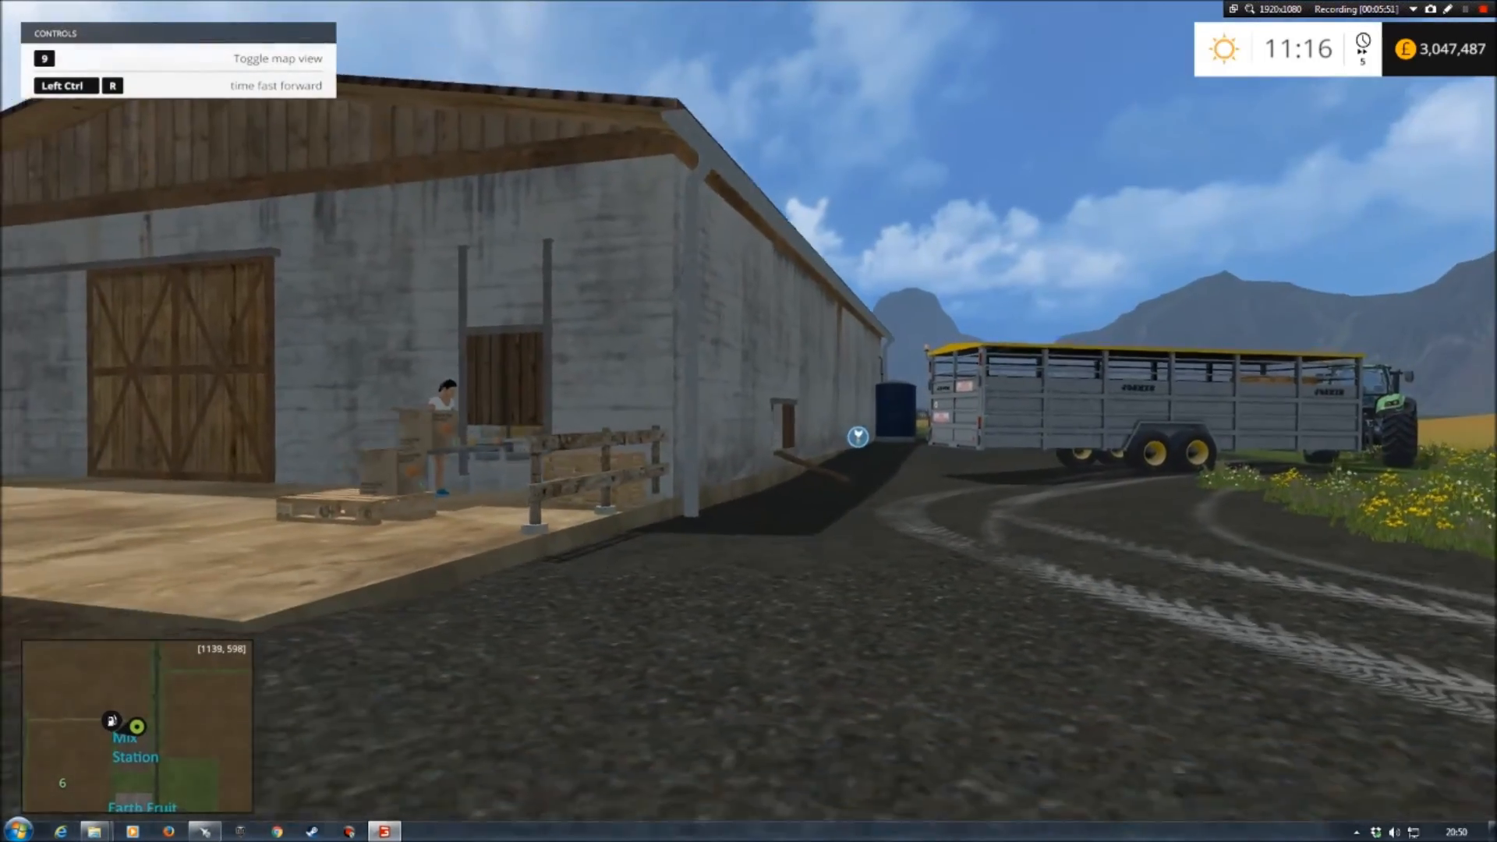
{"action": "key", "text": "a"}
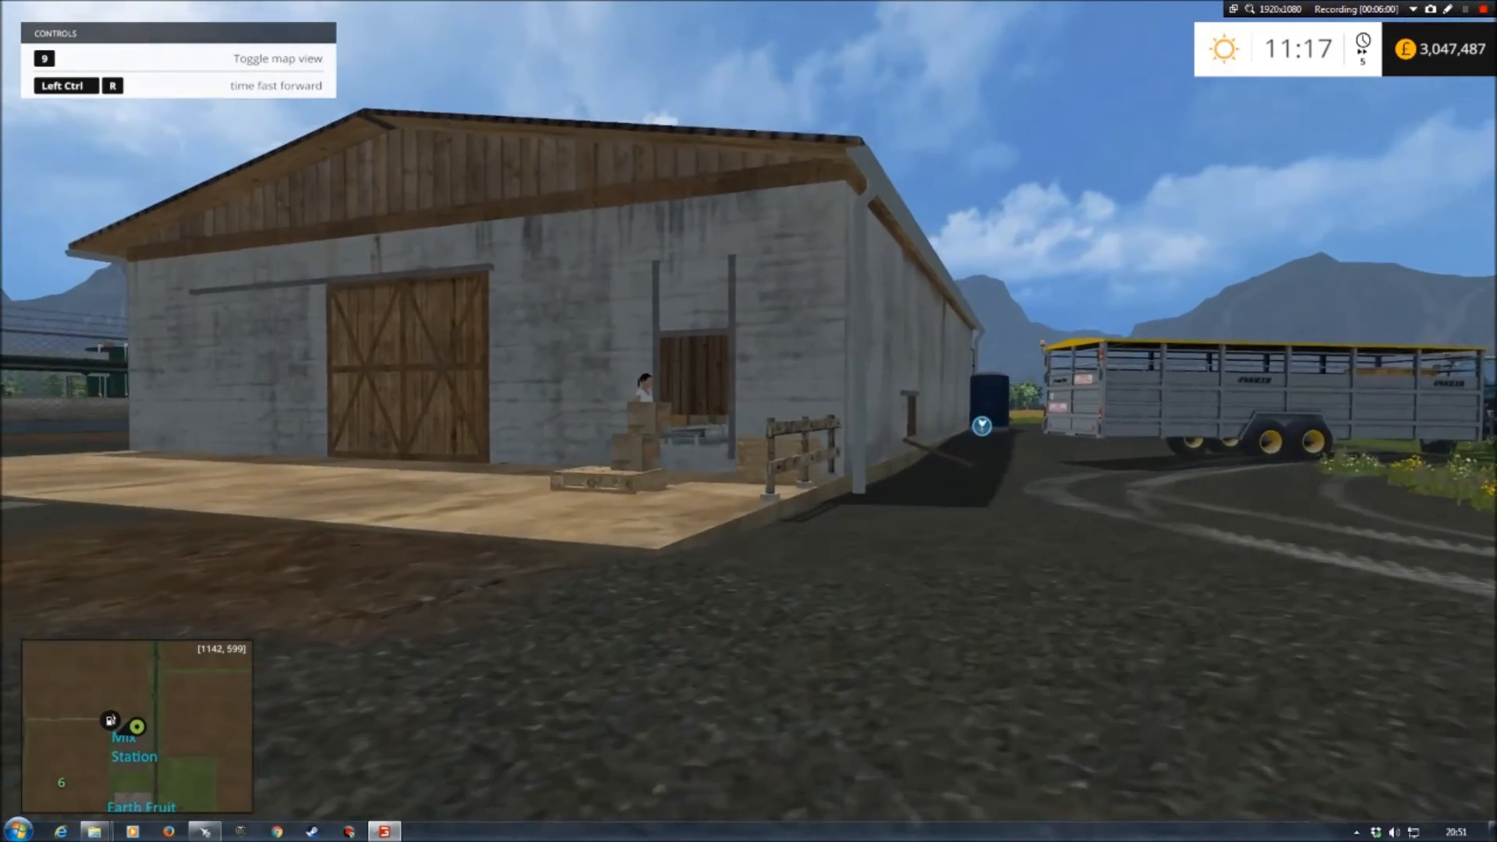
{"action": "key", "text": "w"}
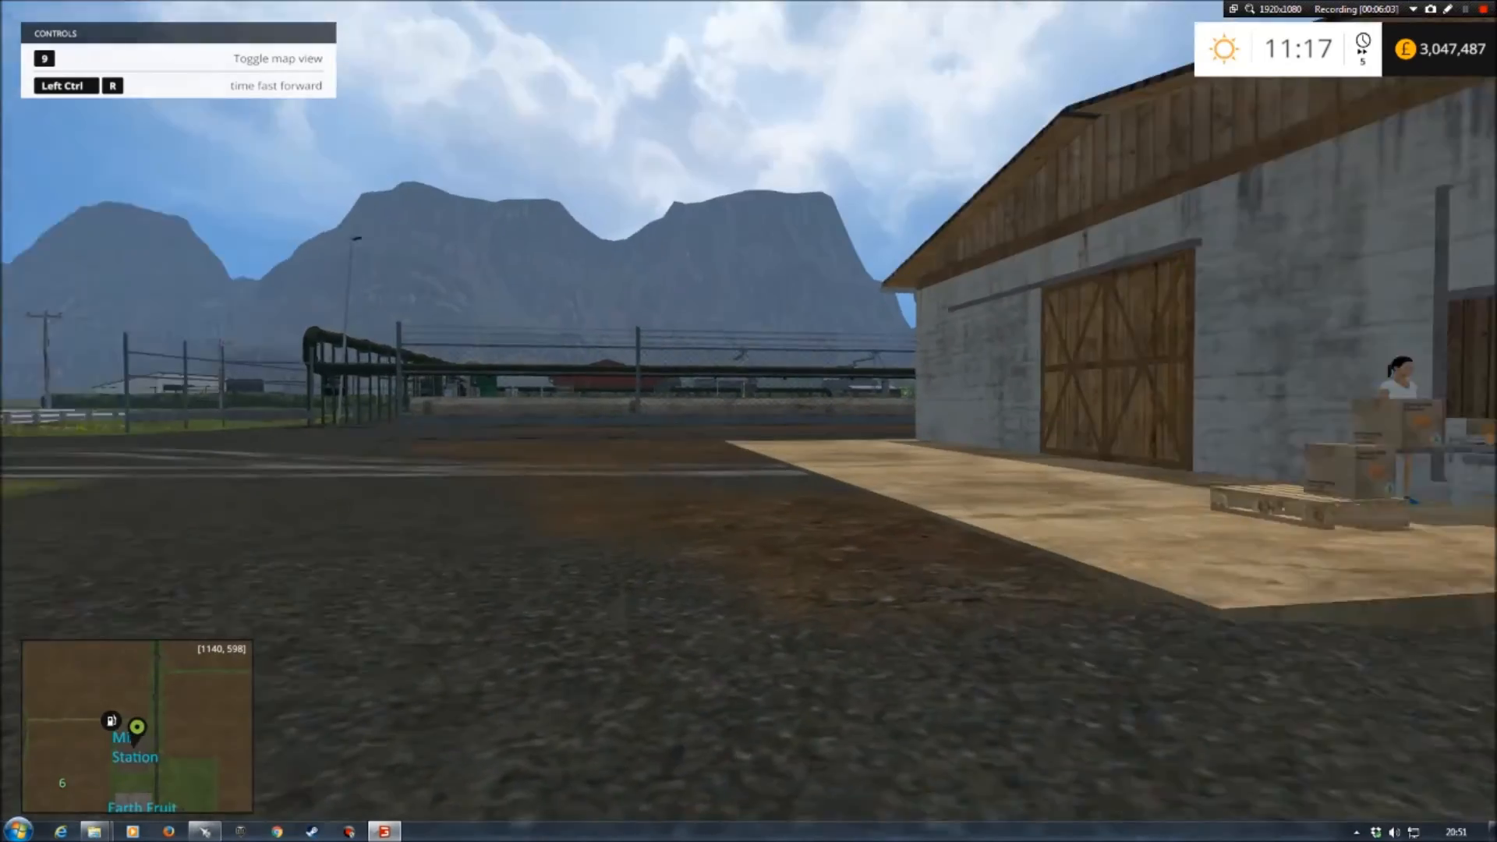
{"action": "key", "text": "w"}
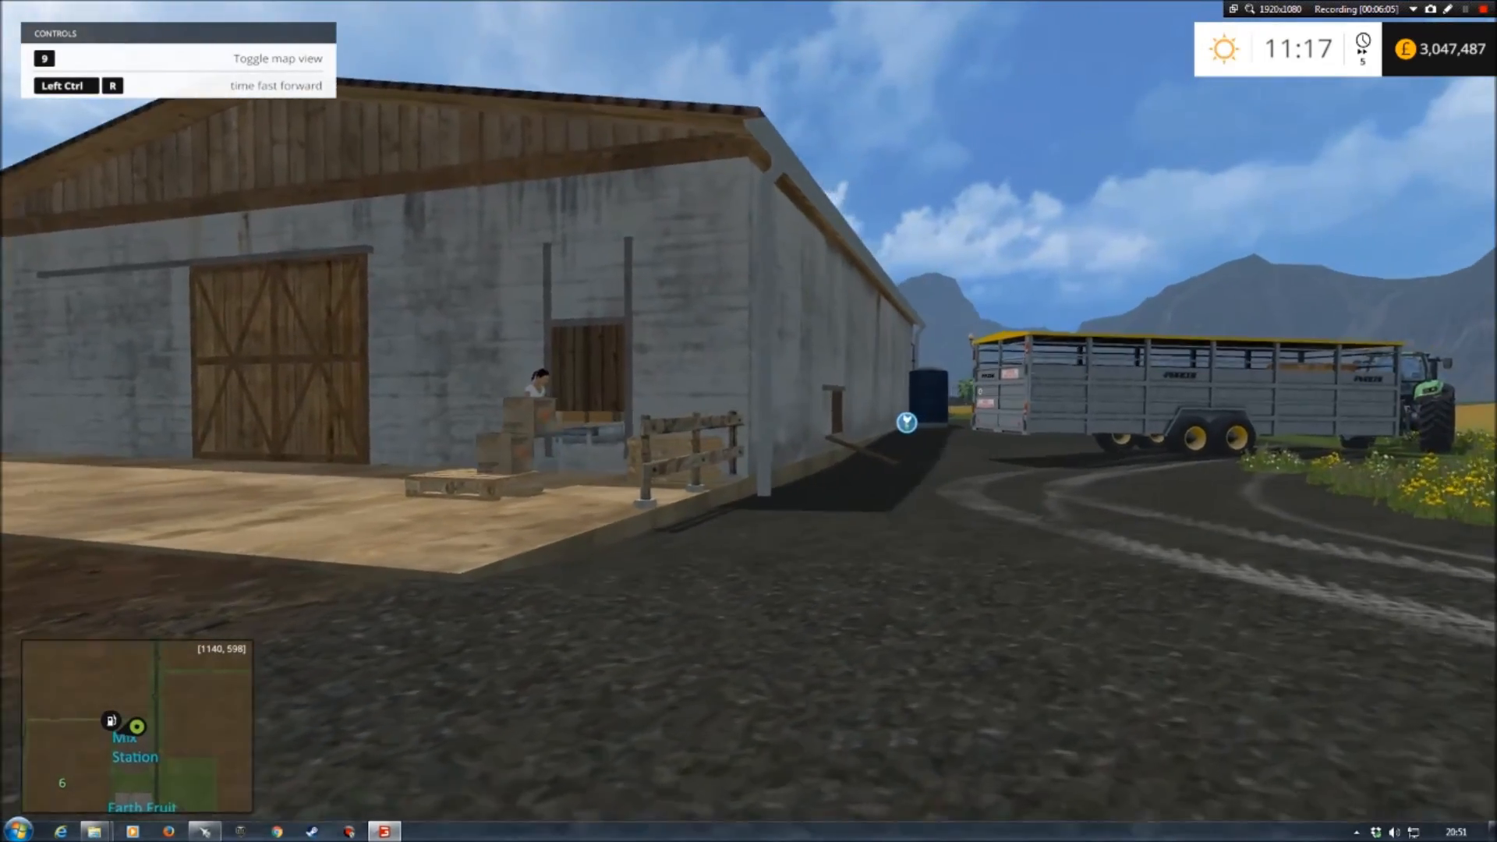